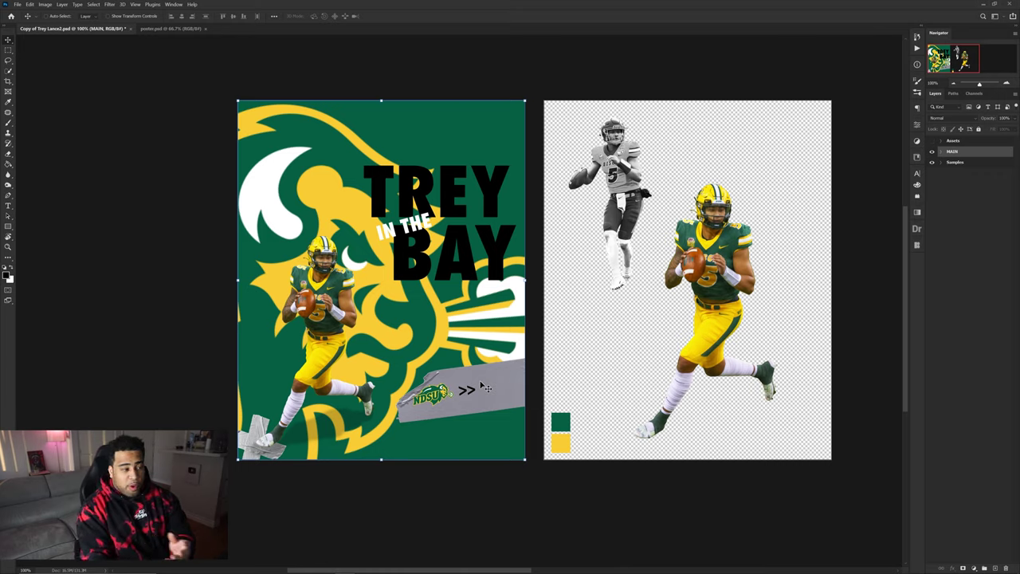
# Step: Circle the tape banner, corner tape and player on the sample poster in the screenshot overlay, and discard the markup
pyautogui.moveTo(371, 338); pyautogui.dragTo(502, 338)
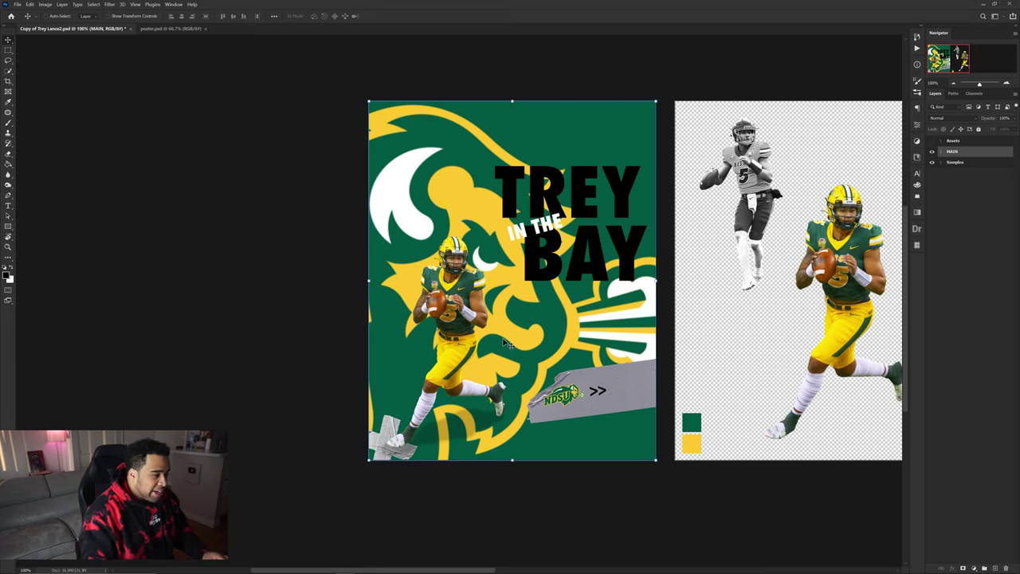
pyautogui.scroll(4, 542, 339)
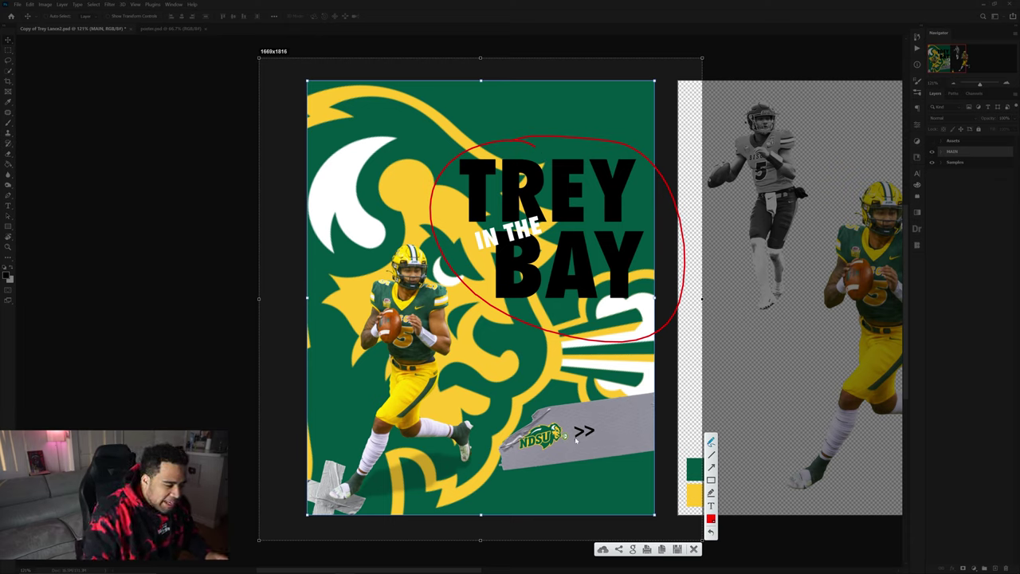
pyautogui.moveTo(563, 413)
pyautogui.mouseDown()
pyautogui.moveTo(606, 462)
pyautogui.moveTo(555, 402)
pyautogui.mouseUp()
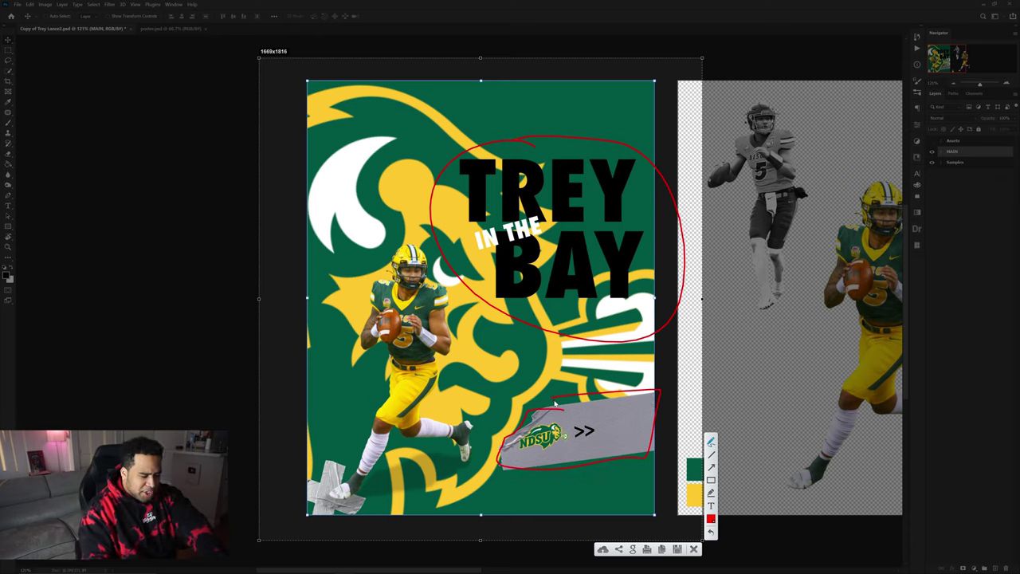
pyautogui.moveTo(338, 463)
pyautogui.mouseDown()
pyautogui.moveTo(368, 494)
pyautogui.moveTo(334, 465)
pyautogui.mouseUp()
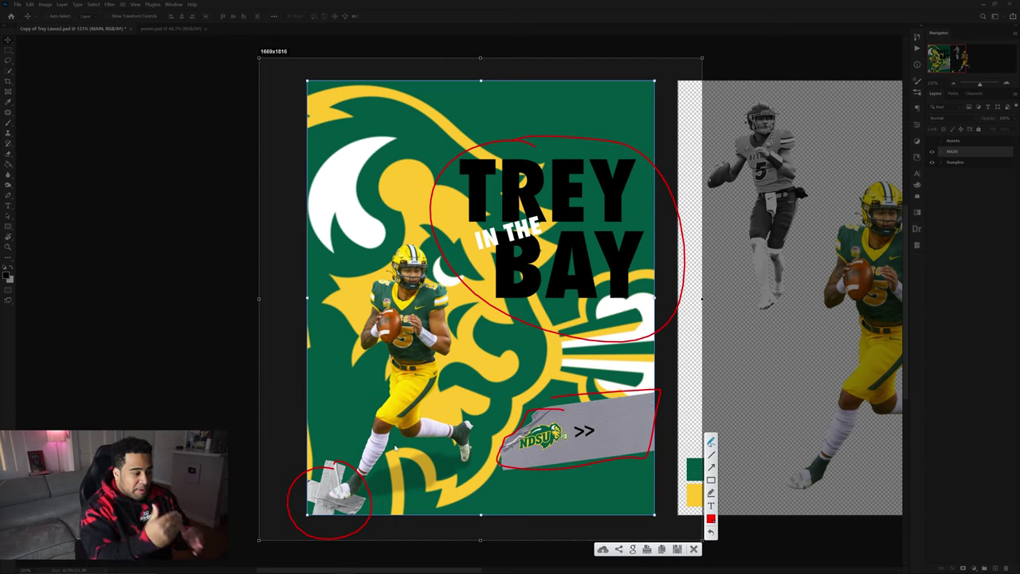
pyautogui.moveTo(406, 245); pyautogui.dragTo(418, 254)
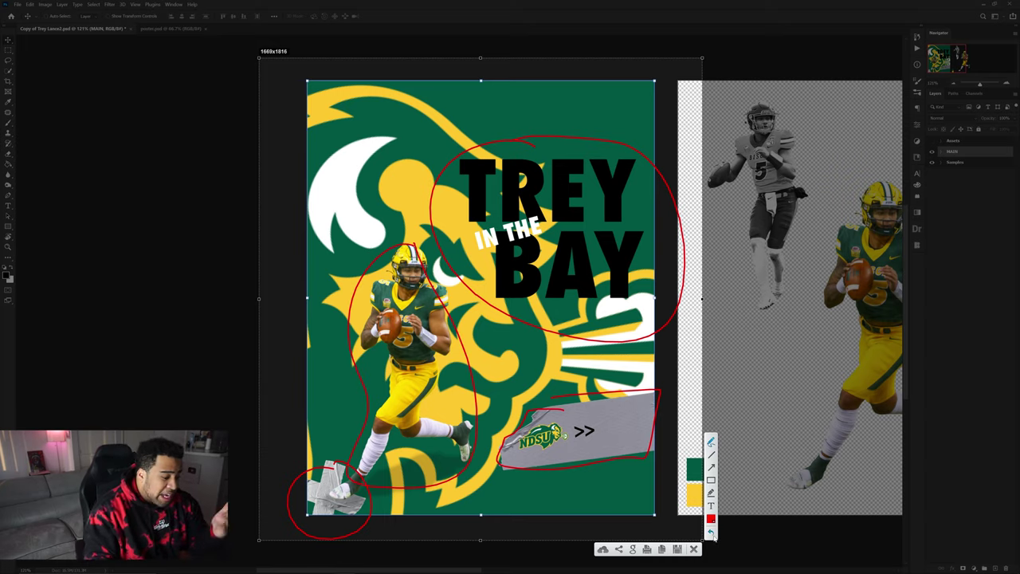
pyautogui.click(693, 549)
# Step: Copy the two football player photos from the assets artboard into the poster document
pyautogui.scroll(6, 471, 371)
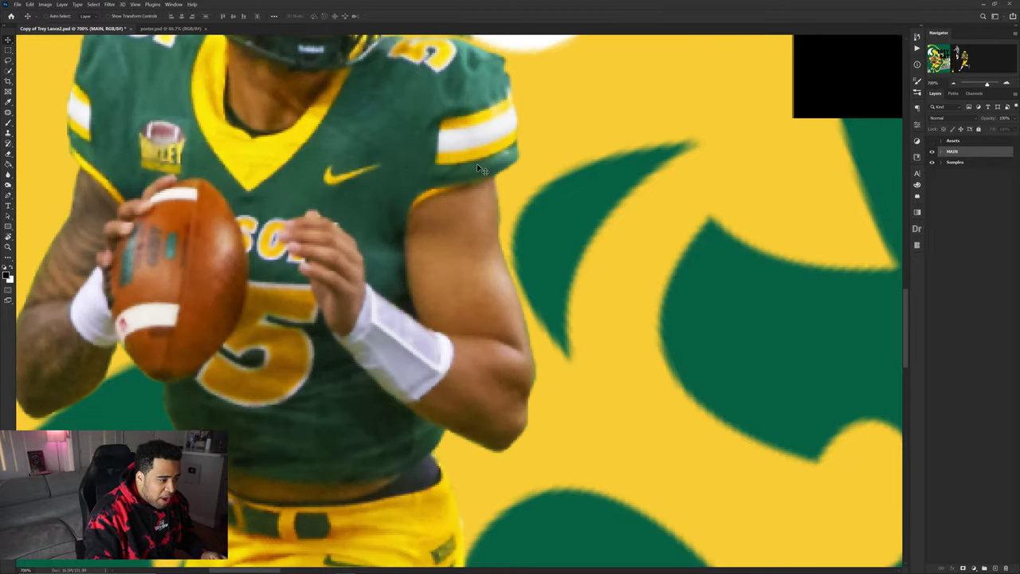
pyautogui.moveTo(475, 196); pyautogui.dragTo(592, 445)
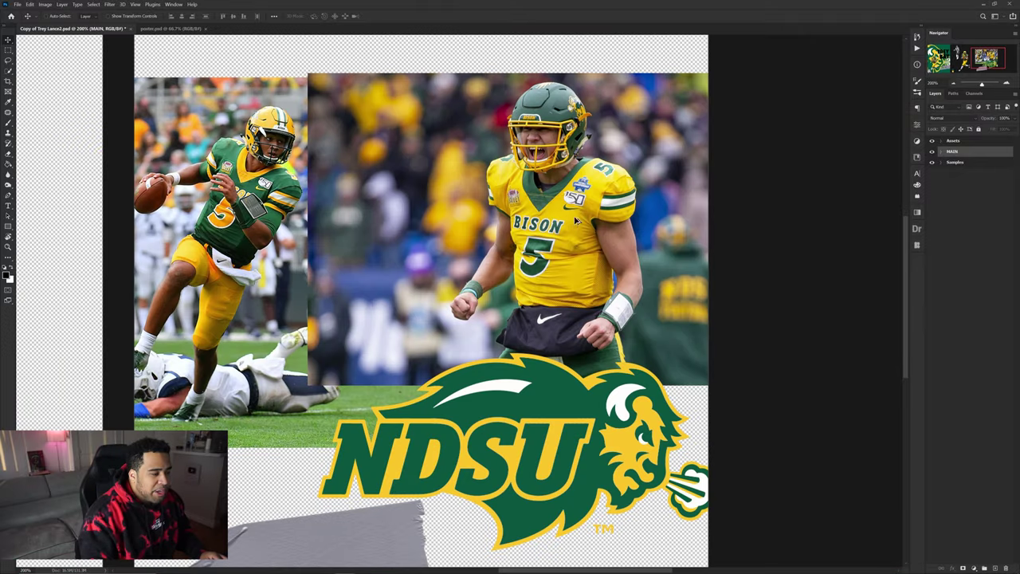
pyautogui.moveTo(487, 156); pyautogui.dragTo(570, 278)
pyautogui.moveTo(316, 180); pyautogui.dragTo(406, 164)
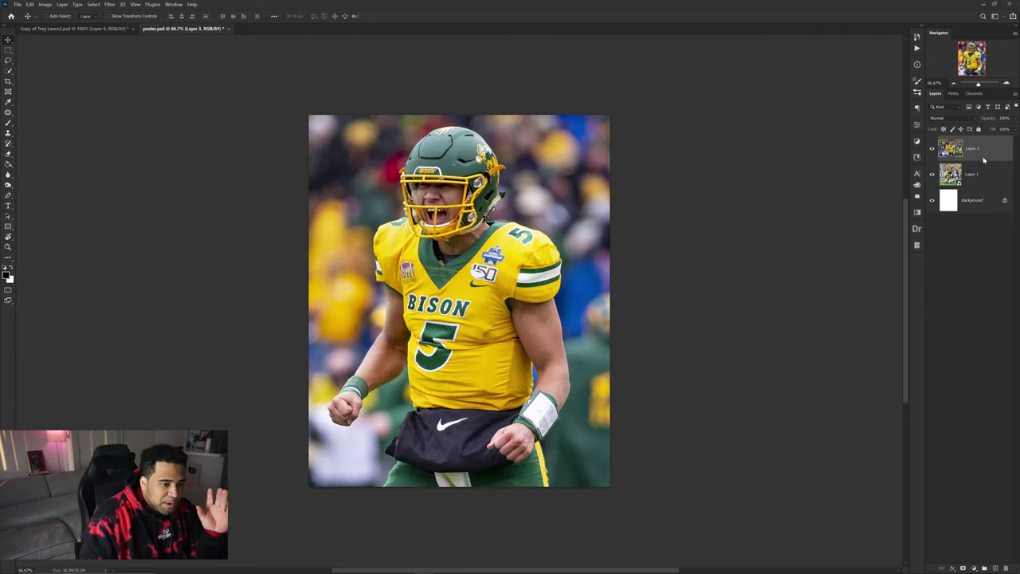
# Step: Convert the yelling player's photo layer to a smart object and open it in the Camera Raw Filter
pyautogui.rightClick(983, 161)
pyautogui.click(980, 201)
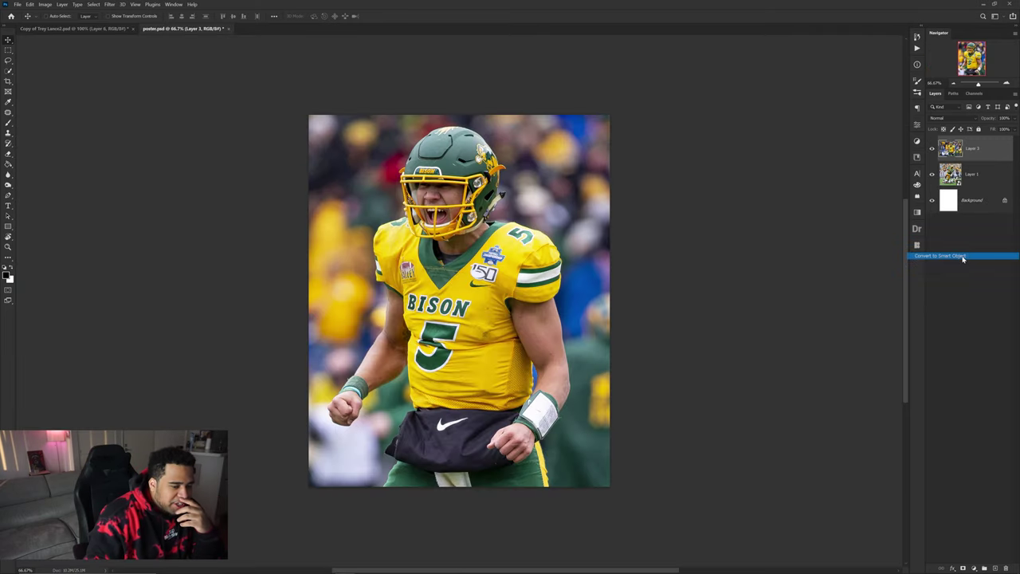
pyautogui.click(111, 5)
pyautogui.click(136, 59)
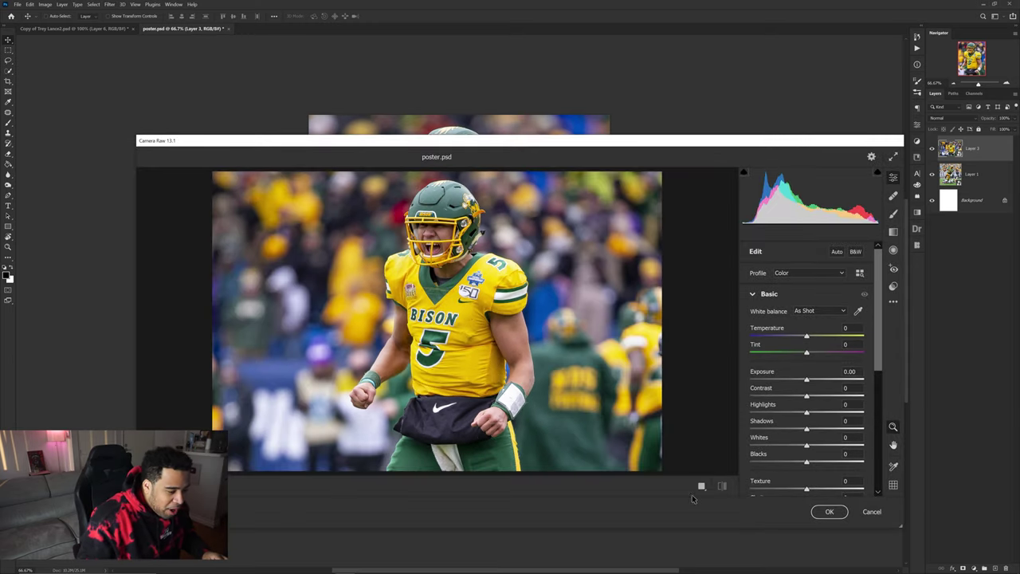
# Step: Show the photo in a side-by-side before/after comparison and set Texture to +86
pyautogui.click(701, 487)
pyautogui.hotkey('ctrl', '=')
pyautogui.hotkey('ctrl', '=')
pyautogui.moveTo(646, 351); pyautogui.dragTo(609, 337)
pyautogui.scroll(-3, 807, 404)
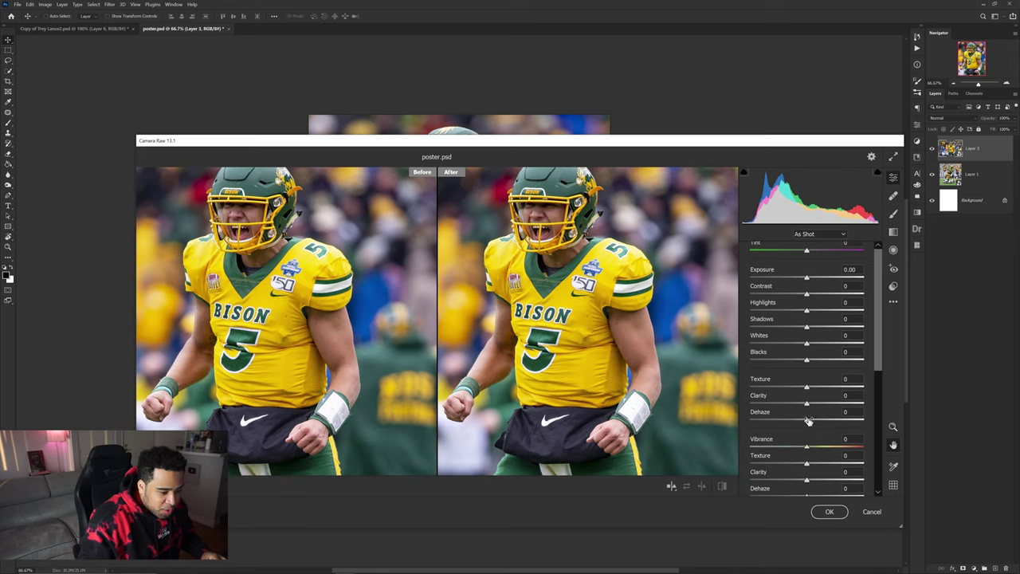
pyautogui.moveTo(807, 390); pyautogui.dragTo(856, 388)
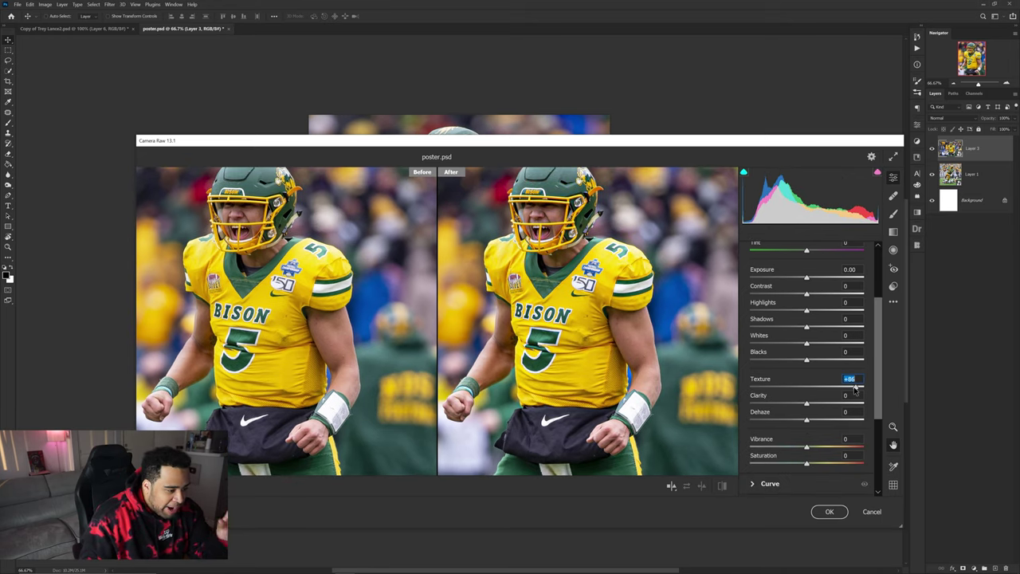
# Step: Set Clarity to +27, keeping the yelling player's helmet and jersey framed in the comparison
pyautogui.click(893, 426)
pyautogui.click(662, 359)
pyautogui.hotkey('ctrl', '-')
pyautogui.moveTo(573, 290); pyautogui.dragTo(627, 360)
pyautogui.moveTo(808, 404); pyautogui.dragTo(823, 405)
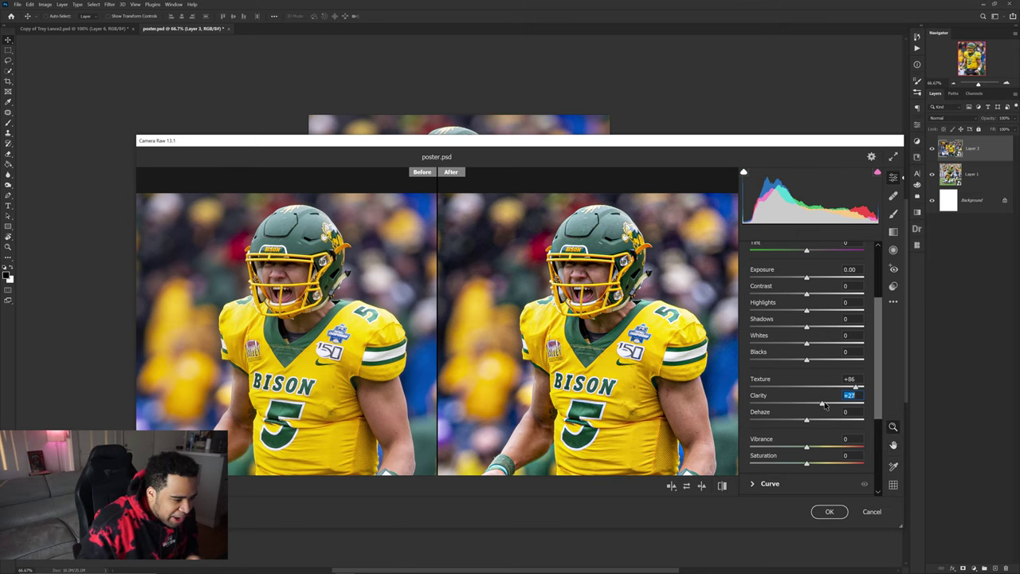
# Step: Apply the filter with Exposure +0.25, Contrast +8, Highlights +32, Shadows +24, Whites +32, Texture +77, Clarity +19 and Dehaze +28
pyautogui.moveTo(646, 380); pyautogui.dragTo(610, 357)
pyautogui.scroll(1, 567, 301)
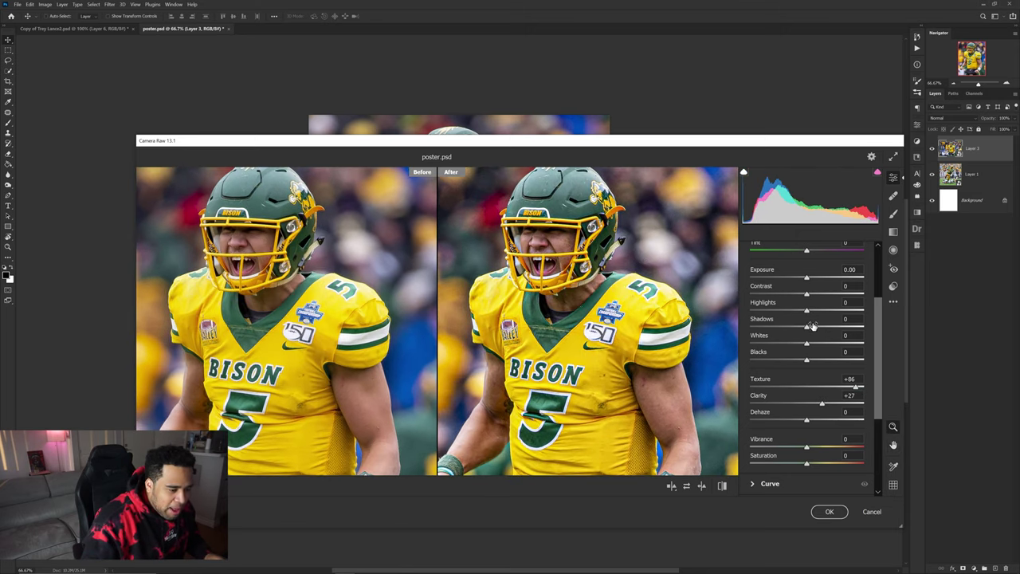
pyautogui.moveTo(809, 328); pyautogui.dragTo(824, 344)
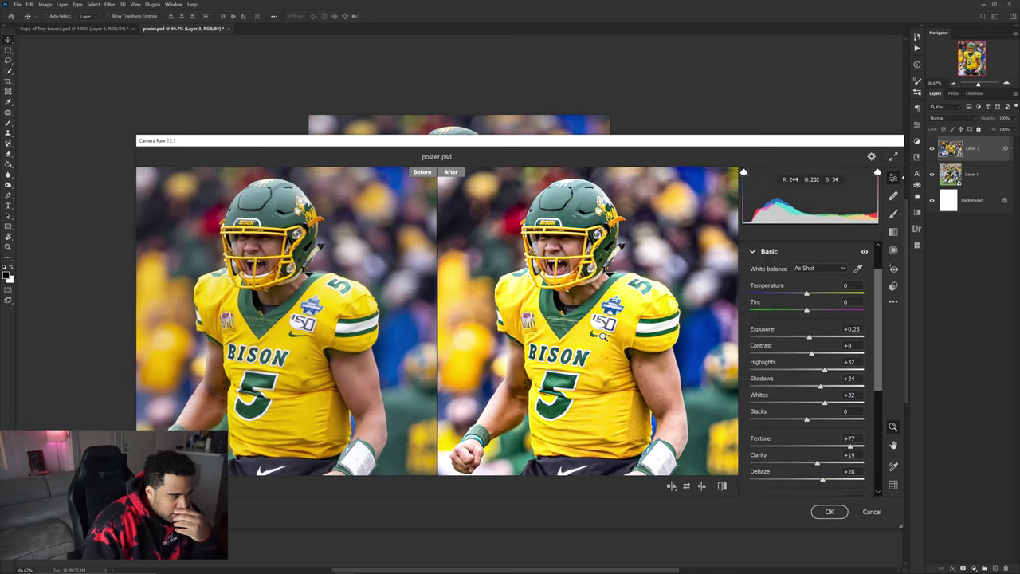
pyautogui.hotkey('ctrl', '0')
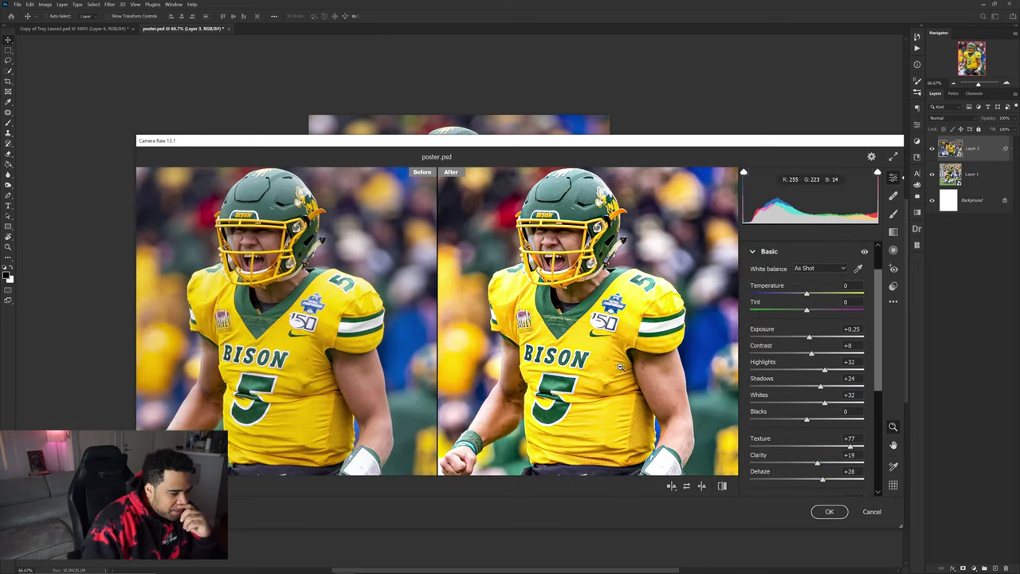
pyautogui.click(829, 512)
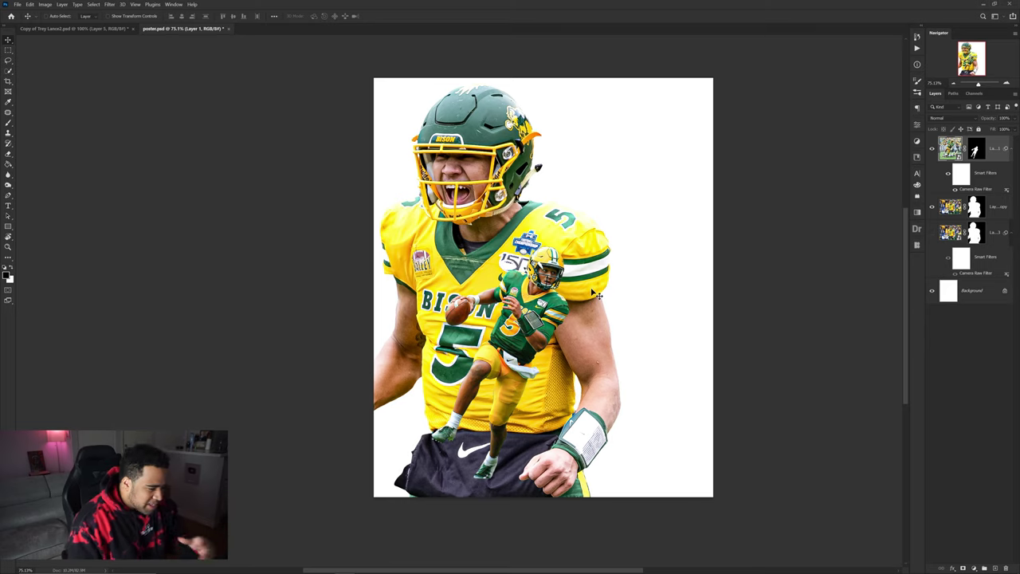
# Step: Try moving the small green-jersey player higher over the large player's chest, and undo the move
pyautogui.moveTo(549, 288); pyautogui.dragTo(526, 258)
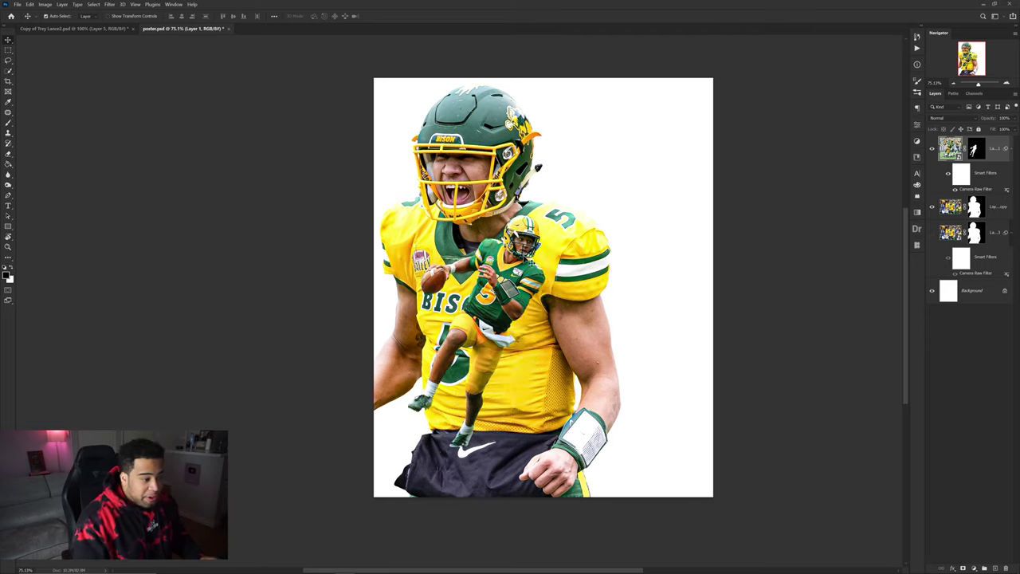
pyautogui.hotkey('ctrl', 'z')
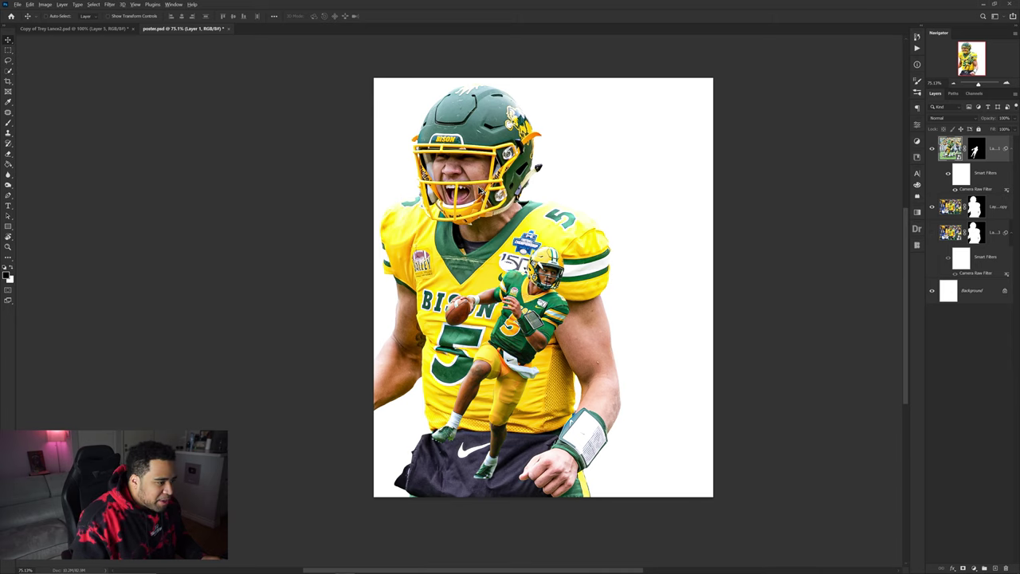
# Step: Examine the large player's helmet, face and cut-out edges up close and both players within the whole poster
pyautogui.scroll(5, 480, 190)
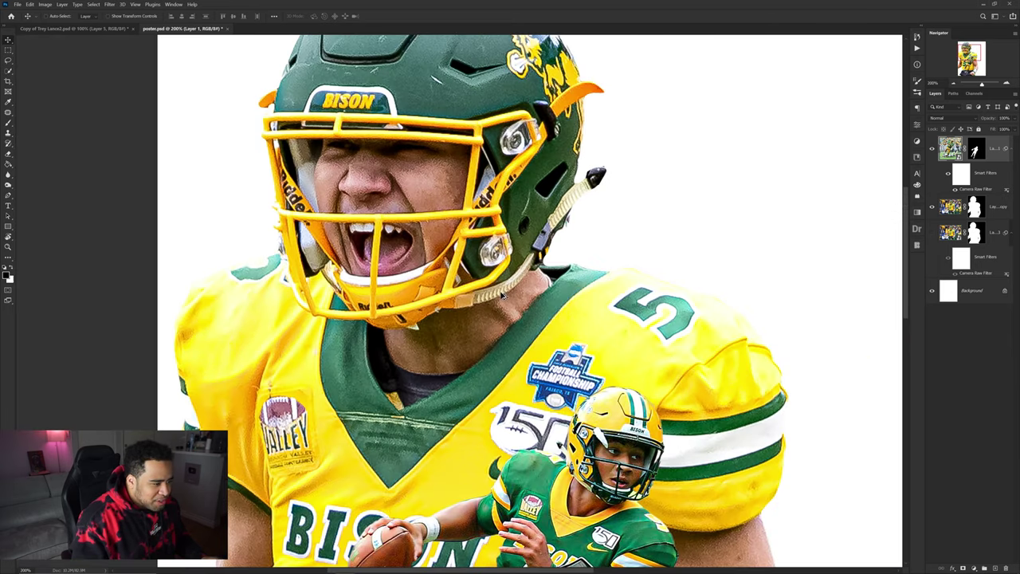
pyautogui.scroll(-2, 438, 259)
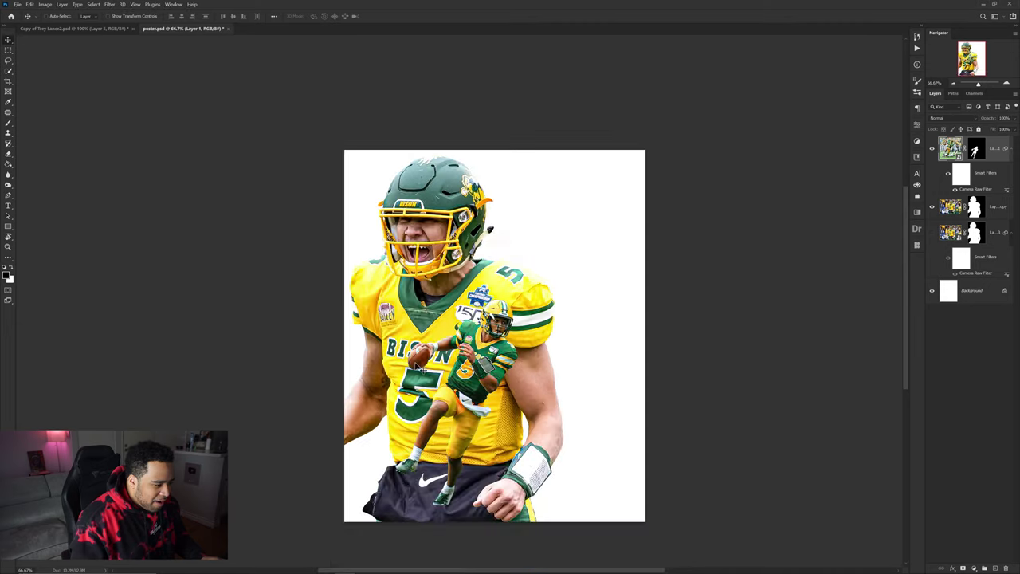
pyautogui.scroll(3, 410, 227)
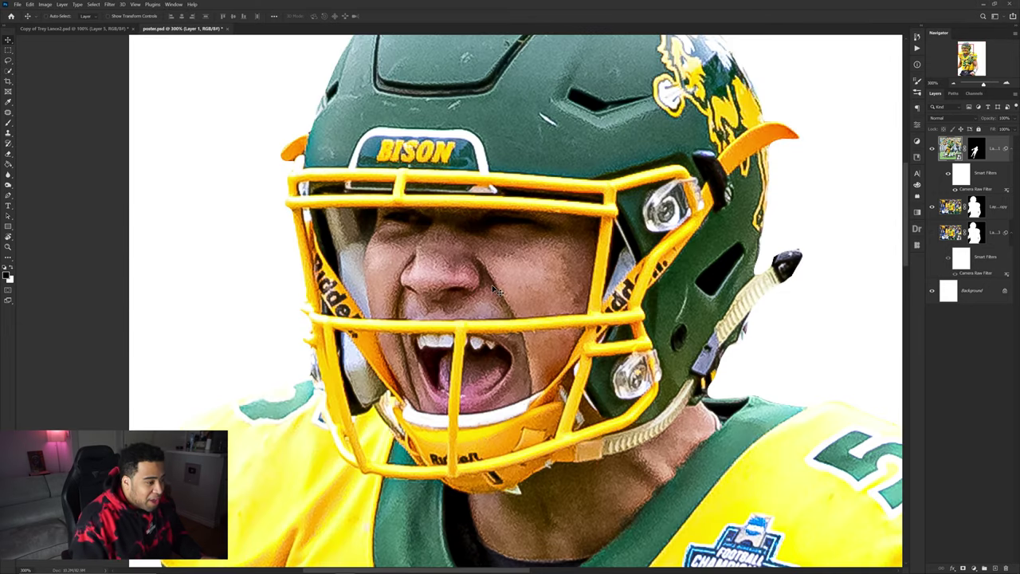
pyautogui.scroll(-3, 492, 284)
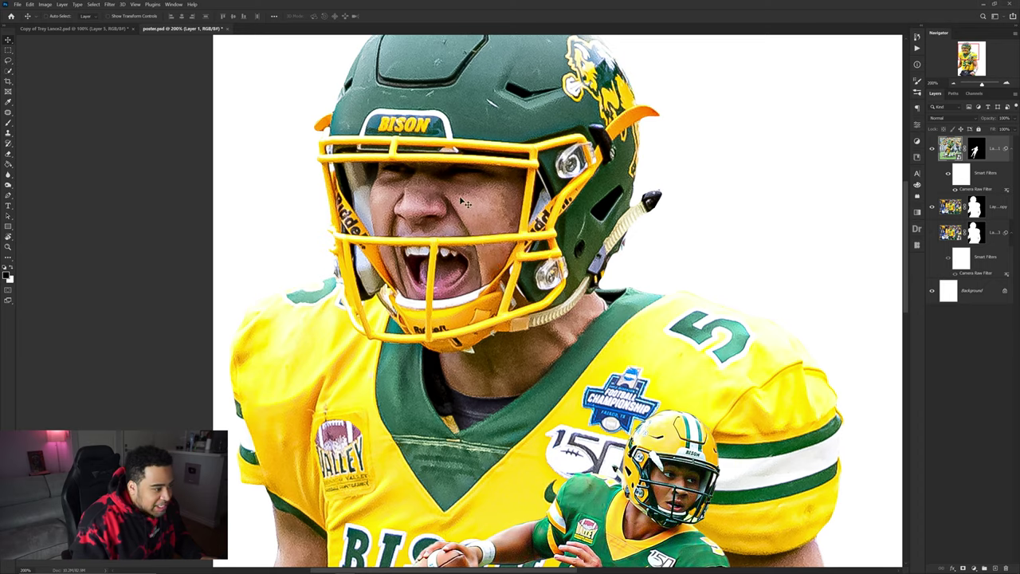
pyautogui.scroll(-4, 663, 424)
pyautogui.moveTo(661, 421); pyautogui.dragTo(622, 403)
pyautogui.scroll(2, 598, 271)
pyautogui.moveTo(598, 271); pyautogui.dragTo(591, 325)
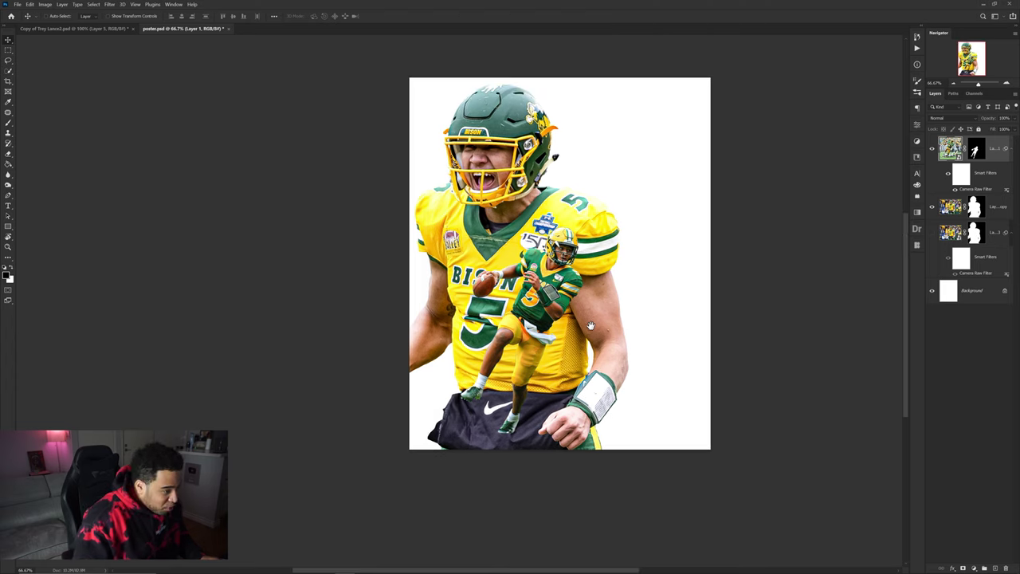
# Step: Copy the NDSU logo and the gray tape strip from the assets artboard into the poster document
pyautogui.click(119, 29)
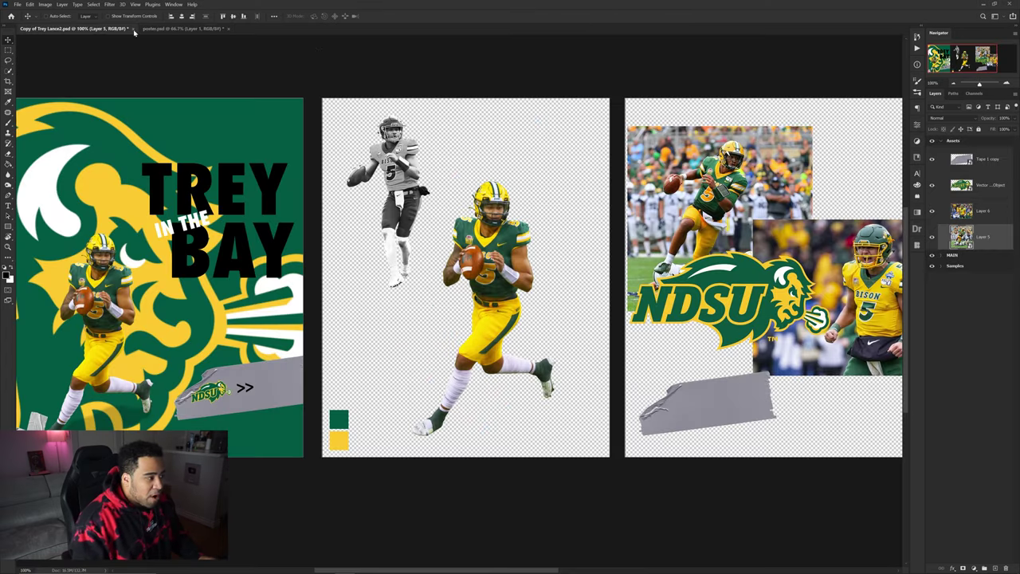
pyautogui.click(757, 283)
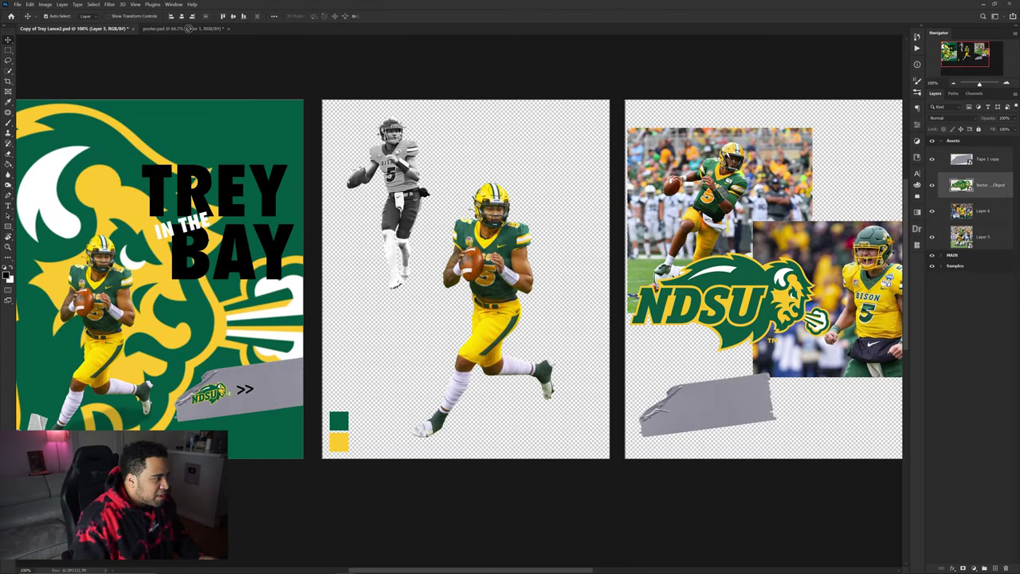
pyautogui.moveTo(188, 29); pyautogui.dragTo(537, 244)
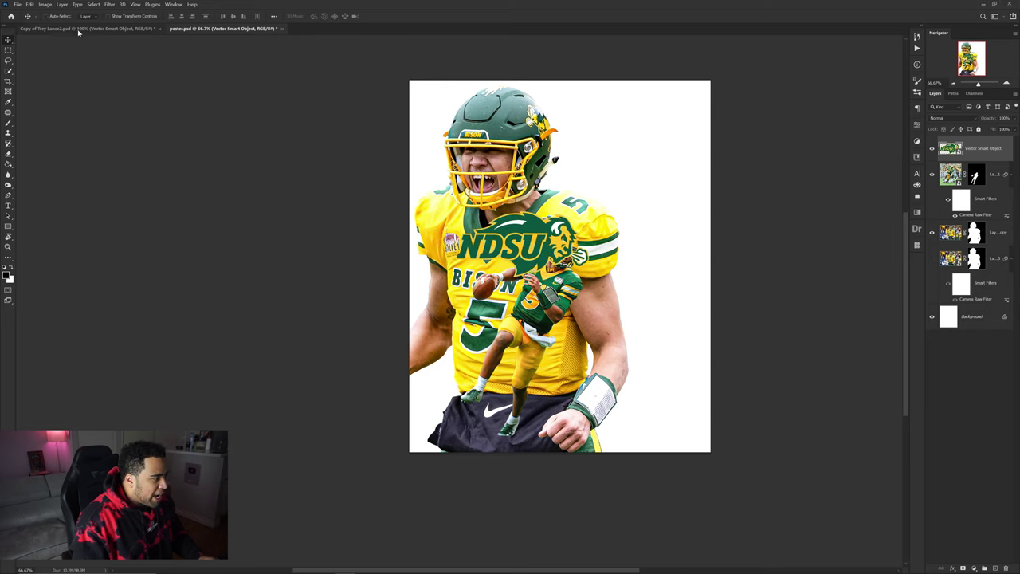
pyautogui.click(78, 29)
pyautogui.moveTo(701, 344); pyautogui.dragTo(626, 403)
# Step: Place the NDSU logo layer directly above the background and enlarge the logo behind the large player
pyautogui.moveTo(982, 174); pyautogui.dragTo(969, 330)
pyautogui.hotkey('ctrl', 't')
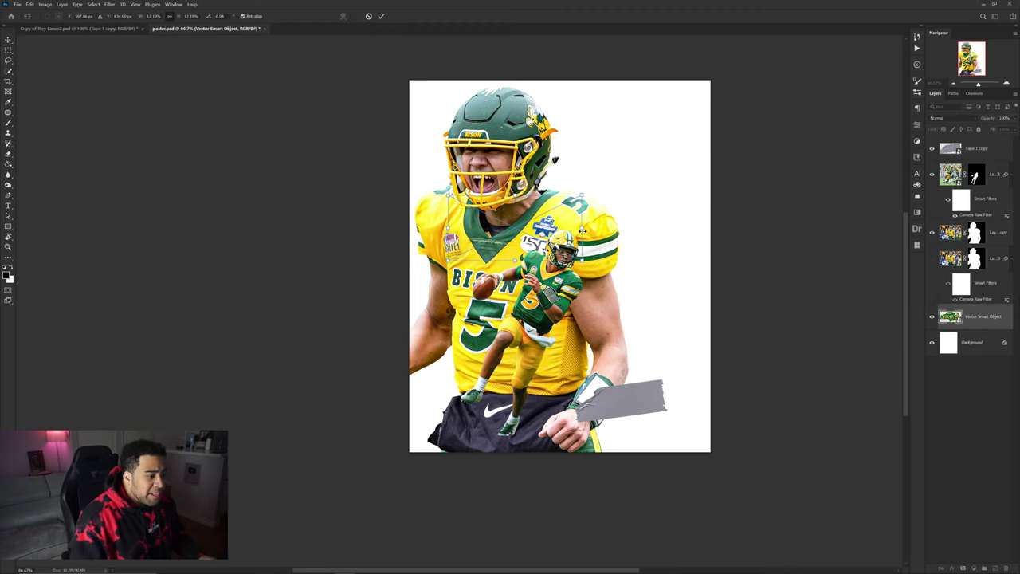
pyautogui.moveTo(582, 229); pyautogui.dragTo(616, 316)
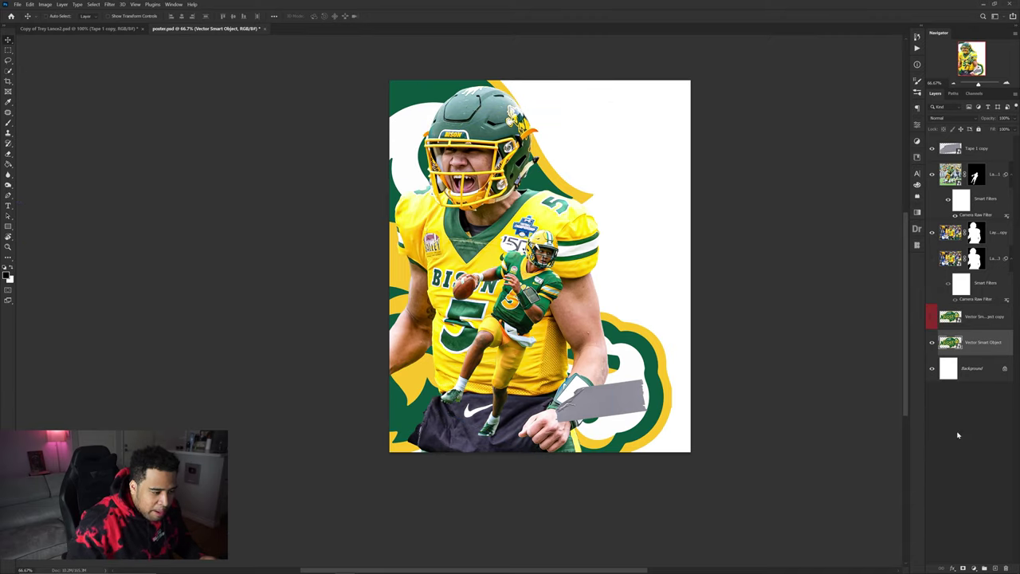
# Step: Add a layer mask to the enlarged logo and paint out the parts showing beside the large player's helmet and arm
pyautogui.click(969, 567)
pyautogui.press('b')
pyautogui.moveTo(613, 382)
pyautogui.mouseDown()
pyautogui.moveTo(643, 449)
pyautogui.moveTo(659, 347)
pyautogui.moveTo(629, 361)
pyautogui.moveTo(605, 283)
pyautogui.moveTo(572, 420)
pyautogui.moveTo(578, 448)
pyautogui.moveTo(611, 315)
pyautogui.mouseUp()
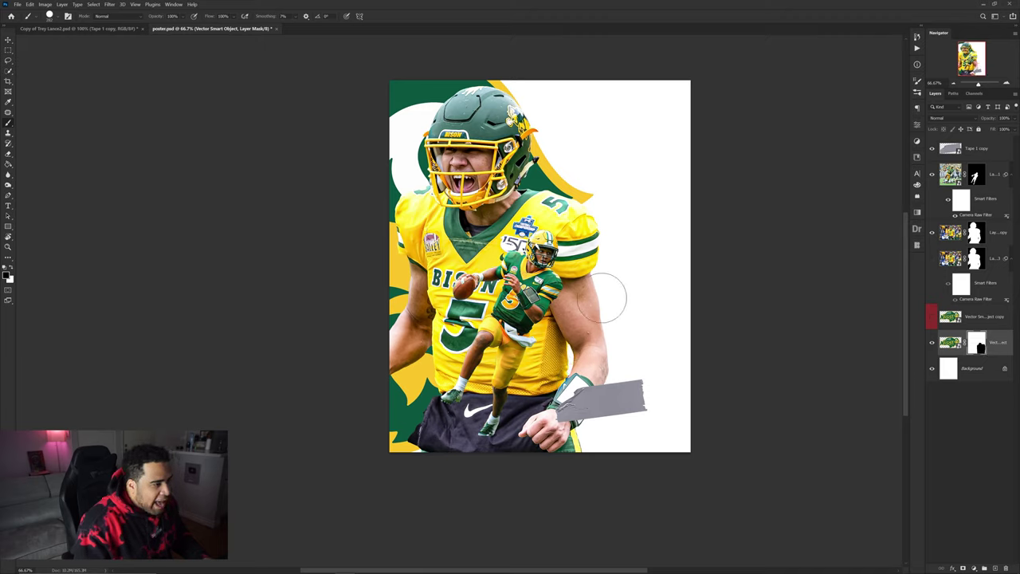
pyautogui.moveTo(542, 100)
pyautogui.mouseDown()
pyautogui.moveTo(538, 140)
pyautogui.moveTo(590, 204)
pyautogui.moveTo(534, 159)
pyautogui.moveTo(627, 216)
pyautogui.mouseUp()
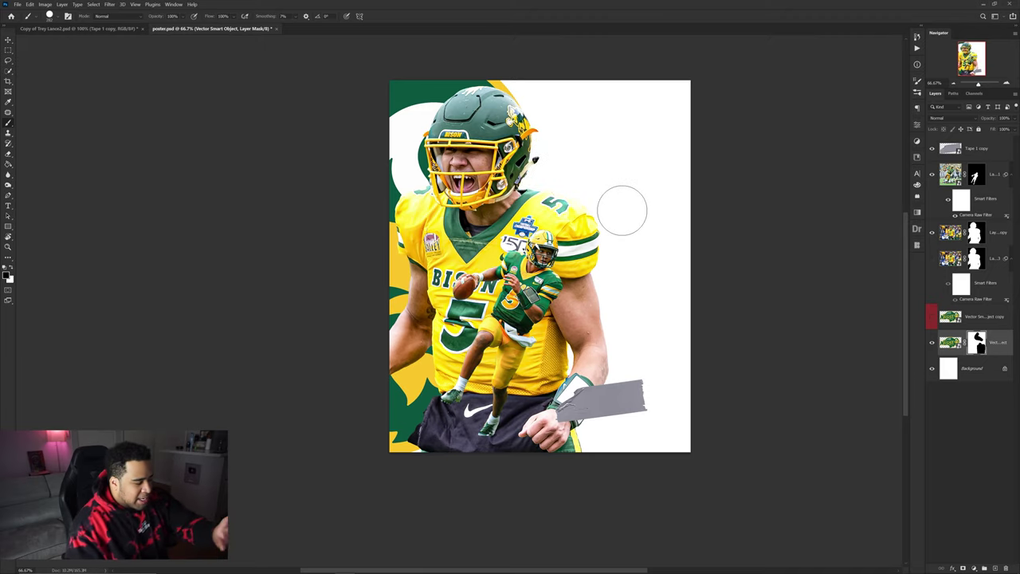
# Step: Create a new layer between the background and the logo and fill it with green sampled from the logo
pyautogui.click(992, 375)
pyautogui.hotkey('ctrl', 'shift', 'n')
pyautogui.press('Return')
pyautogui.keyDown('alt'); pyautogui.click(433, 87); pyautogui.keyUp('alt')
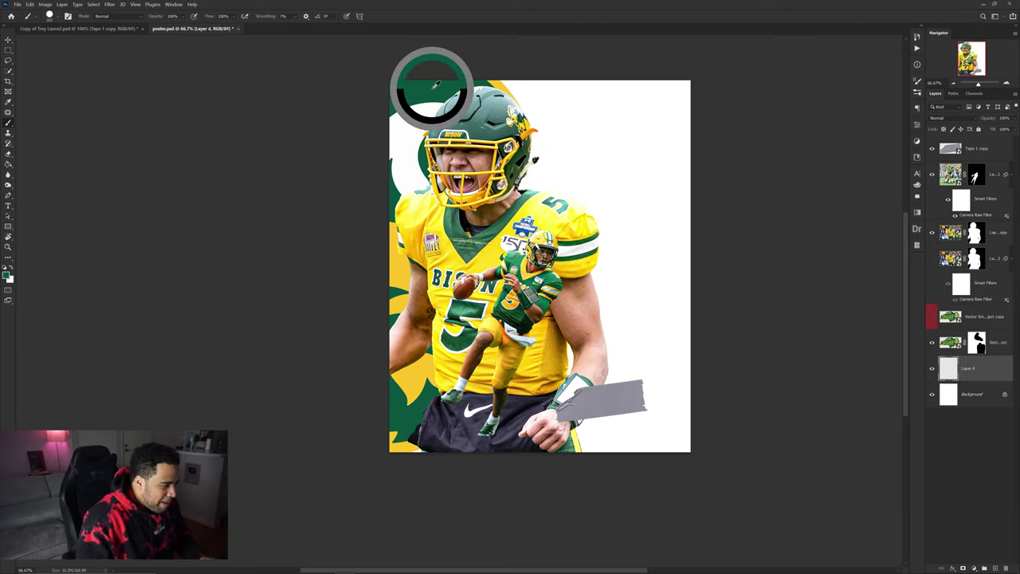
pyautogui.hotkey('alt', 'BackSpace')
# Step: Select the large player's visible cut-out layer and add a Gradient Map adjustment layer above it
pyautogui.press('v')
pyautogui.moveTo(526, 191); pyautogui.dragTo(603, 208)
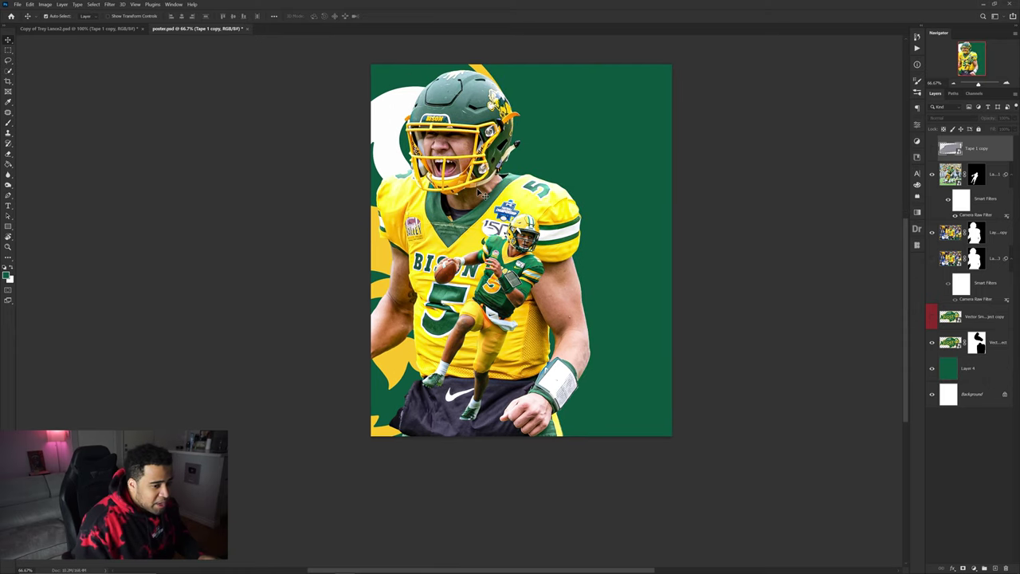
pyautogui.keyDown('ctrl'); pyautogui.click(483, 193); pyautogui.keyUp('ctrl')
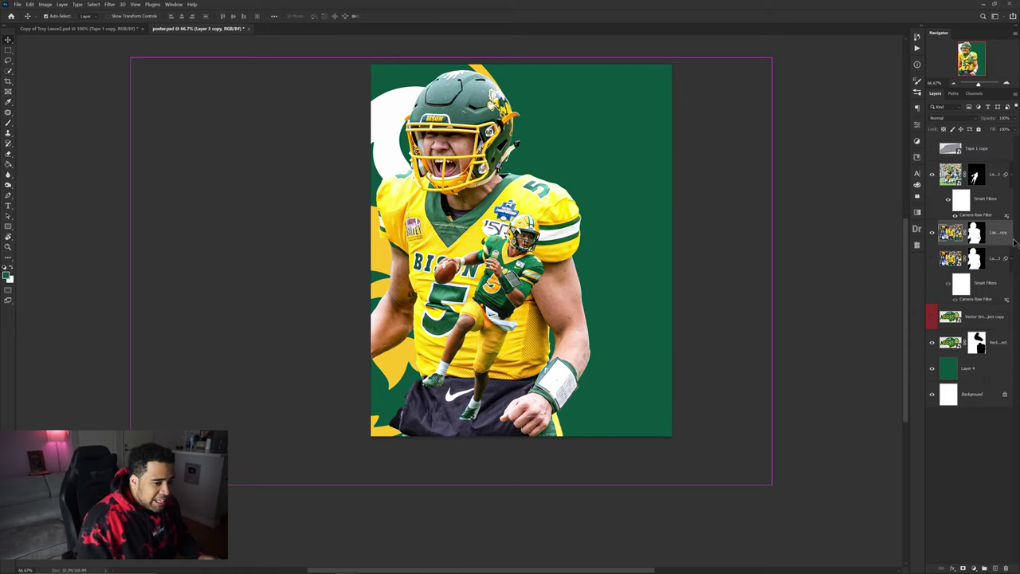
pyautogui.click(975, 569)
pyautogui.click(966, 556)
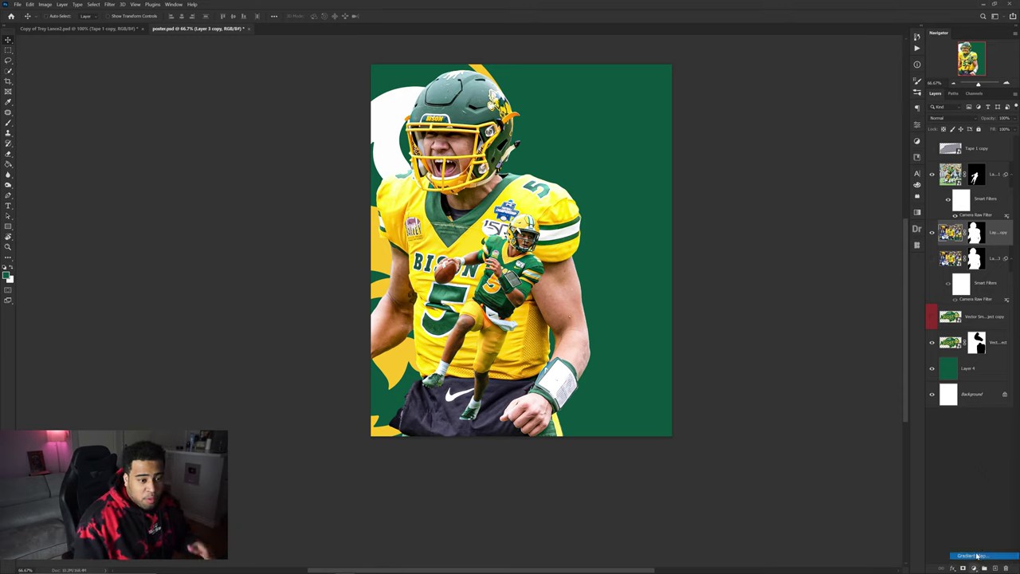
pyautogui.click(856, 150)
pyautogui.click(850, 316)
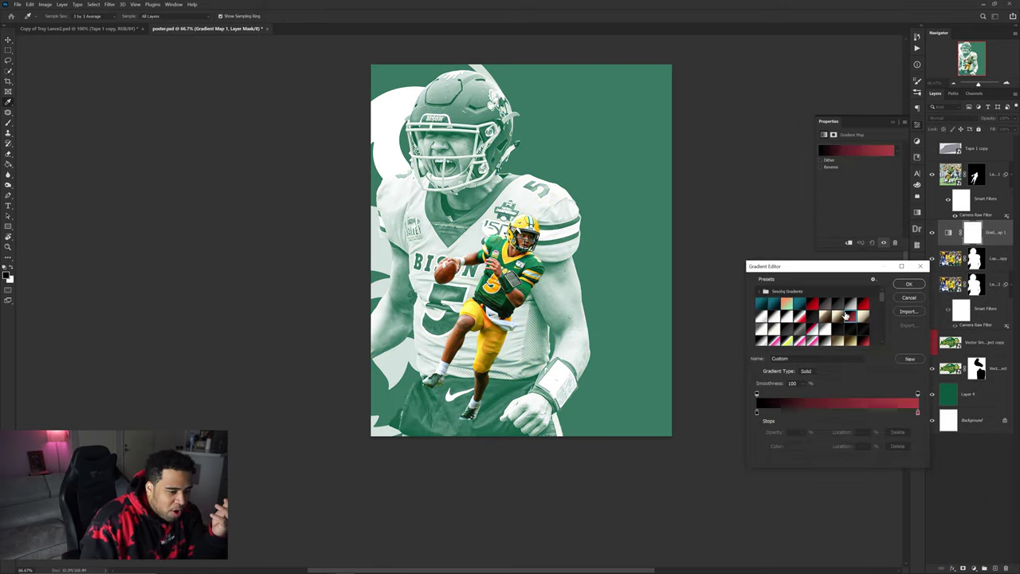
pyautogui.click(846, 303)
pyautogui.click(908, 297)
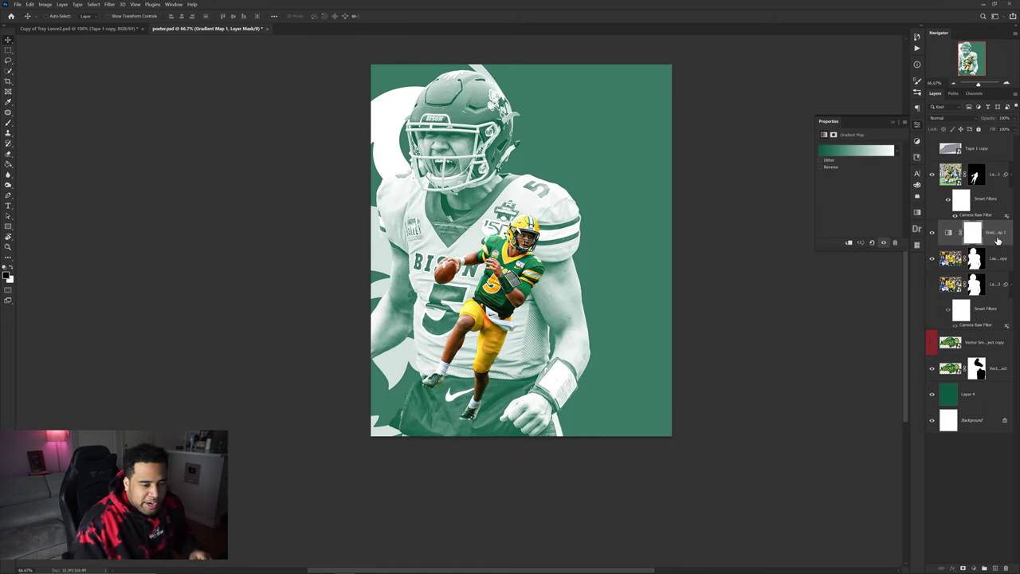
# Step: Clip the gradient map to the large player's layer and set its gradient to run from black to green
pyautogui.keyDown('alt'); pyautogui.click(960, 237); pyautogui.keyUp('alt')
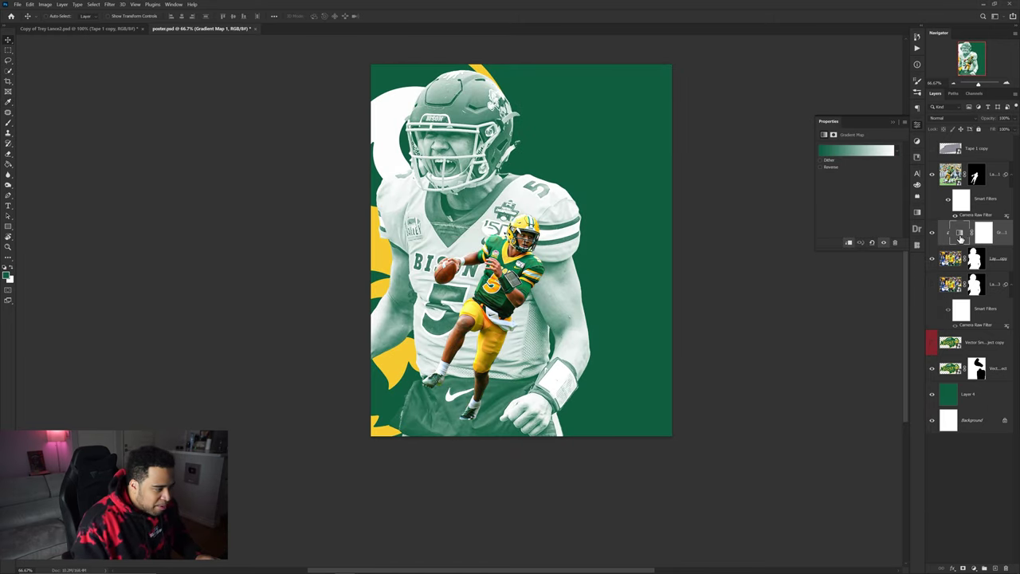
pyautogui.click(850, 153)
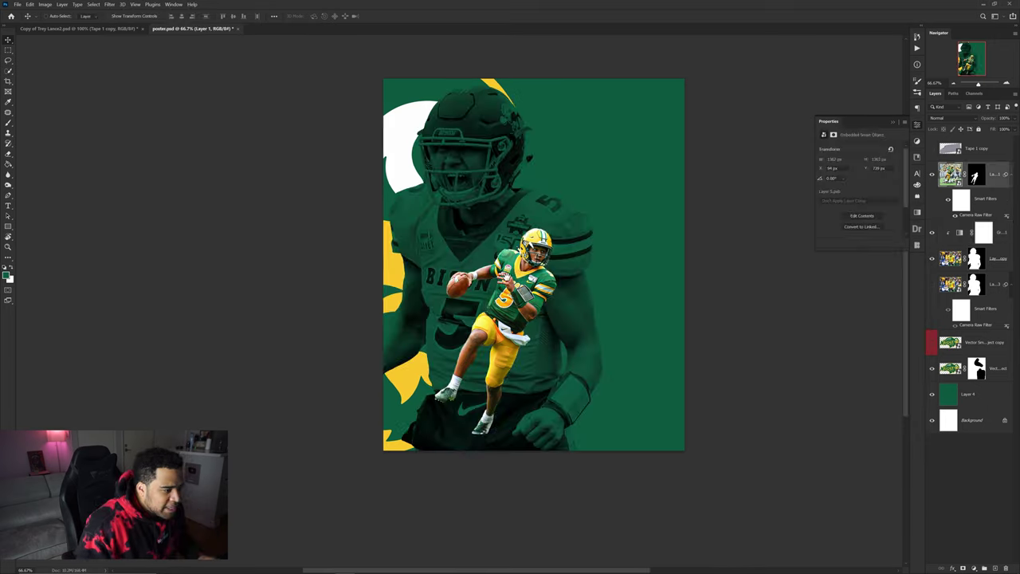
# Step: Reposition the small player over the large player's torso and rotate him about 5.6° counter-clockwise
pyautogui.scroll(2, 506, 287)
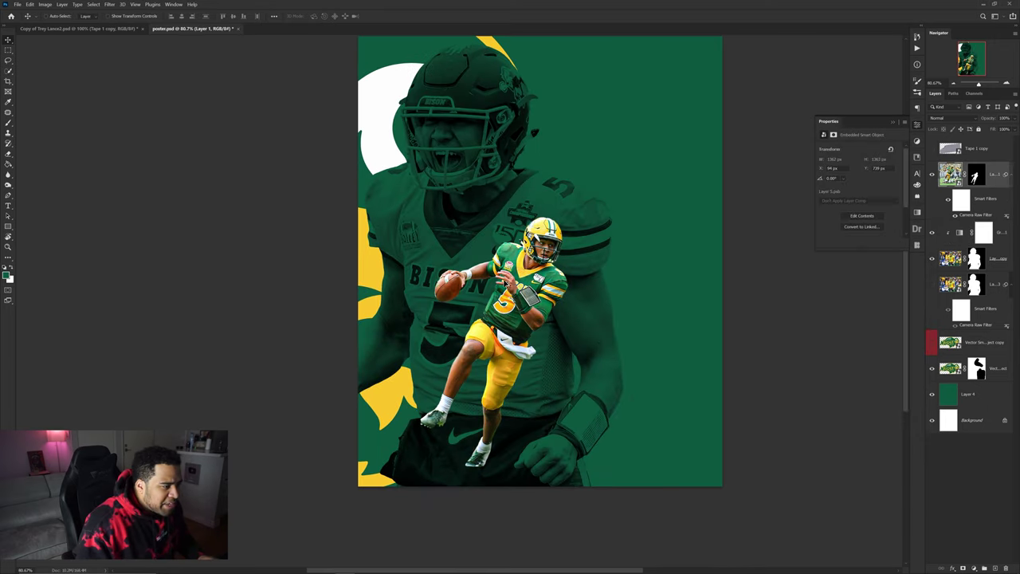
pyautogui.moveTo(525, 285)
pyautogui.mouseDown()
pyautogui.moveTo(541, 322)
pyautogui.moveTo(532, 299)
pyautogui.mouseUp()
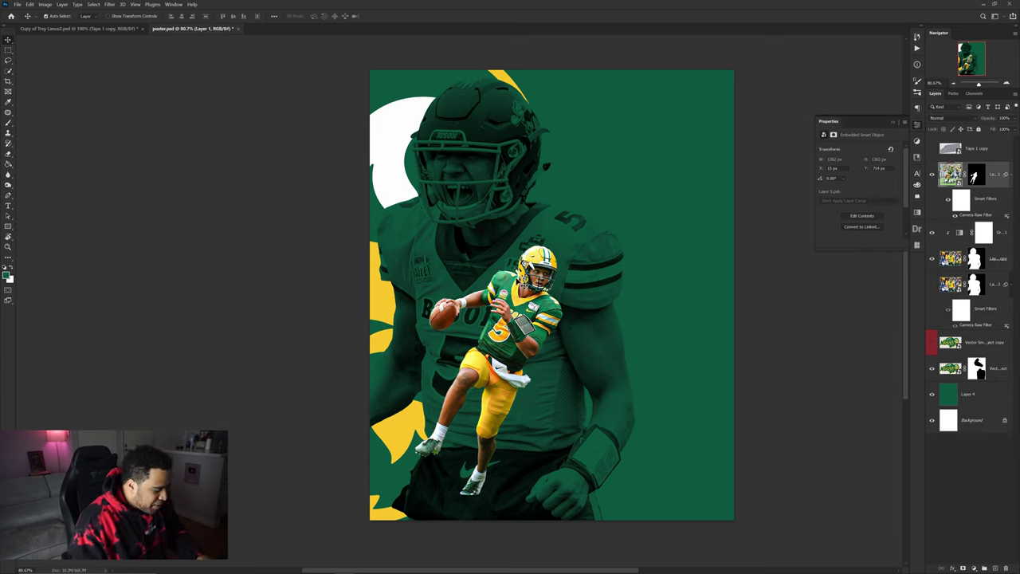
pyautogui.hotkey('ctrl', 't')
pyautogui.moveTo(683, 311); pyautogui.dragTo(685, 286)
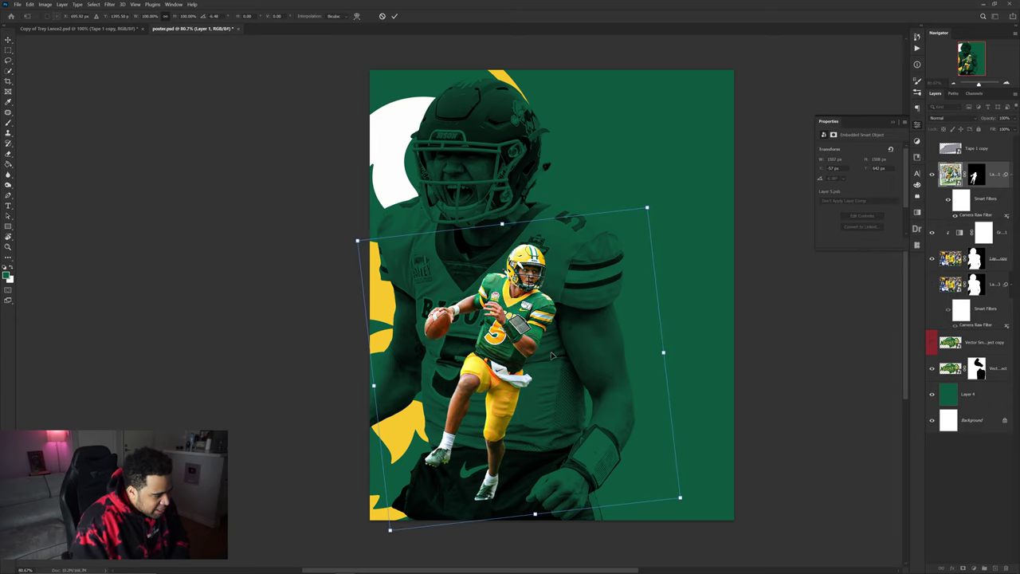
pyautogui.moveTo(551, 355); pyautogui.dragTo(544, 348)
pyautogui.moveTo(678, 312); pyautogui.dragTo(678, 316)
pyautogui.press('Return')
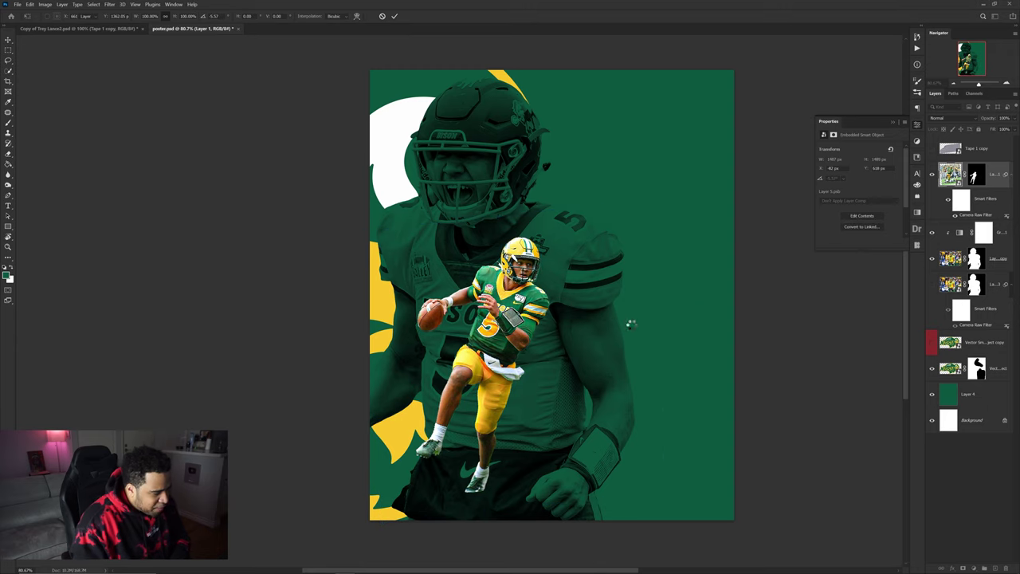
# Step: Try to restore the area around the small player's lower shoe by painting on his layer mask, and undo the strokes
pyautogui.scroll(5, 462, 500)
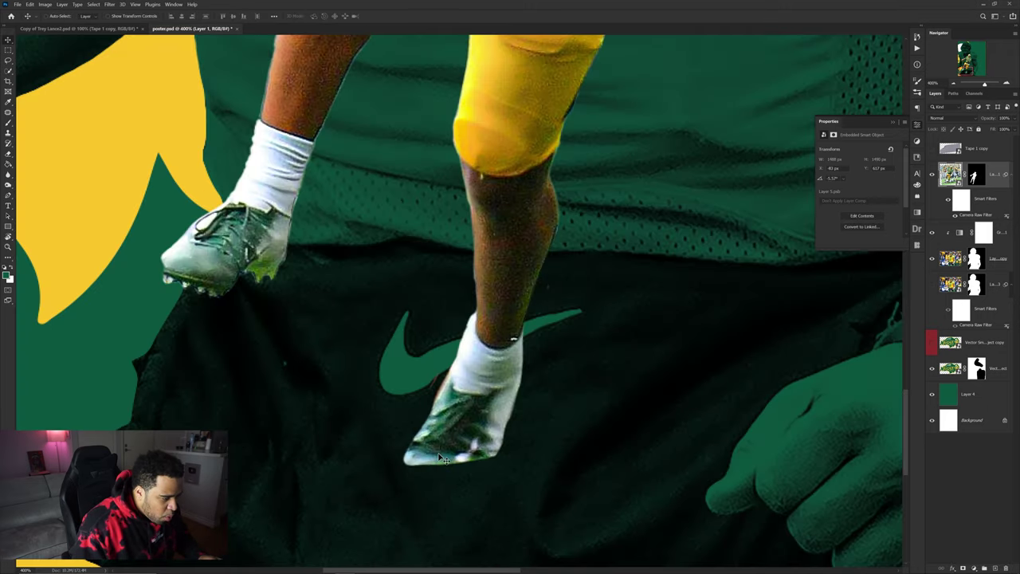
pyautogui.click(977, 180)
pyautogui.press('b')
pyautogui.keyDown('alt'); pyautogui.rightClick(464, 410); pyautogui.keyUp('alt')
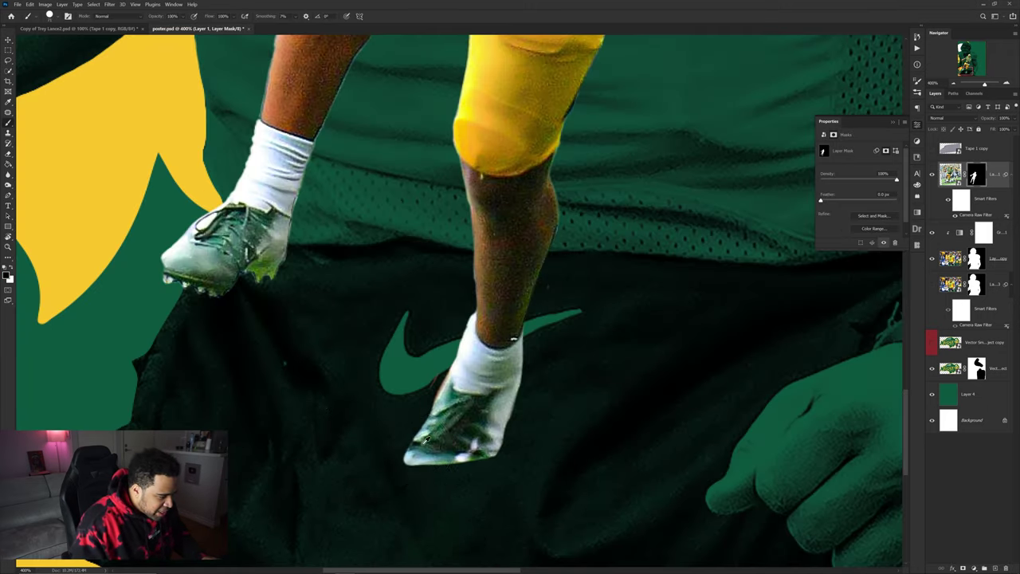
pyautogui.moveTo(398, 446)
pyautogui.mouseDown()
pyautogui.moveTo(524, 446)
pyautogui.moveTo(412, 438)
pyautogui.moveTo(446, 486)
pyautogui.moveTo(510, 494)
pyautogui.mouseUp()
pyautogui.hotkey('ctrl', 'z')
pyautogui.press('x')
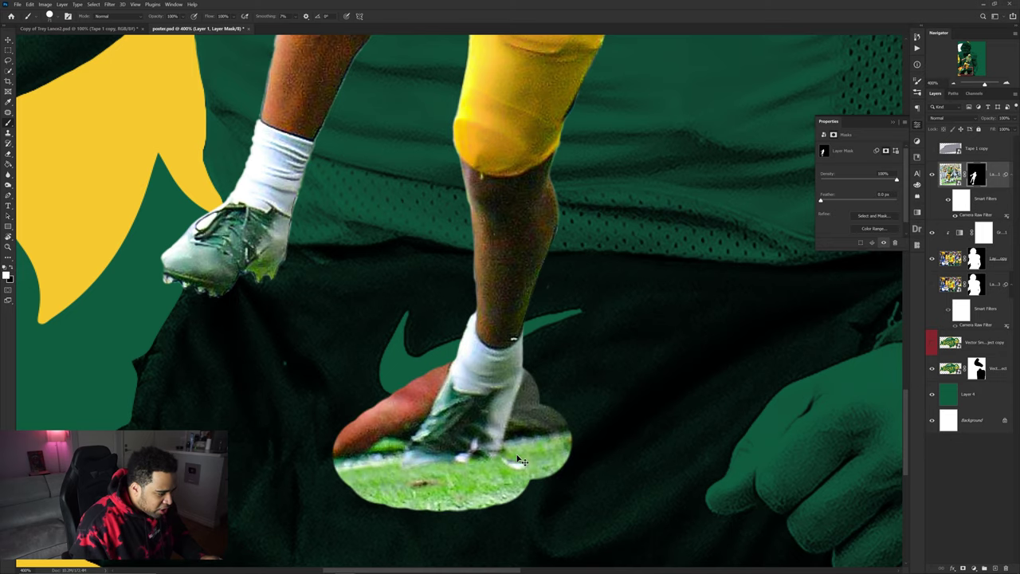
pyautogui.hotkey('ctrl', 'z')
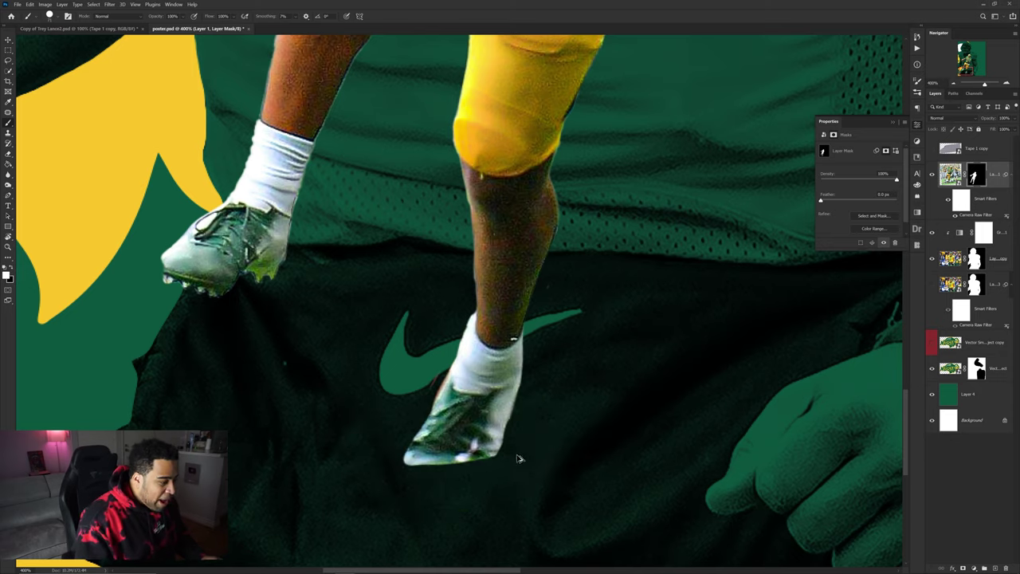
# Step: Add the white title text TREY beside the large player's shoulder
pyautogui.keyDown('alt'); pyautogui.scroll(-3, 518, 455); pyautogui.keyUp('alt')
pyautogui.scroll(-1, 520, 404)
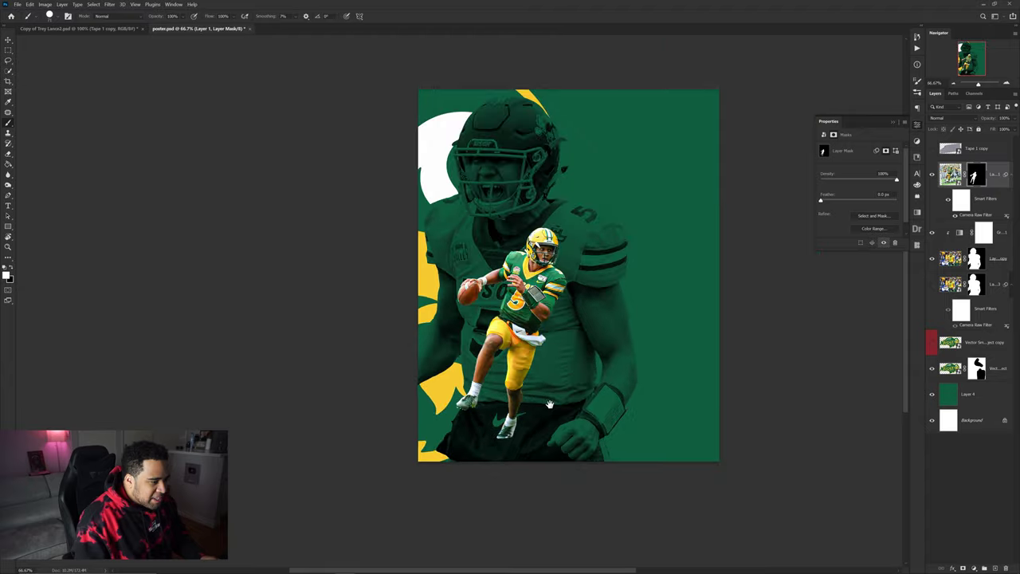
pyautogui.moveTo(550, 406)
pyautogui.mouseDown()
pyautogui.moveTo(177, 401)
pyautogui.moveTo(544, 406)
pyautogui.mouseUp()
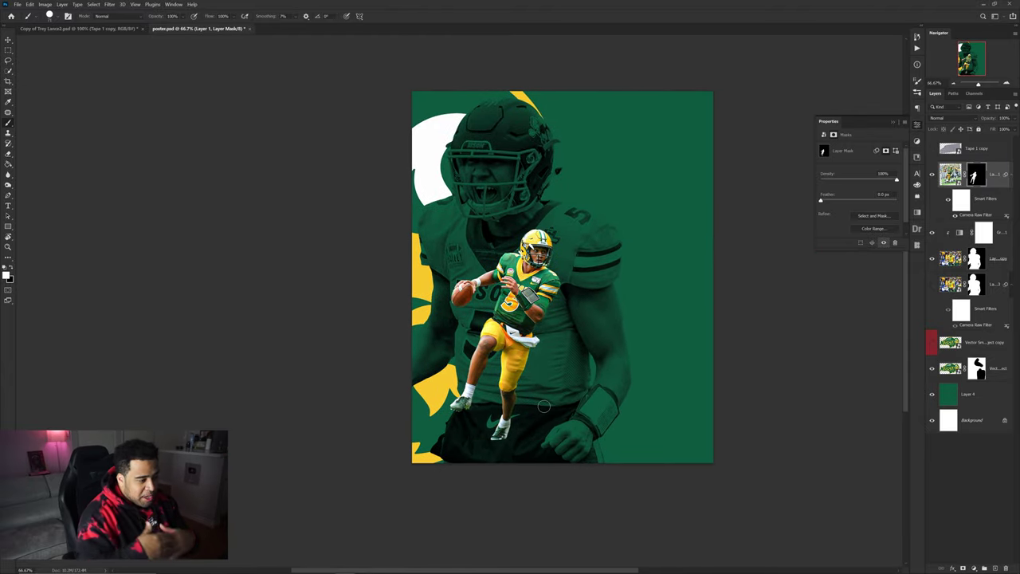
pyautogui.press('t')
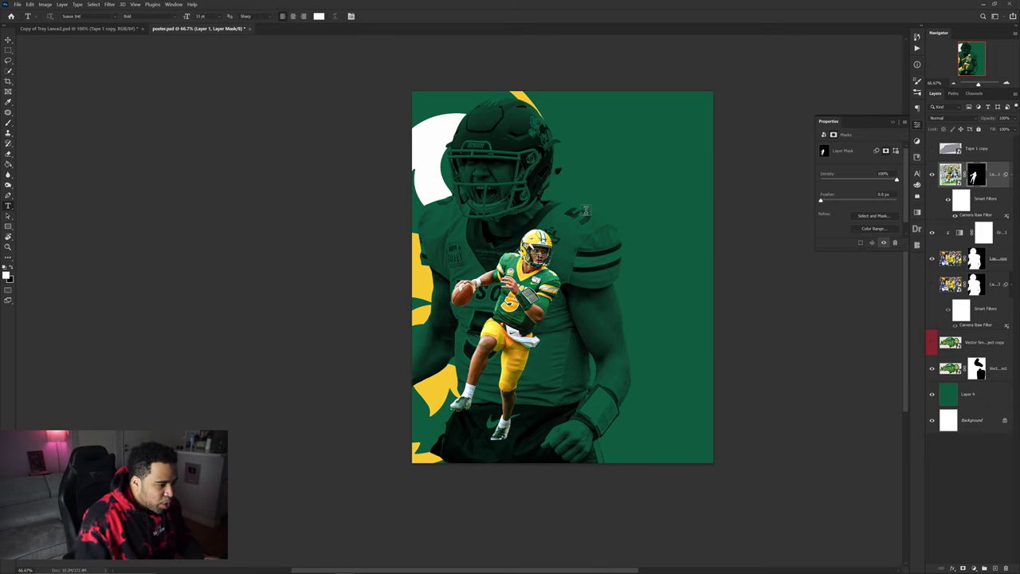
pyautogui.click(588, 213)
pyautogui.write('TREY')
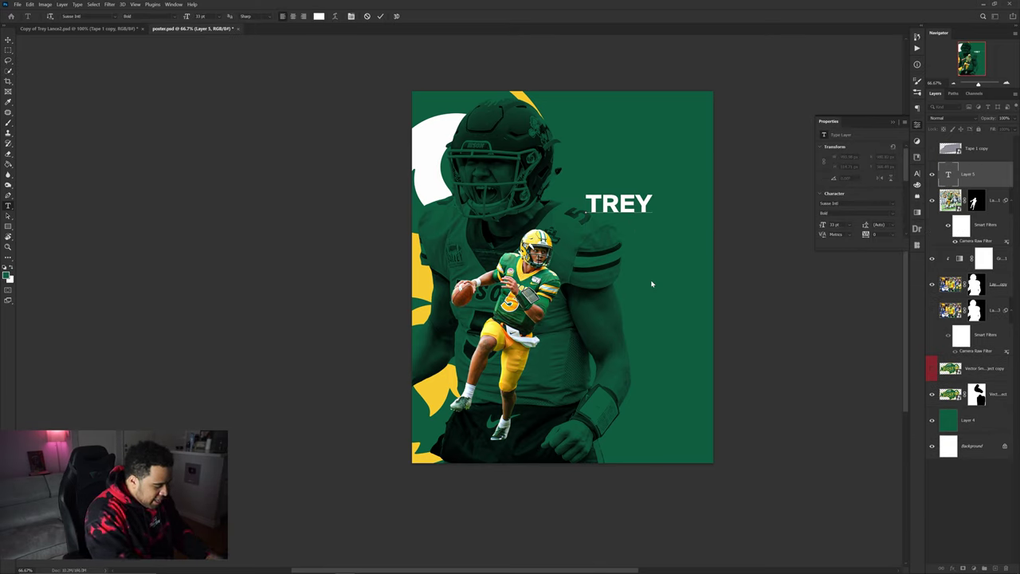
pyautogui.hotkey('ctrl', 'Return')
# Step: Duplicate the TREY text just below itself and change the copy to IN THE
pyautogui.press('v')
pyautogui.keyDown('alt'); pyautogui.moveTo(640, 213); pyautogui.dragTo(639, 232); pyautogui.keyUp('alt')
pyautogui.doubleClick(631, 227)
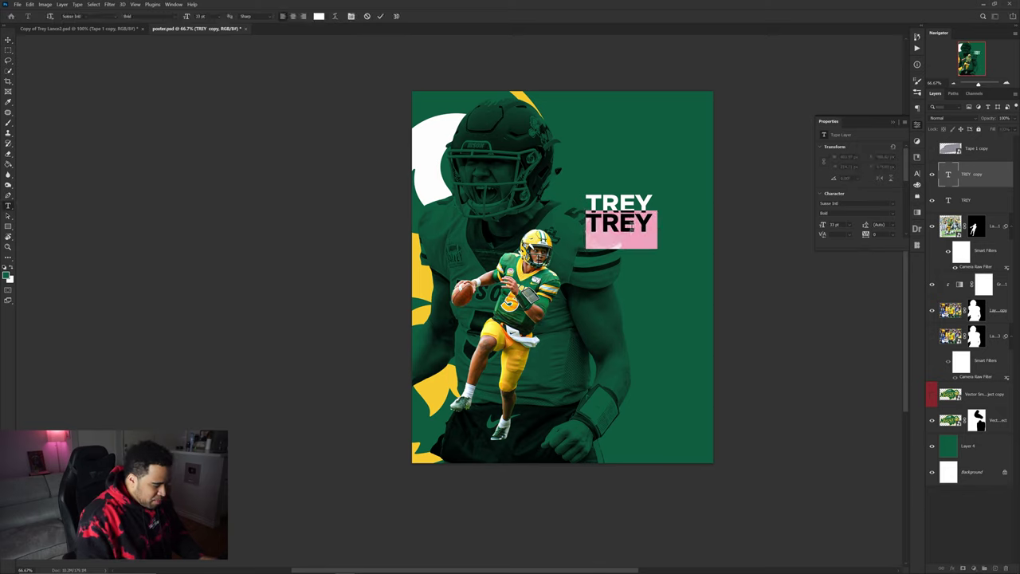
pyautogui.write('IN THE')
pyautogui.hotkey('ctrl', 'Return')
# Step: Duplicate the IN THE text, move the copy below it as the third title line and change it to BAY
pyautogui.hotkey('ctrl', 'j')
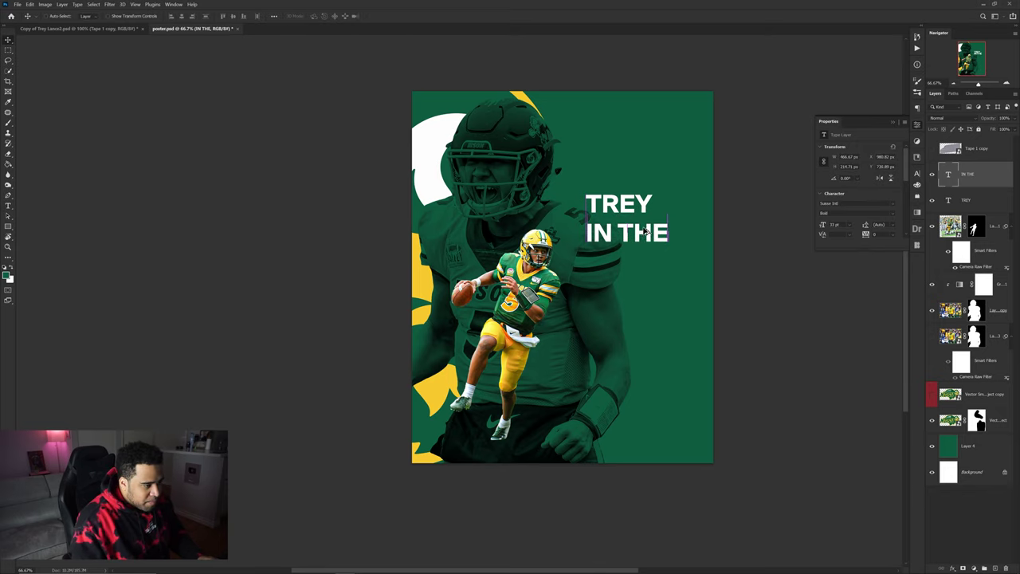
pyautogui.moveTo(645, 237); pyautogui.dragTo(645, 266)
pyautogui.doubleClick(636, 258)
pyautogui.write('N')
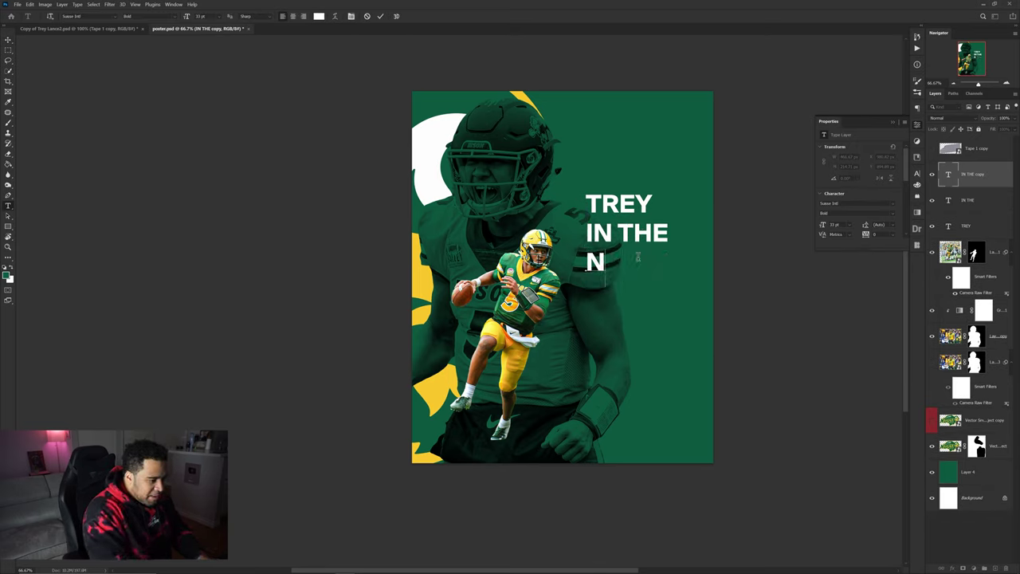
pyautogui.press('BackSpace')
pyautogui.write('BAY')
pyautogui.hotkey('ctrl', 'Return')
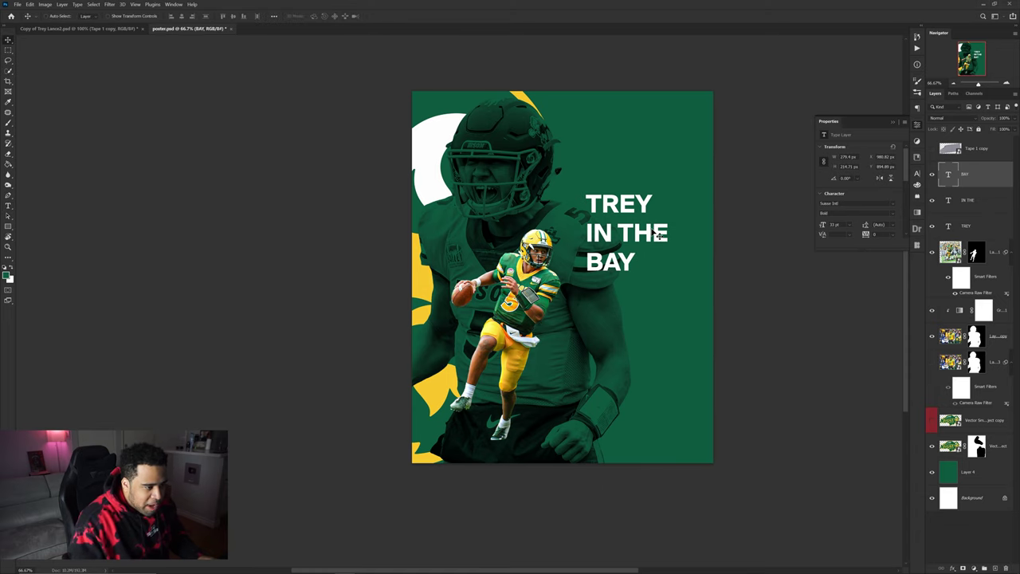
# Step: Duplicate the IN THE text below the title in a condensed block font, change it to TD and place it near the large player's forearm
pyautogui.hotkey('ctrl', '+')
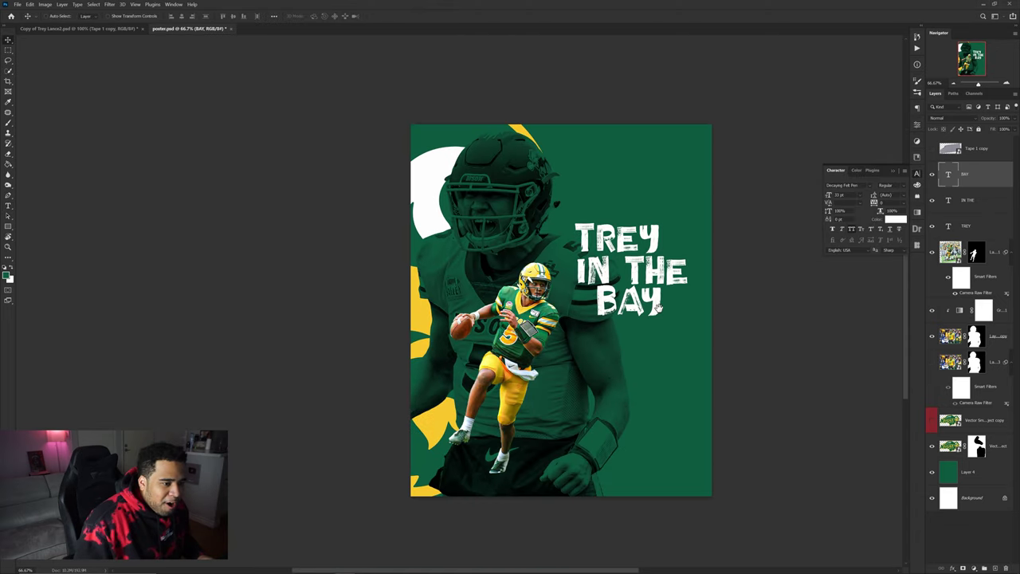
pyautogui.hotkey('ctrl', '+')
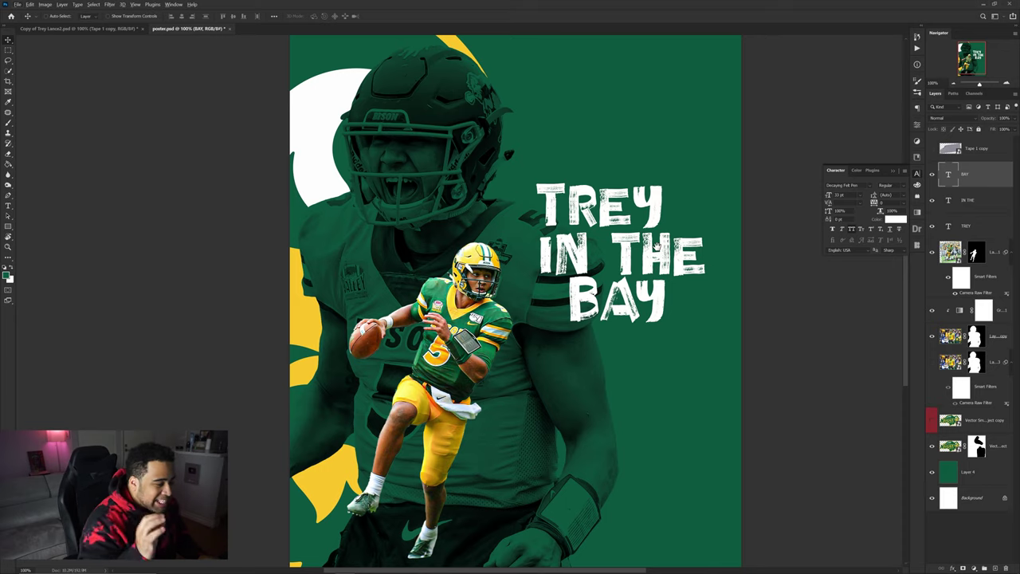
pyautogui.moveTo(656, 247); pyautogui.dragTo(658, 358)
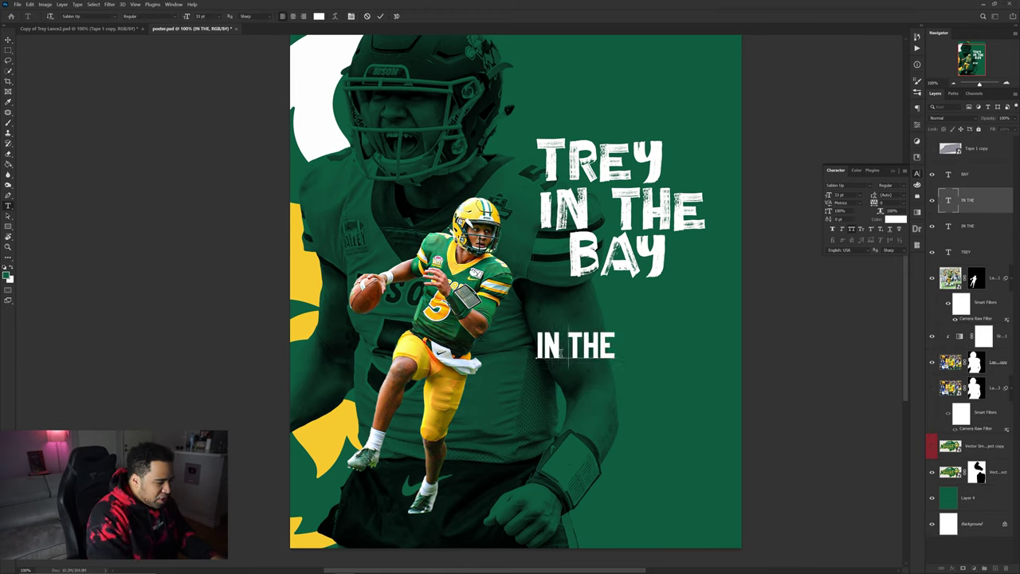
pyautogui.write('74')
pyautogui.hotkey('ctrl', 'Return')
pyautogui.press('v')
pyautogui.moveTo(536, 353); pyautogui.dragTo(550, 436)
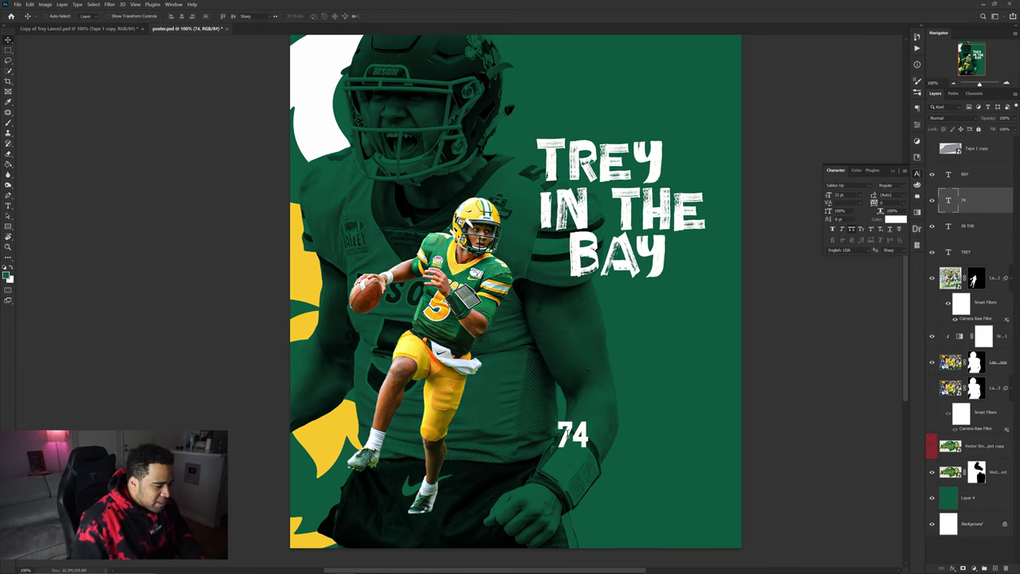
pyautogui.doubleClick(557, 436)
pyautogui.write('TD')
pyautogui.hotkey('ctrl', 'Return')
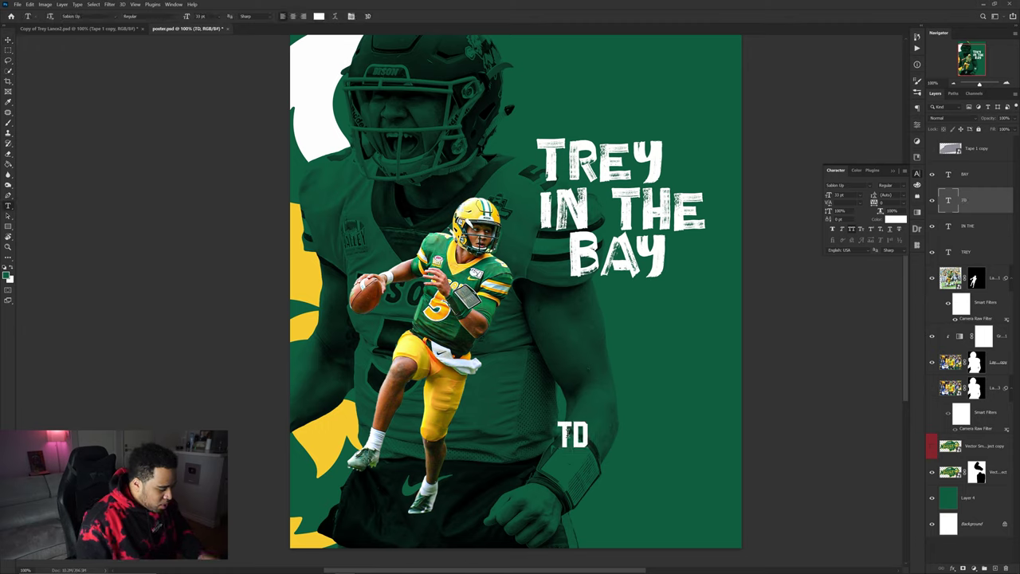
# Step: Enlarge the TD label, duplicate it beside itself and change the copy to 57
pyautogui.press('v')
pyautogui.hotkey('ctrl', 't')
pyautogui.press('Return')
pyautogui.moveTo(589, 439); pyautogui.dragTo(665, 436)
pyautogui.doubleClick(651, 437)
pyautogui.write('57')
pyautogui.hotkey('ctrl', 'Return')
pyautogui.press('v')
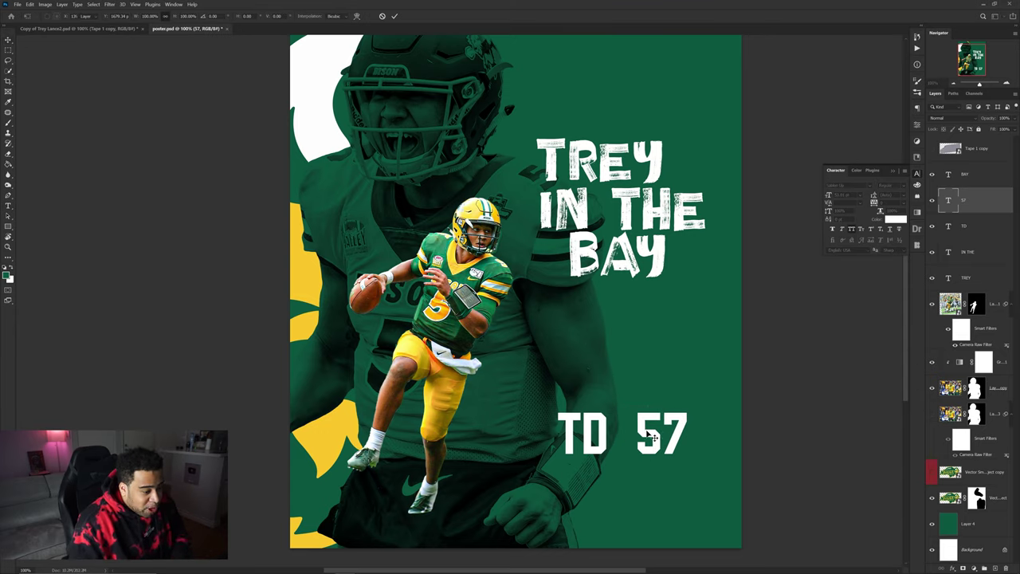
# Step: Recolor the 57 text with the yellow sampled from the logo (fcc52a)
pyautogui.click(893, 220)
pyautogui.click(299, 265)
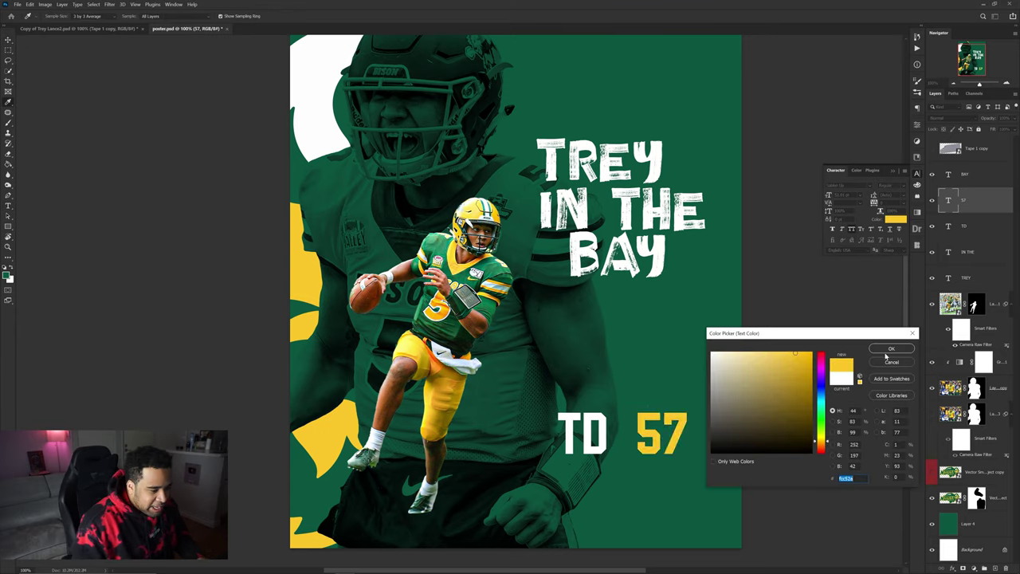
pyautogui.click(890, 349)
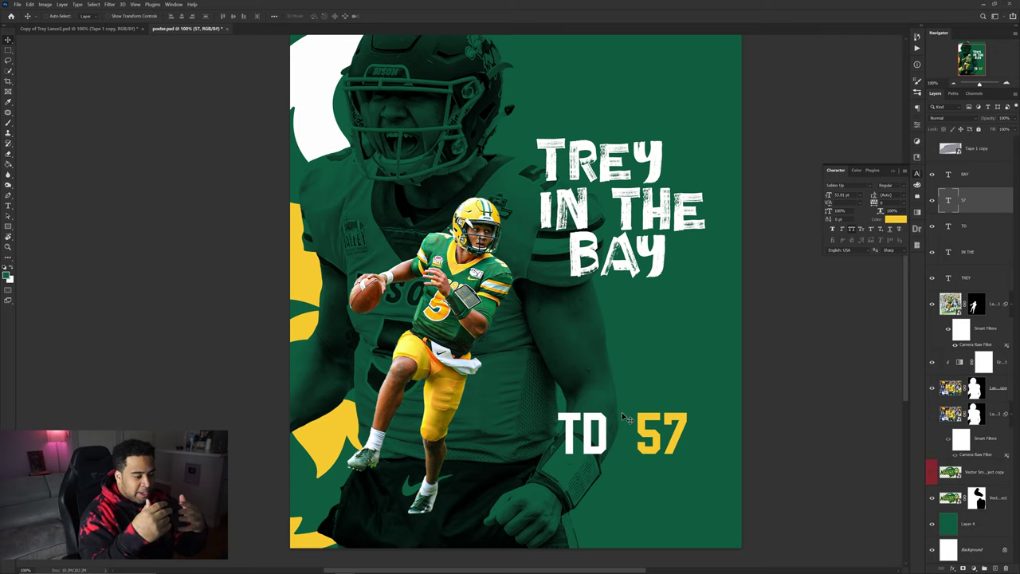
# Step: Scale the YRD, TD and INT labels and their numbers down together to about 20 pt in the poster's lower-right area
pyautogui.moveTo(589, 348); pyautogui.dragTo(593, 364)
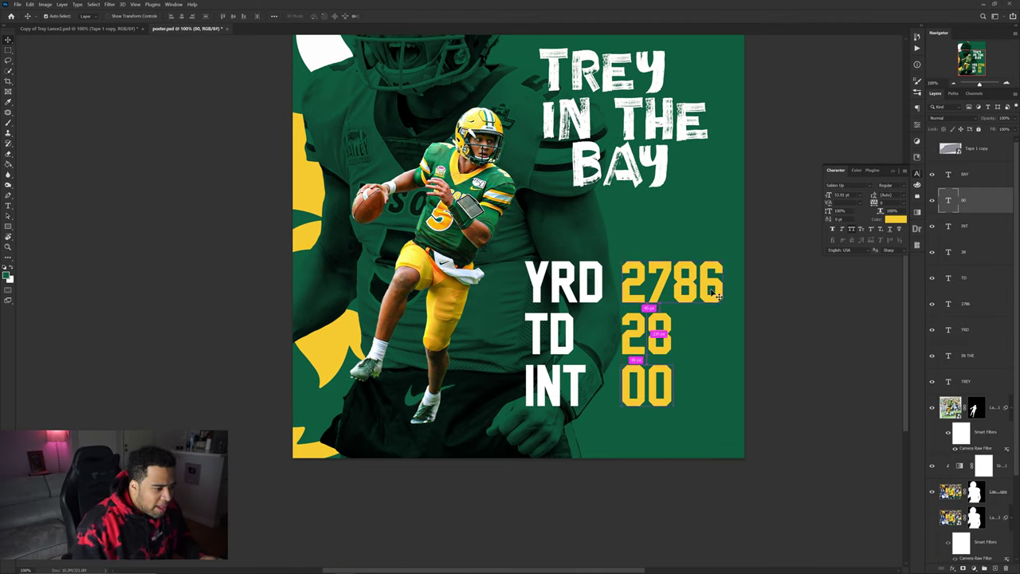
pyautogui.click(673, 303)
pyautogui.keyDown('shift'); pyautogui.click(588, 287); pyautogui.keyUp('shift')
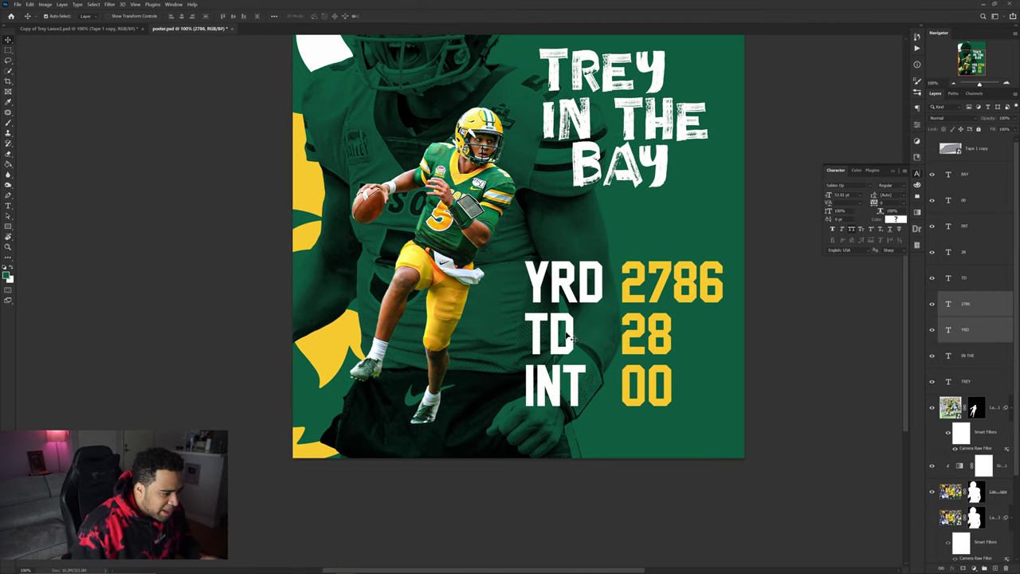
pyautogui.keyDown('shift'); pyautogui.click(568, 338); pyautogui.keyUp('shift')
pyautogui.keyDown('shift'); pyautogui.click(651, 337); pyautogui.keyUp('shift')
pyautogui.keyDown('shift'); pyautogui.click(643, 385); pyautogui.keyUp('shift')
pyautogui.keyDown('shift'); pyautogui.click(566, 385); pyautogui.keyUp('shift')
pyautogui.hotkey('ctrl', 't')
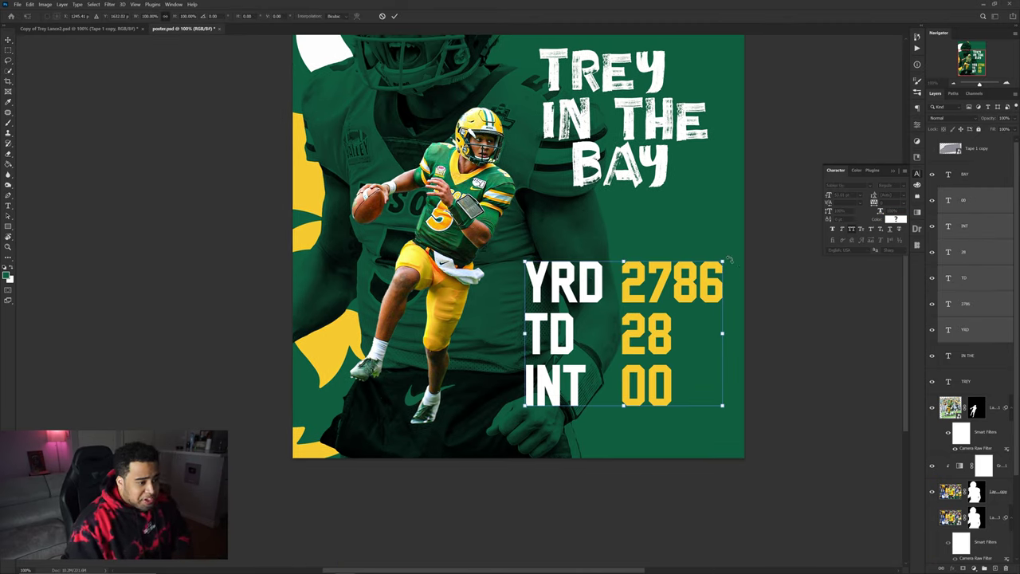
pyautogui.moveTo(723, 261); pyautogui.dragTo(640, 321)
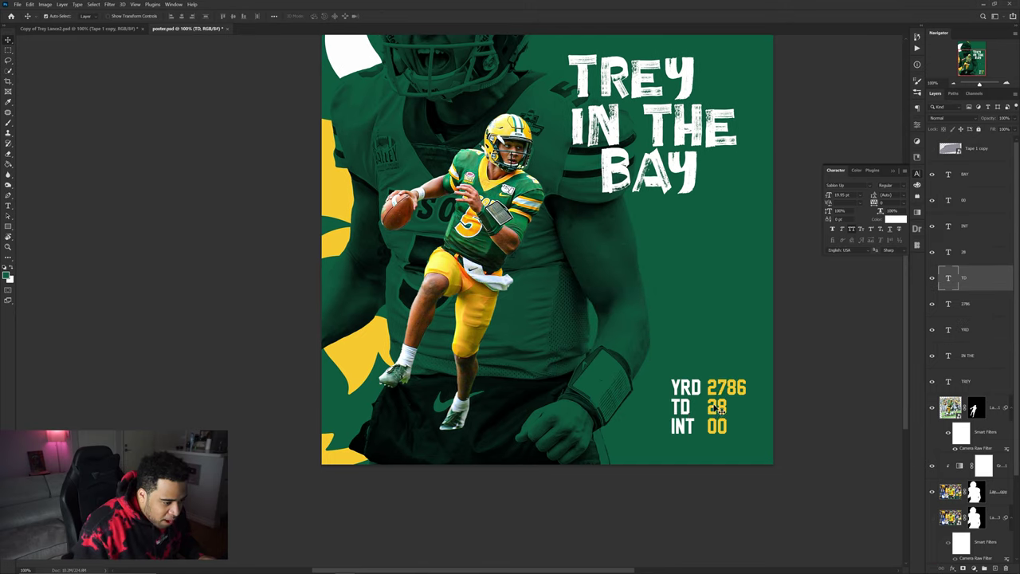
# Step: Adjust the spacing of the stat rows and reposition the whole stat block near the poster's lower-right corner
pyautogui.moveTo(709, 405); pyautogui.dragTo(685, 439)
pyautogui.click(690, 428)
pyautogui.keyDown('shift'); pyautogui.click(717, 428); pyautogui.keyUp('shift')
pyautogui.hotkey('ctrl', 'z')
pyautogui.click(746, 432)
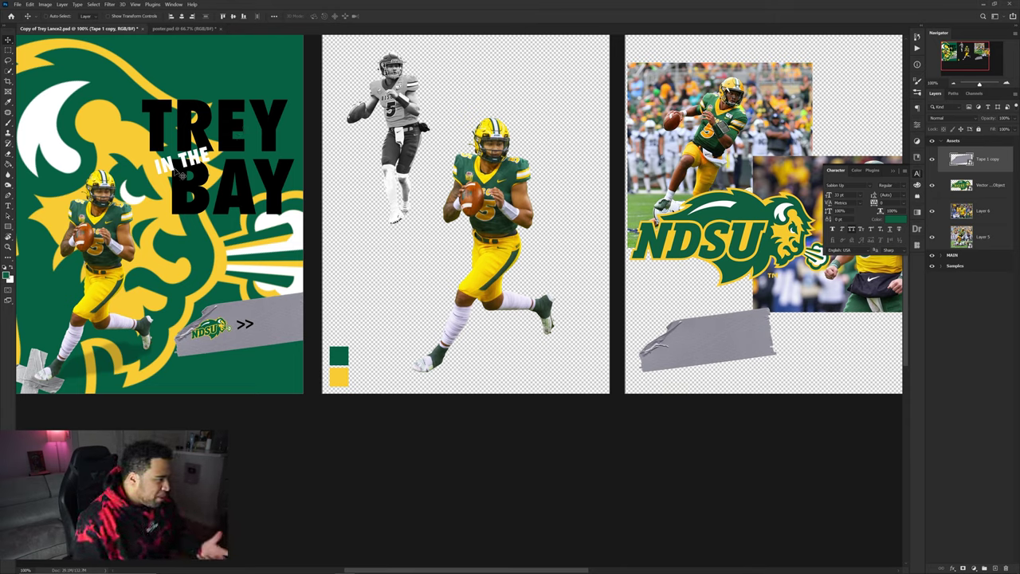
# Step: Return to poster.psd and enlarge the BAY title text to about 60 pt
pyautogui.click(183, 29)
pyautogui.moveTo(745, 270); pyautogui.dragTo(687, 233)
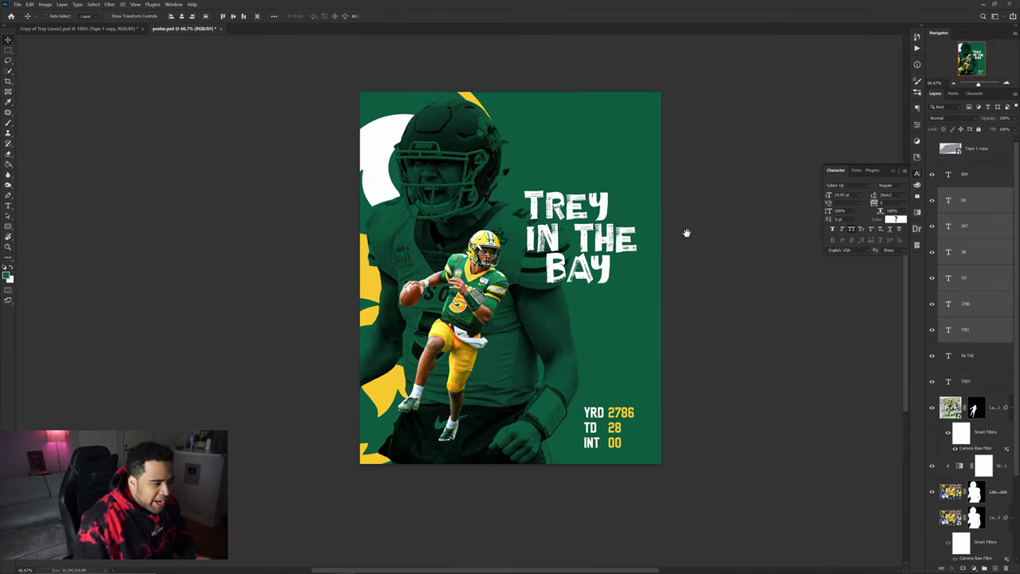
pyautogui.keyDown('ctrl'); pyautogui.click(687, 233); pyautogui.keyUp('ctrl')
pyautogui.keyDown('ctrl'); pyautogui.click(608, 270); pyautogui.keyUp('ctrl')
pyautogui.moveTo(613, 276); pyautogui.dragTo(625, 253)
pyautogui.press('Return')
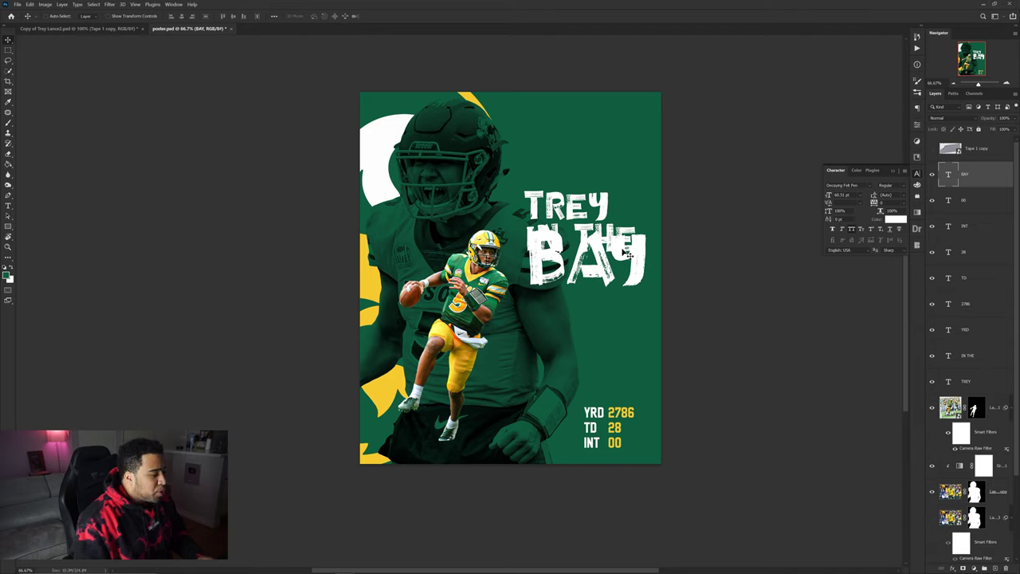
# Step: Show the Tape 1 copy layer and place the grey tape strip beneath the BAY title
pyautogui.scroll(-3, 966, 461)
pyautogui.scroll(3, 965, 461)
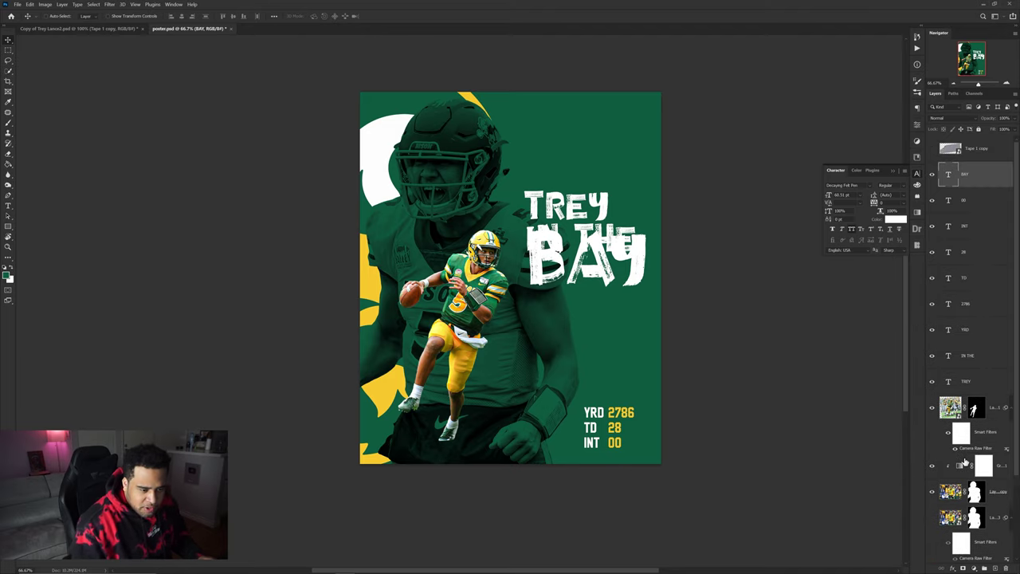
pyautogui.click(931, 149)
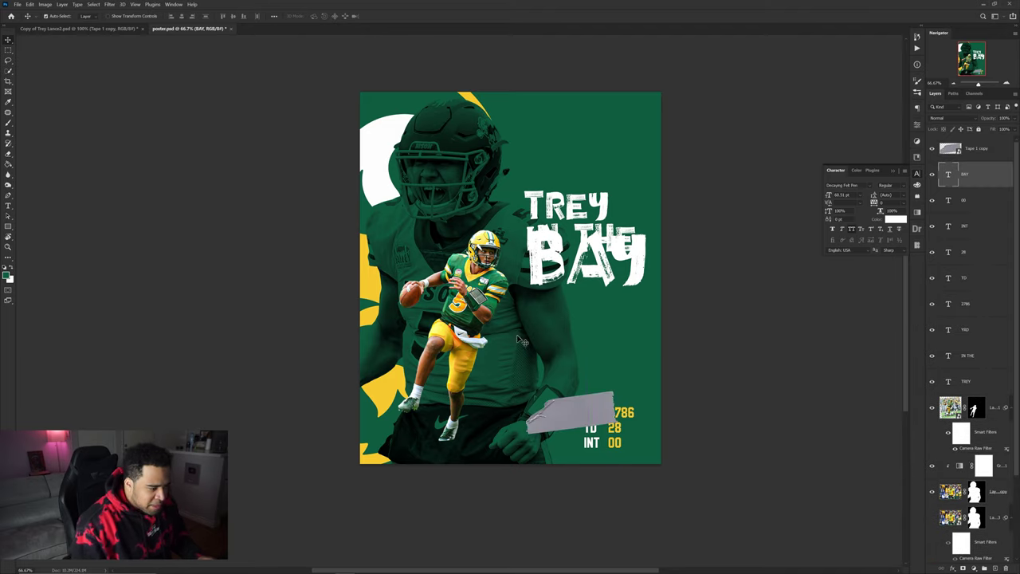
pyautogui.keyDown('ctrl'); pyautogui.click(574, 413); pyautogui.keyUp('ctrl')
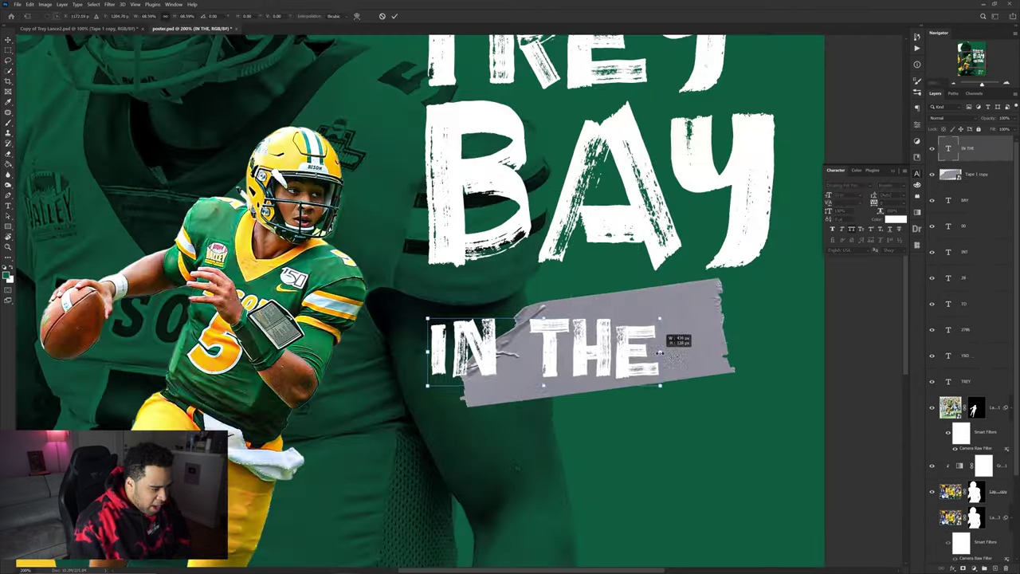
# Step: Scale the IN THE text to about 19 pt and tilt it to fit along the tape strip
pyautogui.moveTo(681, 355); pyautogui.dragTo(681, 337)
pyautogui.moveTo(596, 353); pyautogui.dragTo(660, 349)
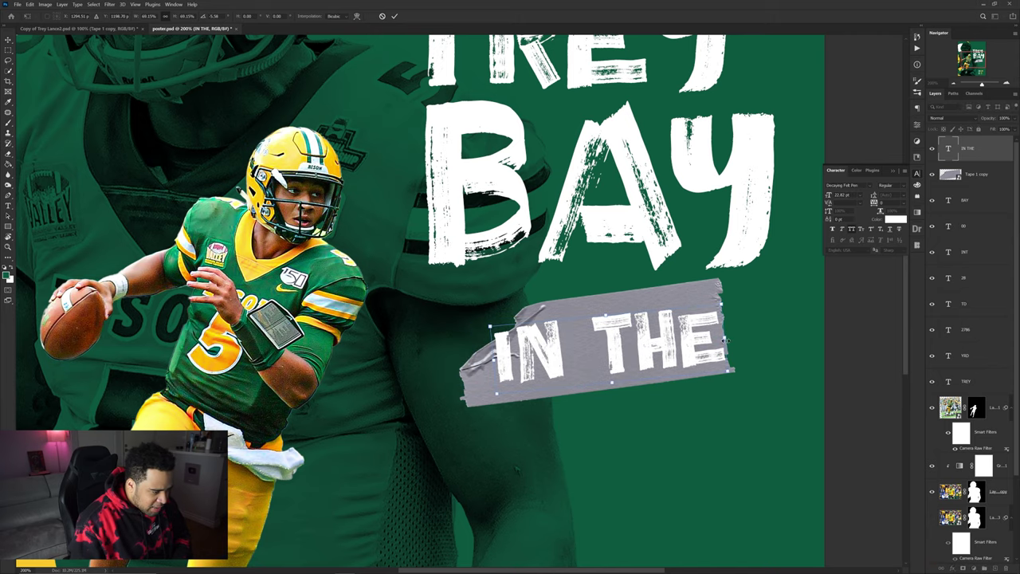
pyautogui.moveTo(726, 341); pyautogui.dragTo(651, 347)
pyautogui.press('Return')
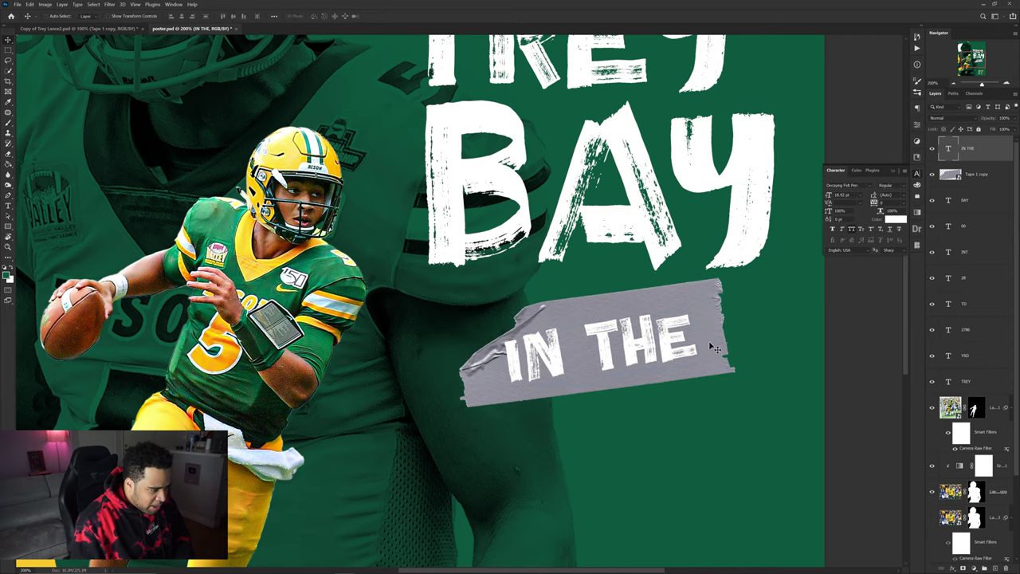
# Step: Recolor the tape strip with a clipped Gradient Map running from black to the yellow sampled from the logo shape
pyautogui.scroll(-2, 662, 343)
pyautogui.keyDown('ctrl'); pyautogui.click(674, 333); pyautogui.keyUp('ctrl')
pyautogui.scroll(1, 674, 332)
pyautogui.moveTo(694, 319); pyautogui.dragTo(701, 273)
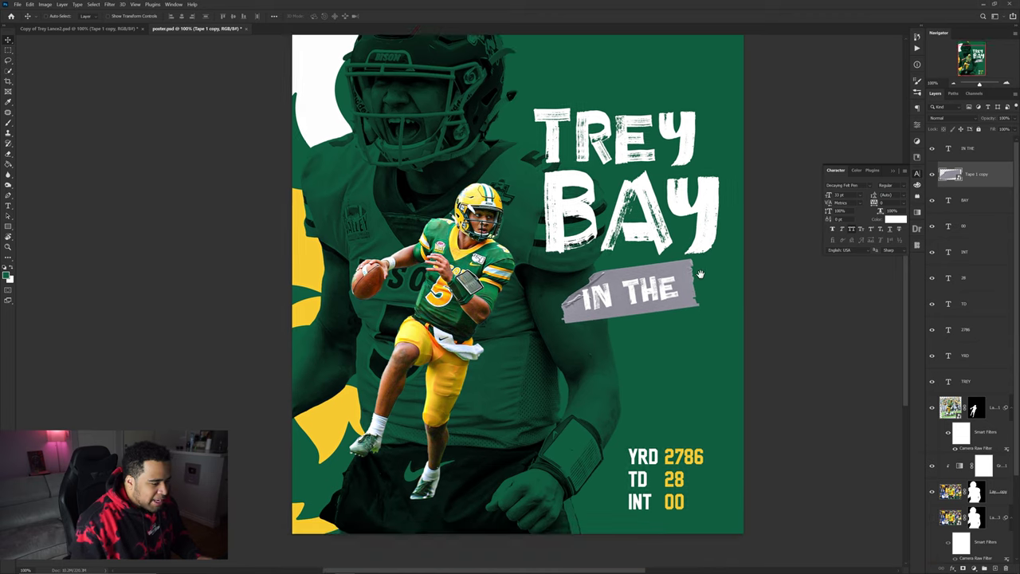
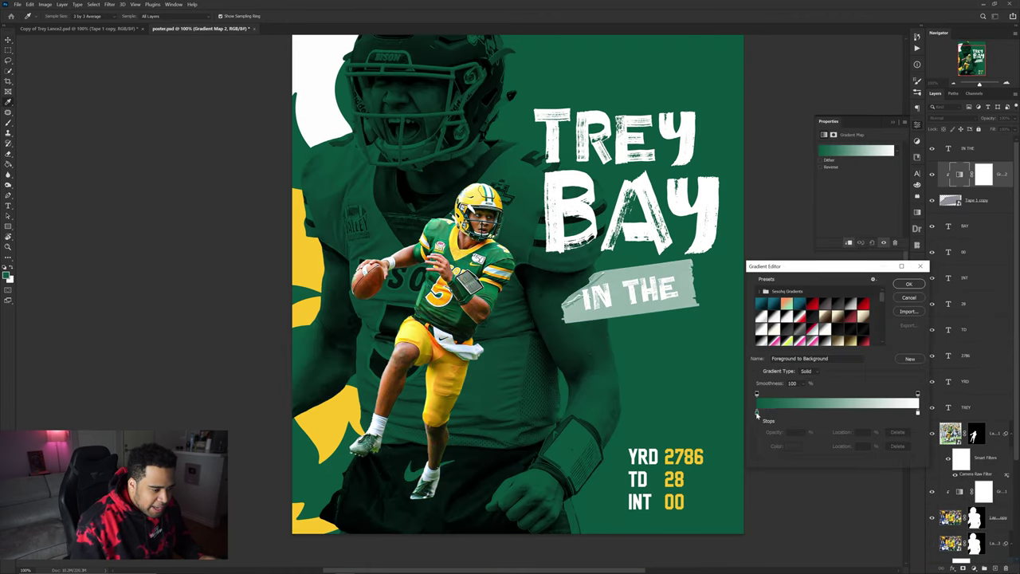
pyautogui.click(331, 273)
pyautogui.click(891, 348)
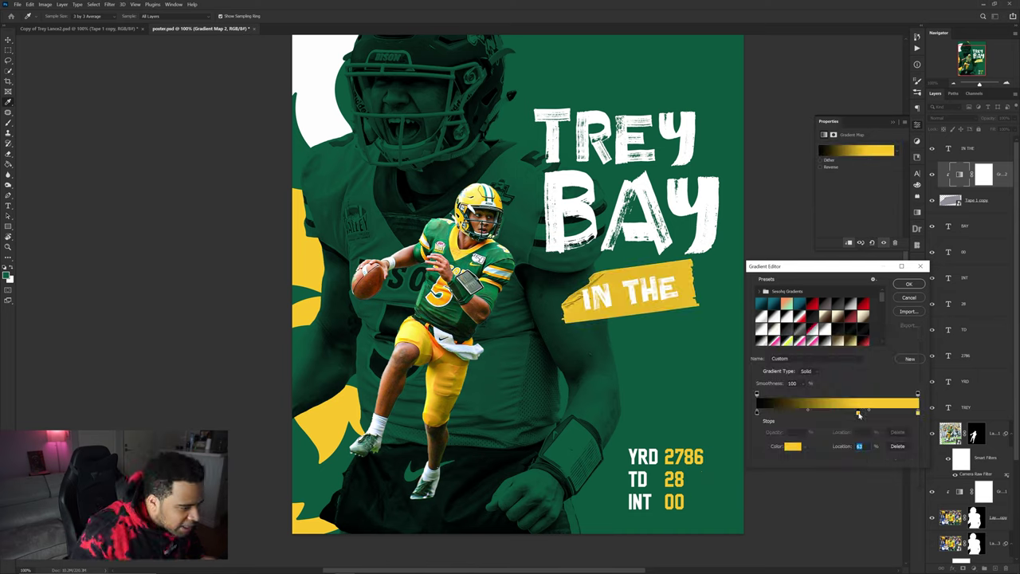
pyautogui.click(908, 283)
# Step: Recolor the IN THE text with the near-black 030c09 sampled from the large player's helmet
pyautogui.press('v')
pyautogui.click(660, 294)
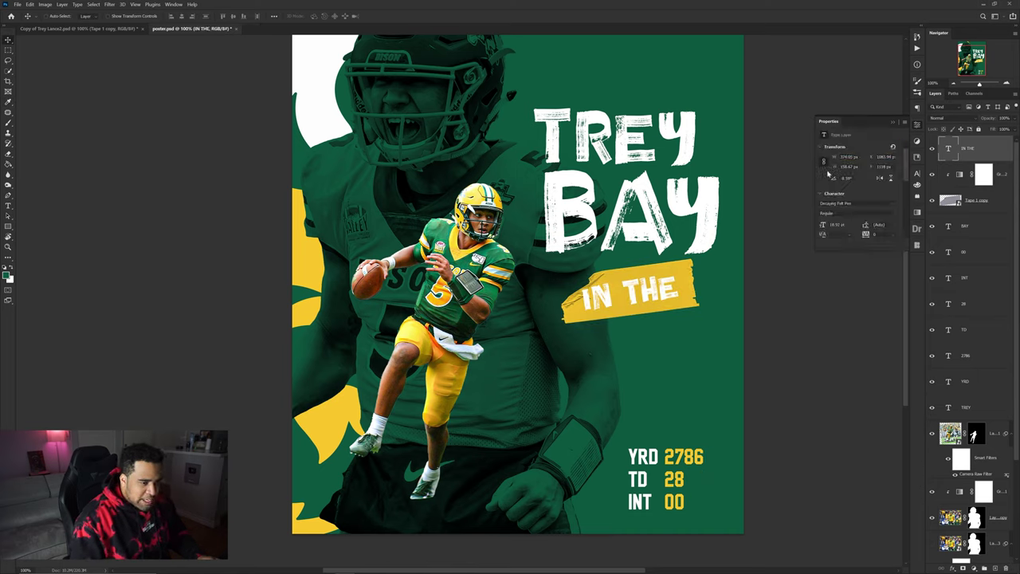
pyautogui.click(917, 174)
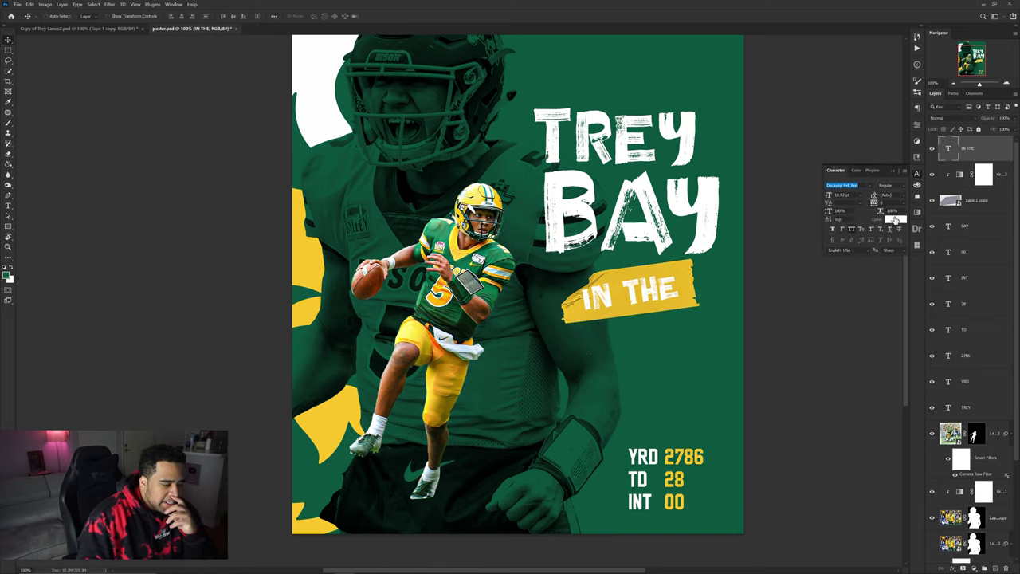
pyautogui.click(895, 219)
pyautogui.click(486, 88)
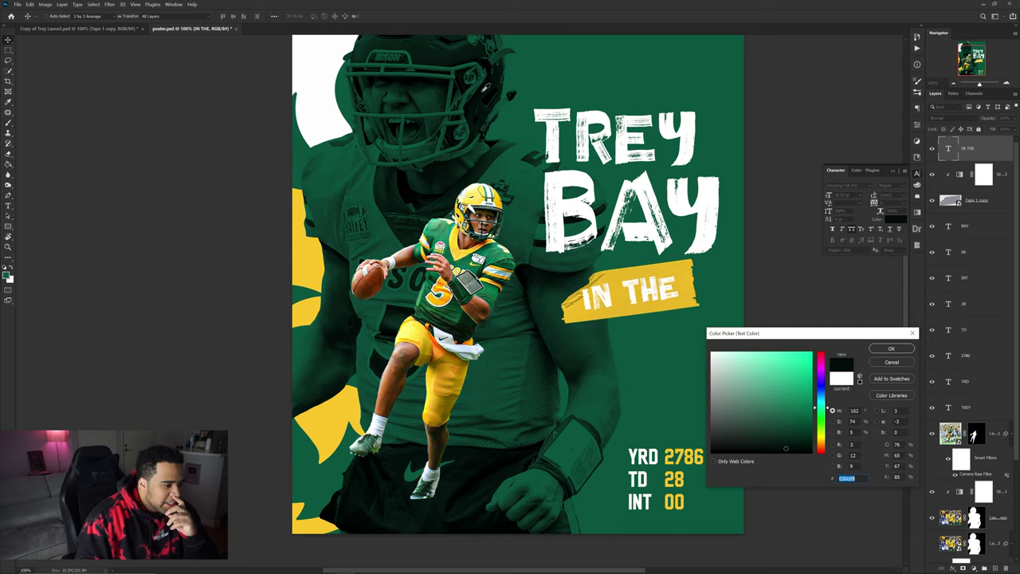
pyautogui.click(891, 351)
# Step: Move the taped IN THE text up between the TREY and BAY lines
pyautogui.moveTo(707, 287); pyautogui.dragTo(686, 175)
pyautogui.hotkey('ctrl', '+')
pyautogui.moveTo(694, 254)
pyautogui.mouseDown()
pyautogui.moveTo(689, 263)
pyautogui.moveTo(690, 238)
pyautogui.mouseUp()
# Step: Enlarge the TREY title text to about 106%, keeping it above BAY
pyautogui.keyDown('ctrl'); pyautogui.click(713, 209); pyautogui.keyUp('ctrl')
pyautogui.keyDown('ctrl'); pyautogui.click(695, 184); pyautogui.keyUp('ctrl')
pyautogui.hotkey('ctrl', 't')
pyautogui.moveTo(767, 175); pyautogui.dragTo(789, 175)
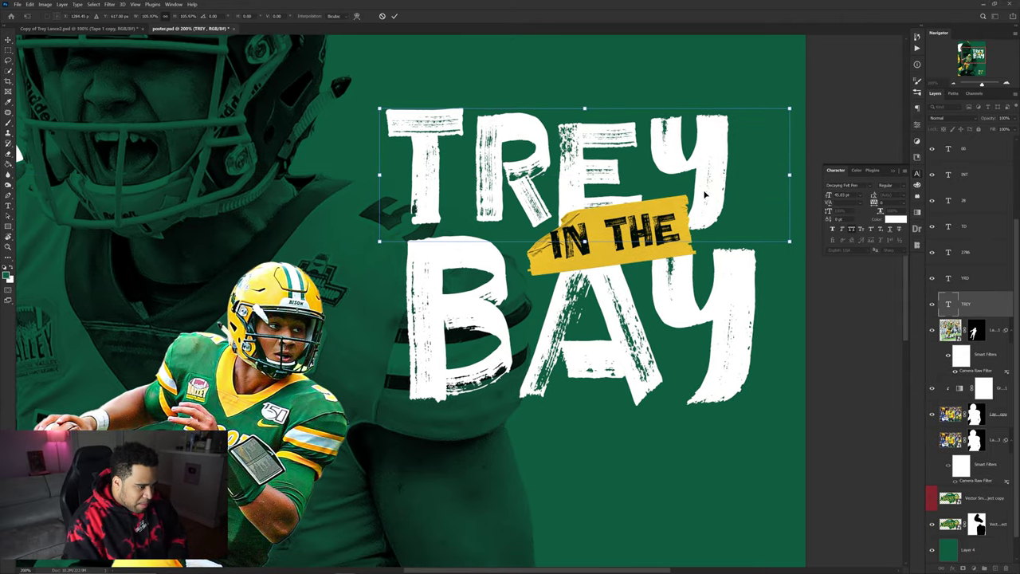
pyautogui.press('Return')
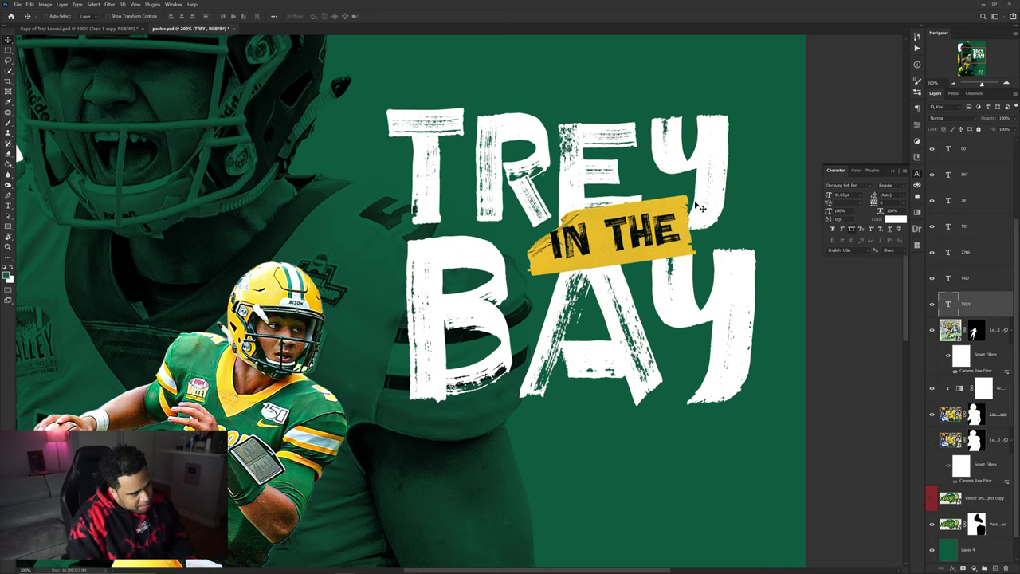
# Step: Select the TREY, IN THE, BAY and tape layers with the tape's gradient map and group them
pyautogui.keyDown('ctrl'); pyautogui.click(656, 224); pyautogui.keyUp('ctrl')
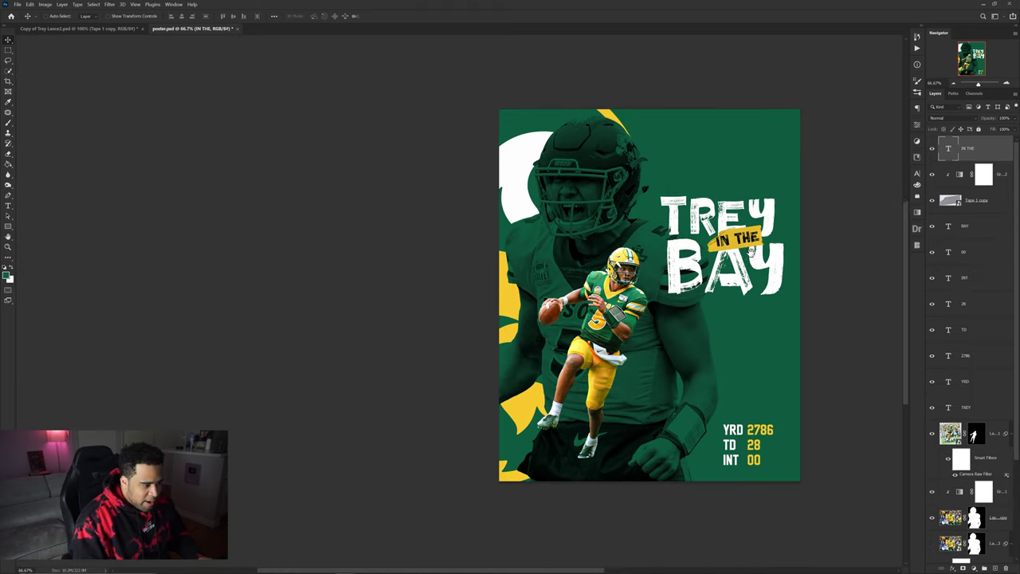
pyautogui.moveTo(774, 249); pyautogui.dragTo(722, 202)
pyautogui.scroll(1, 671, 228)
pyautogui.click(729, 266)
pyautogui.keyDown('shift'); pyautogui.click(716, 214); pyautogui.keyUp('shift')
pyautogui.hotkey('ctrl', 'z')
pyautogui.keyDown('shift'); pyautogui.click(683, 237); pyautogui.keyUp('shift')
pyautogui.moveTo(684, 237); pyautogui.dragTo(705, 243)
pyautogui.hotkey('ctrl', 'z')
pyautogui.keyDown('shift'); pyautogui.click(694, 231); pyautogui.keyUp('shift')
pyautogui.hotkey('ctrl', 'z')
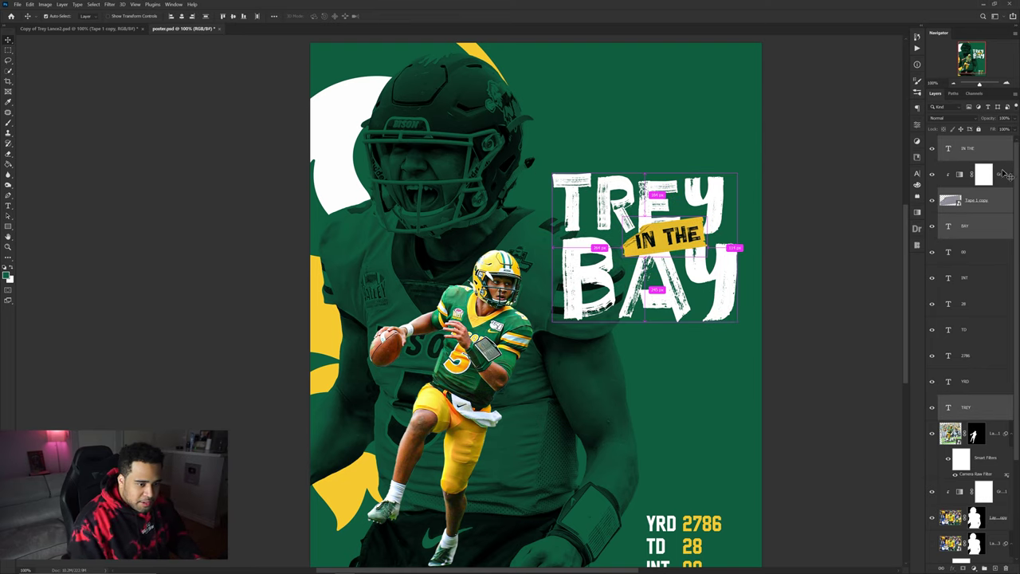
pyautogui.hotkey('ctrl', 'g')
# Step: Skew the title group vertically by about 11° so it rises toward the right, and move it up slightly
pyautogui.hotkey('ctrl', 't')
pyautogui.rightClick(719, 239)
pyautogui.click(737, 262)
pyautogui.moveTo(737, 249); pyautogui.dragTo(731, 230)
pyautogui.hotkey('ctrl', 'z')
pyautogui.rightClick(700, 234)
pyautogui.click(718, 265)
pyautogui.moveTo(549, 248); pyautogui.dragTo(552, 283)
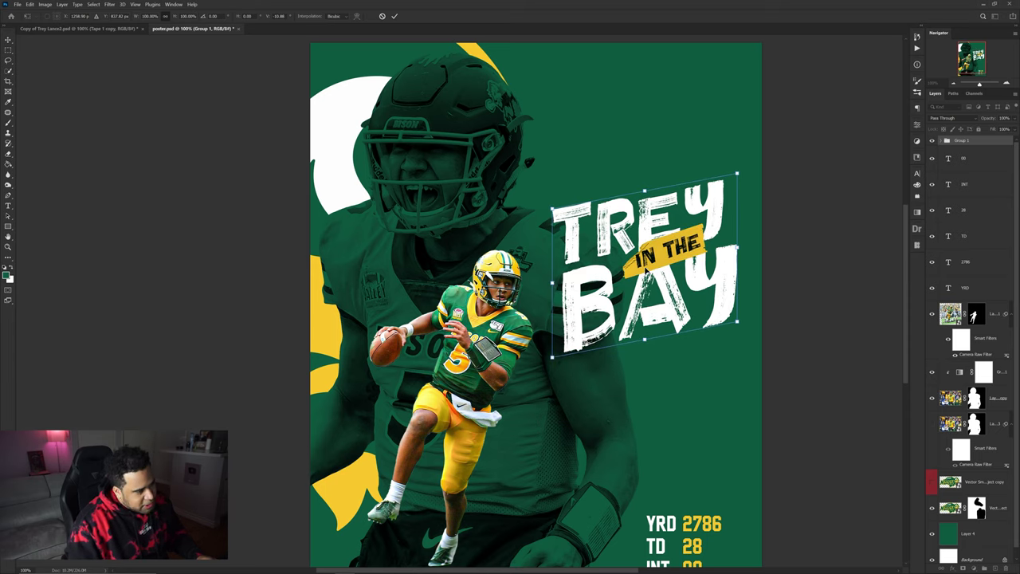
pyautogui.moveTo(712, 260); pyautogui.dragTo(709, 235)
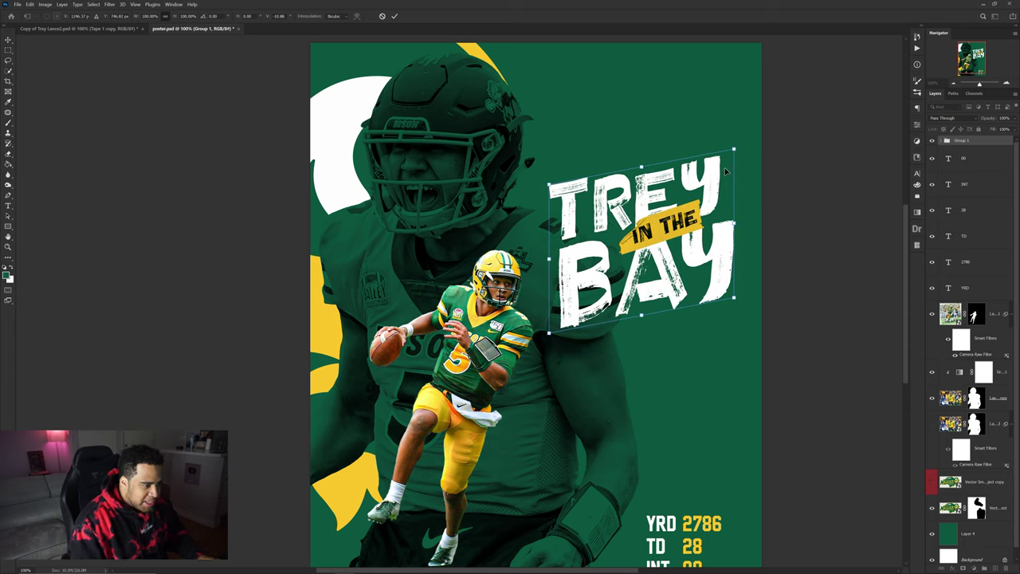
# Step: Apply the skew and enlarge the title group to fill more of the poster's right side
pyautogui.moveTo(737, 229); pyautogui.dragTo(702, 240)
pyautogui.press('Return')
pyautogui.hotkey('ctrl', 't')
pyautogui.scroll(1, 779, 337)
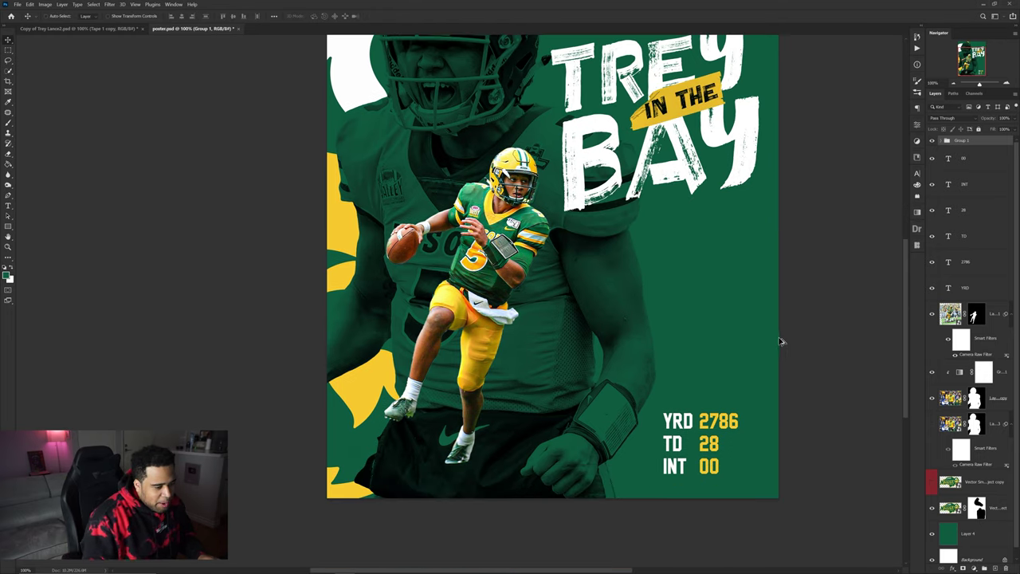
# Step: Try moving the YRD 2786 row up beneath the BAY title, and undo the move
pyautogui.keyDown('ctrl'); pyautogui.click(731, 420); pyautogui.keyUp('ctrl')
pyautogui.keyDown('ctrl'); pyautogui.keyDown('shift'); pyautogui.click(694, 422); pyautogui.keyUp('shift'); pyautogui.keyUp('ctrl')
pyautogui.moveTo(730, 422); pyautogui.dragTo(665, 251)
pyautogui.hotkey('ctrl', 't')
pyautogui.press('Return')
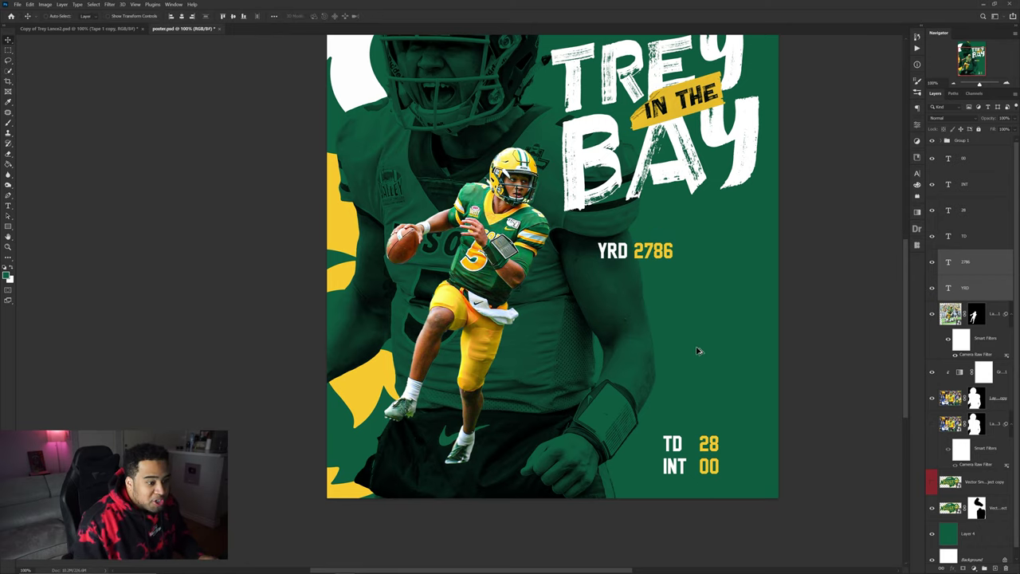
pyautogui.hotkey('ctrl', 'z')
# Step: Select all six YRD, TD and INT stat layers and move them together up beneath the BAY title
pyautogui.keyDown('ctrl'); pyautogui.click(814, 446); pyautogui.keyUp('ctrl')
pyautogui.keyDown('ctrl'); pyautogui.click(707, 468); pyautogui.keyUp('ctrl')
pyautogui.keyDown('ctrl'); pyautogui.keyDown('shift'); pyautogui.click(682, 466); pyautogui.keyUp('shift'); pyautogui.keyUp('ctrl')
pyautogui.keyDown('ctrl'); pyautogui.keyDown('shift'); pyautogui.click(702, 441); pyautogui.keyUp('shift'); pyautogui.keyUp('ctrl')
pyautogui.moveTo(679, 445); pyautogui.dragTo(679, 282)
pyautogui.hotkey('ctrl', 'z')
pyautogui.hotkey('ctrl', 'z')
pyautogui.hotkey('ctrl', 'z')
pyautogui.hotkey('ctrl', 'z')
pyautogui.hotkey('ctrl', 'z')
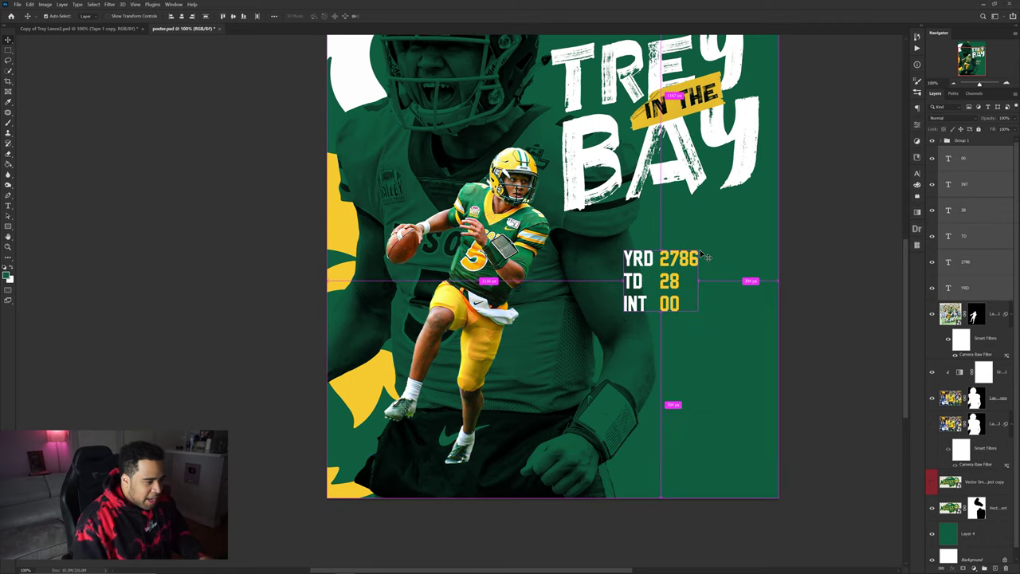
# Step: Skew the stats to match the title's slant and line up YRD, TD and INT in one row beneath BAY
pyautogui.hotkey('ctrl', 't')
pyautogui.rightClick(677, 267)
pyautogui.click(695, 295)
pyautogui.moveTo(575, 289); pyautogui.dragTo(765, 221)
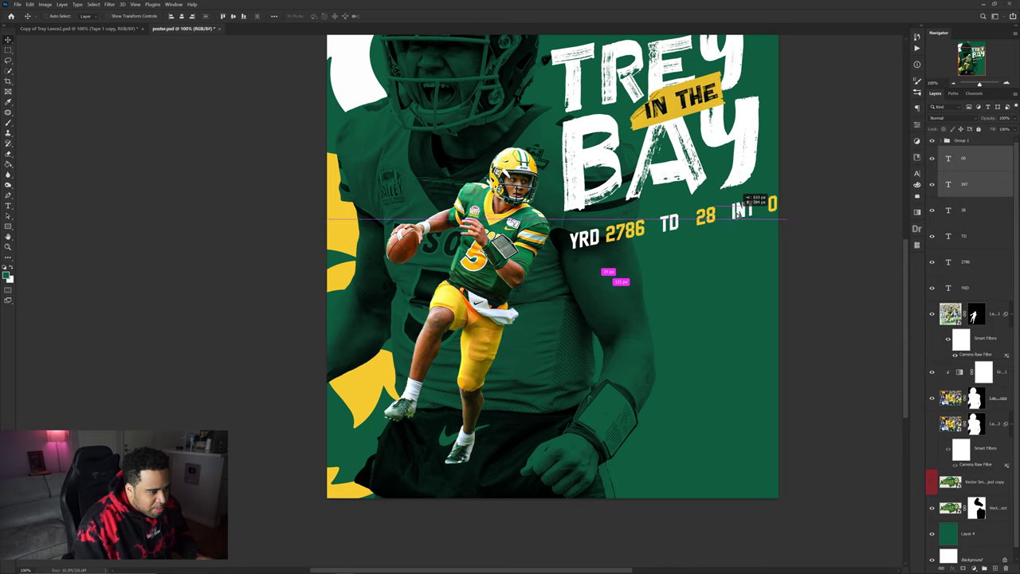
# Step: Select all six stat layers and scale the row down to fit under the BAY title
pyautogui.click(977, 159)
pyautogui.keyDown('shift'); pyautogui.click(970, 284); pyautogui.keyUp('shift')
pyautogui.hotkey('ctrl', 't')
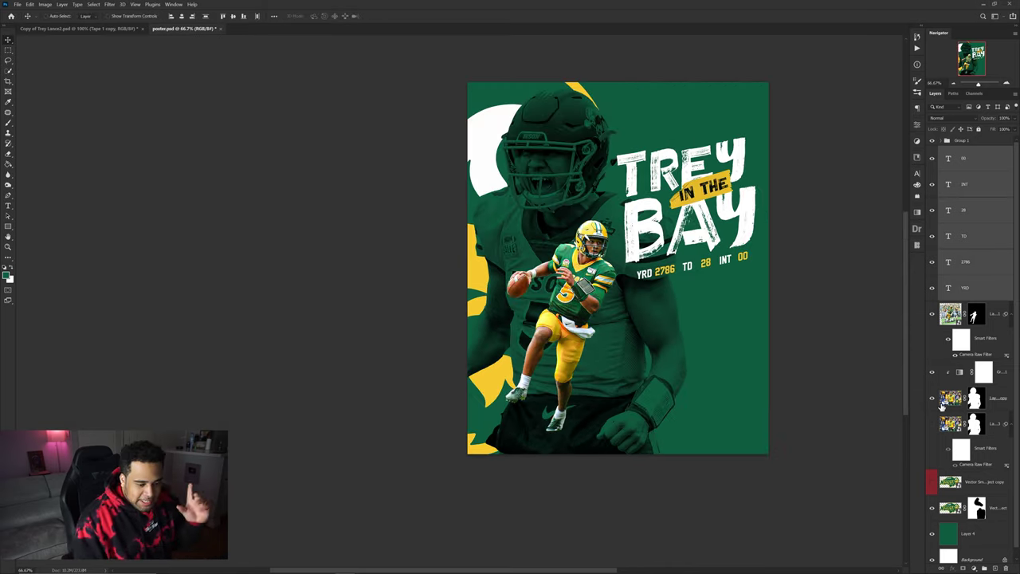
# Step: Show the NDSU logo layer and move the logo to the poster's lower-right corner
pyautogui.click(931, 481)
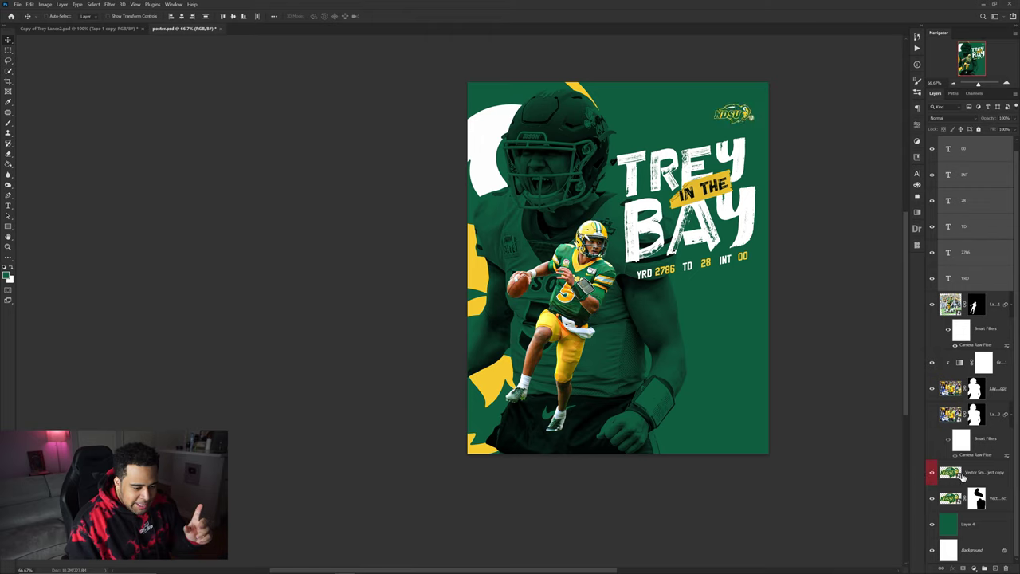
pyautogui.click(976, 481)
pyautogui.moveTo(790, 114); pyautogui.dragTo(782, 419)
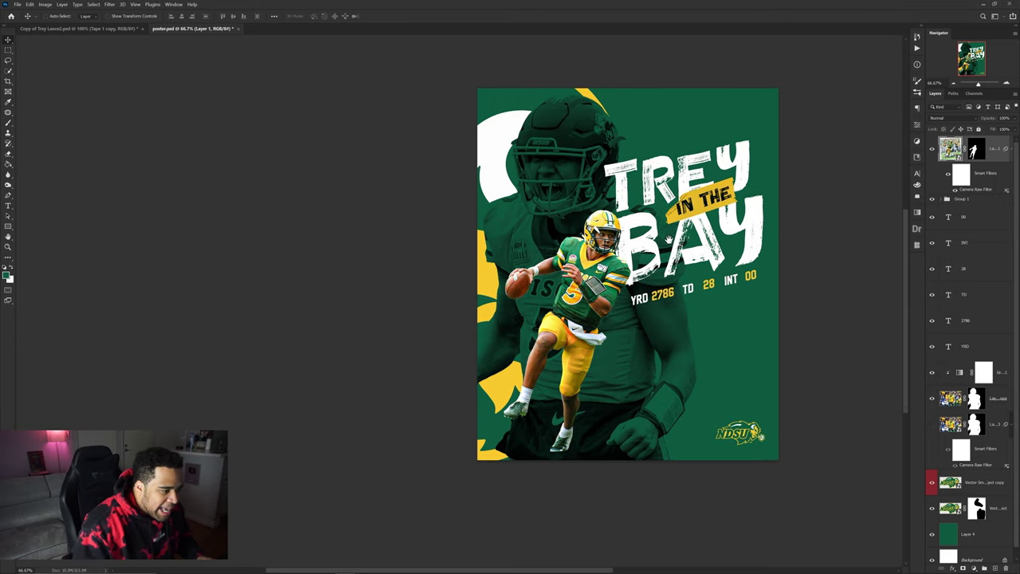
# Step: Add an empty layer above the title group, beneath the running player's cut-out
pyautogui.click(642, 265)
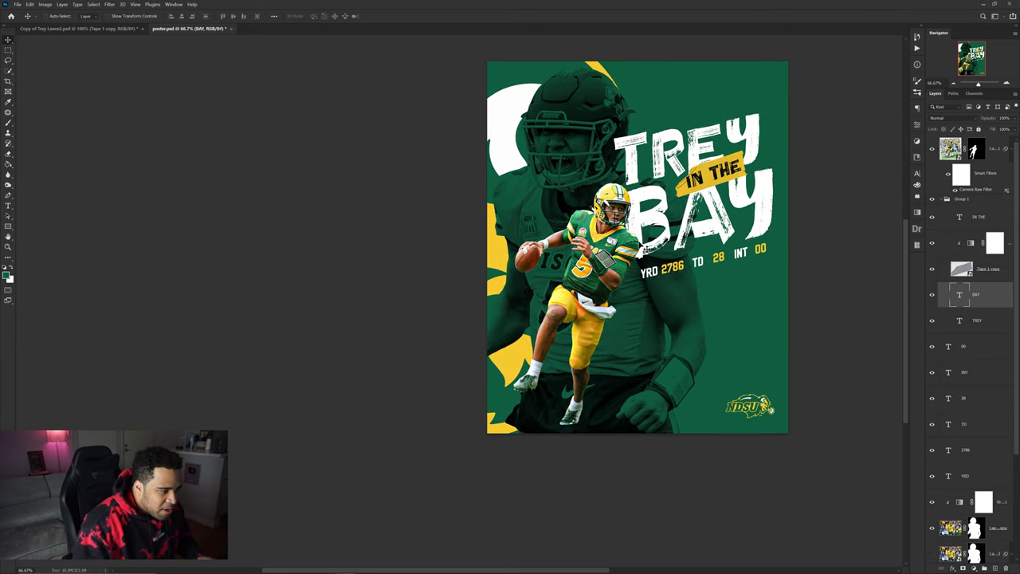
pyautogui.click(983, 201)
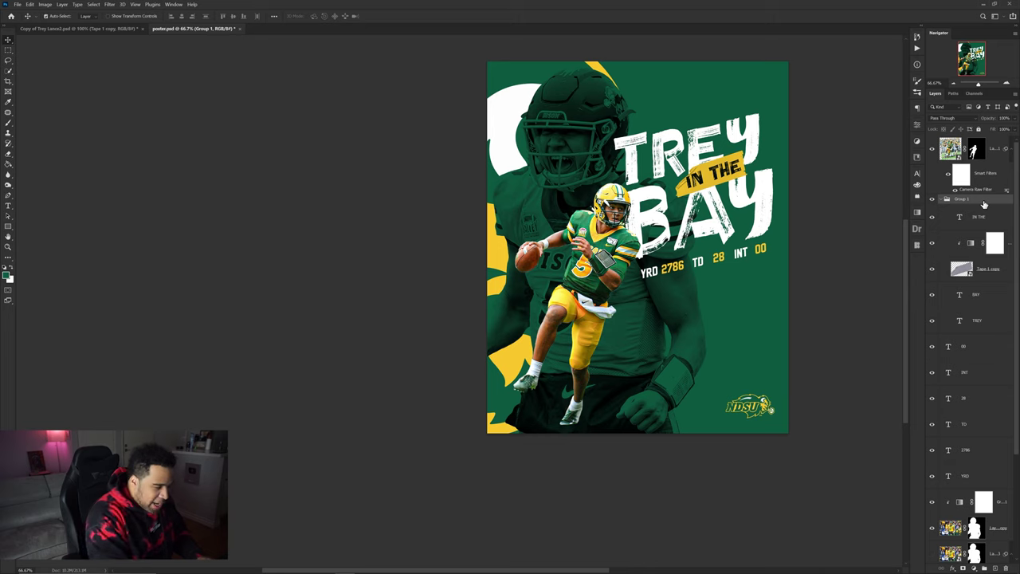
pyautogui.hotkey('ctrl', 'shift', 'n')
pyautogui.press('Return')
pyautogui.moveTo(982, 215); pyautogui.dragTo(979, 194)
# Step: Paint soft black shadows on the new layer behind the running player's helmet and upper body
pyautogui.press('b')
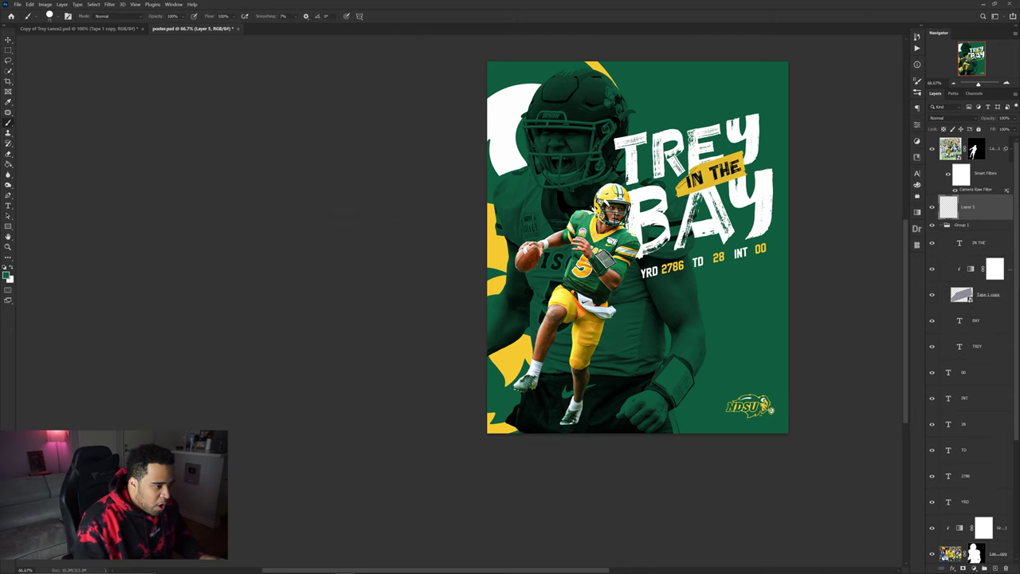
pyautogui.scroll(3, 657, 173)
pyautogui.rightClick(630, 198)
pyautogui.scroll(-4, 709, 372)
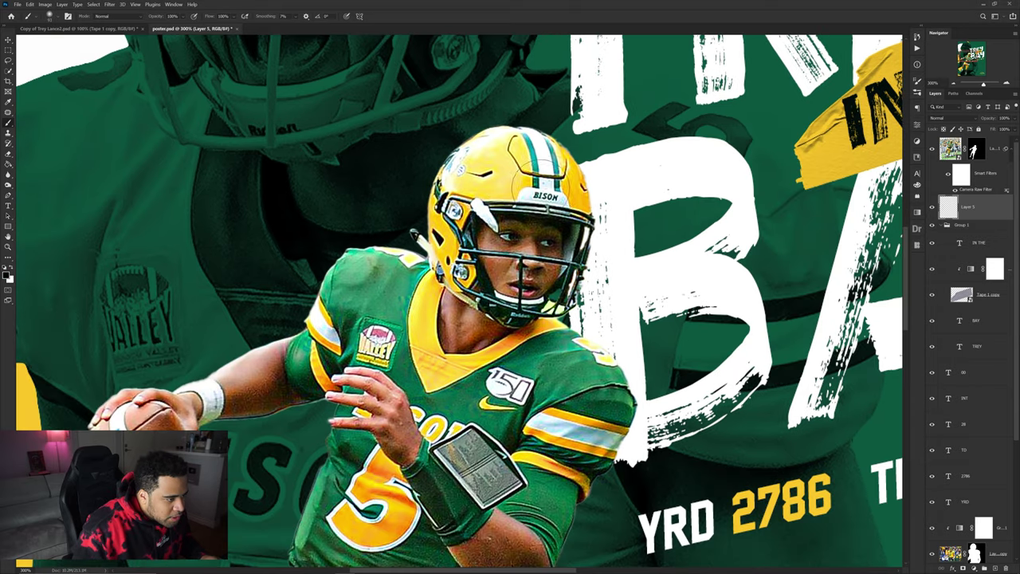
pyautogui.click(549, 183)
pyautogui.click(553, 194)
pyautogui.click(553, 210)
pyautogui.click(552, 228)
pyautogui.click(551, 240)
pyautogui.moveTo(548, 269)
pyautogui.mouseDown()
pyautogui.moveTo(533, 235)
pyautogui.moveTo(551, 207)
pyautogui.mouseUp()
pyautogui.keyDown('alt'); pyautogui.rightClick(537, 203); pyautogui.keyUp('alt')
pyautogui.click(555, 189)
pyautogui.moveTo(522, 290); pyautogui.dragTo(506, 210)
pyautogui.click(526, 309)
pyautogui.click(547, 350)
pyautogui.click(545, 349)
pyautogui.scroll(-2, 539, 343)
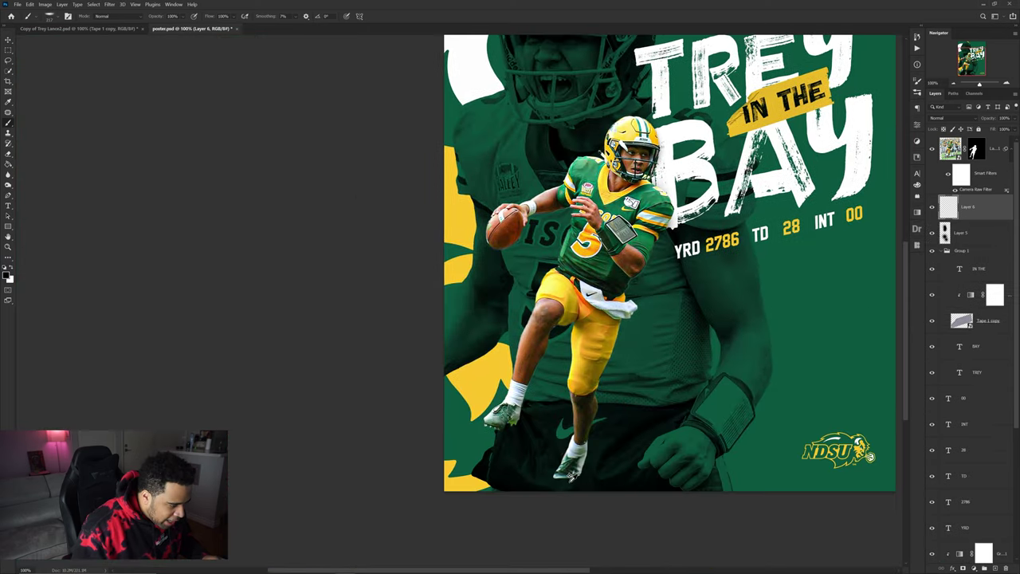
# Step: Paint flattened soft black shadows on Layer 6 under both of the running player's cleats
pyautogui.scroll(2, 570, 481)
pyautogui.click(583, 470)
pyautogui.hotkey('ctrl', 'z')
pyautogui.keyDown('alt'); pyautogui.rightClick(535, 476); pyautogui.keyUp('alt')
pyautogui.click(581, 467)
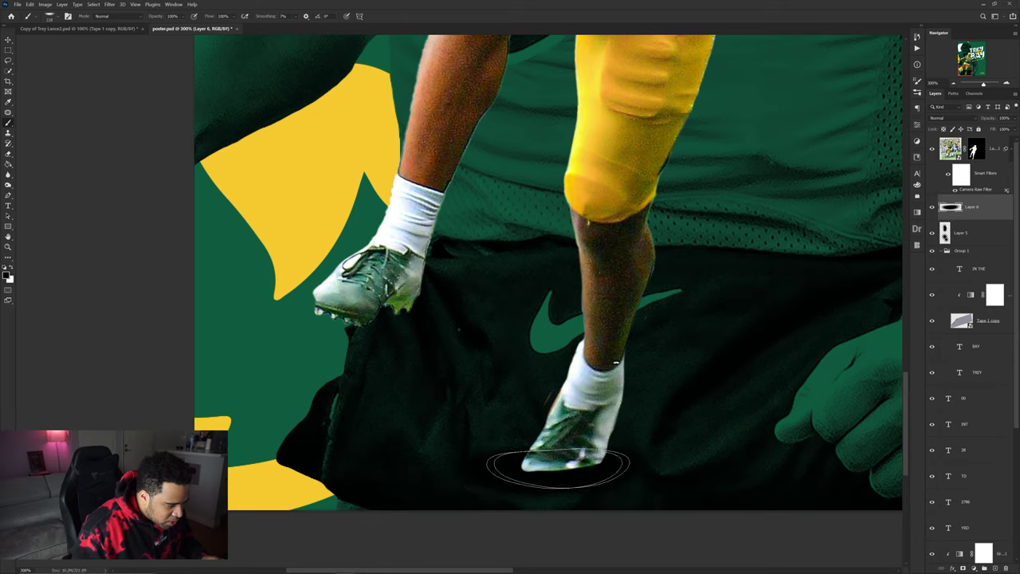
pyautogui.moveTo(324, 326)
pyautogui.mouseDown()
pyautogui.moveTo(382, 316)
pyautogui.moveTo(325, 319)
pyautogui.moveTo(398, 317)
pyautogui.moveTo(310, 322)
pyautogui.moveTo(407, 317)
pyautogui.mouseUp()
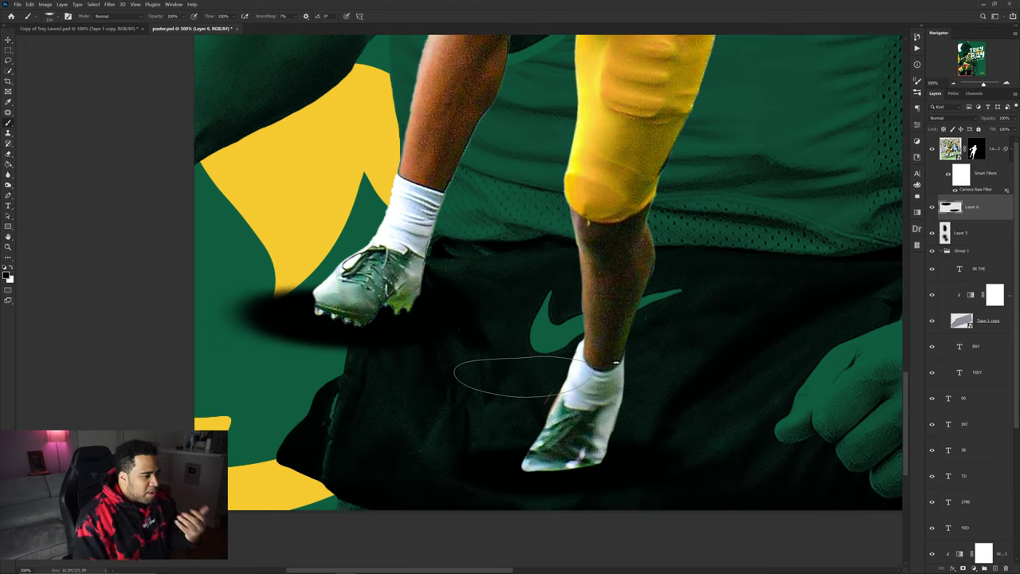
# Step: Lower the fill of the cleat-shadow layer to soften the shadows under the player's feet
pyautogui.moveTo(401, 218); pyautogui.dragTo(461, 315)
pyautogui.press('v')
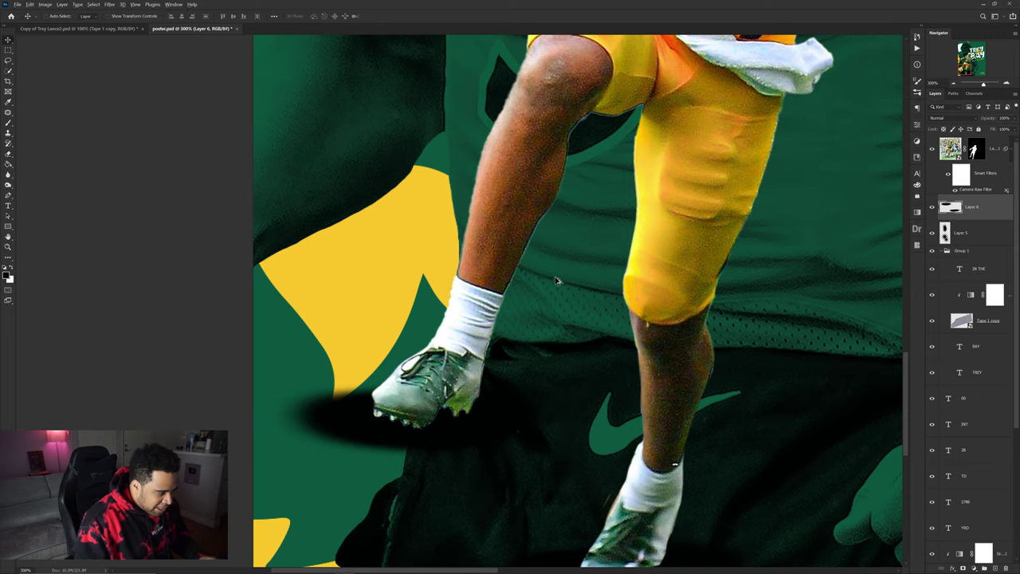
pyautogui.scroll(-3, 555, 274)
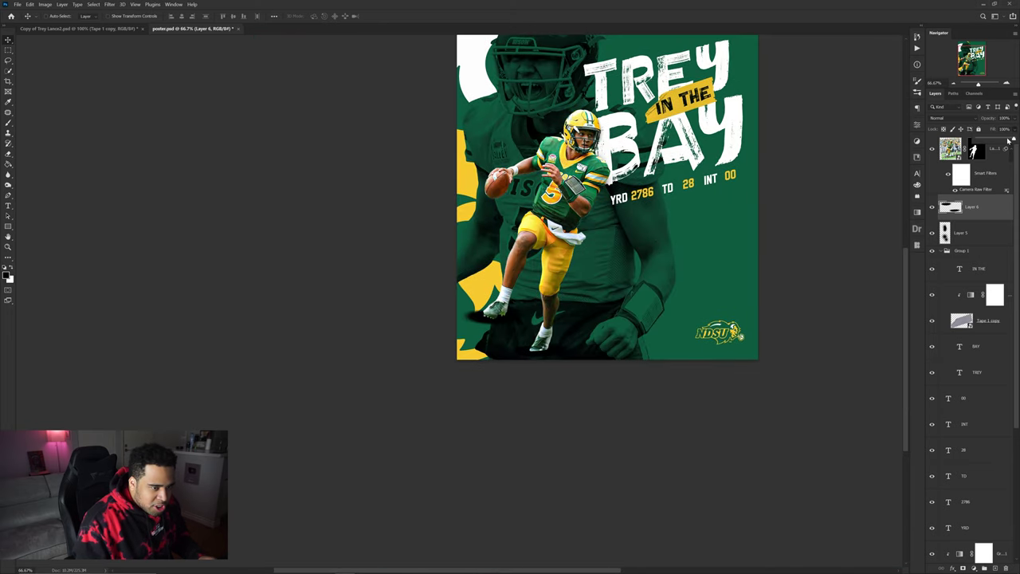
pyautogui.moveTo(599, 293); pyautogui.dragTo(591, 386)
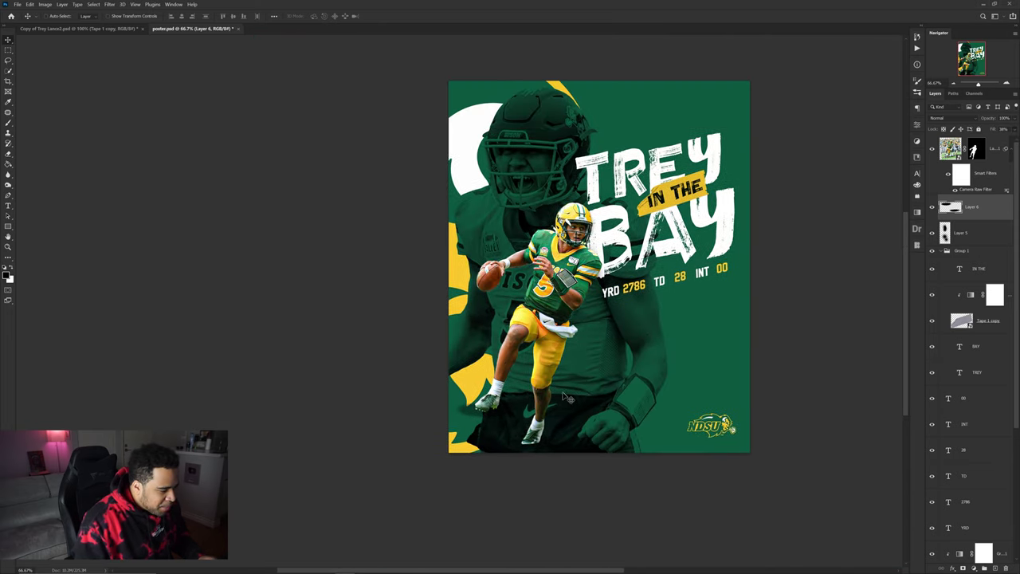
pyautogui.scroll(2, 493, 413)
pyautogui.moveTo(491, 416); pyautogui.dragTo(521, 371)
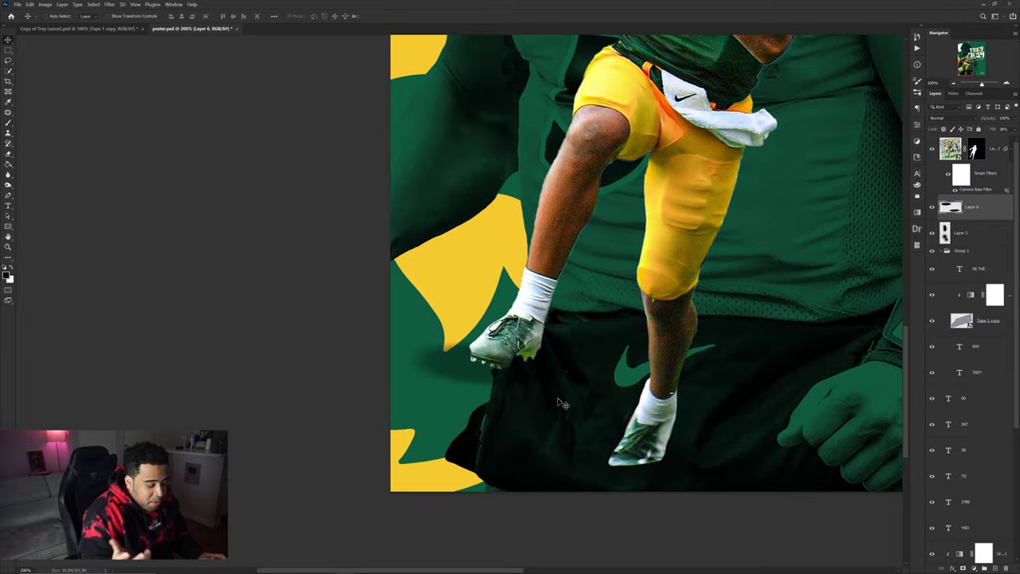
# Step: Duplicate the tape layer above the title group, beneath the shadow layers, and move the copy under the running player's feet
pyautogui.scroll(-3, 556, 396)
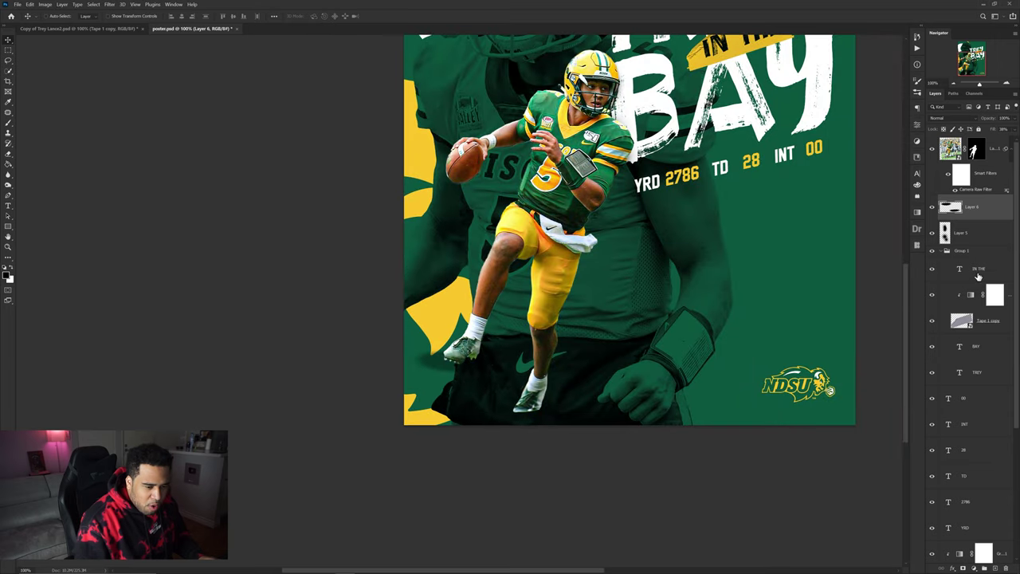
pyautogui.moveTo(999, 327); pyautogui.dragTo(971, 254)
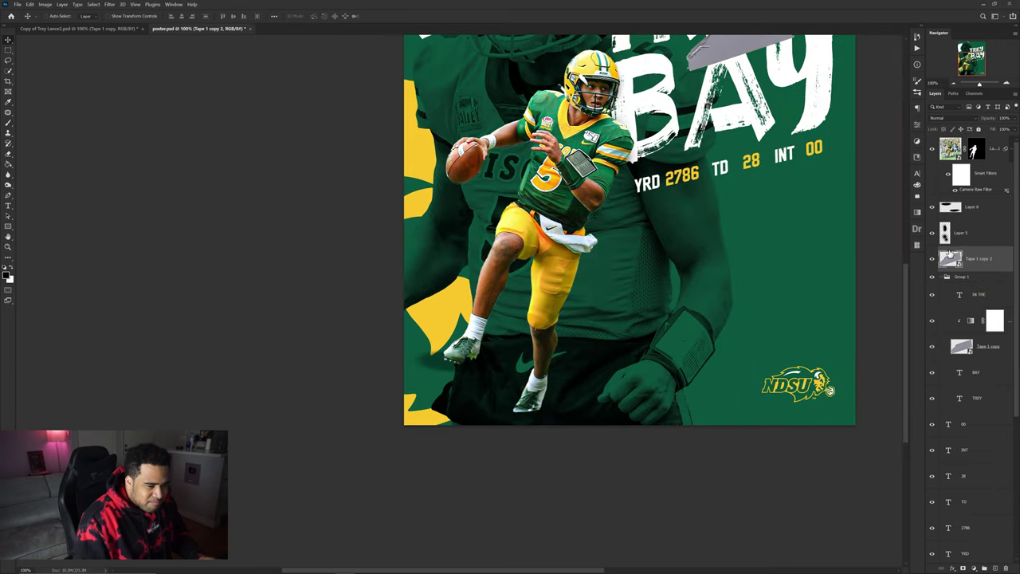
pyautogui.moveTo(732, 189); pyautogui.dragTo(554, 405)
# Step: Enlarge and rotate the tape copy into a slanted floor strip across the poster's lower-left corner beneath both cleats
pyautogui.hotkey('ctrl', 't')
pyautogui.moveTo(526, 368); pyautogui.dragTo(573, 381)
pyautogui.moveTo(631, 343); pyautogui.dragTo(653, 468)
pyautogui.moveTo(529, 409); pyautogui.dragTo(607, 451)
pyautogui.moveTo(667, 486); pyautogui.dragTo(721, 527)
pyautogui.moveTo(674, 487); pyautogui.dragTo(555, 421)
pyautogui.press('Return')
pyautogui.scroll(-2, 616, 357)
pyautogui.moveTo(661, 339); pyautogui.dragTo(671, 408)
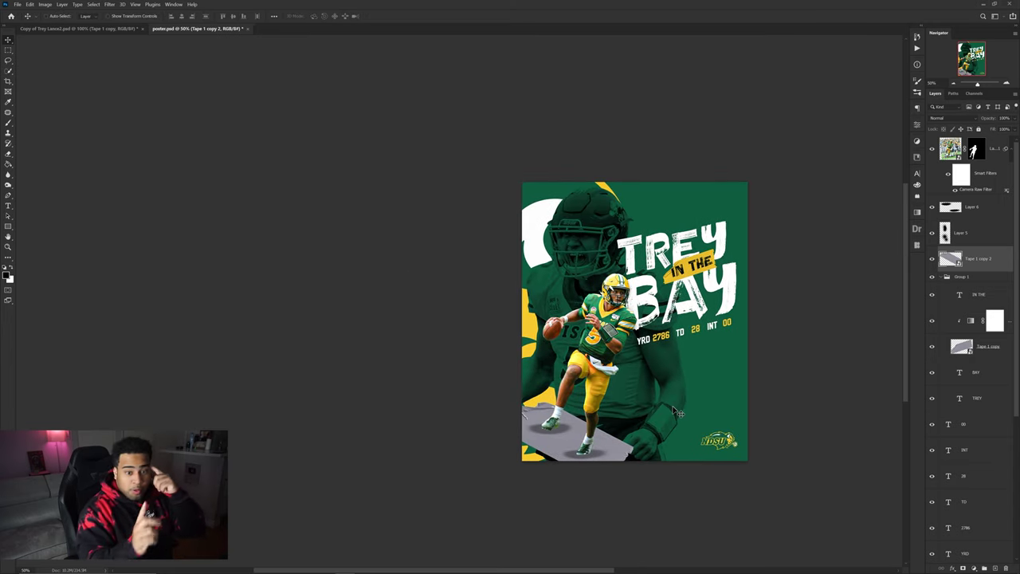
# Step: Copy the title tape's yellow gradient map above the floor tape and clip it to that tape only
pyautogui.hotkey('ctrl', '+')
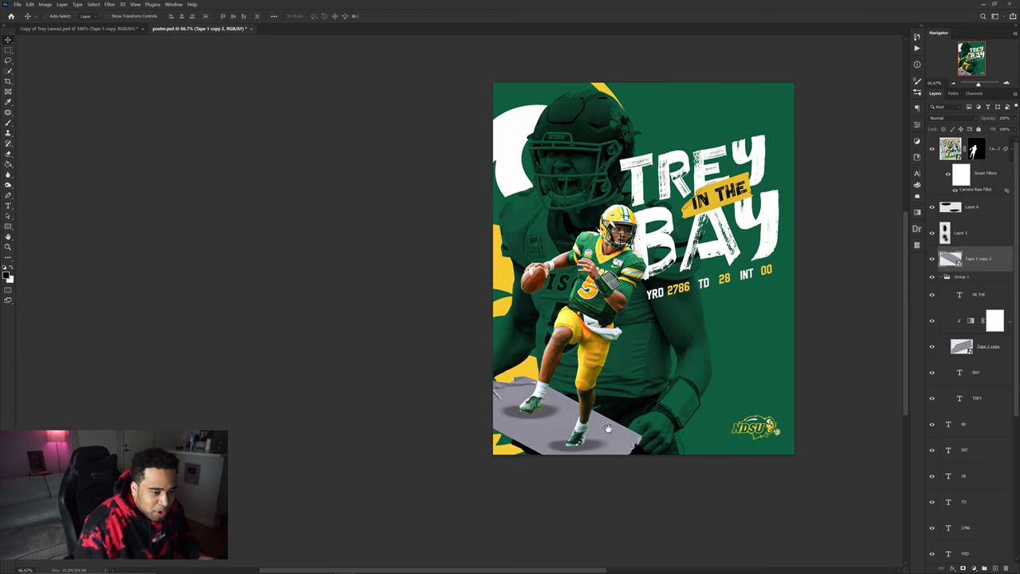
pyautogui.moveTo(1007, 324); pyautogui.dragTo(996, 253)
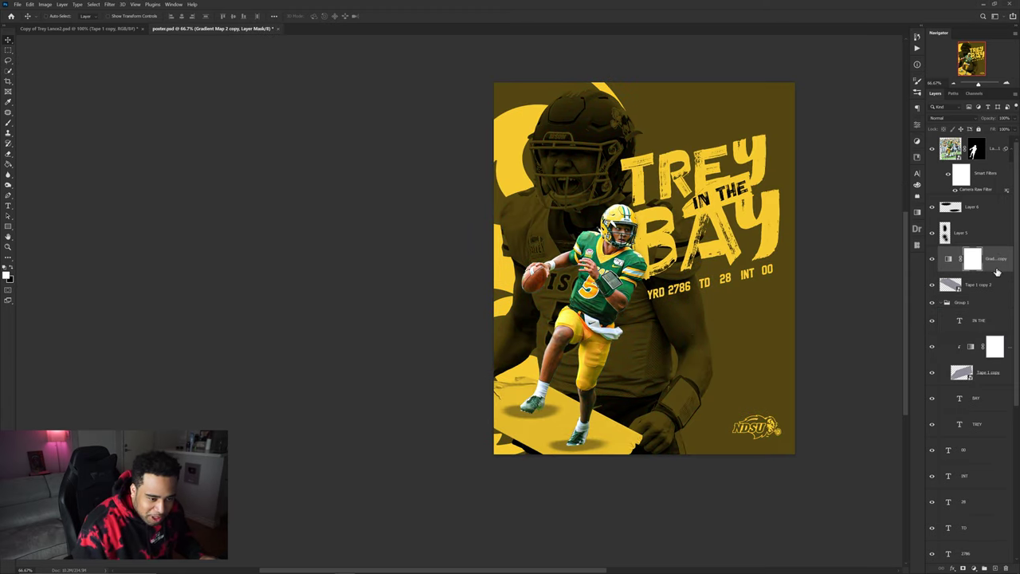
pyautogui.keyDown('alt'); pyautogui.click(995, 270); pyautogui.keyUp('alt')
# Step: Touch up the running player's layer mask around the cleats with a small brush
pyautogui.moveTo(689, 346); pyautogui.dragTo(687, 367)
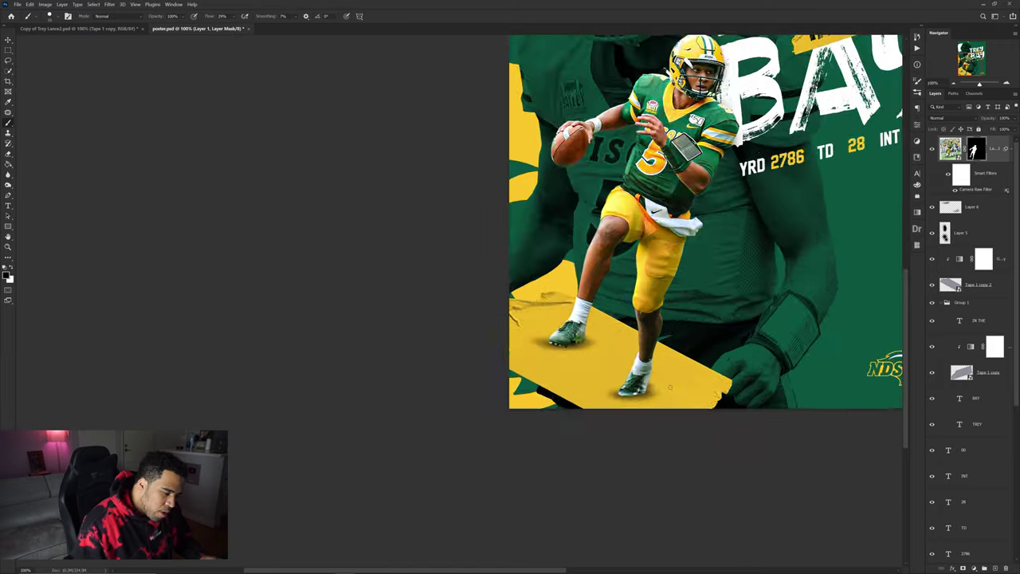
pyautogui.scroll(3, 649, 385)
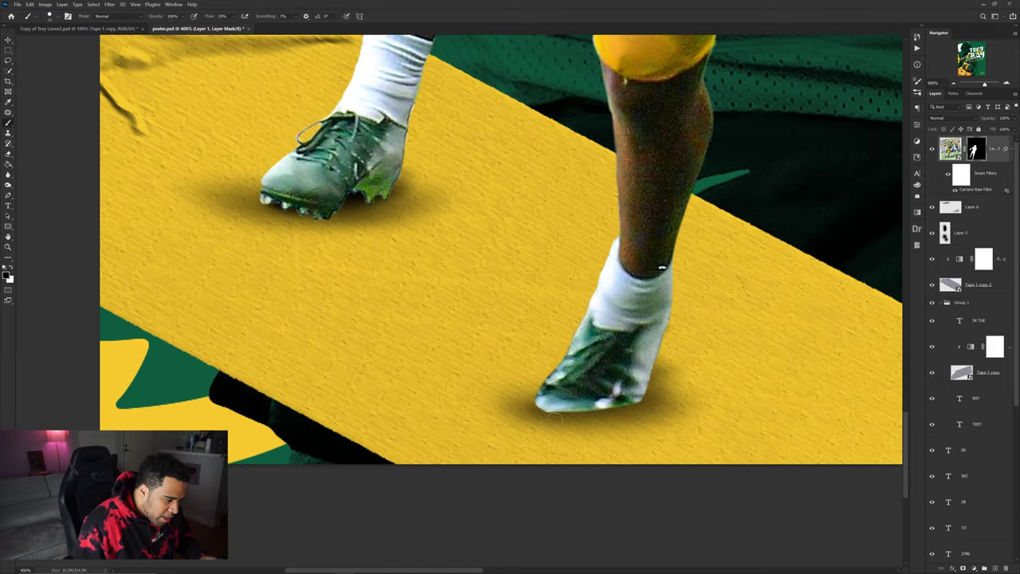
pyautogui.scroll(-5, 650, 405)
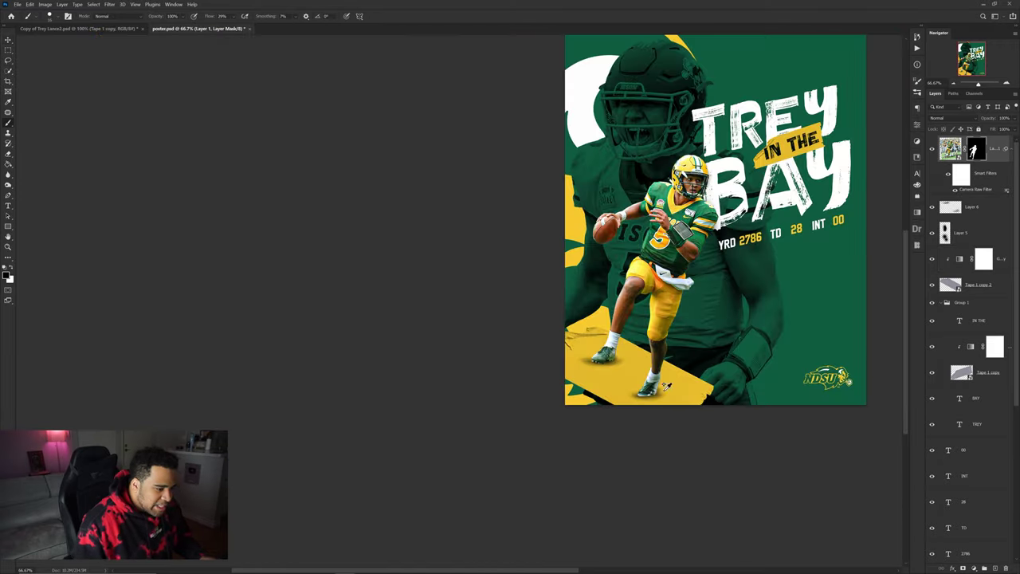
# Step: Apply a blur filter to Layer 6, the cleat-shadow layer
pyautogui.press('v')
pyautogui.click(972, 211)
pyautogui.click(110, 4)
pyautogui.moveTo(143, 95)
pyautogui.click(227, 127)
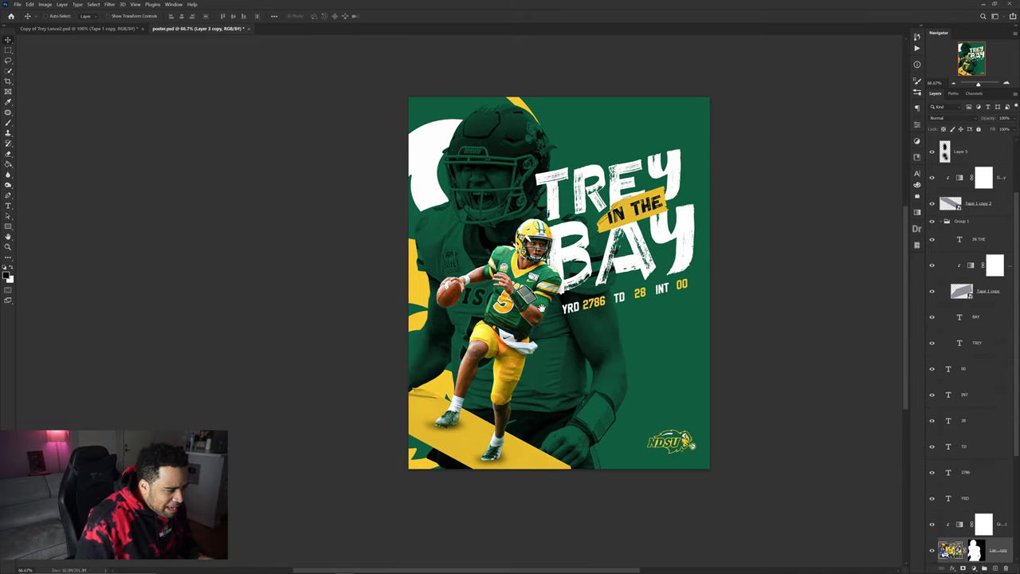
# Step: Switch to Illustrator, pull the yellow face shape out of the NDSU logo, and return to the Photoshop poster
pyautogui.moveTo(542, 313); pyautogui.dragTo(448, 300)
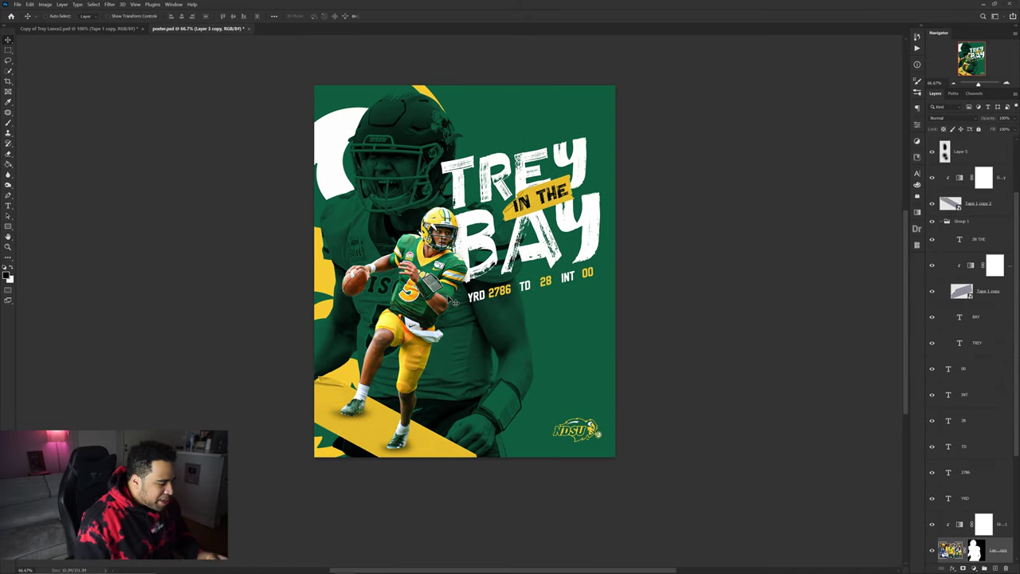
pyautogui.press('ctrl')
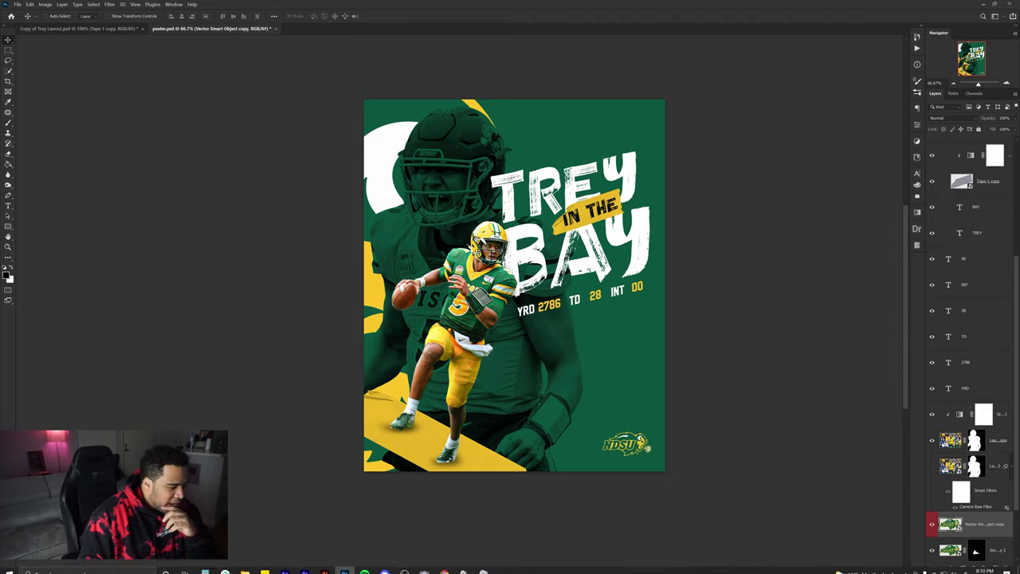
pyautogui.click(325, 566)
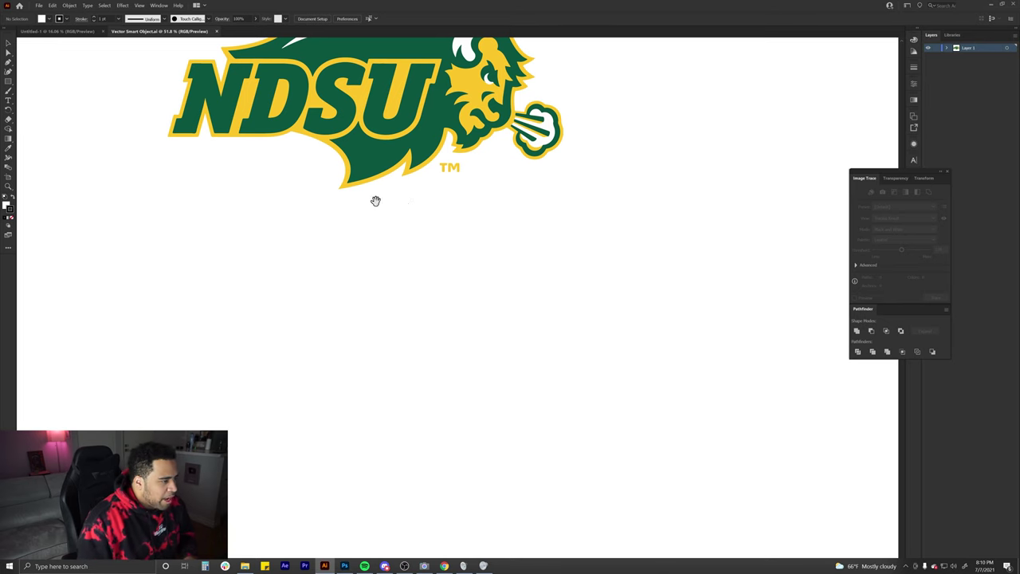
pyautogui.moveTo(381, 203); pyautogui.dragTo(455, 334)
pyautogui.press('a')
pyautogui.moveTo(566, 183); pyautogui.dragTo(521, 561)
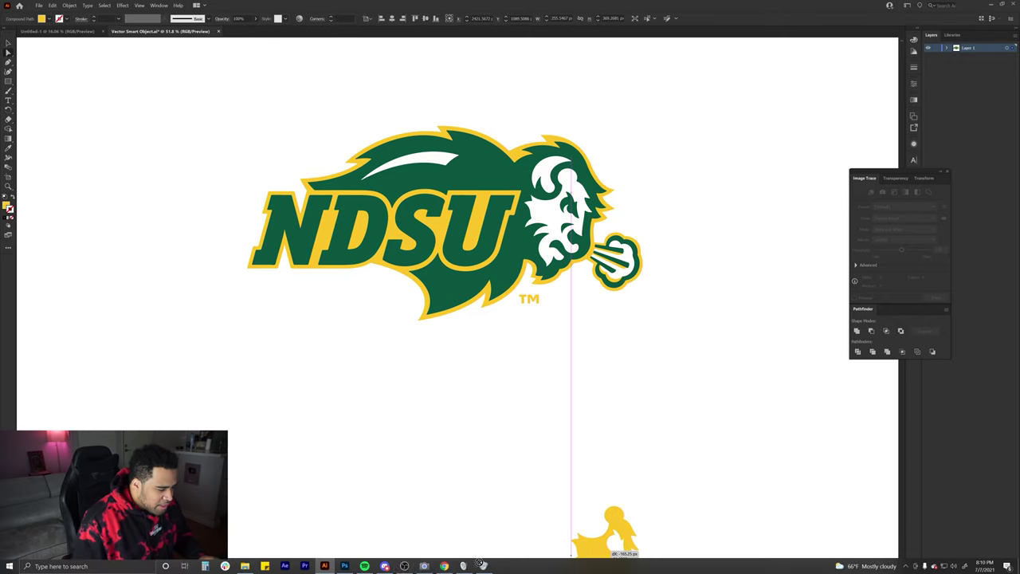
pyautogui.moveTo(355, 567); pyautogui.dragTo(453, 442)
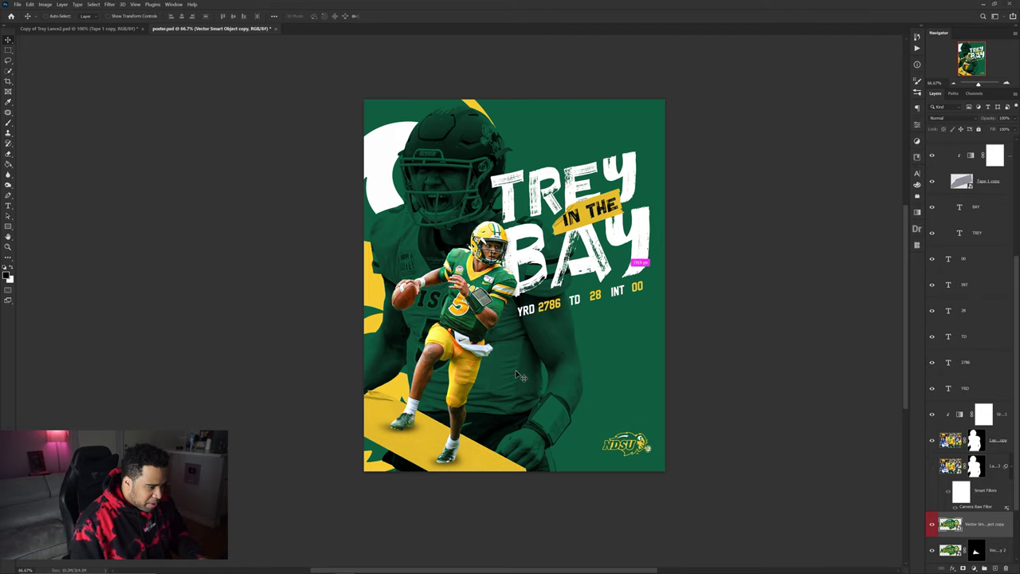
# Step: Add two copies of the yellow logo shape behind the players and fit one into the poster's upper-right corner behind the title
pyautogui.moveTo(614, 331); pyautogui.dragTo(611, 329)
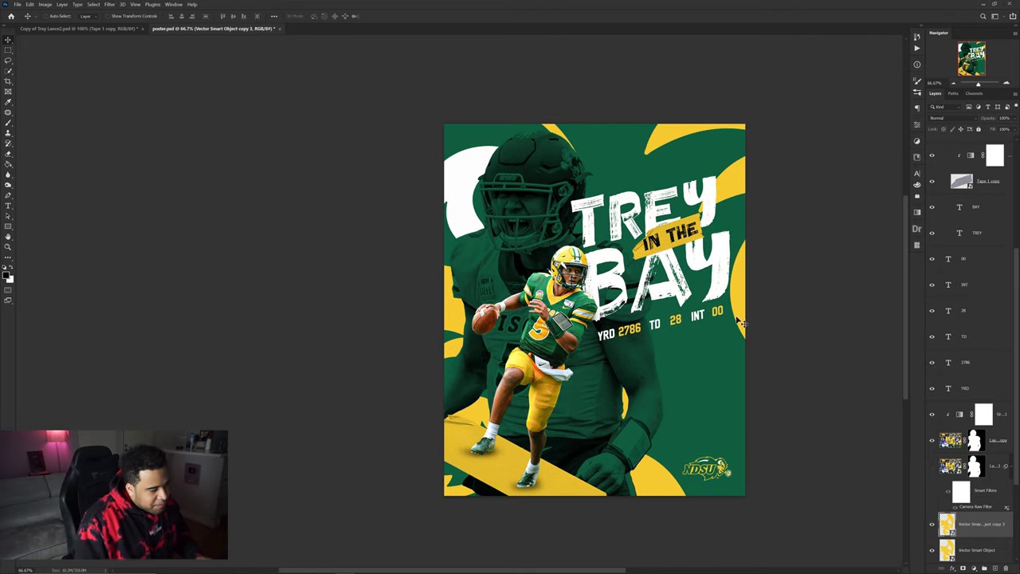
pyautogui.moveTo(724, 190); pyautogui.dragTo(711, 156)
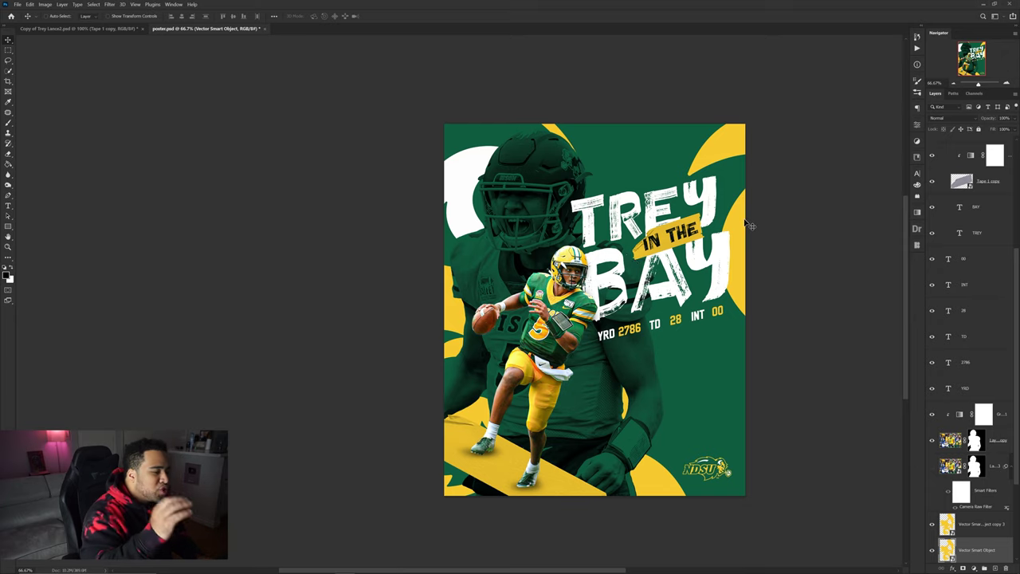
pyautogui.moveTo(715, 159); pyautogui.dragTo(710, 155)
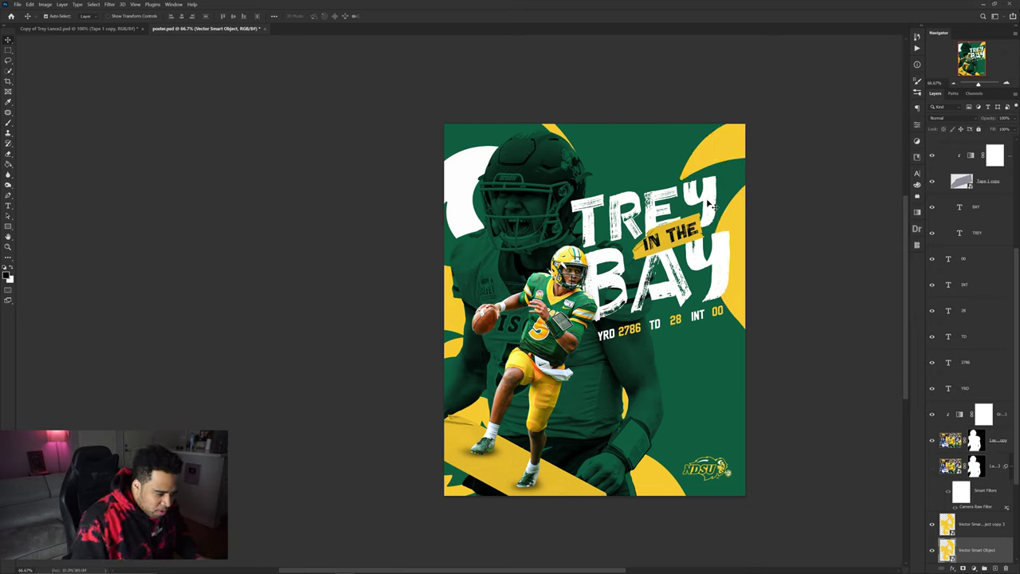
# Step: Move the second yellow shape down so only its curved edge fills the poster's lower-right corner, and clear the layer selection
pyautogui.moveTo(651, 490); pyautogui.dragTo(874, 413)
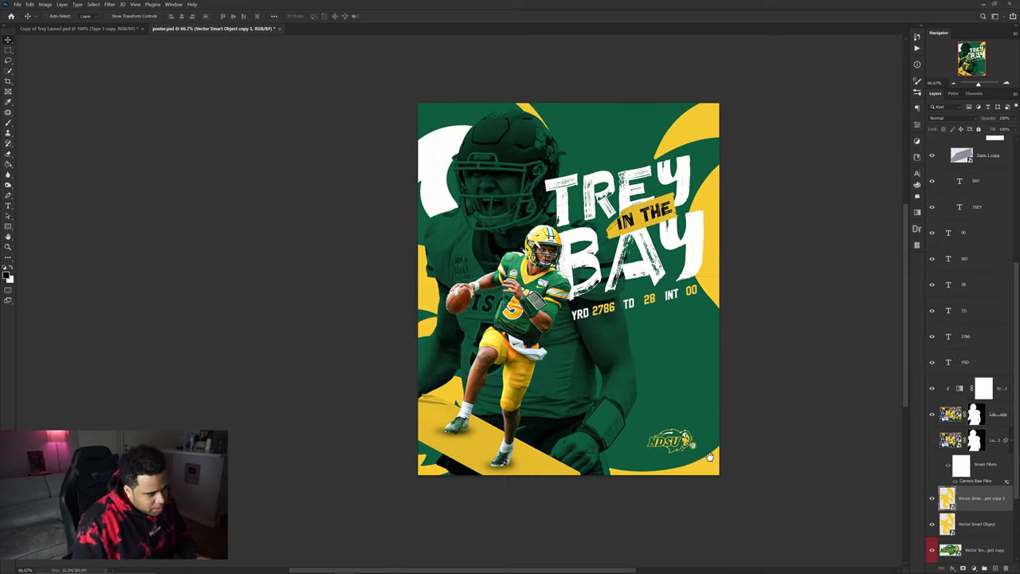
pyautogui.moveTo(709, 457); pyautogui.dragTo(793, 422)
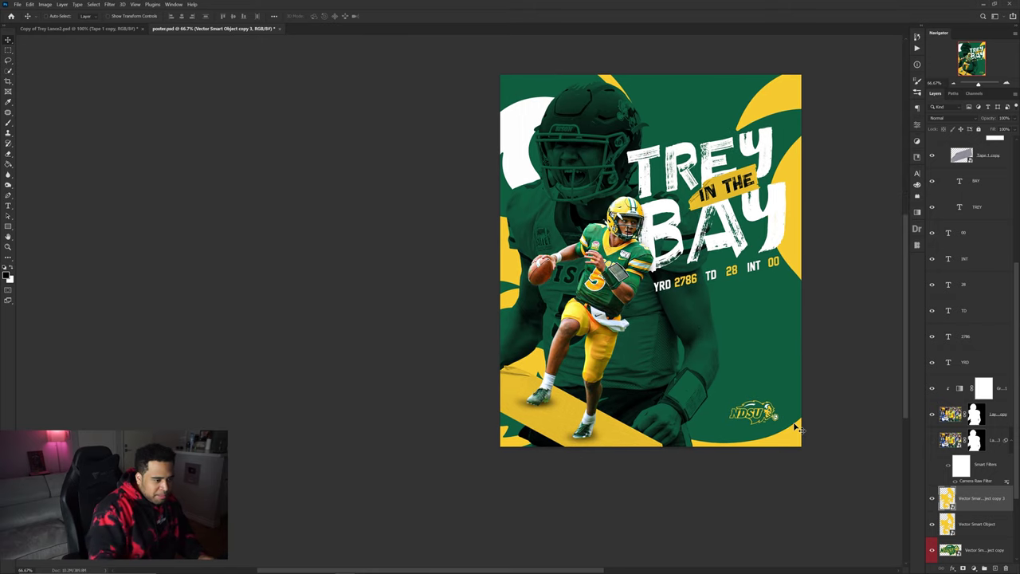
pyautogui.moveTo(661, 202); pyautogui.dragTo(571, 230)
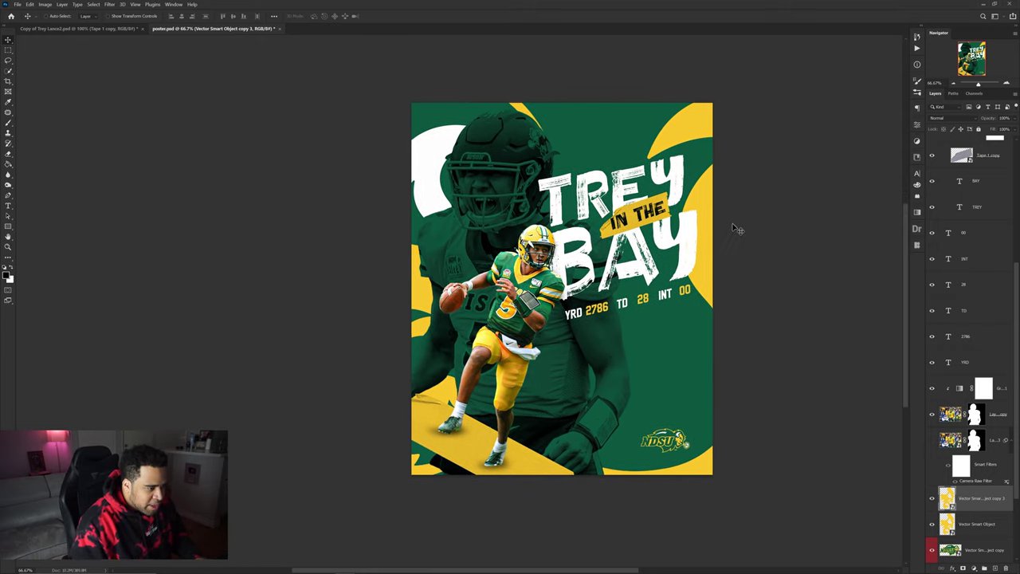
pyautogui.keyDown('ctrl'); pyautogui.click(734, 227); pyautogui.keyUp('ctrl')
pyautogui.moveTo(704, 243); pyautogui.dragTo(653, 253)
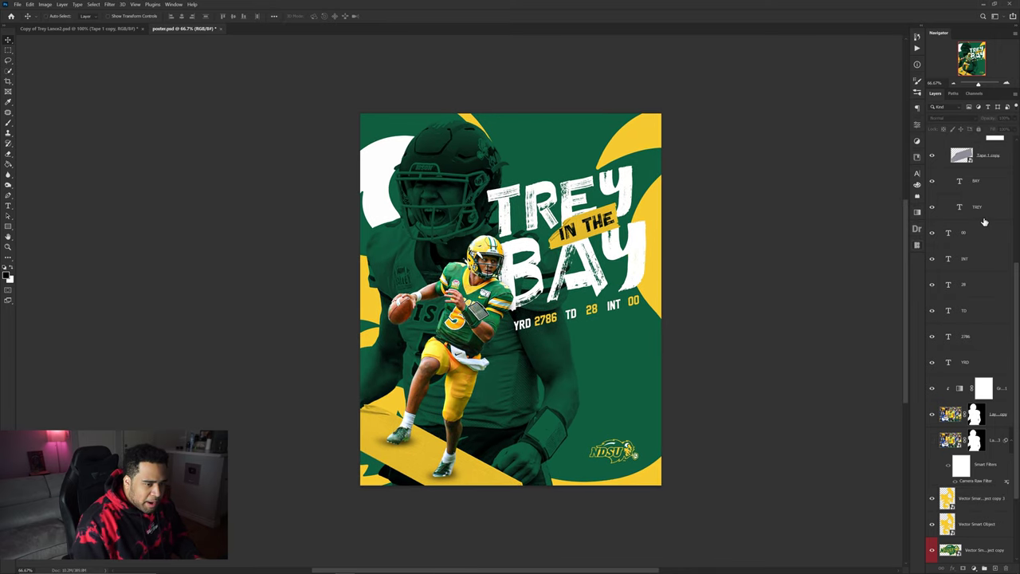
# Step: Clip the Vector Grunge Textures x12 Vol2 13 layer to the title tape and position its specks over the yellow
pyautogui.scroll(5, 985, 221)
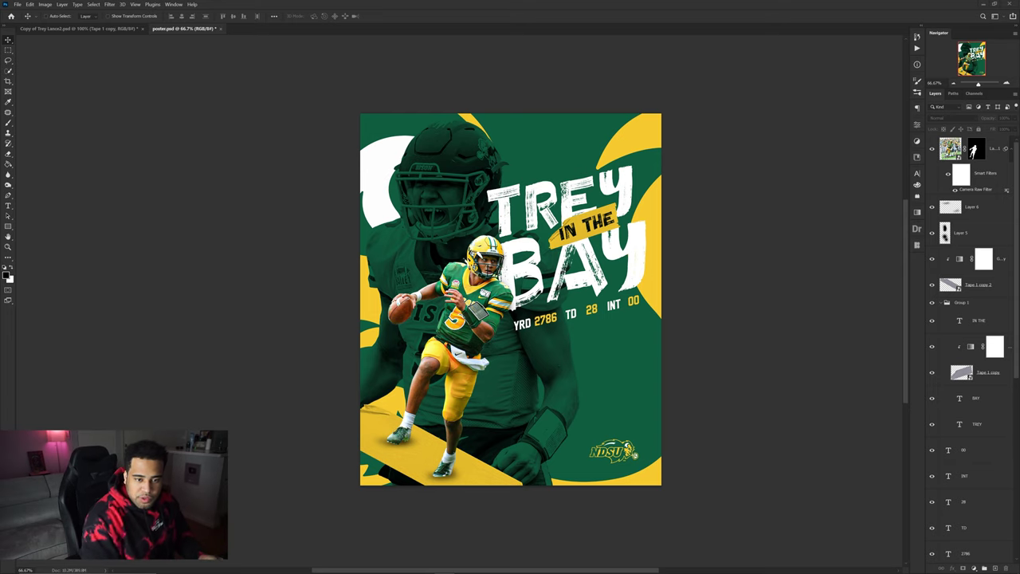
pyautogui.moveTo(584, 293); pyautogui.dragTo(558, 234)
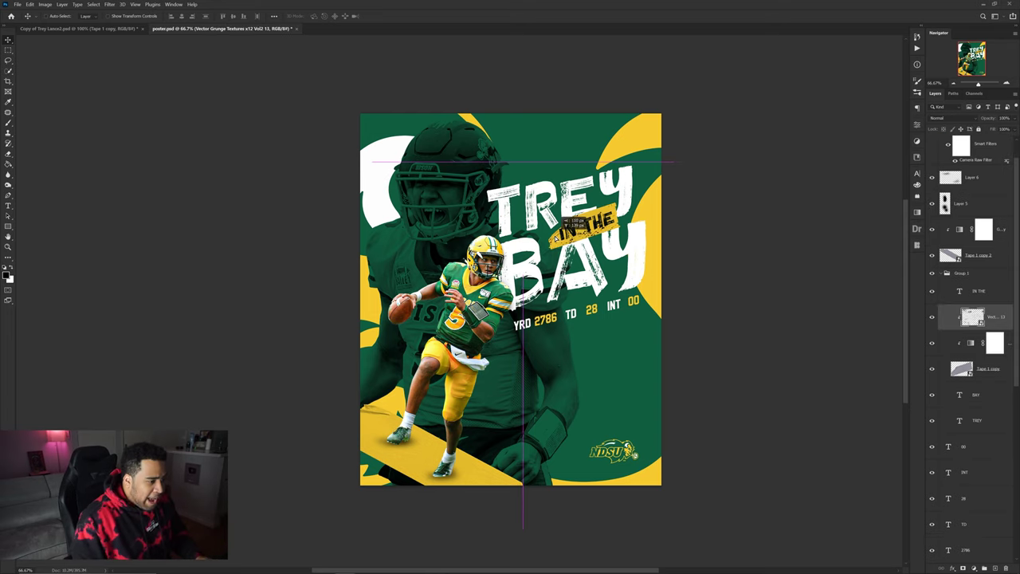
pyautogui.scroll(2, 589, 214)
pyautogui.moveTo(584, 271); pyautogui.dragTo(603, 265)
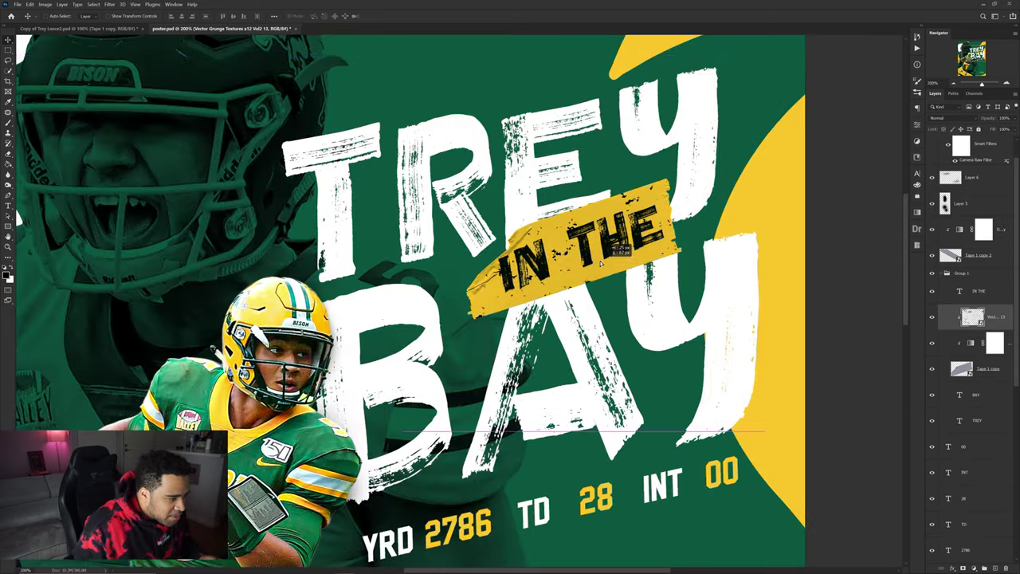
pyautogui.scroll(-3, 603, 266)
# Step: Add the same Vol2 13 grunge texture above the floor tape's gradient map, clipped to the tape
pyautogui.click(497, 417)
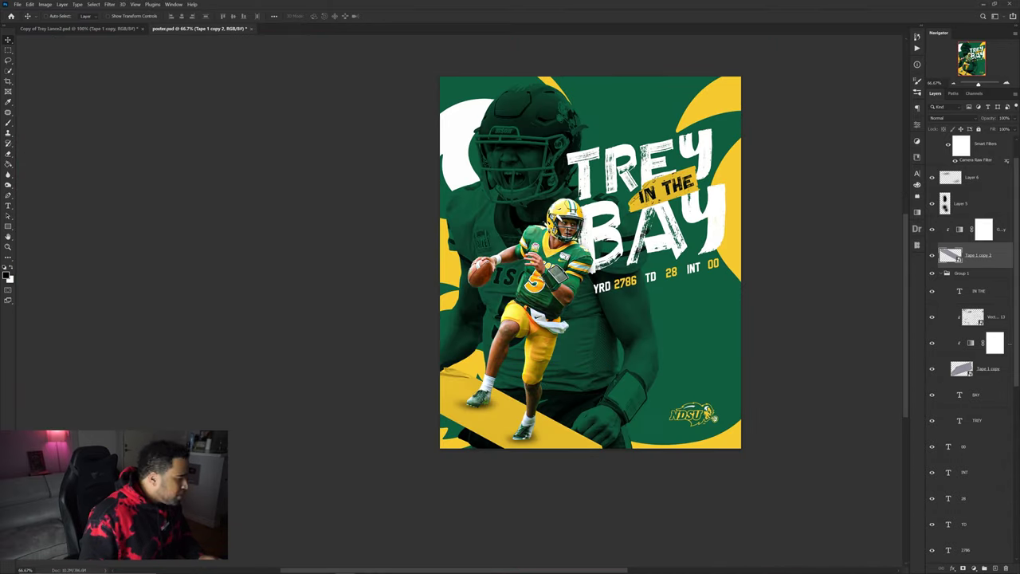
pyautogui.moveTo(580, 296); pyautogui.dragTo(582, 296)
pyautogui.press('Return')
pyautogui.moveTo(995, 250); pyautogui.dragTo(996, 217)
# Step: Try grunge texture Vol2 17 at 77.20% above the green background and replace it with grunge texture Vol2 22
pyautogui.moveTo(685, 313); pyautogui.dragTo(434, 300)
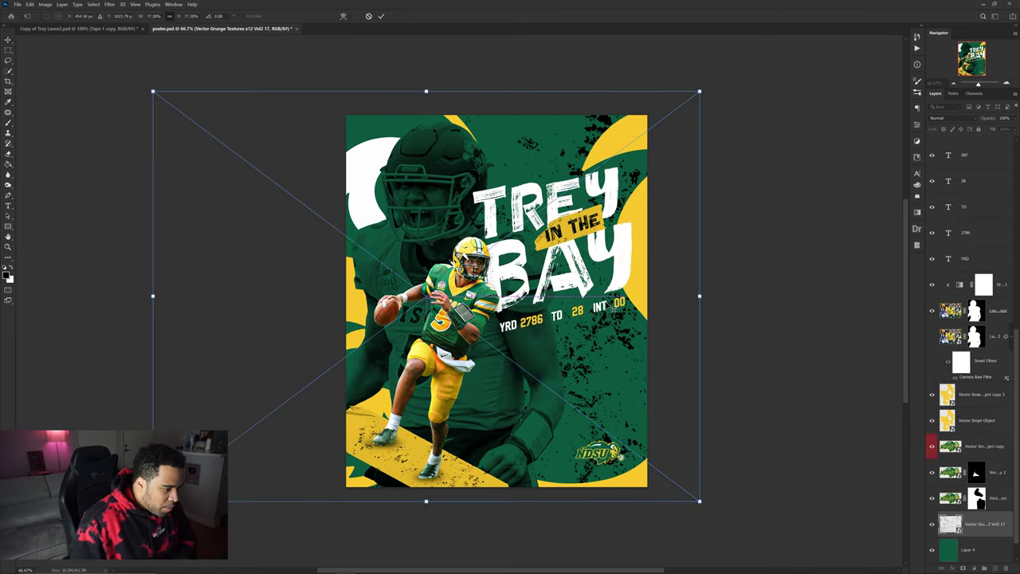
pyautogui.press('Return')
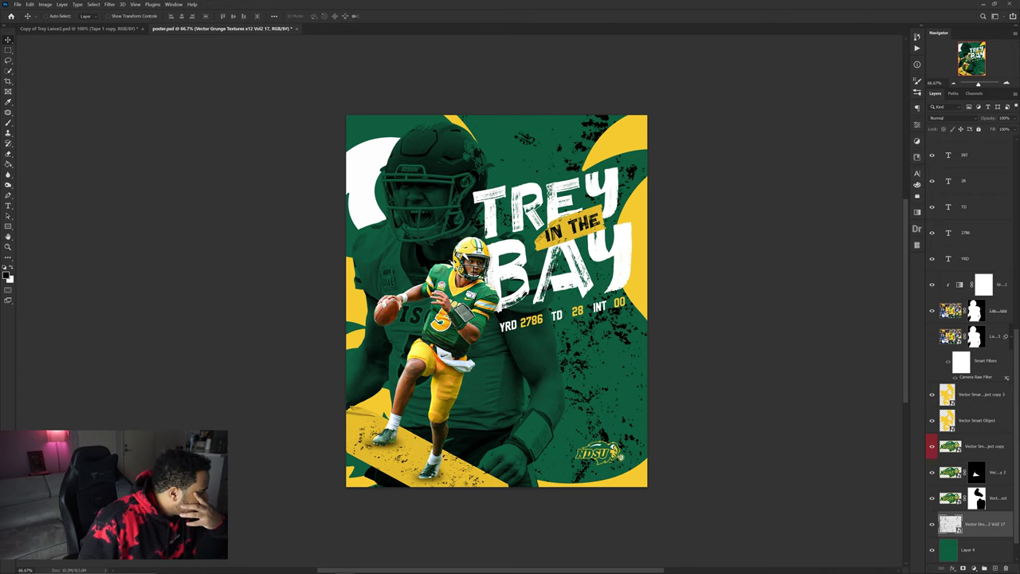
pyautogui.hotkey('ctrl', 't')
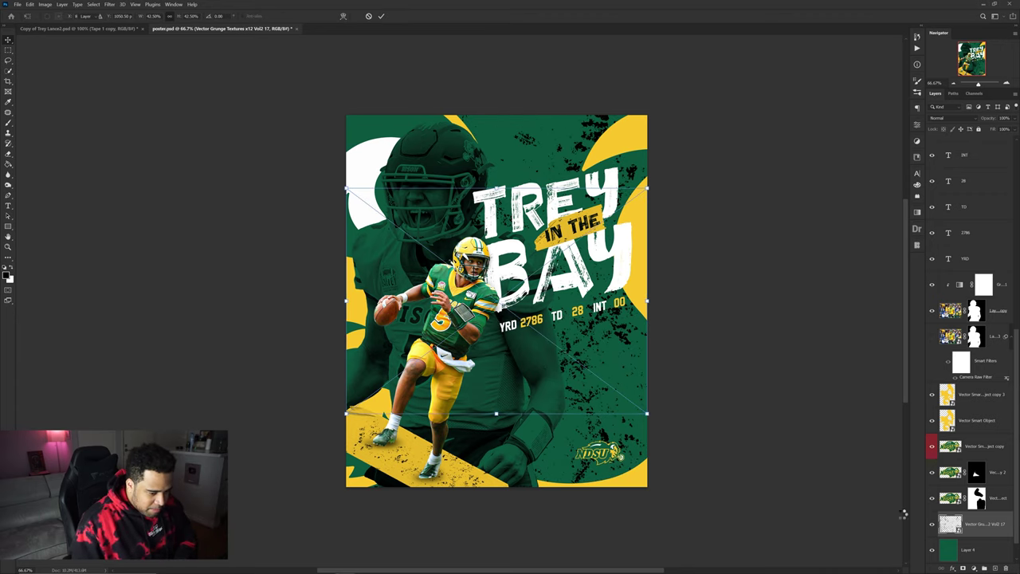
pyautogui.click(933, 524)
pyautogui.moveTo(750, 469); pyautogui.dragTo(750, 492)
# Step: Give the Vol2 22 background texture a Color Overlay, adjusting its shade from the poster's green
pyautogui.doubleClick(1008, 522)
pyautogui.click(729, 415)
pyautogui.click(899, 335)
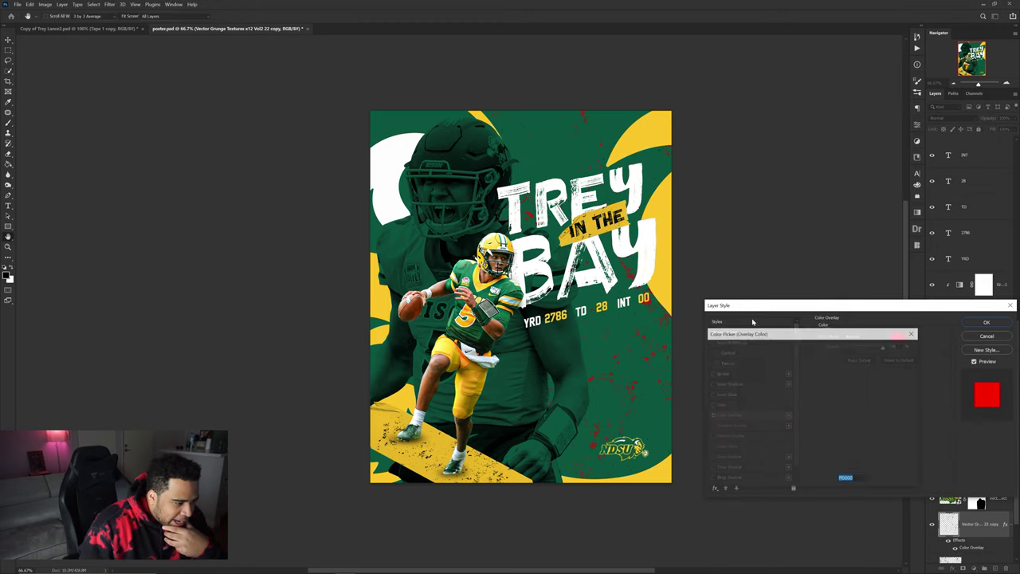
pyautogui.click(621, 324)
pyautogui.click(793, 428)
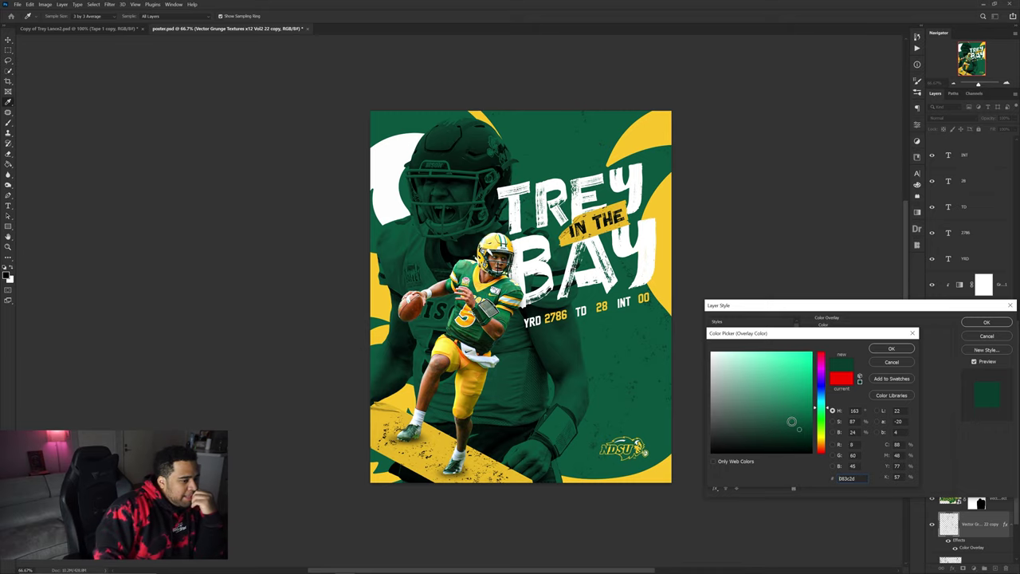
pyautogui.moveTo(791, 420); pyautogui.dragTo(773, 420)
# Step: Mask the recoloured grunge texture and paint away parts of its speckling across the background
pyautogui.moveTo(702, 431); pyautogui.dragTo(679, 332)
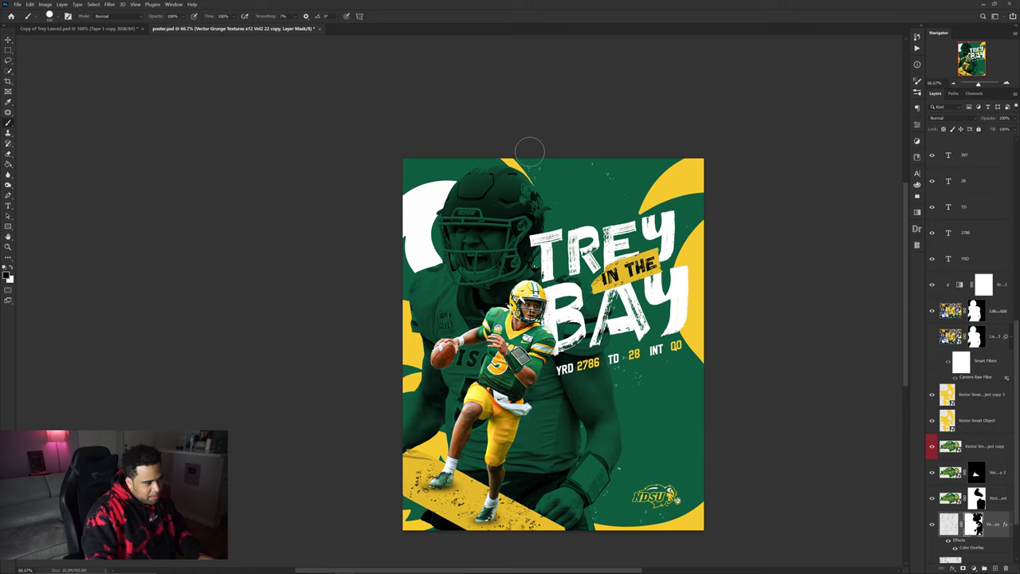
pyautogui.scroll(-1, 558, 159)
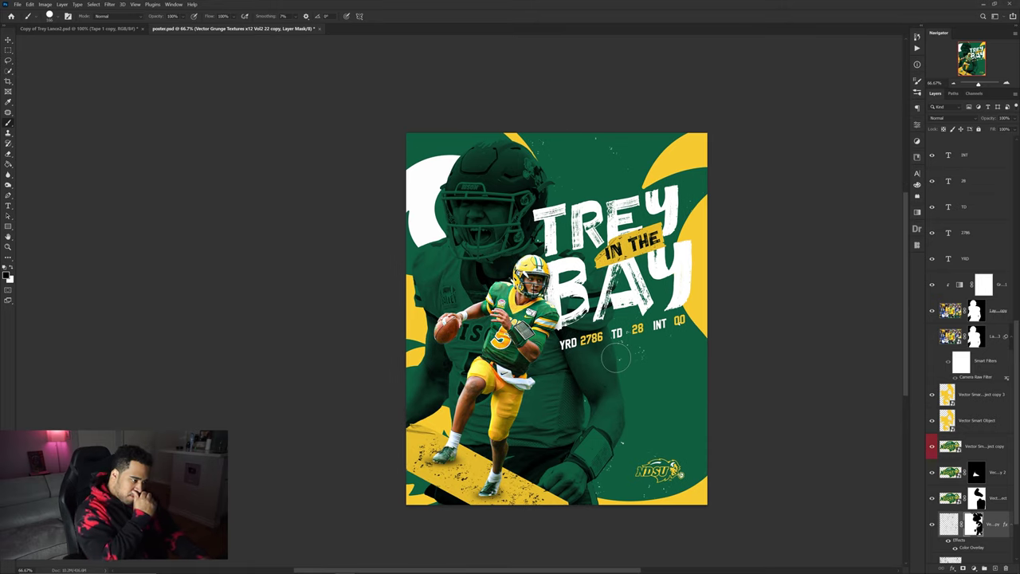
pyautogui.press('v')
# Step: Add an empty layer above the running player's cut-out at the top of the stack and ready the Brush tool
pyautogui.scroll(5, 977, 201)
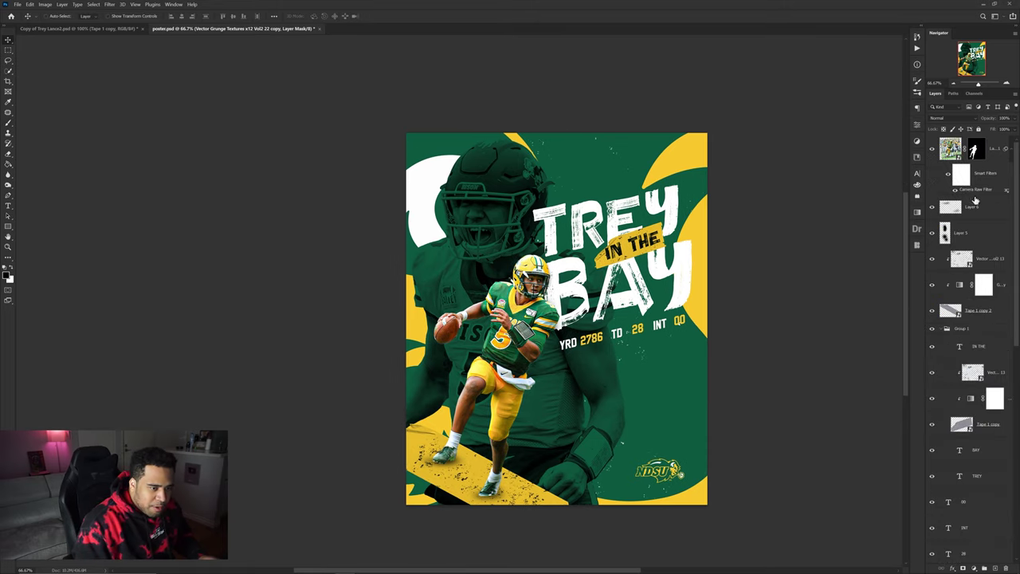
pyautogui.click(993, 149)
pyautogui.hotkey('ctrl', 'shift', 'n')
pyautogui.press('Return')
pyautogui.press('b')
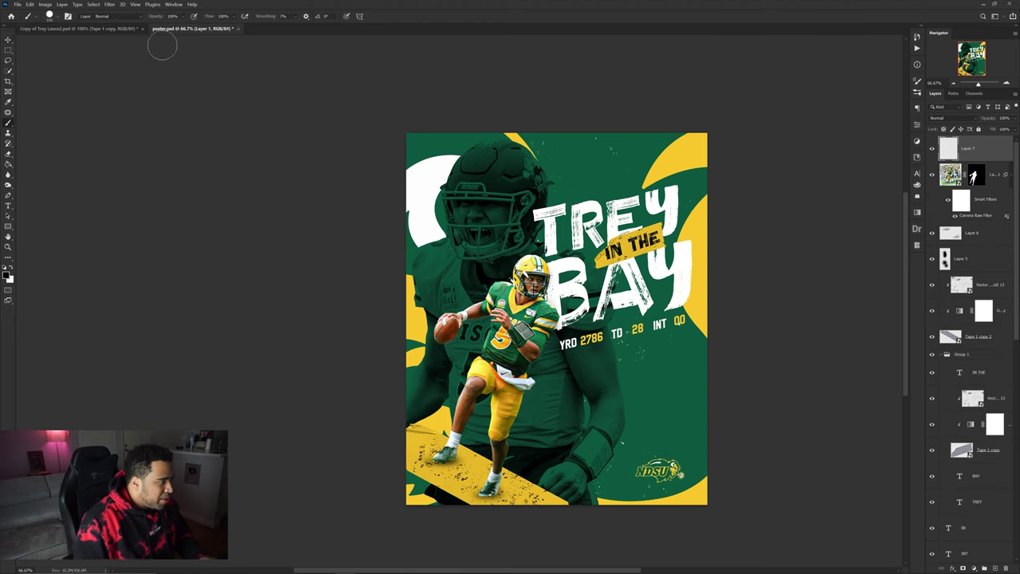
pyautogui.click(124, 29)
pyautogui.moveTo(329, 184); pyautogui.dragTo(571, 260)
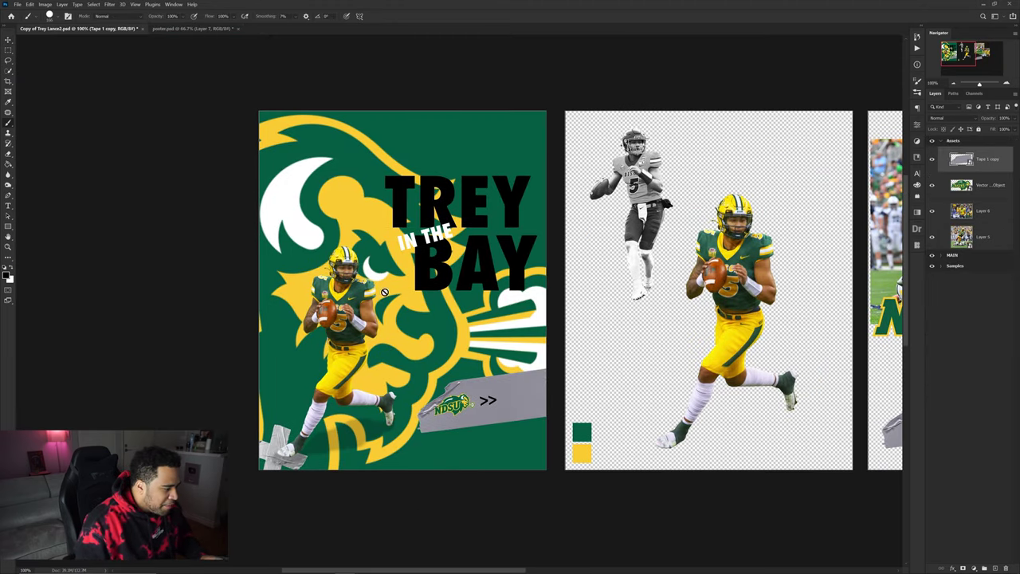
pyautogui.hotkey('ctrl', 'Tab')
pyautogui.press('v')
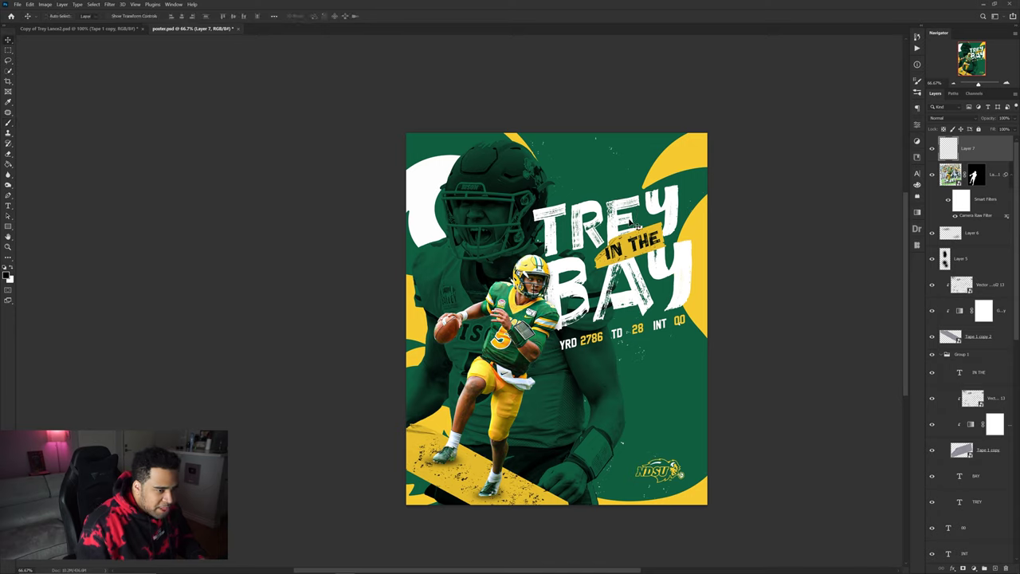
# Step: Sample the yellow of the IN THE tape and set a darker shade of it as the brush colour
pyautogui.press('b')
pyautogui.press('[')
pyautogui.press('[')
pyautogui.press('[')
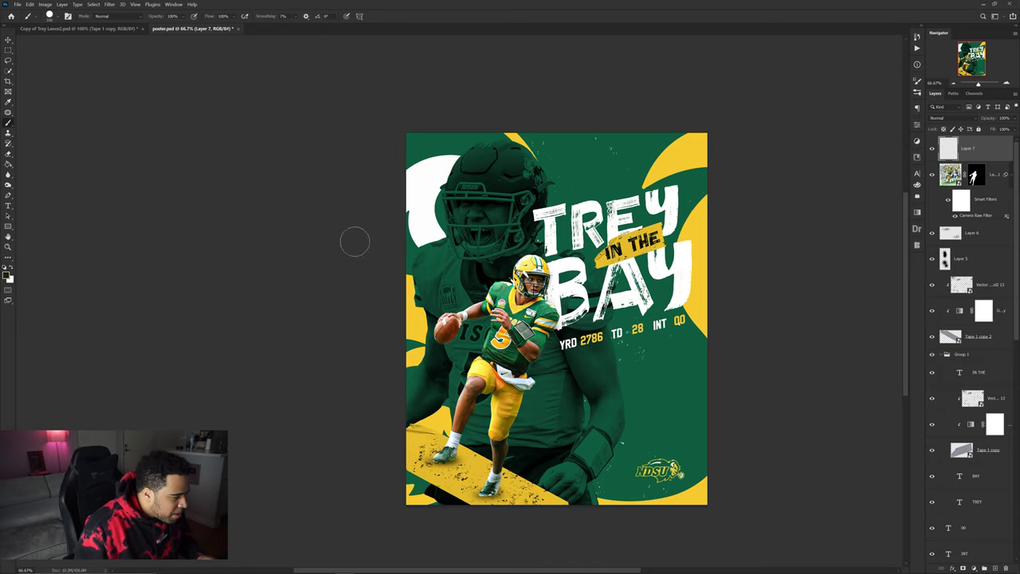
pyautogui.keyDown('alt'); pyautogui.click(632, 251); pyautogui.keyUp('alt')
pyautogui.click(7, 273)
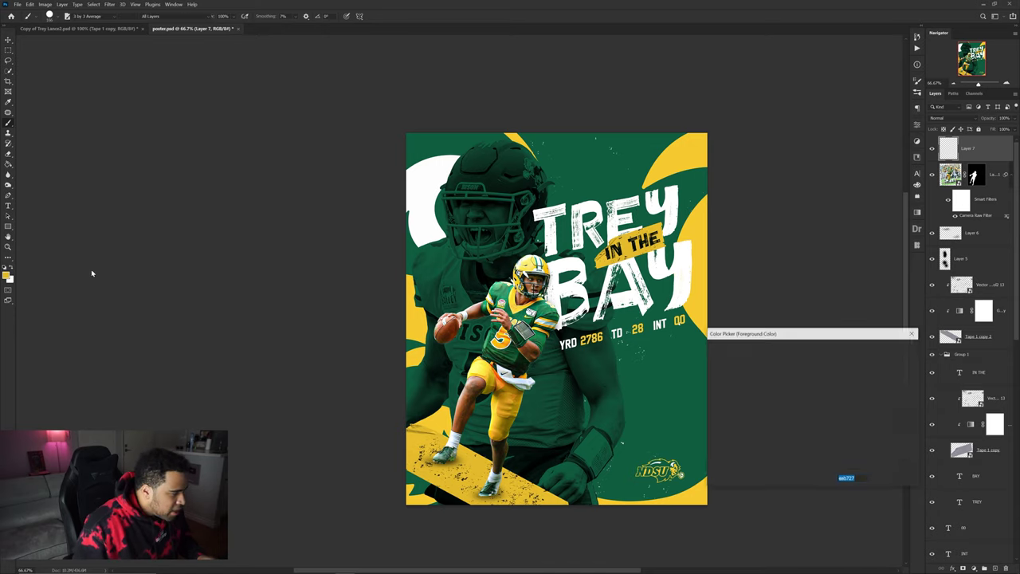
pyautogui.click(892, 349)
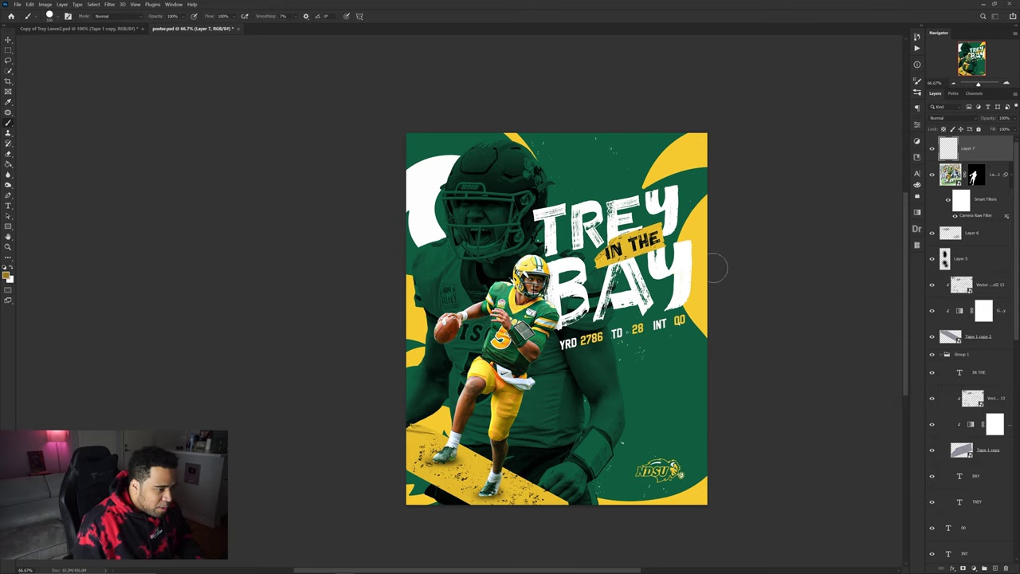
# Step: Paint a soft yellow glow over the IN THE tape and set its layer's blend mode to Linear Dodge (Add)
pyautogui.moveTo(639, 255)
pyautogui.mouseDown()
pyautogui.moveTo(656, 260)
pyautogui.moveTo(646, 239)
pyautogui.mouseUp()
pyautogui.scroll(1, 642, 247)
pyautogui.click(634, 249)
pyautogui.hotkey('ctrl', 'z')
pyautogui.click(631, 246)
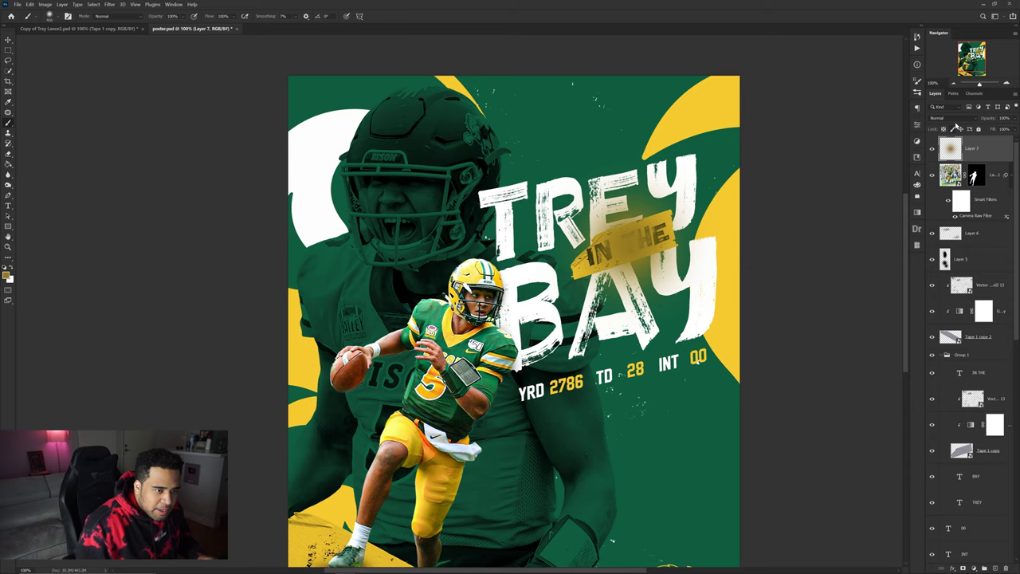
pyautogui.click(953, 119)
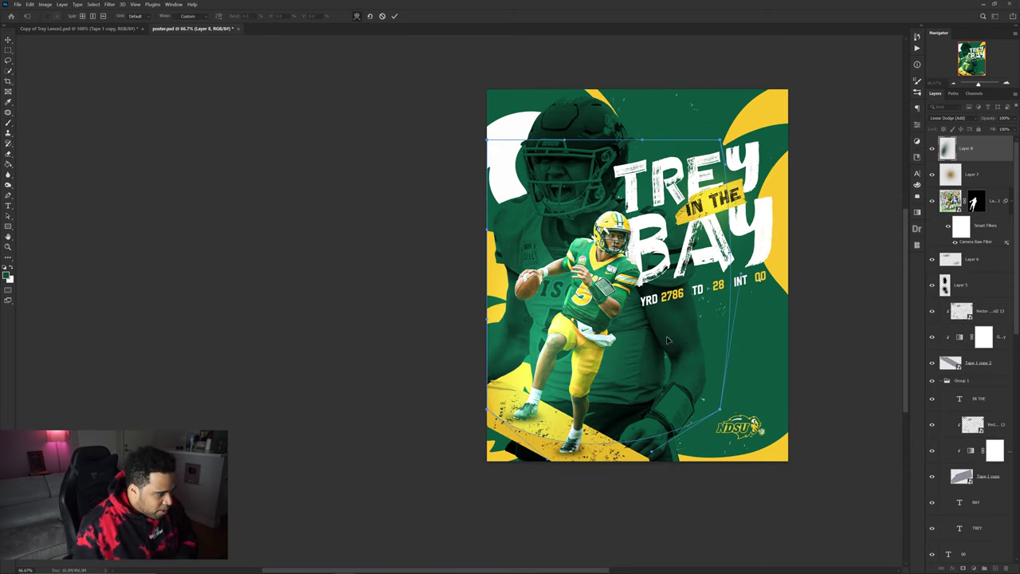
# Step: Apply the warp to the green glow layer and erase parts of it around the large background player, ending with the yellow glow layer selected
pyautogui.press('Return')
pyautogui.press('b')
pyautogui.moveTo(572, 494)
pyautogui.mouseDown()
pyautogui.moveTo(476, 387)
pyautogui.moveTo(518, 237)
pyautogui.mouseUp()
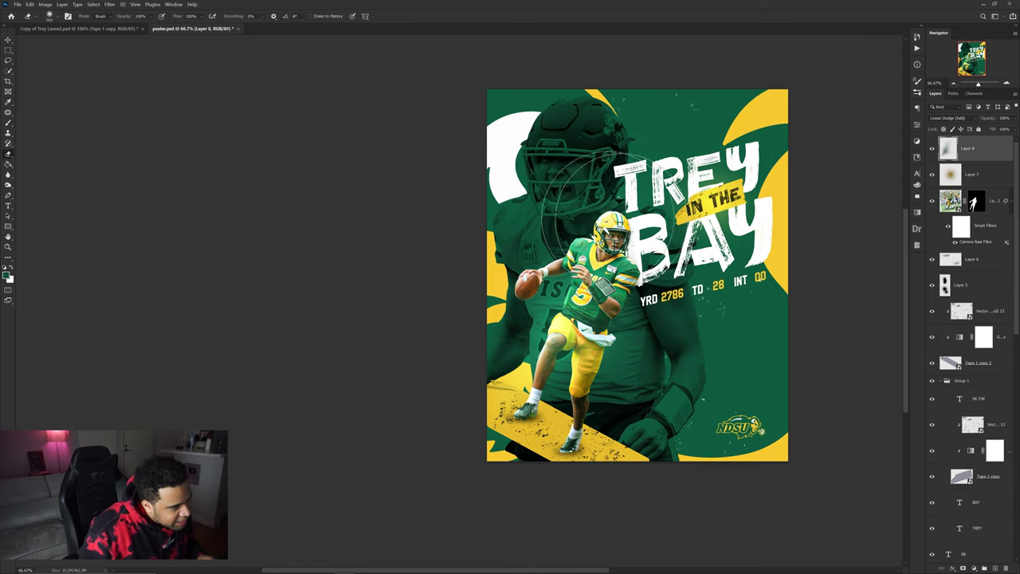
pyautogui.moveTo(552, 208); pyautogui.dragTo(593, 285)
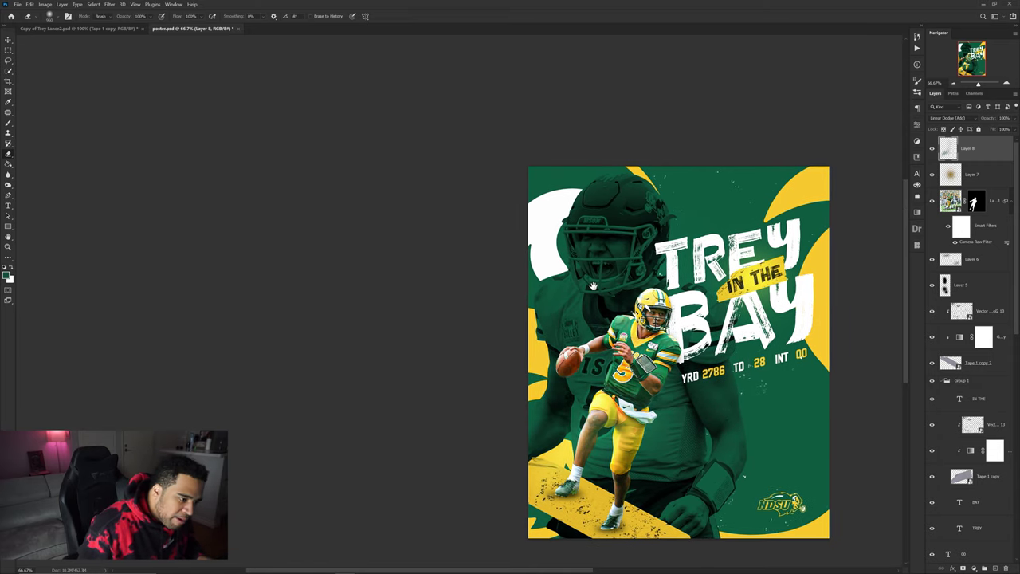
pyautogui.click(970, 174)
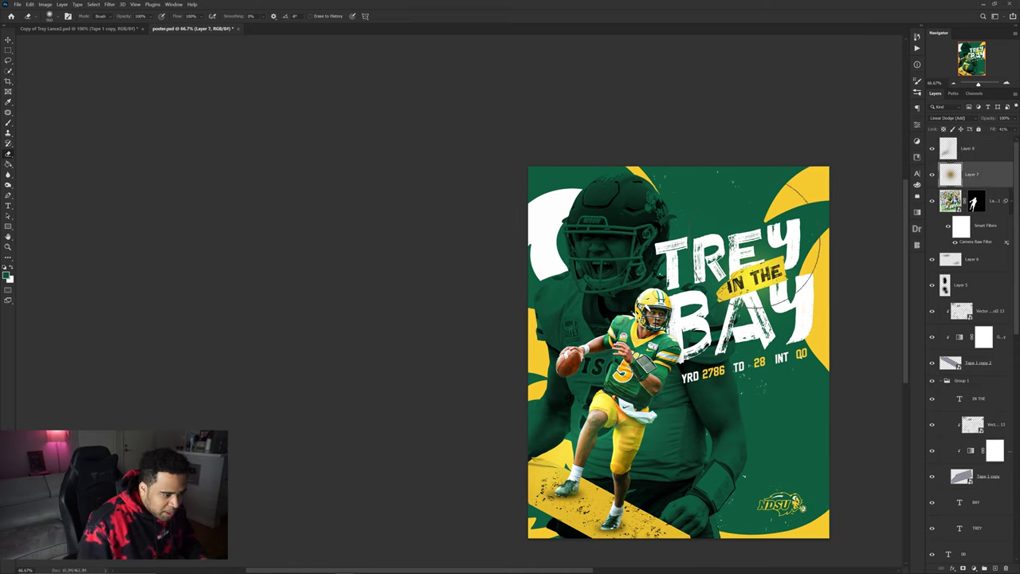
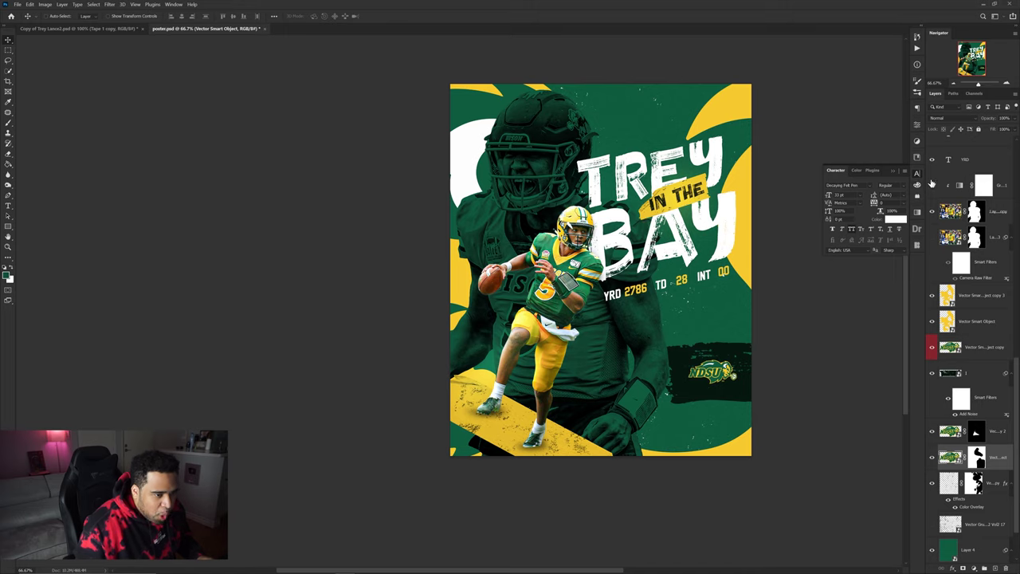
# Step: Stamp all visible layers into a new layer at the top of the stack and convert it to a smart object
pyautogui.scroll(10, 972, 319)
pyautogui.click(968, 149)
pyautogui.hotkey('ctrl', 'alt', 'shift', 'e')
pyautogui.rightClick(979, 149)
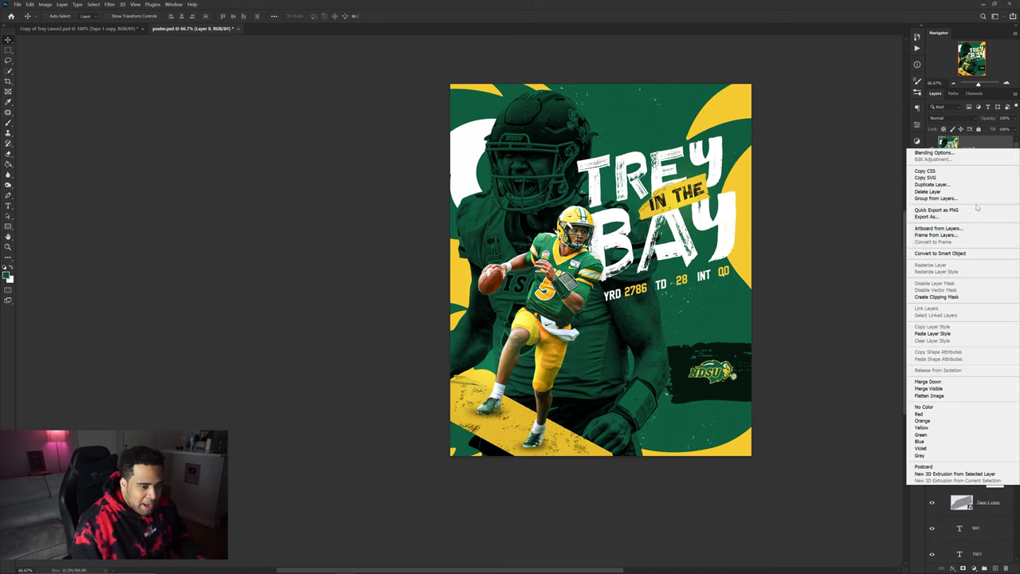
pyautogui.click(973, 253)
# Step: Open the Camera Raw Filter for the merged poster smart object and inspect the artwork in its preview
pyautogui.click(117, 4)
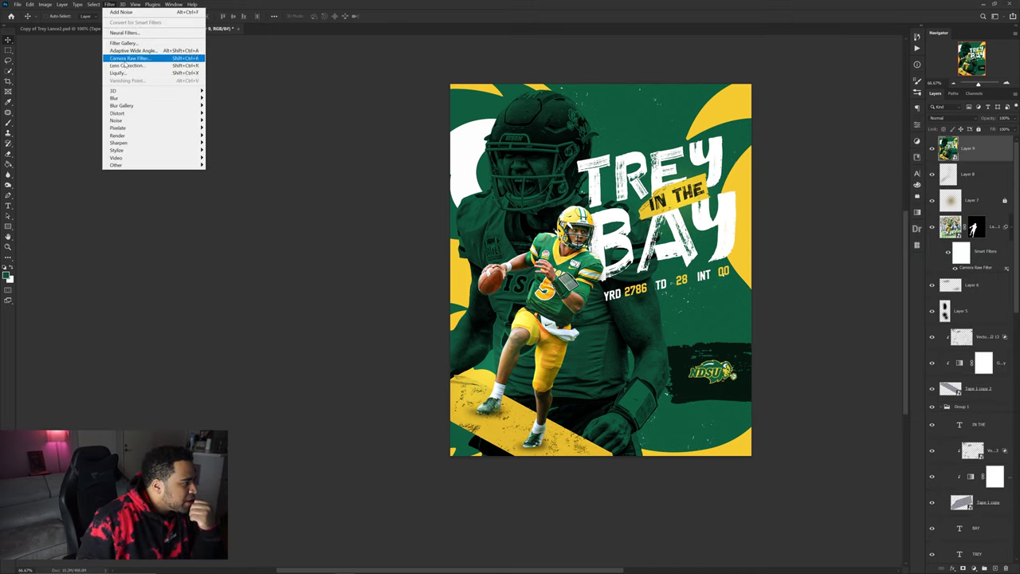
pyautogui.click(134, 58)
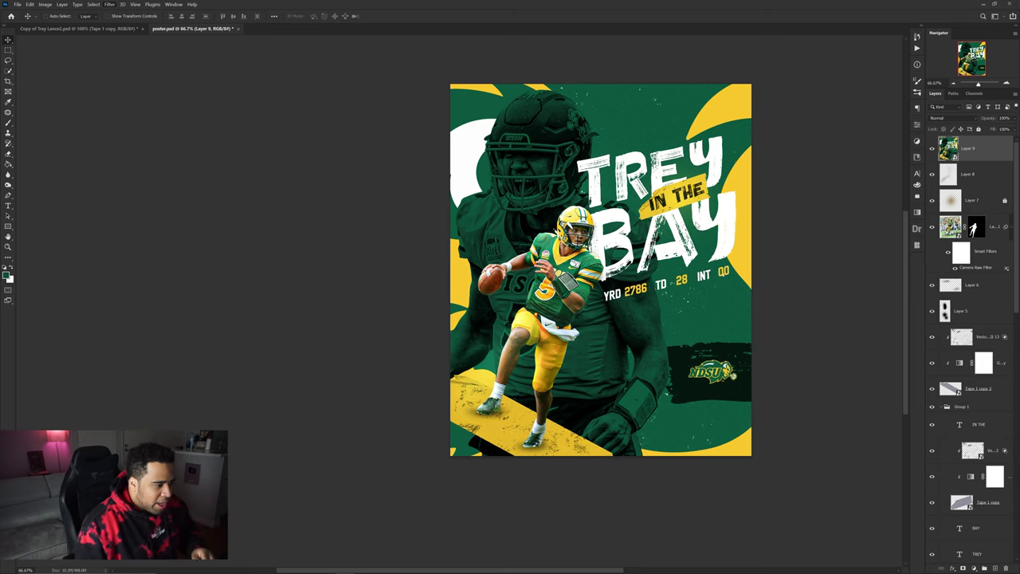
pyautogui.scroll(6, 603, 338)
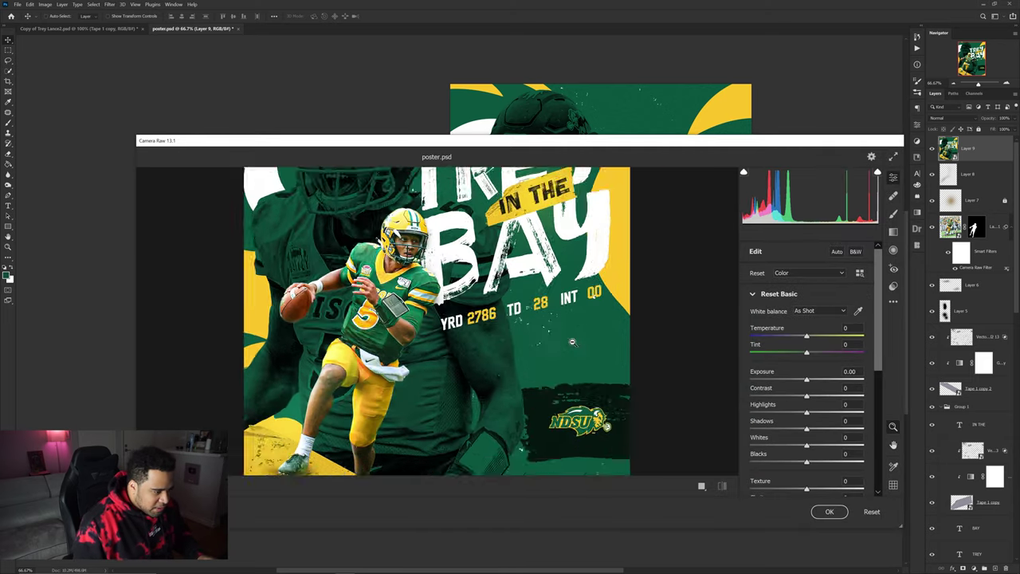
pyautogui.scroll(-8, 603, 375)
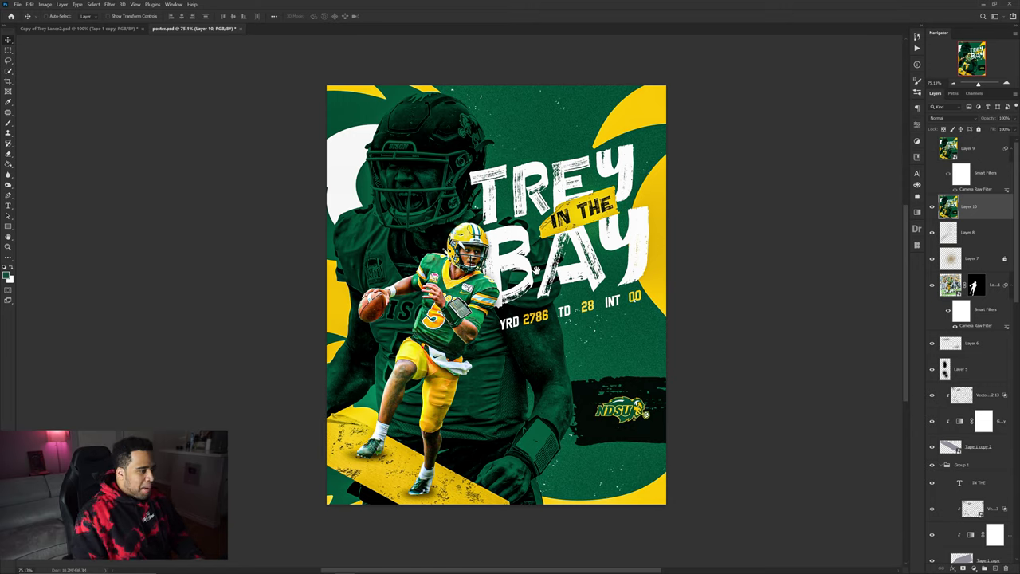
# Step: Bring the original TREY IN THE BAY design into poster.psd as a layer above the finished version and toggle its visibility to compare them
pyautogui.moveTo(536, 271); pyautogui.dragTo(472, 266)
pyautogui.click(120, 28)
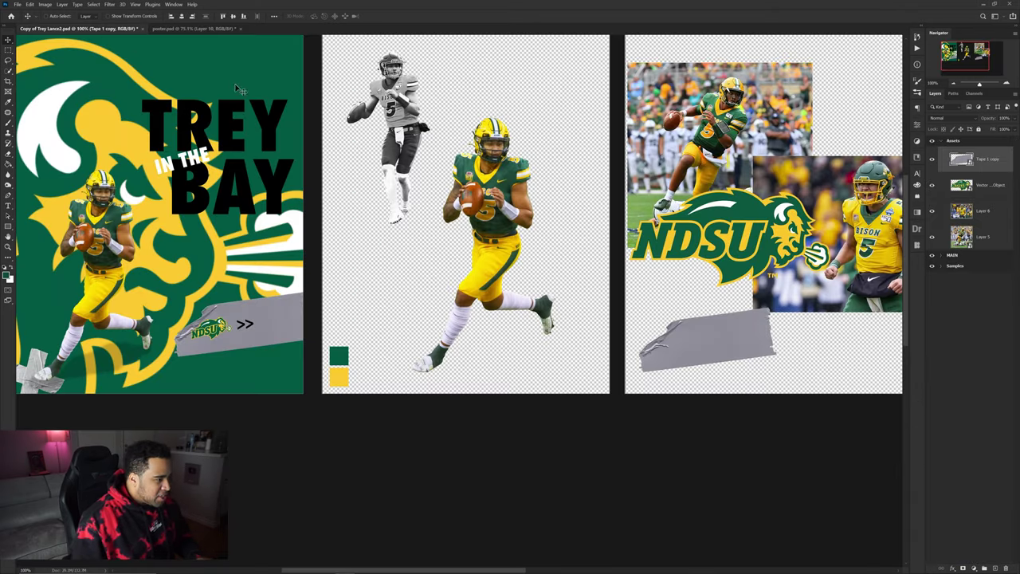
pyautogui.moveTo(305, 190); pyautogui.dragTo(509, 242)
pyautogui.keyDown('ctrl'); pyautogui.click(486, 217); pyautogui.keyUp('ctrl')
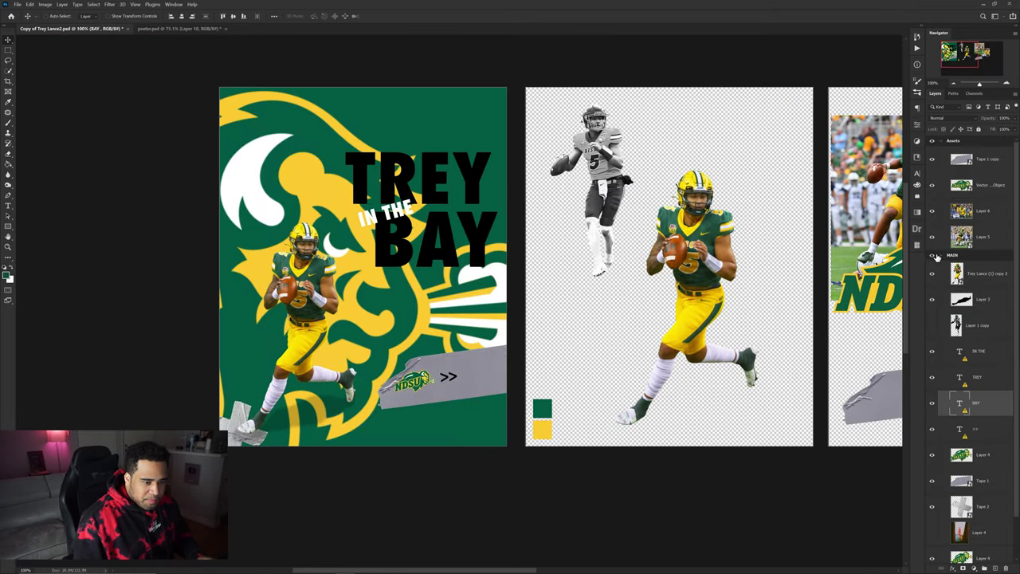
pyautogui.hotkey('ctrl', 'Tab')
pyautogui.click(932, 208)
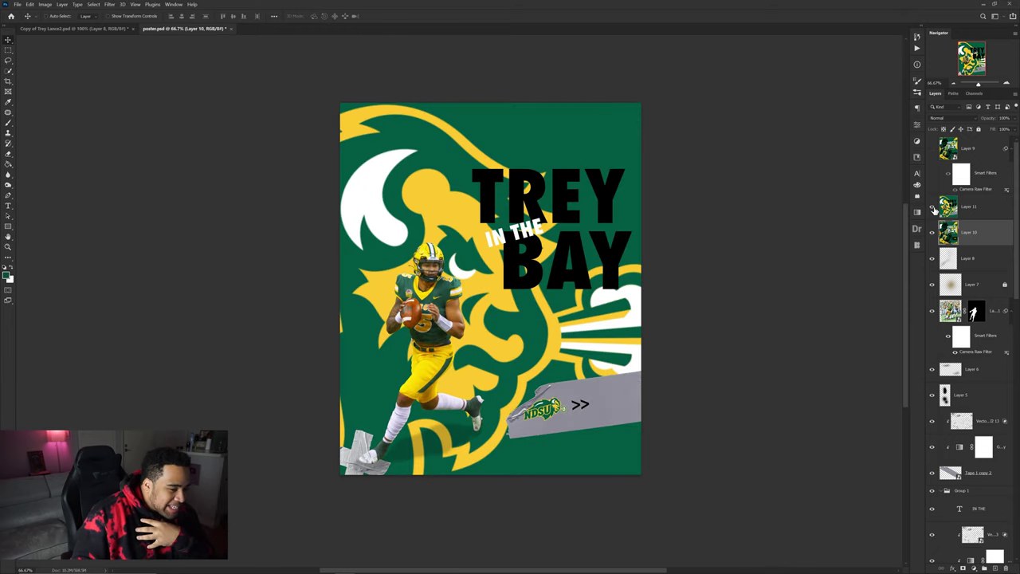
pyautogui.click(933, 208)
pyautogui.click(933, 208)
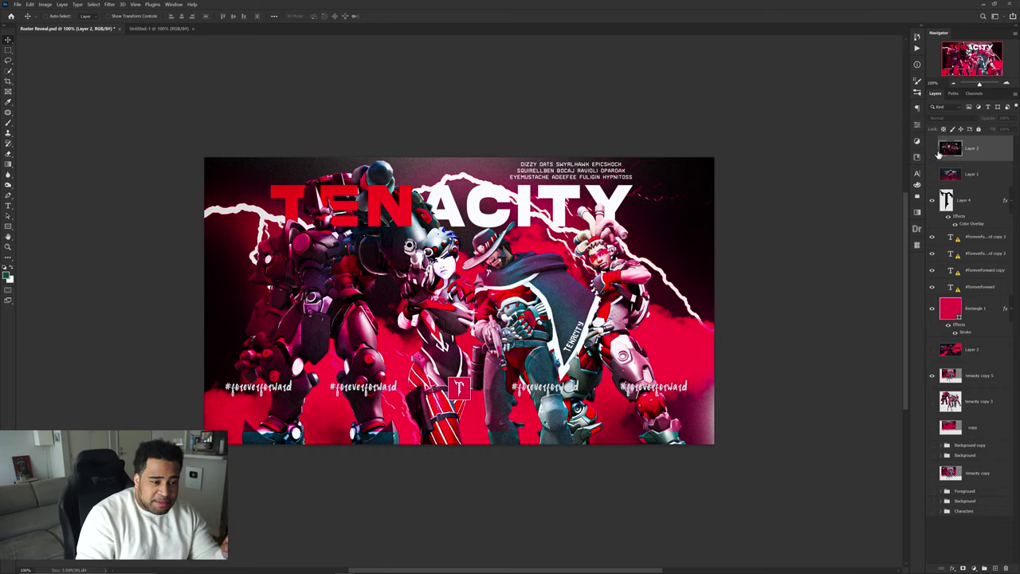
# Step: Show and hide Layer 2 and Layer 1 in Roster Reveal.psd to compare those designs with the TENACITY banner
pyautogui.click(932, 150)
pyautogui.click(932, 149)
pyautogui.click(930, 173)
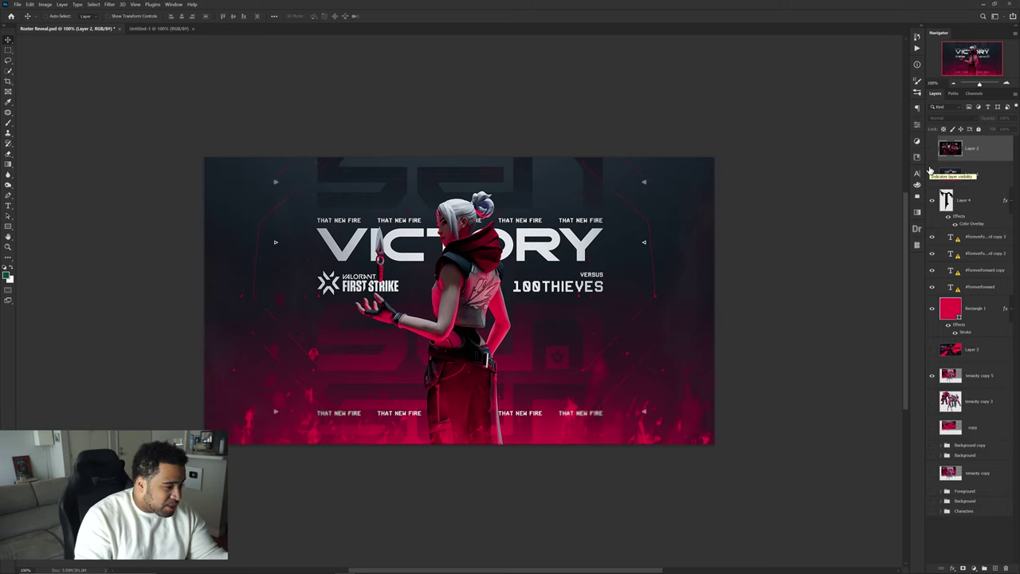
pyautogui.click(930, 174)
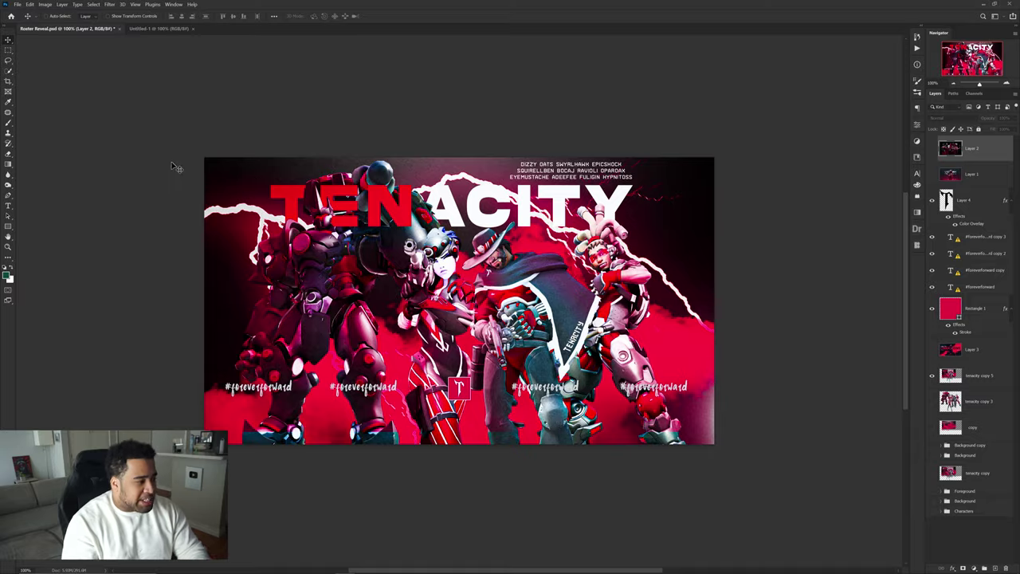
# Step: Capture the TENACITY banner region, sketch red marks around the roster names, title and characters, and discard the capture
pyautogui.press('Print')
pyautogui.moveTo(162, 128); pyautogui.dragTo(779, 466)
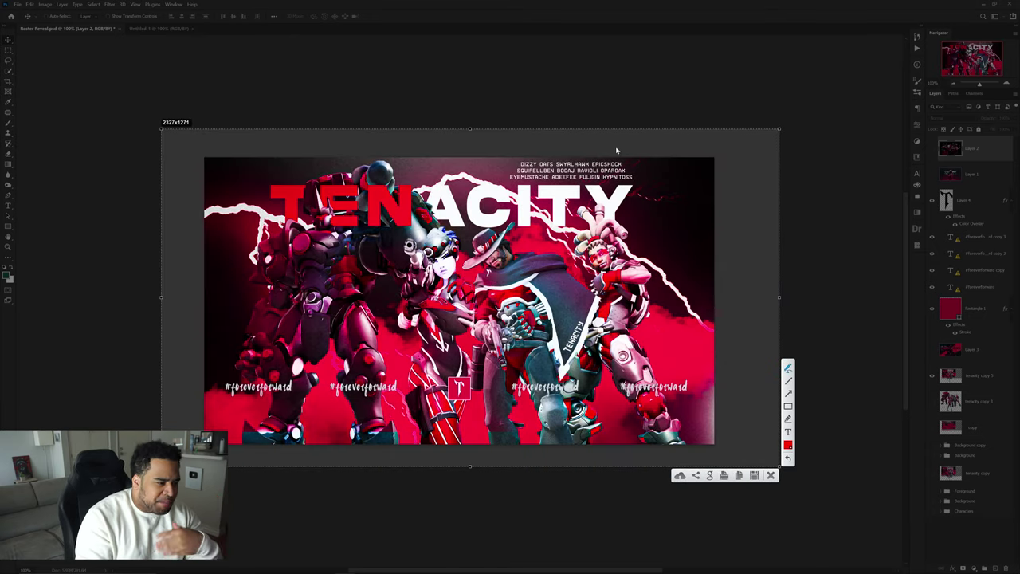
pyautogui.moveTo(530, 157)
pyautogui.mouseDown()
pyautogui.moveTo(639, 185)
pyautogui.moveTo(544, 165)
pyautogui.mouseUp()
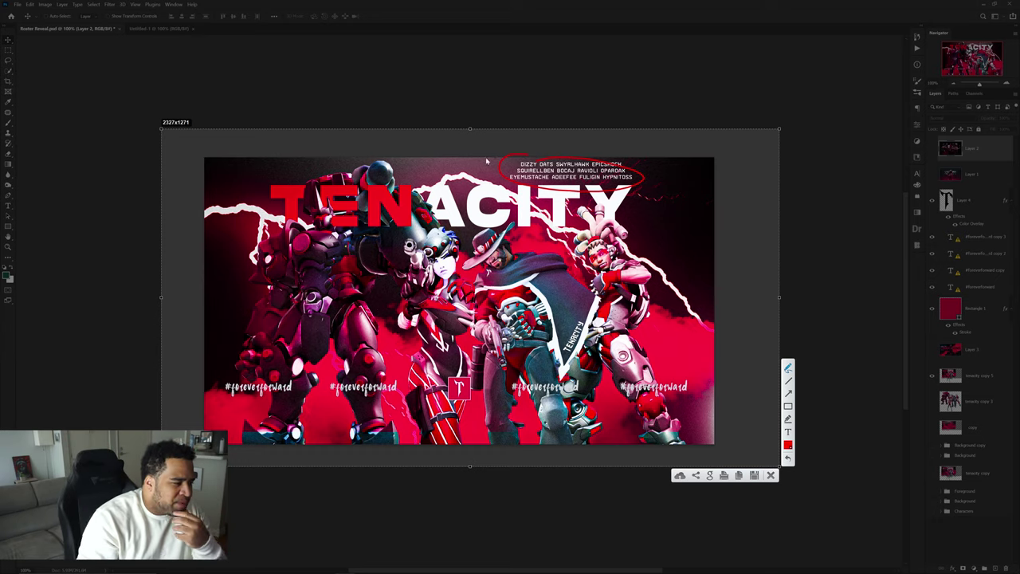
pyautogui.moveTo(462, 168); pyautogui.dragTo(264, 169)
pyautogui.moveTo(412, 233); pyautogui.dragTo(652, 239)
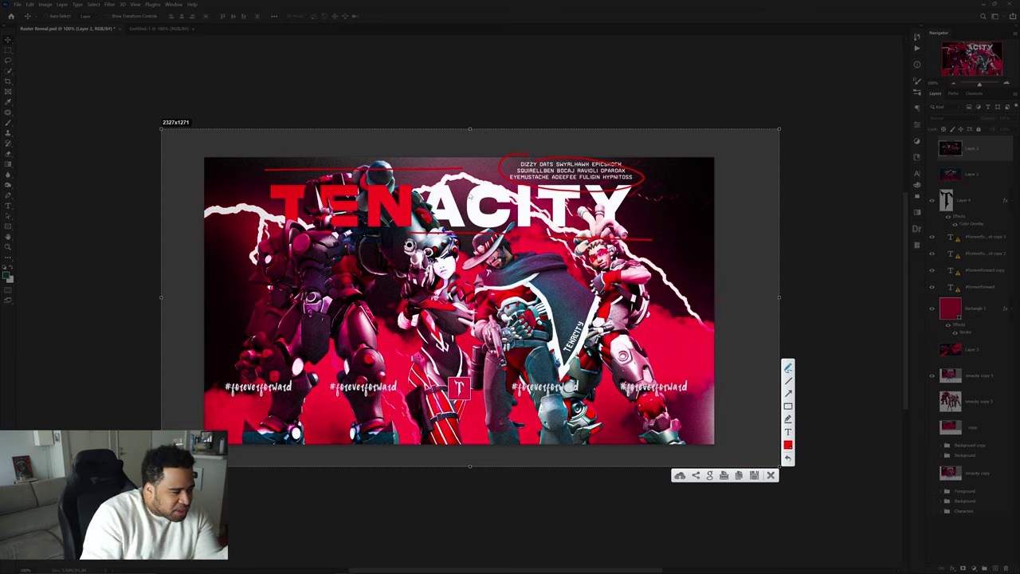
pyautogui.moveTo(323, 262)
pyautogui.mouseDown()
pyautogui.moveTo(456, 300)
pyautogui.moveTo(459, 283)
pyautogui.mouseUp()
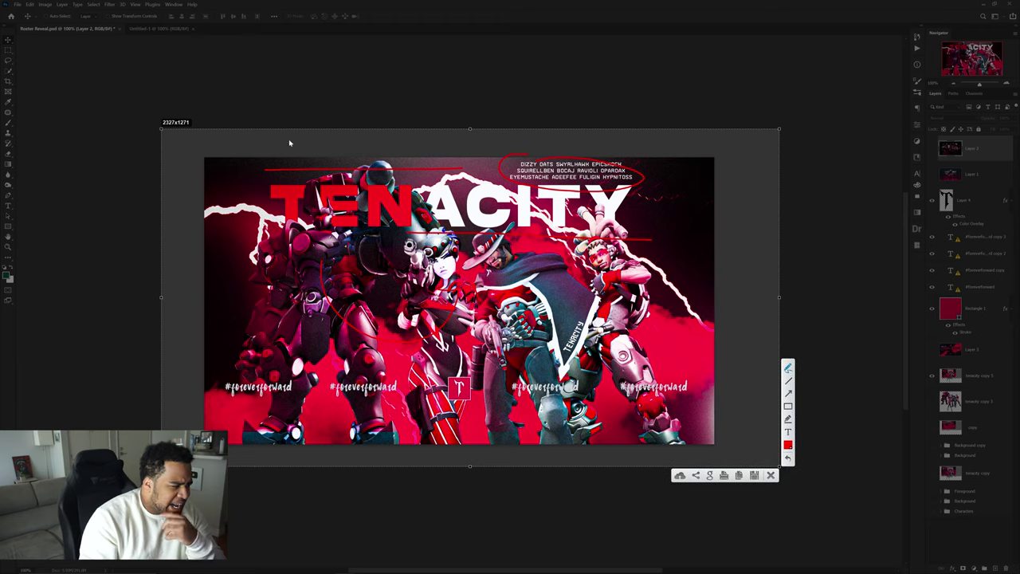
pyautogui.moveTo(289, 143)
pyautogui.mouseDown()
pyautogui.moveTo(669, 183)
pyautogui.moveTo(695, 130)
pyautogui.mouseUp()
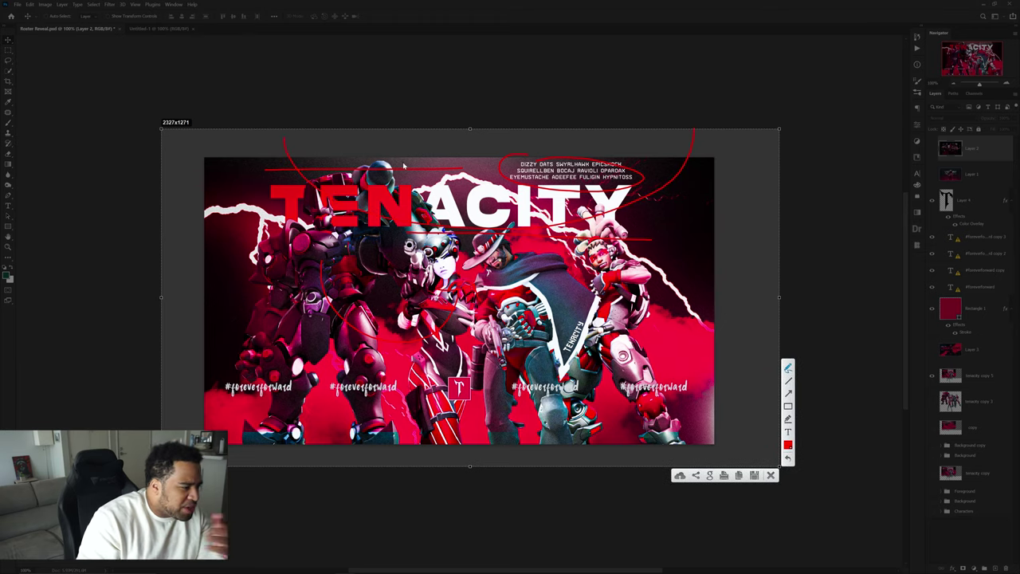
pyautogui.moveTo(403, 166); pyautogui.dragTo(452, 164)
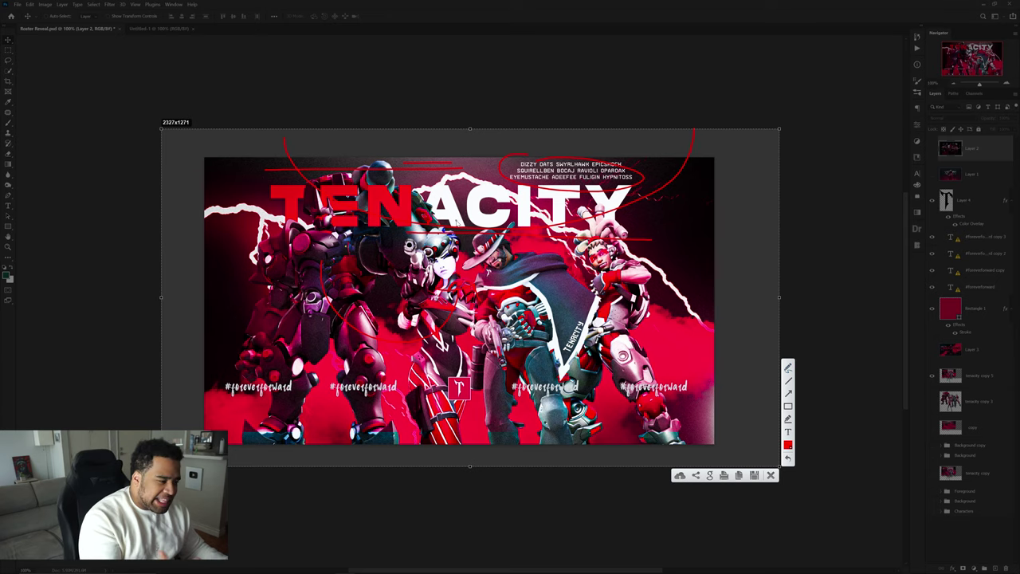
pyautogui.click(770, 476)
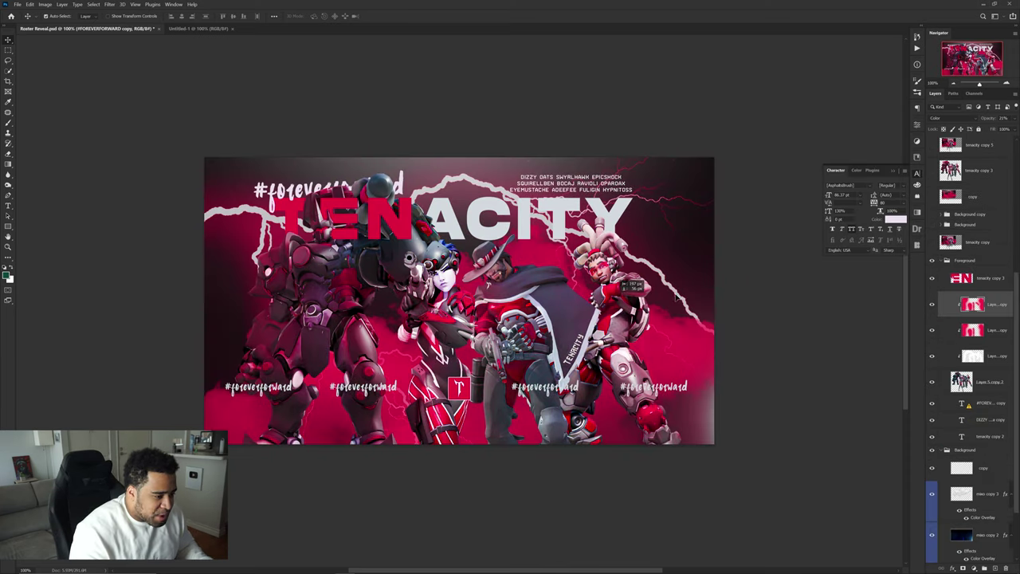
# Step: Hide the two red colour layers clipped to the characters and select the banner's title and hashtag texts to check their fonts
pyautogui.click(930, 324)
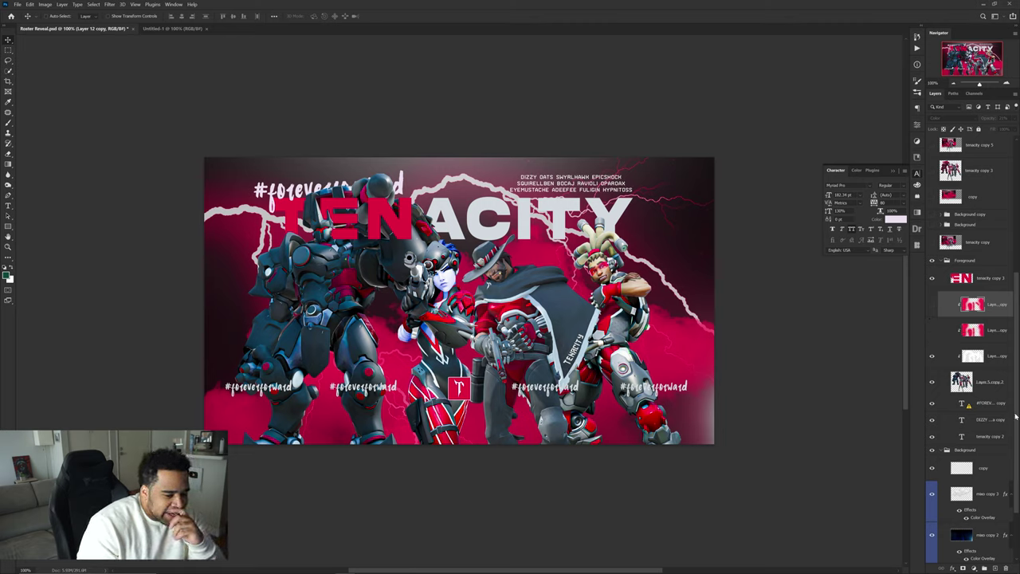
pyautogui.keyDown('ctrl'); pyautogui.click(614, 212); pyautogui.keyUp('ctrl')
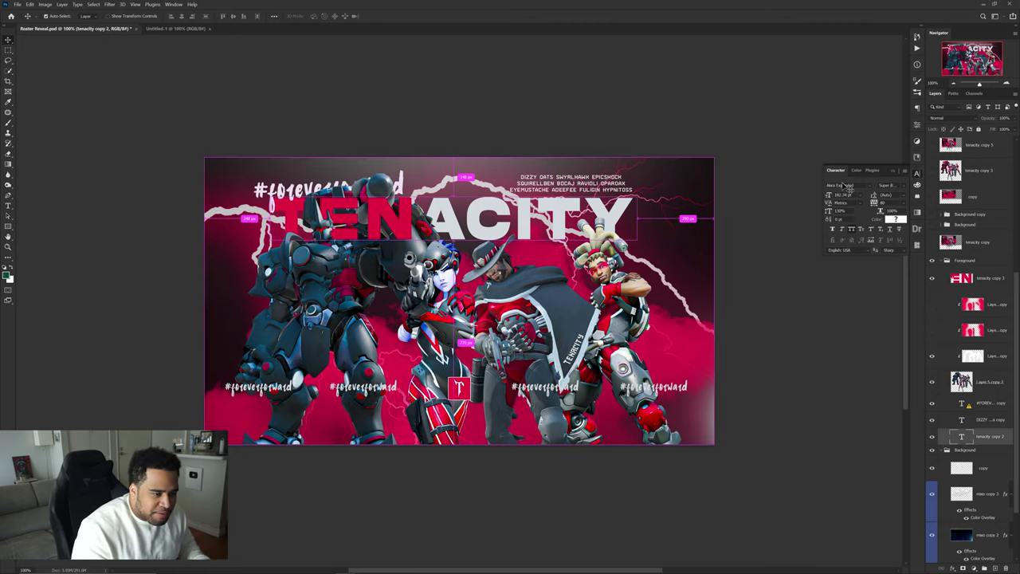
pyautogui.keyDown('ctrl'); pyautogui.click(605, 190); pyautogui.keyUp('ctrl')
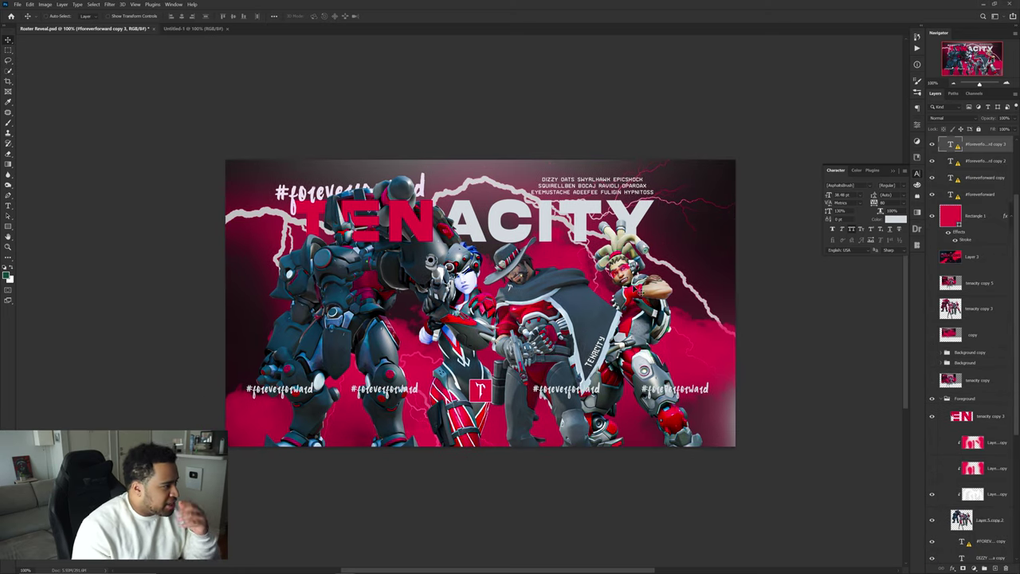
pyautogui.scroll(-5, 932, 425)
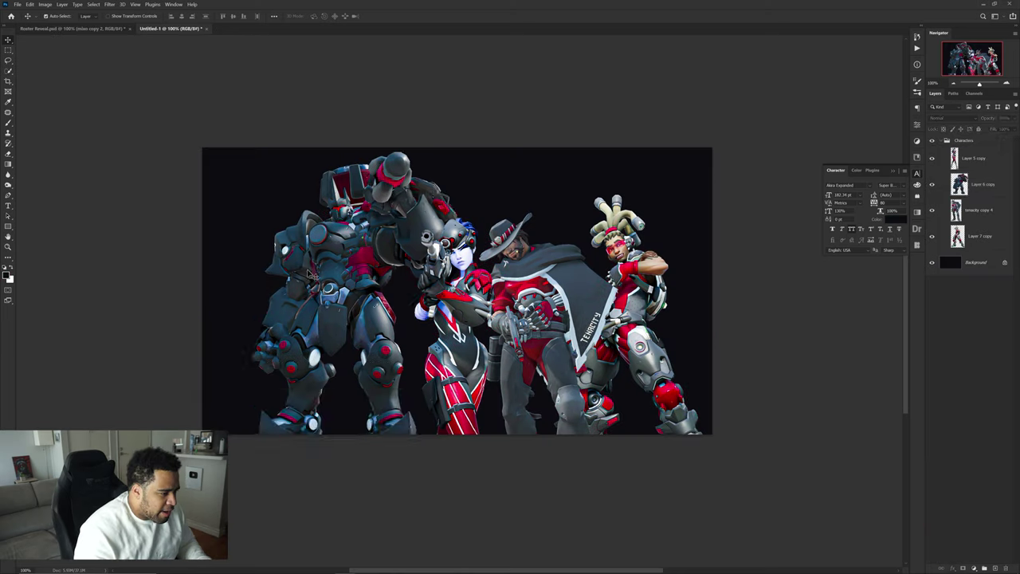
# Step: Place the large robot at the canvas centre with the cowboy in front, and put the dreadlocked and sniper characters on opposite outer sides
pyautogui.moveTo(333, 302)
pyautogui.mouseDown()
pyautogui.moveTo(524, 359)
pyautogui.moveTo(470, 298)
pyautogui.moveTo(333, 297)
pyautogui.mouseUp()
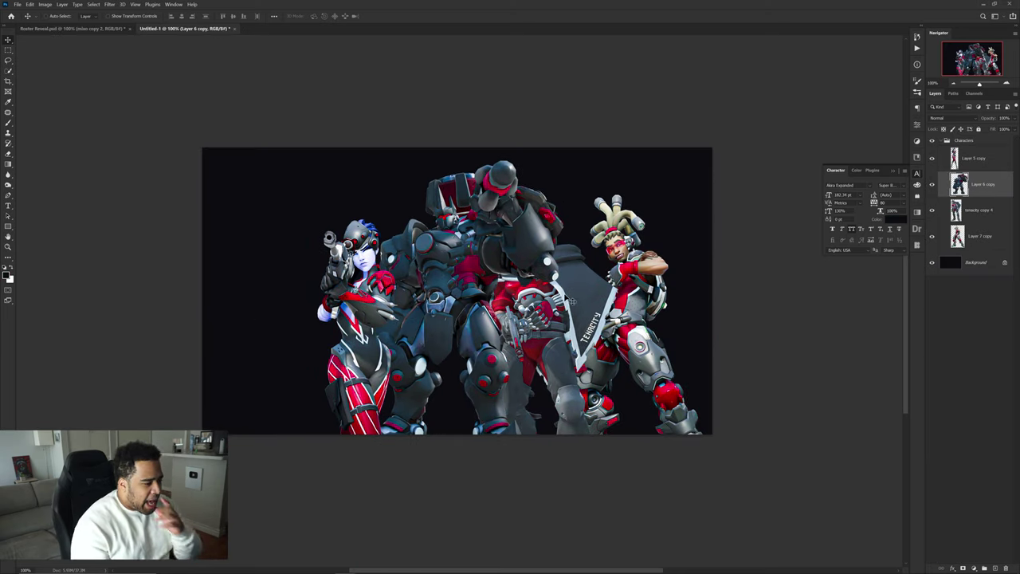
pyautogui.keyDown('ctrl'); pyautogui.click(563, 299); pyautogui.keyUp('ctrl')
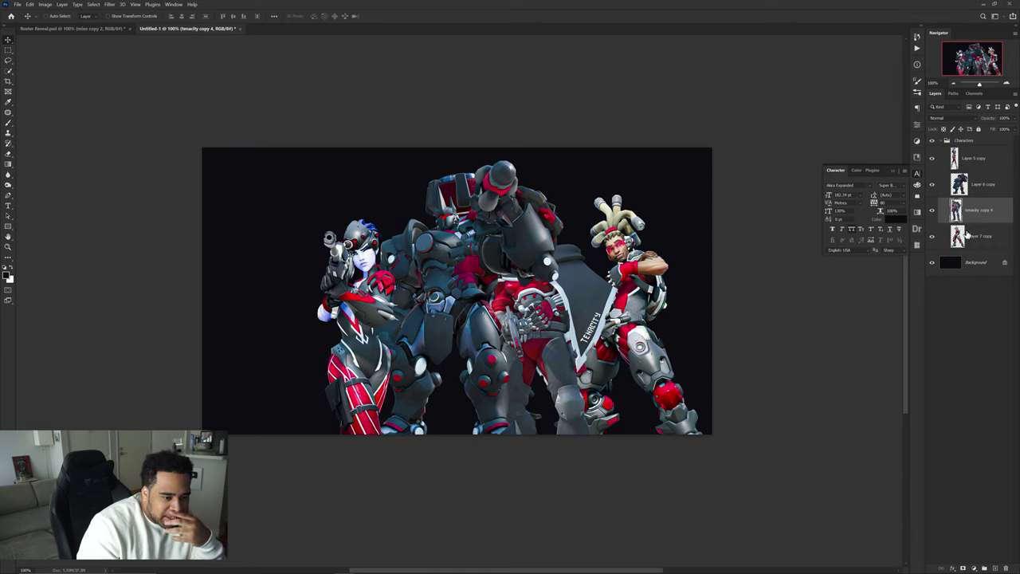
pyautogui.moveTo(521, 286); pyautogui.dragTo(340, 239)
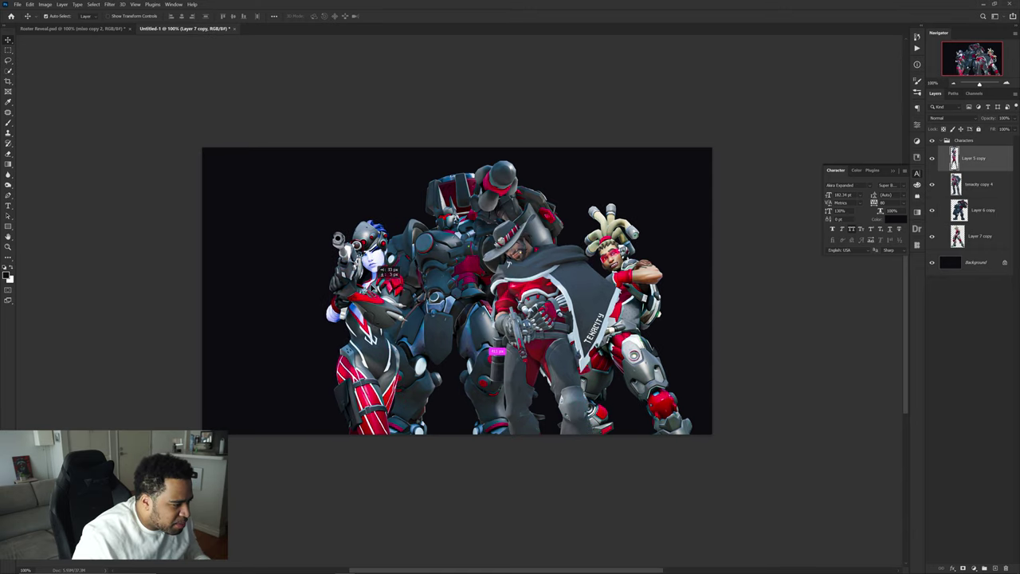
pyautogui.click(980, 231)
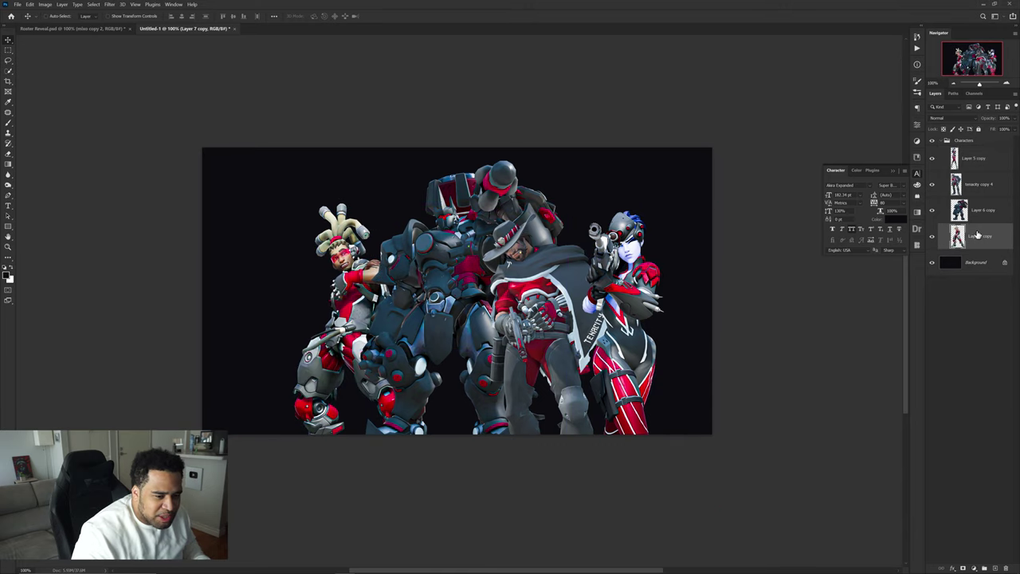
# Step: Put the sniper's layer directly below the cowboy's layer and reposition her beside his cape
pyautogui.click(622, 273)
pyautogui.moveTo(987, 162); pyautogui.dragTo(984, 194)
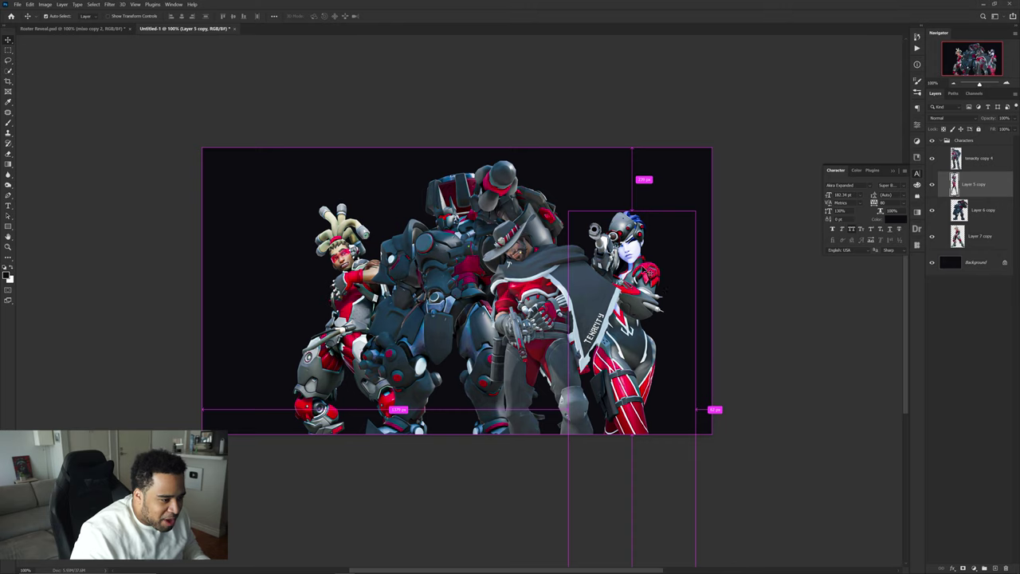
pyautogui.moveTo(635, 267); pyautogui.dragTo(636, 255)
pyautogui.moveTo(636, 256); pyautogui.dragTo(676, 255)
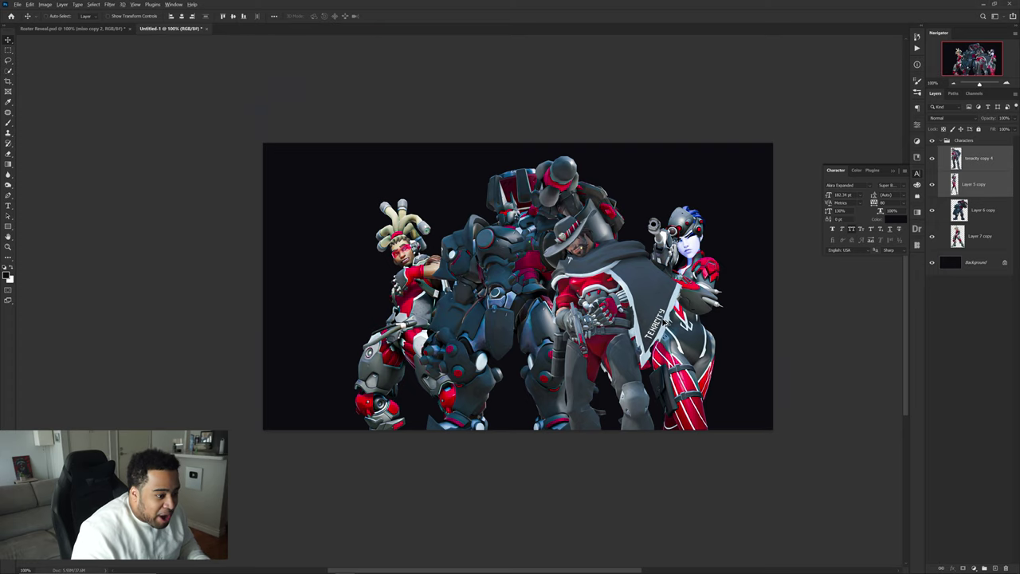
# Step: Select all four character layers and shift the group horizontally to centre it on the canvas
pyautogui.scroll(3, 661, 320)
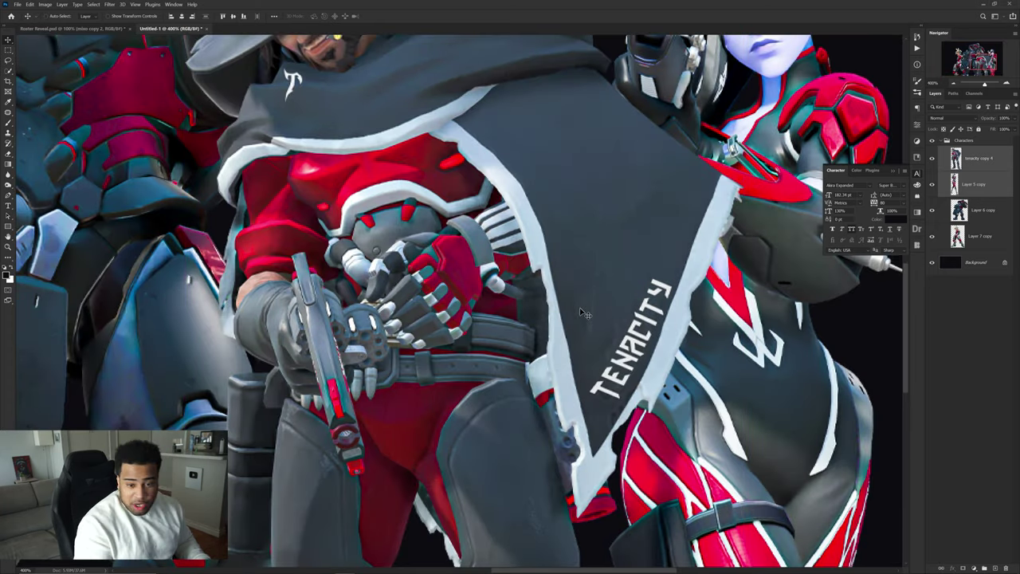
pyautogui.scroll(-4, 583, 312)
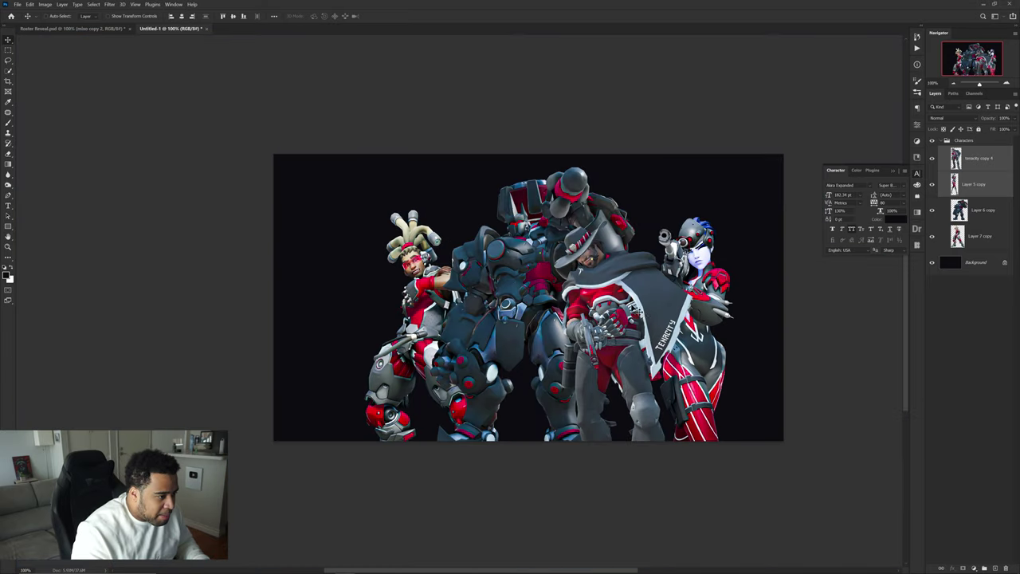
pyautogui.keyDown('ctrl'); pyautogui.click(413, 273); pyautogui.keyUp('ctrl')
pyautogui.keyDown('ctrl'); pyautogui.keyDown('shift'); pyautogui.click(456, 269); pyautogui.keyUp('shift'); pyautogui.keyUp('ctrl')
pyautogui.moveTo(613, 271); pyautogui.dragTo(592, 271)
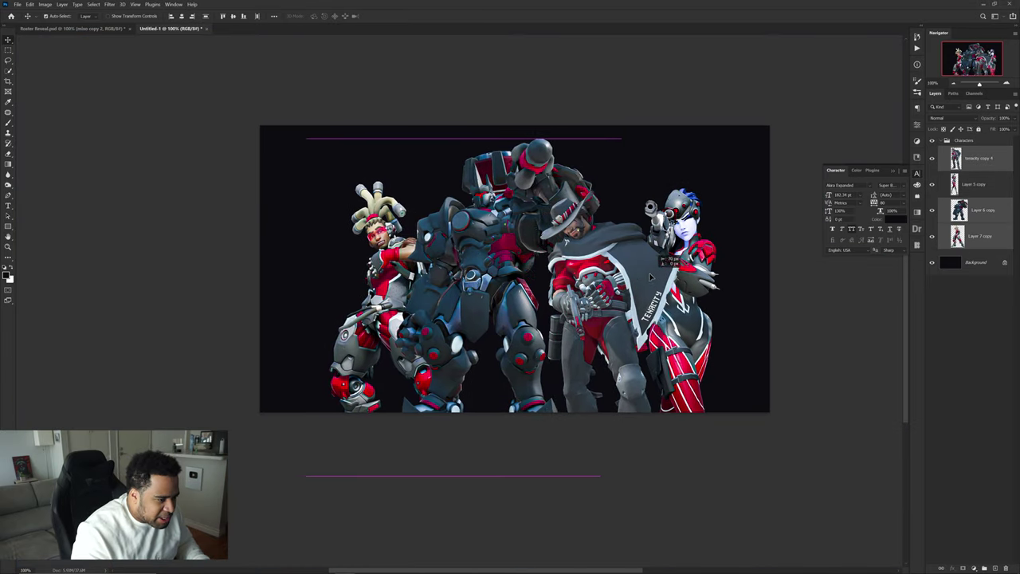
pyautogui.hotkey('ctrl', 'z')
pyautogui.keyDown('ctrl'); pyautogui.keyDown('shift'); pyautogui.click(634, 283); pyautogui.keyUp('shift'); pyautogui.keyUp('ctrl')
pyautogui.moveTo(702, 242); pyautogui.dragTo(673, 269)
pyautogui.click(167, 29)
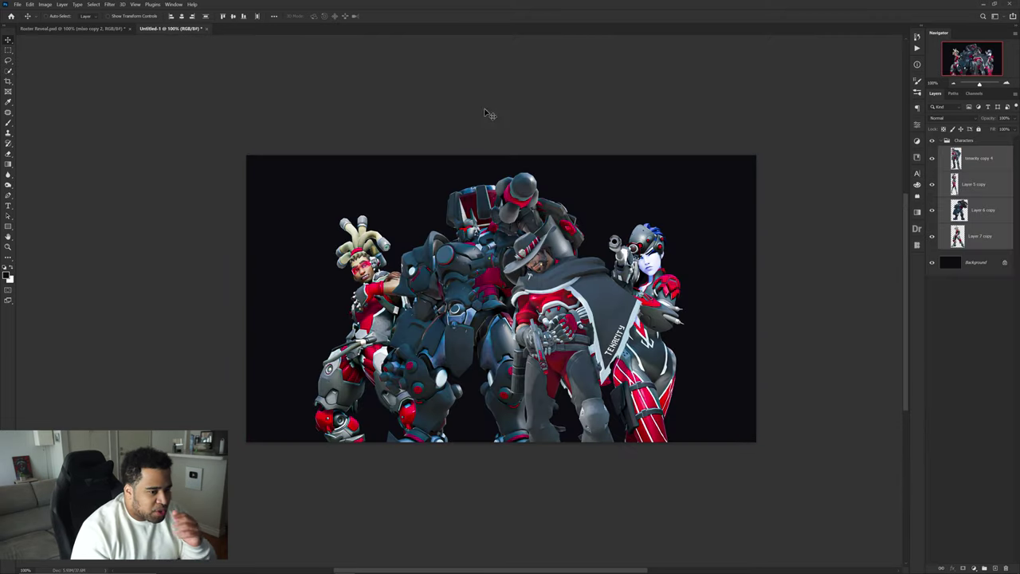
# Step: Switch to Roster Reveal.psd and show the earlier red TENACITY banner layer for reference
pyautogui.click(81, 29)
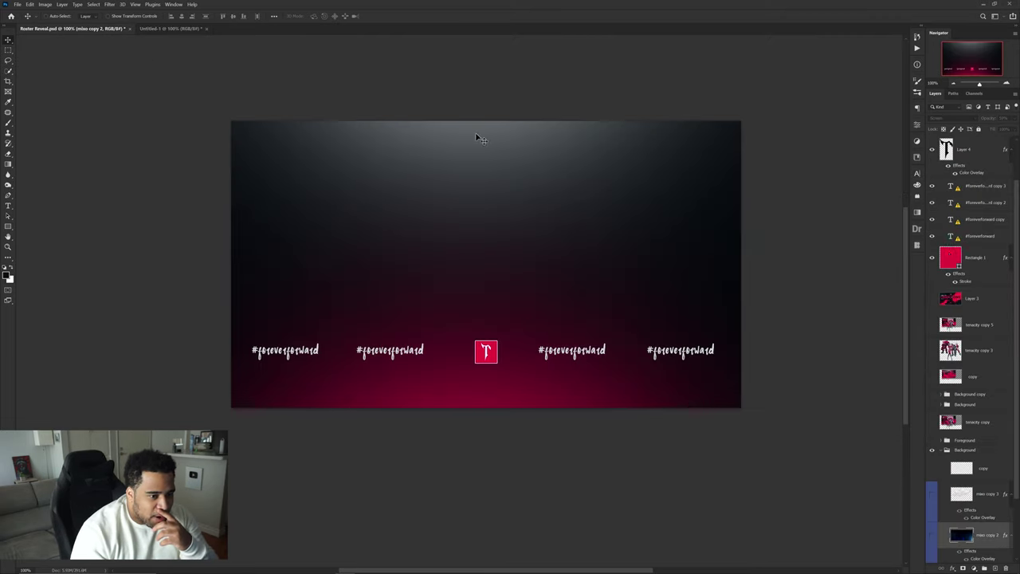
pyautogui.click(931, 347)
pyautogui.click(930, 347)
pyautogui.click(931, 331)
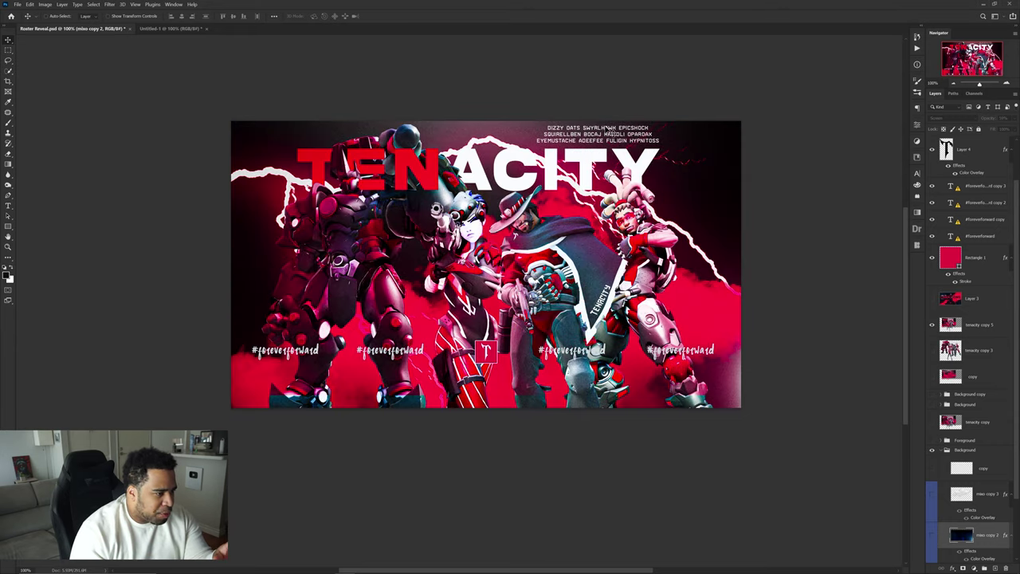
# Step: Add a large white TENACITY title behind the characters in Untitled-1 and a single row of roster names slightly above it
pyautogui.click(177, 30)
pyautogui.press('t')
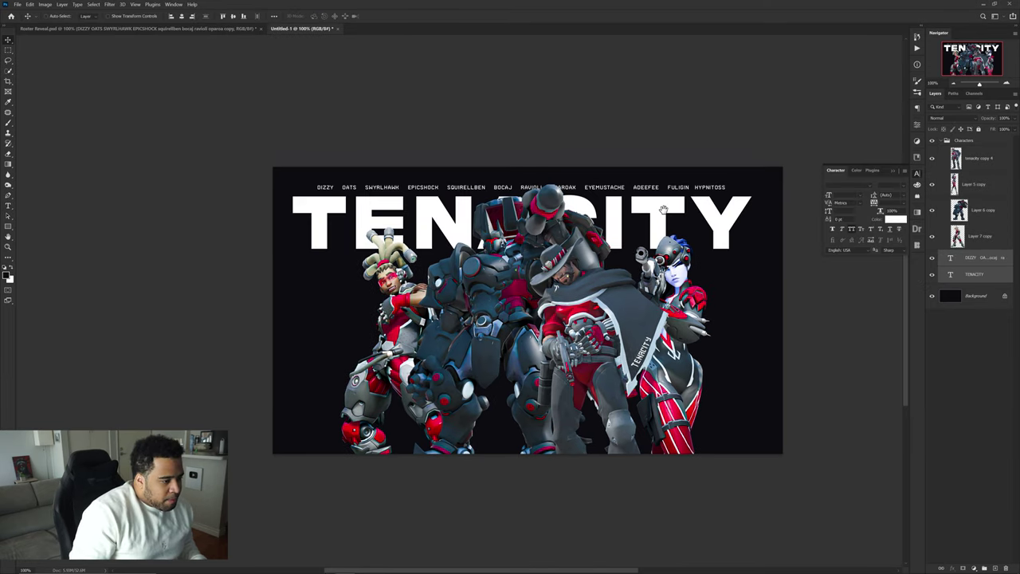
pyautogui.scroll(-1, 664, 202)
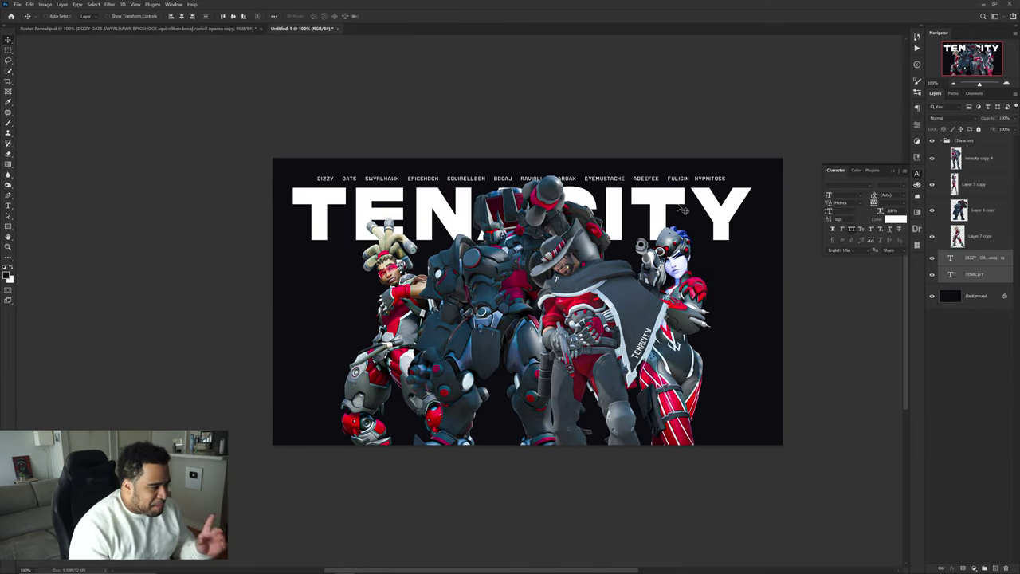
pyautogui.click(660, 154)
pyautogui.click(644, 185)
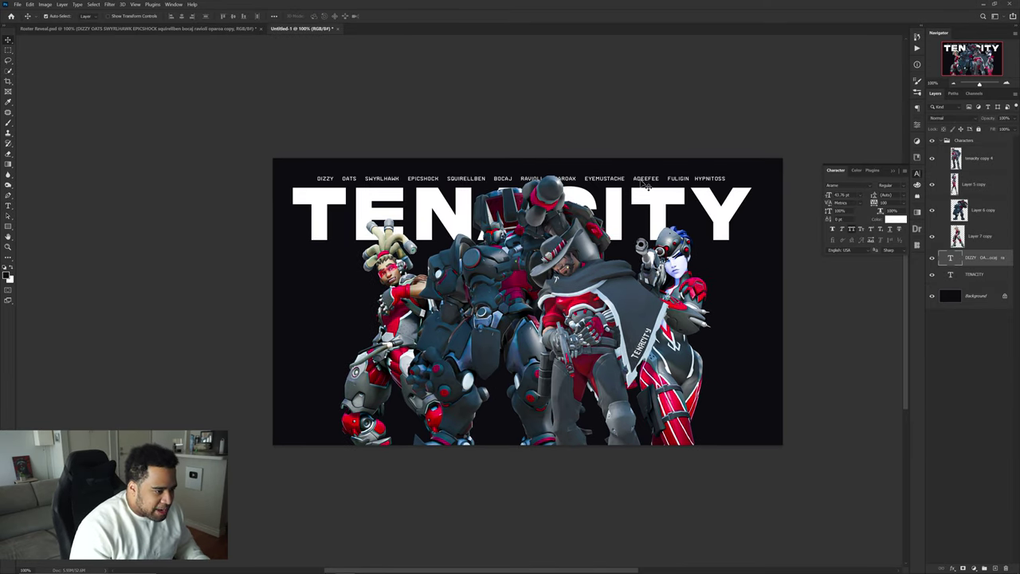
pyautogui.moveTo(644, 185); pyautogui.dragTo(645, 183)
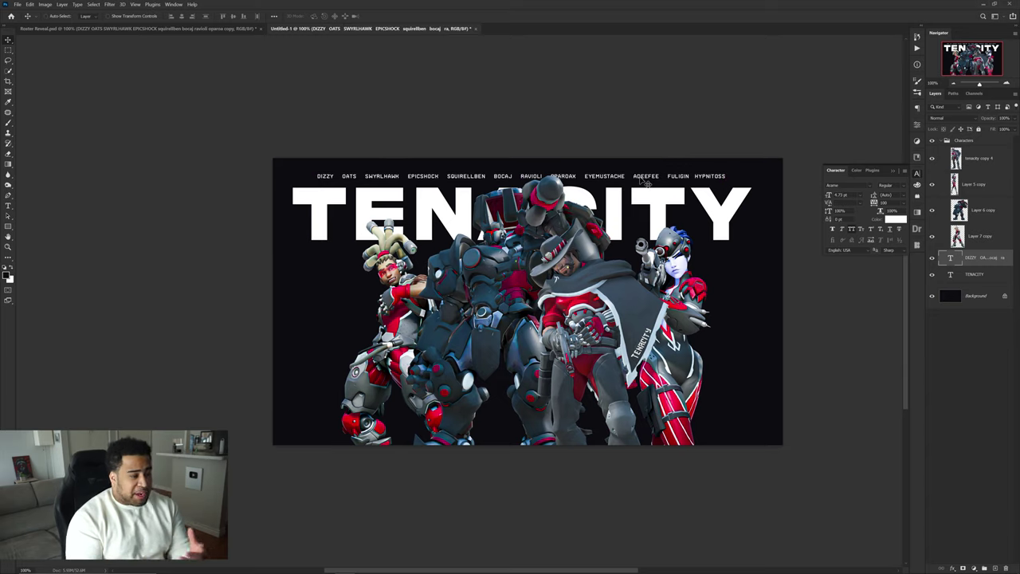
pyautogui.press('ctrl')
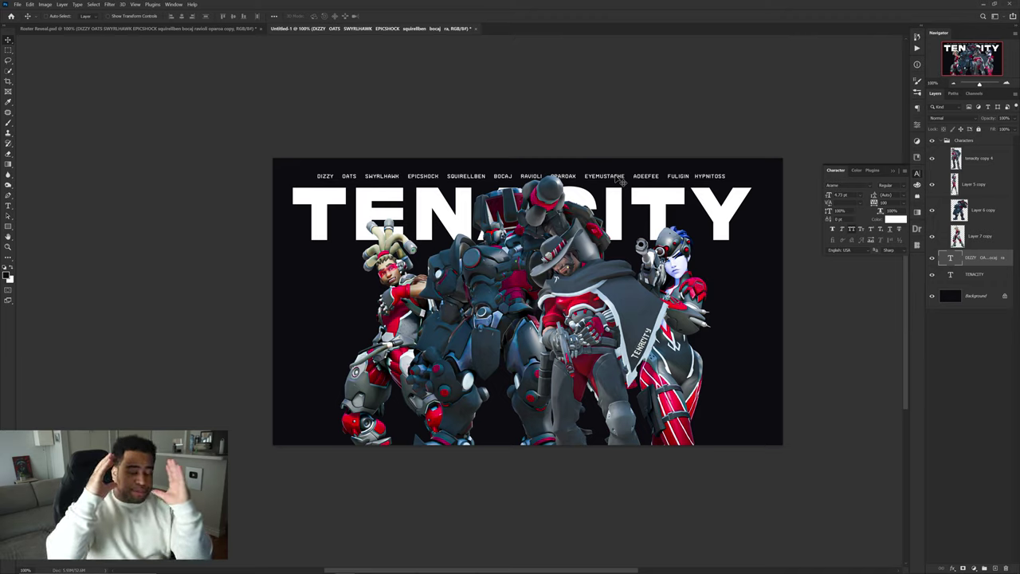
pyautogui.click(635, 177)
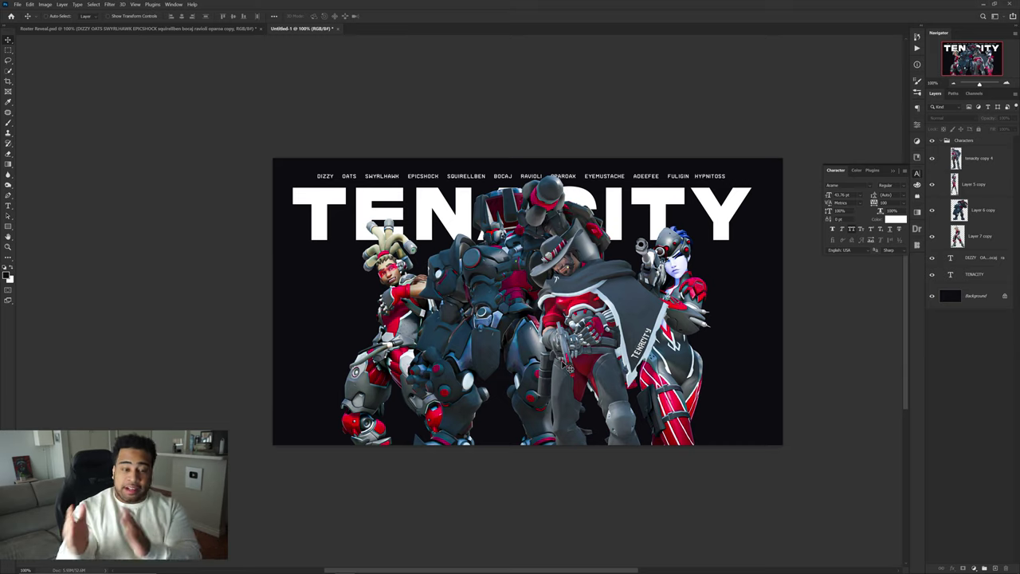
pyautogui.click(617, 162)
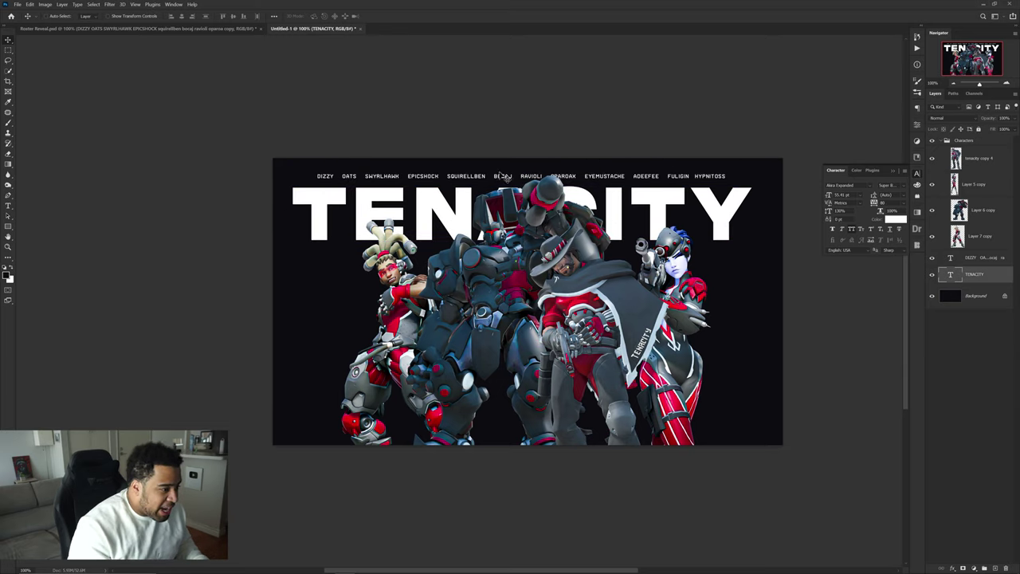
# Step: Switch to Roster Reveal.psd and inspect the original banner's hashtags, logo box and character placement up close
pyautogui.click(101, 30)
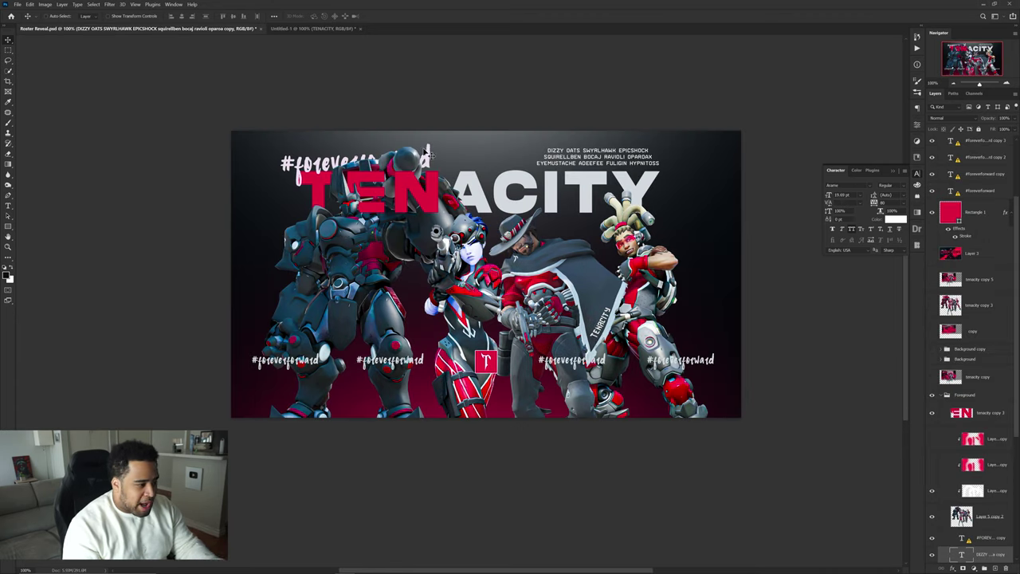
pyautogui.hotkey('ctrl', '-')
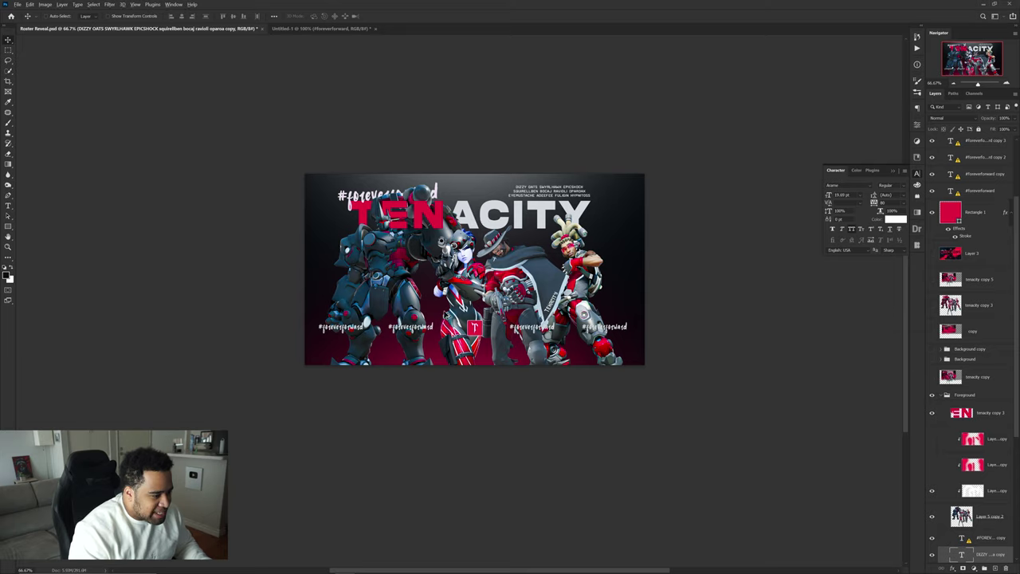
pyautogui.scroll(2, 443, 312)
pyautogui.keyDown('ctrl'); pyautogui.click(444, 312); pyautogui.keyUp('ctrl')
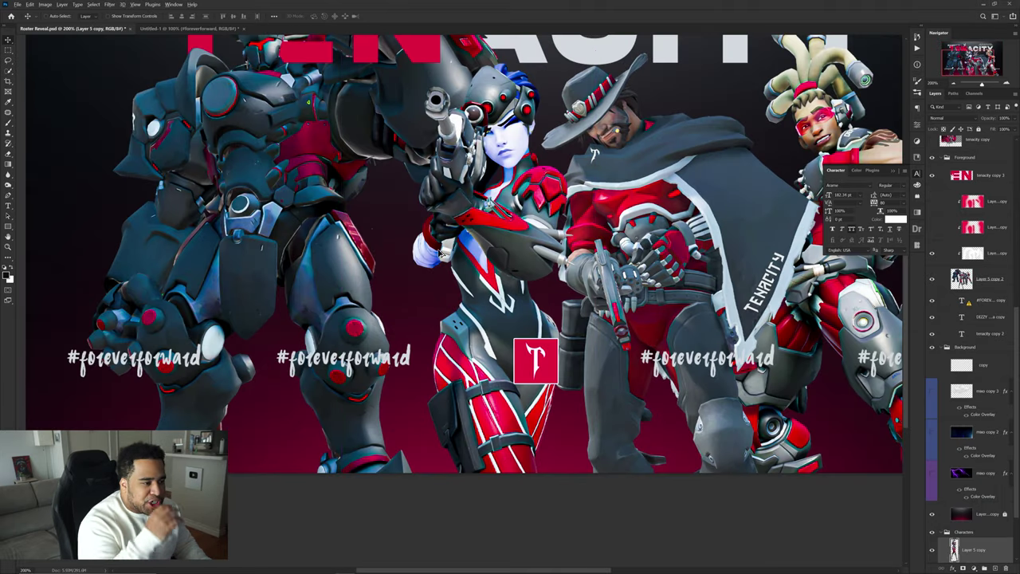
pyautogui.hotkey('ctrl', '-')
pyautogui.hotkey('ctrl', '-')
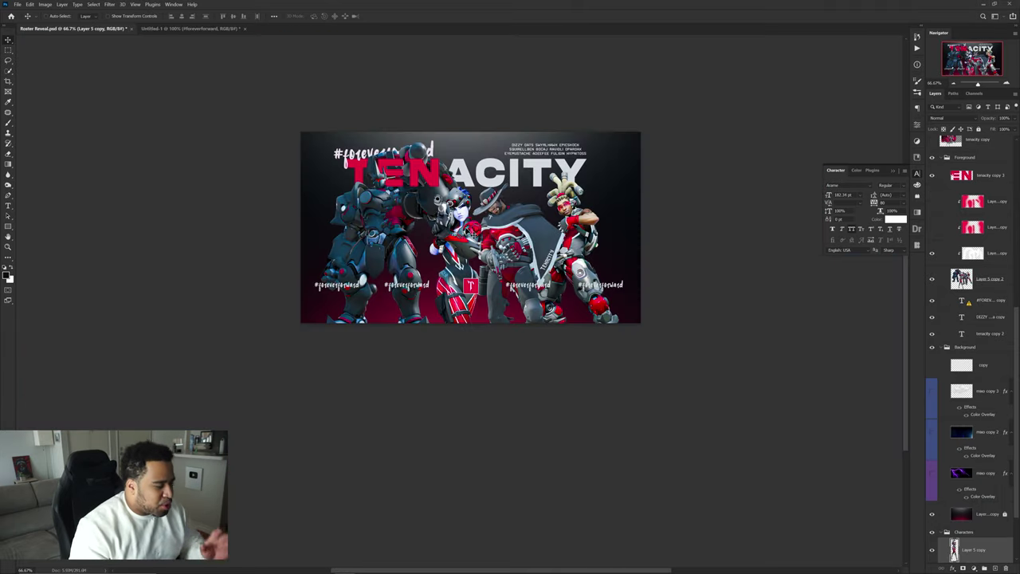
pyautogui.scroll(4, 943, 297)
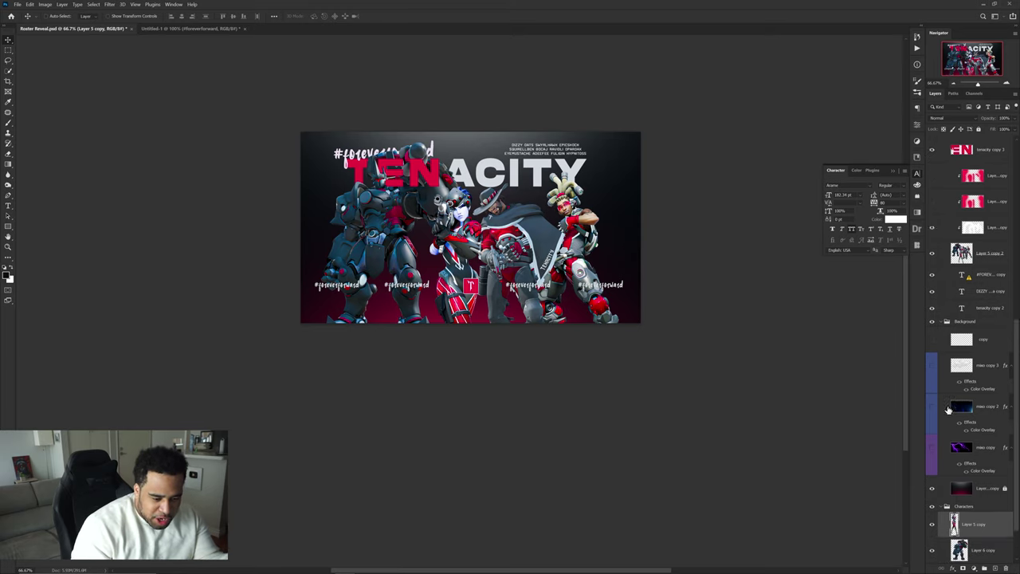
# Step: Show and hide the two red colour layers clipped to the characters to compare the character colouring
pyautogui.click(932, 305)
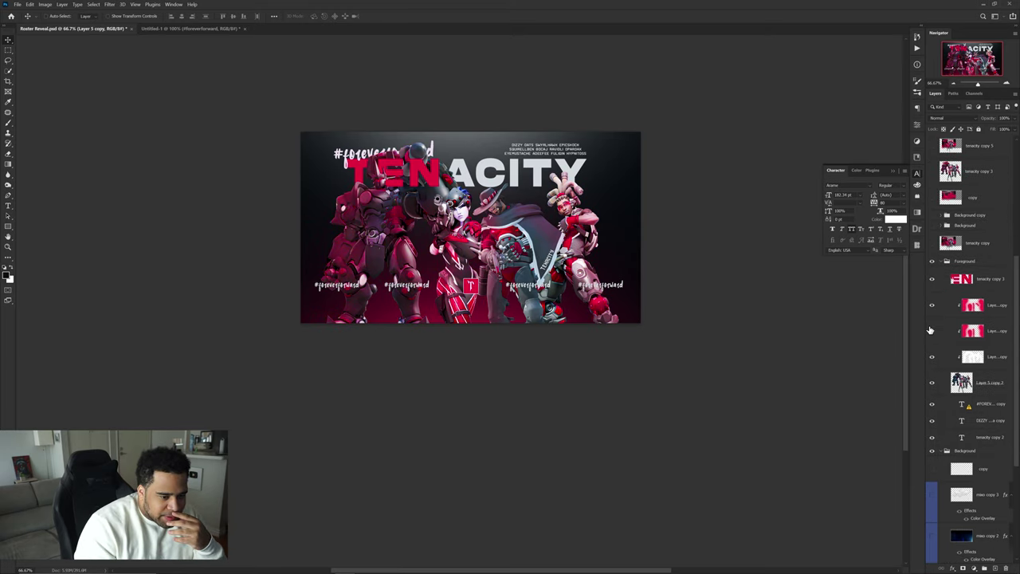
pyautogui.click(933, 307)
pyautogui.click(933, 331)
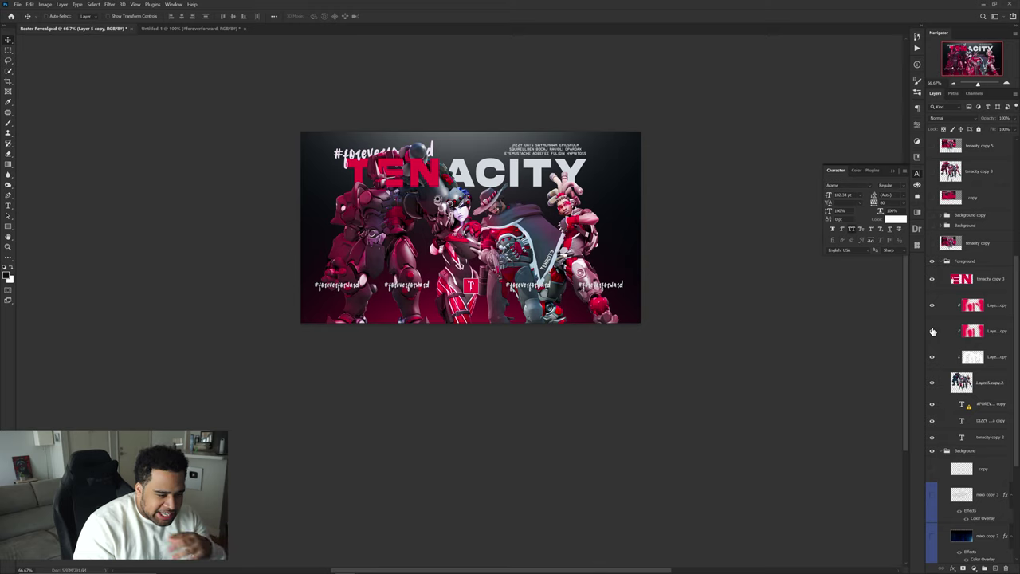
pyautogui.click(933, 331)
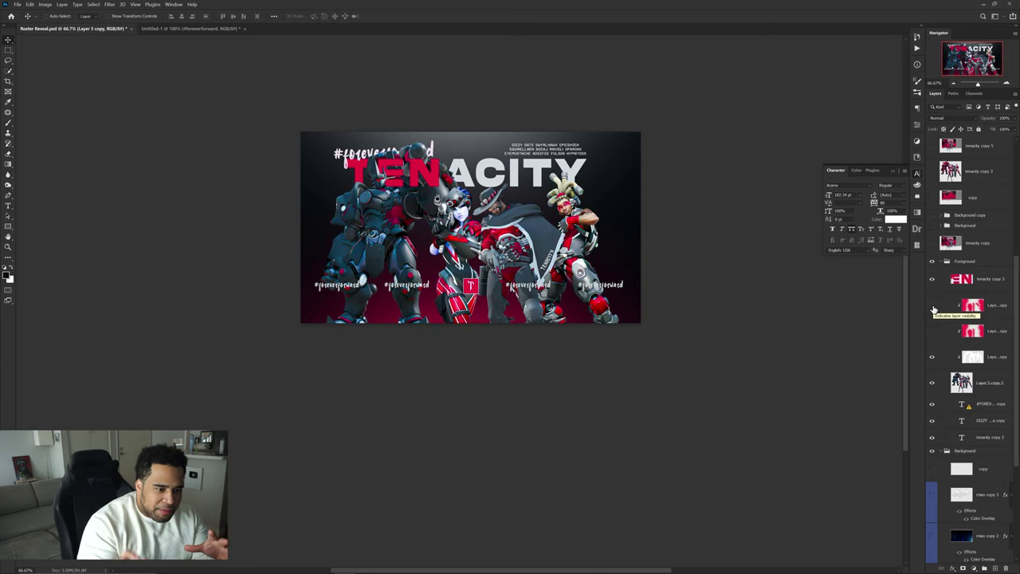
# Step: Show and hide the Layer 1 and Layer 2 reference designs to examine how their characters are lit and coloured
pyautogui.scroll(9, 934, 303)
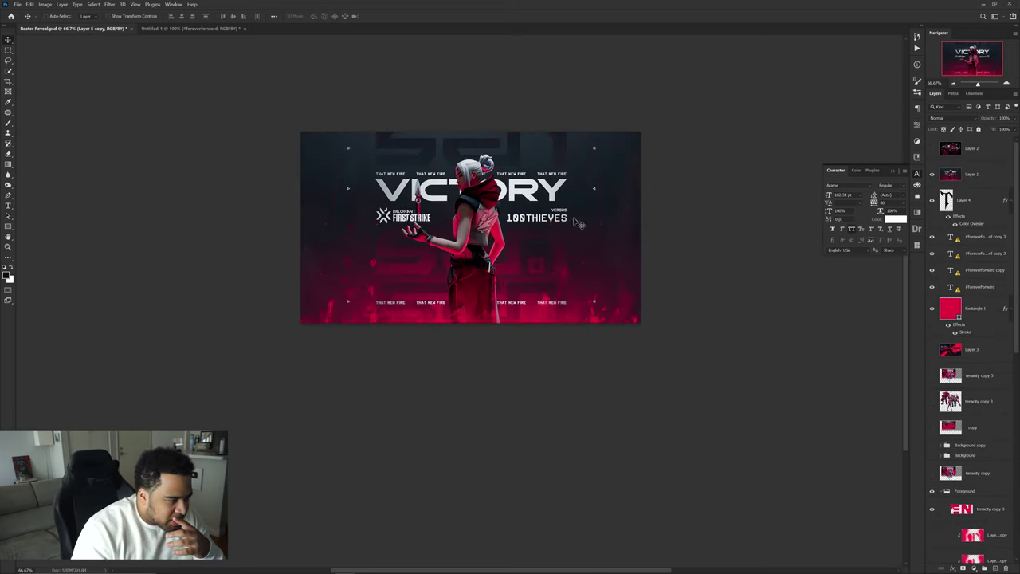
pyautogui.click(931, 174)
pyautogui.click(932, 148)
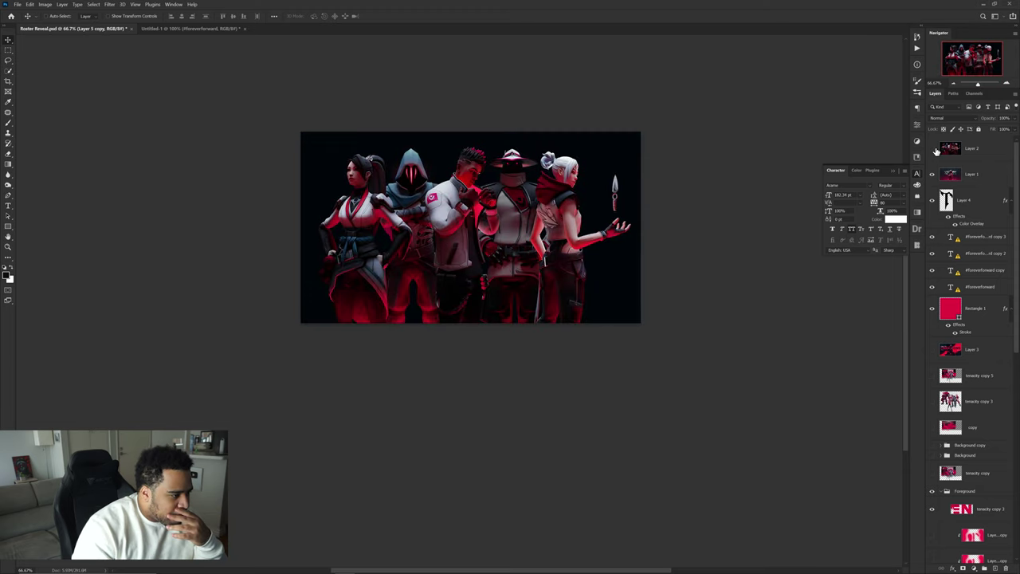
pyautogui.click(932, 149)
# Step: Return to Untitled-1 and convert the character layers to smart objects
pyautogui.click(228, 30)
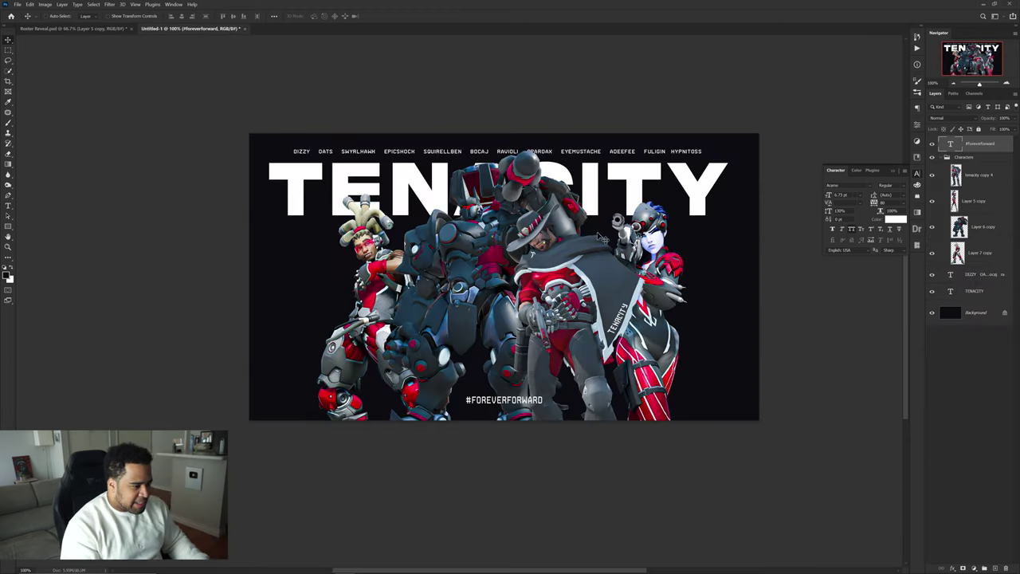
pyautogui.rightClick(984, 239)
pyautogui.click(939, 343)
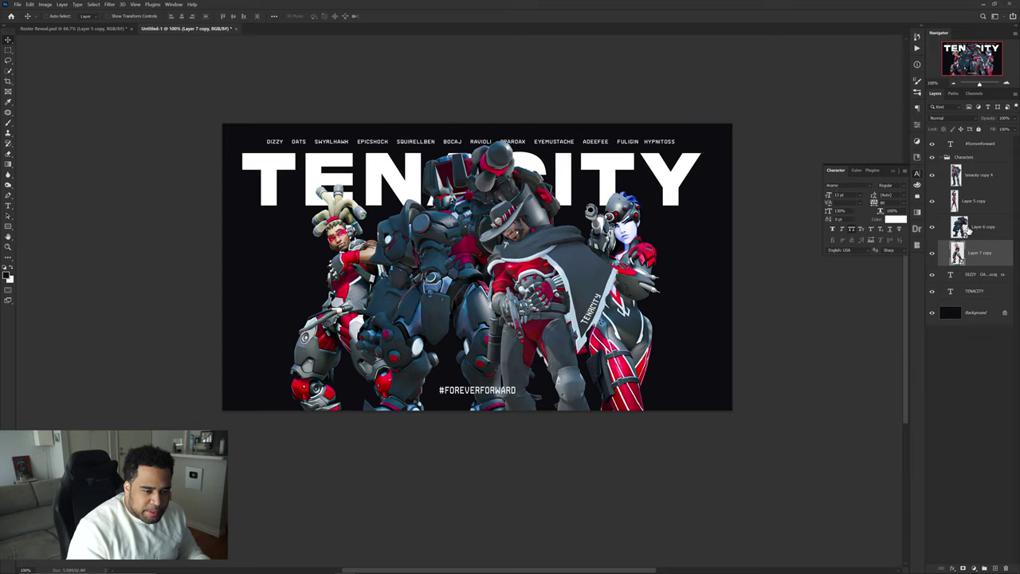
pyautogui.rightClick(968, 192)
pyautogui.click(968, 306)
pyautogui.rightClick(969, 183)
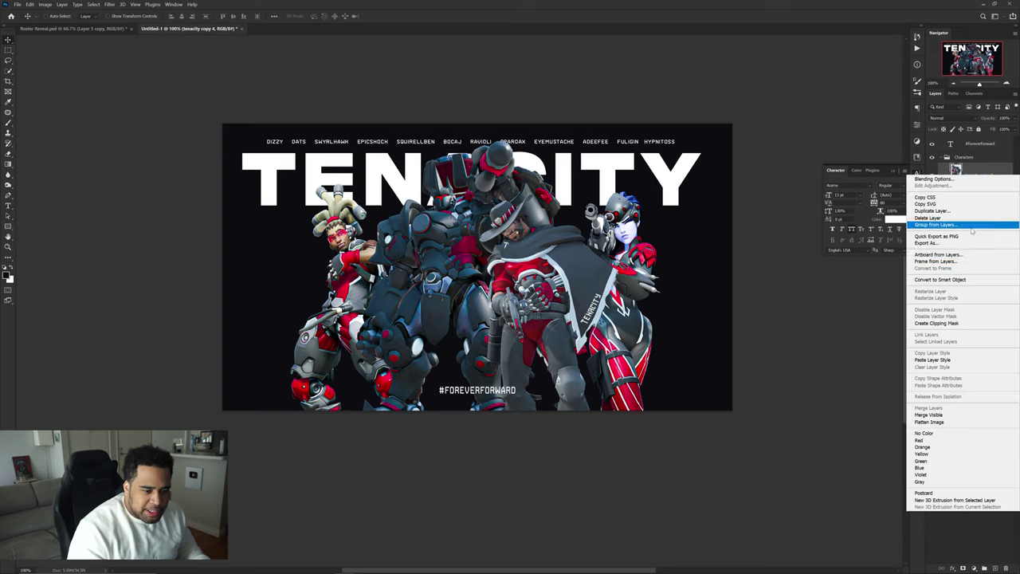
pyautogui.click(972, 279)
# Step: Apply the Camera Raw Filter to the character smart objects, setting the dreadlocked character's Yellows hue to -36
pyautogui.click(984, 228)
pyautogui.click(110, 4)
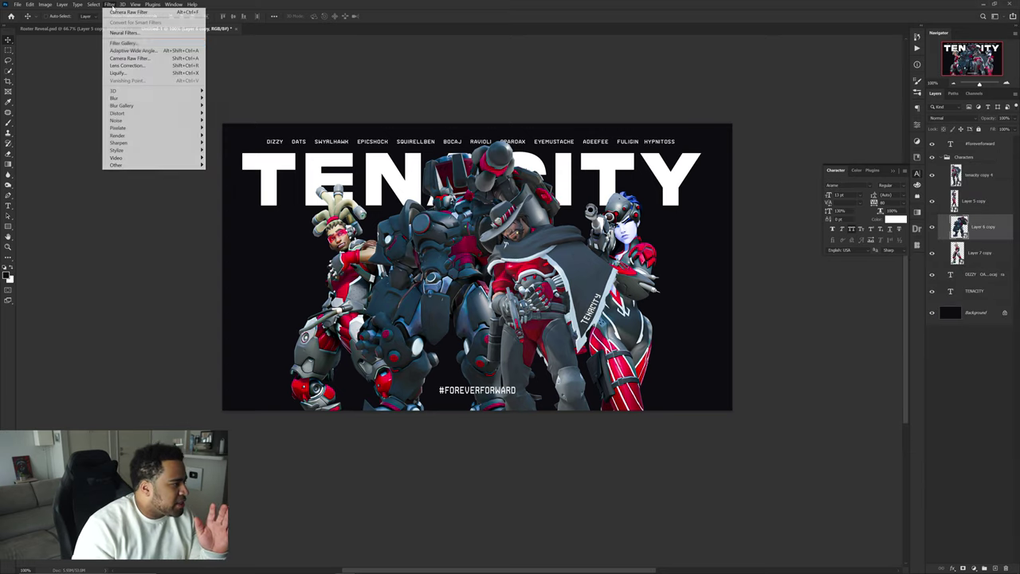
pyautogui.click(120, 60)
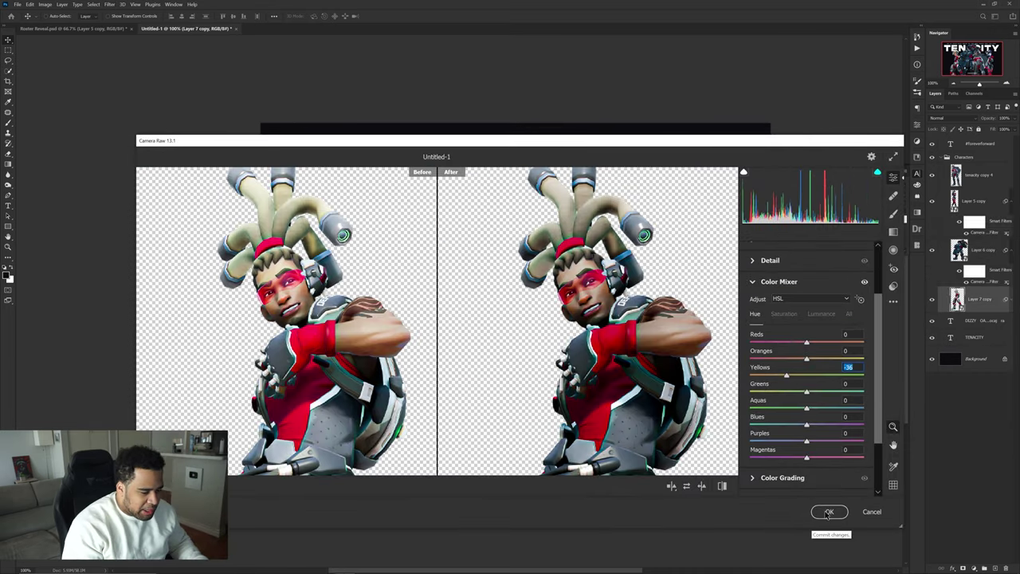
pyautogui.click(829, 511)
pyautogui.moveTo(586, 362); pyautogui.dragTo(574, 367)
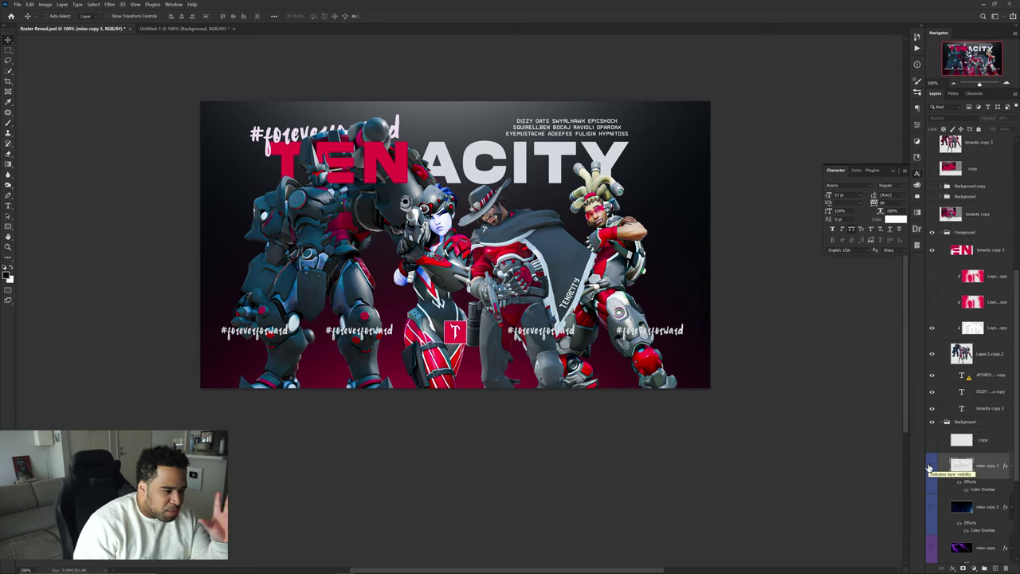
# Step: Show the smoke and lightning layers in the Background group of Roster Reveal.psd to compare their effect behind the characters
pyautogui.click(933, 466)
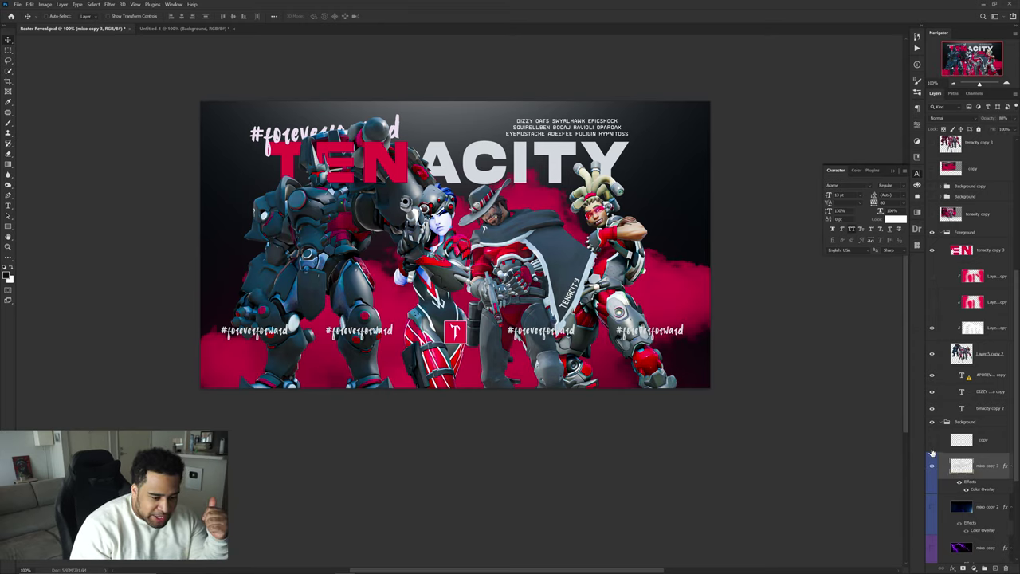
pyautogui.scroll(-3, 937, 506)
pyautogui.click(931, 471)
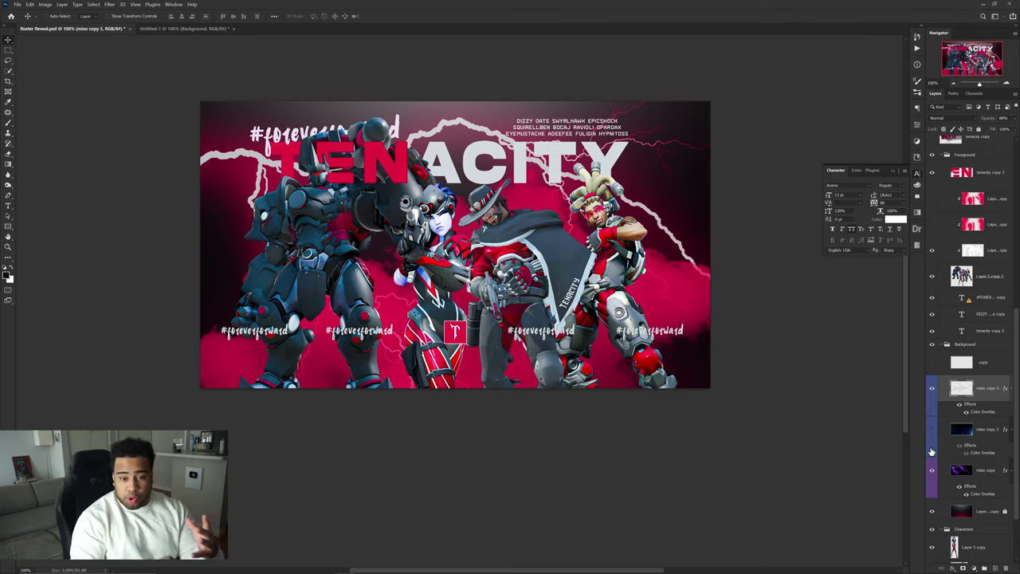
pyautogui.click(932, 388)
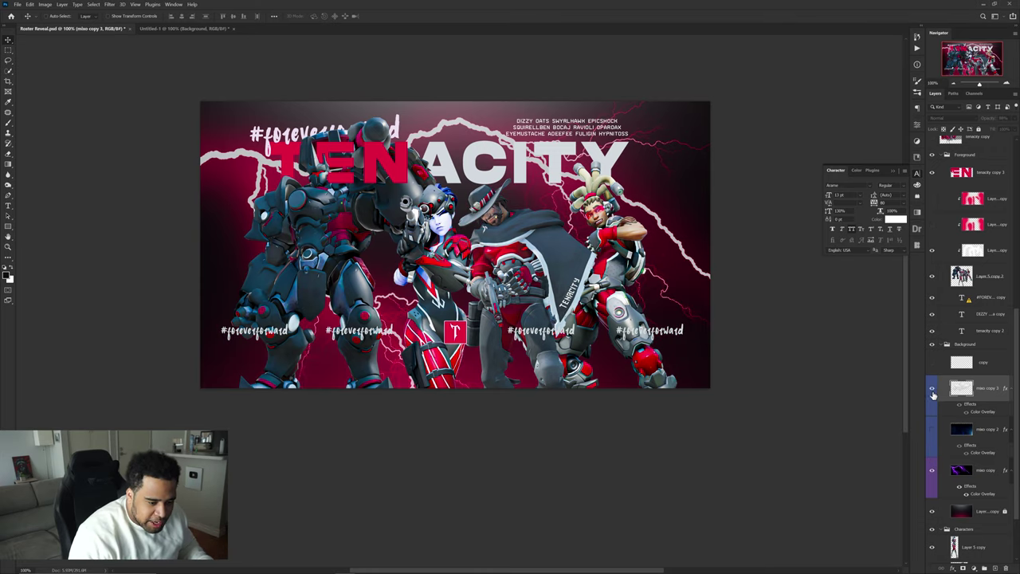
# Step: Copy the smoke layer into Untitled-1 beneath the TENACITY title and rotate it about 13° behind the characters
pyautogui.moveTo(550, 339); pyautogui.dragTo(690, 380)
pyautogui.hotkey('ctrl', 't')
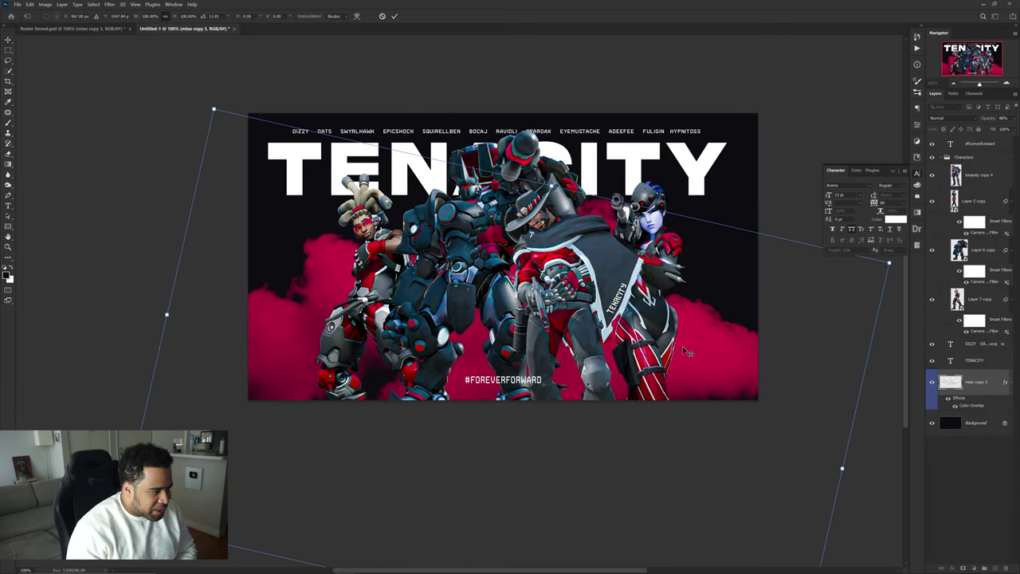
pyautogui.press('Return')
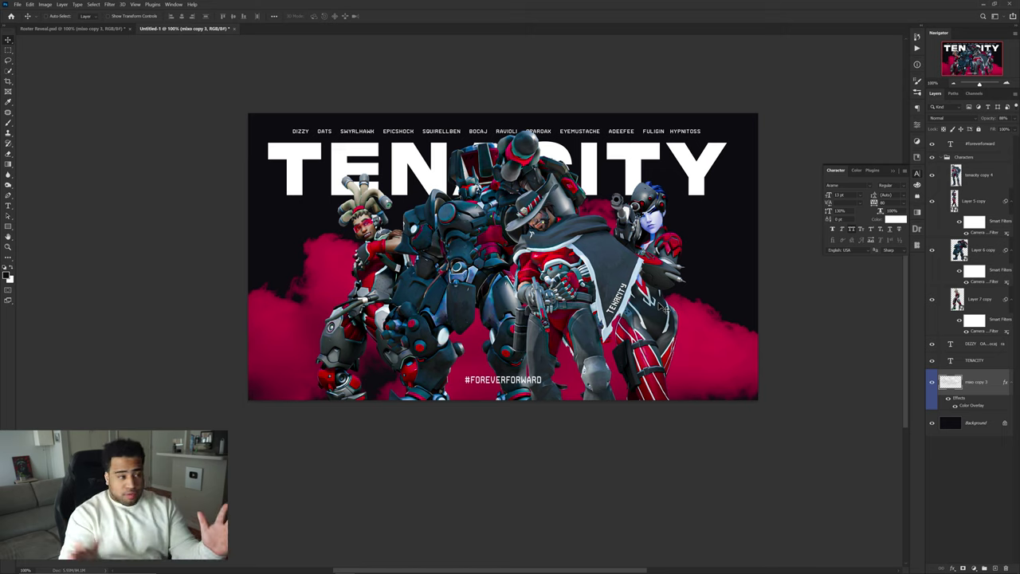
# Step: Check Roster Reveal.psd, return to Untitled-1 and turn off the smoke layer's Color Overlay effect
pyautogui.click(102, 28)
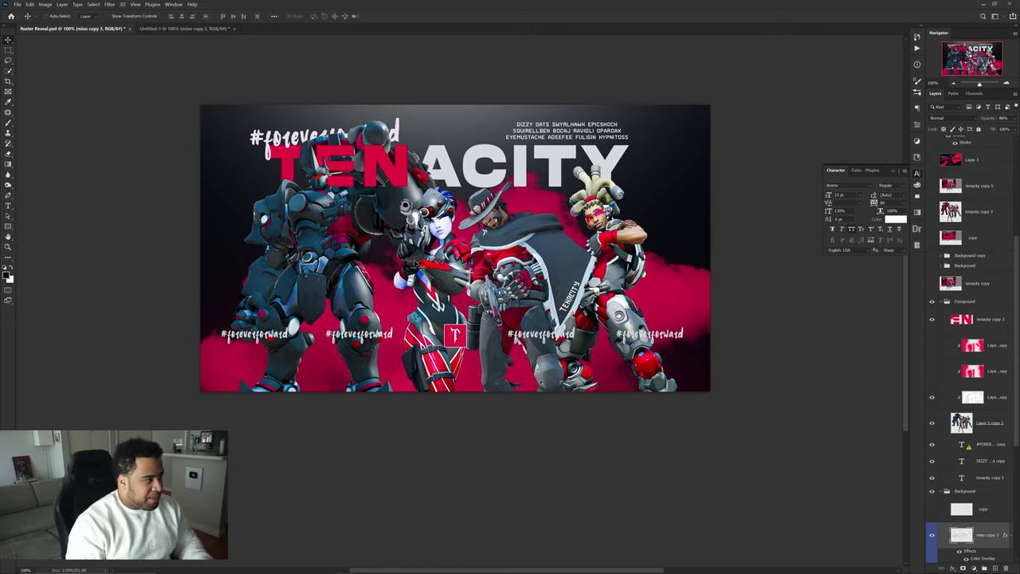
pyautogui.click(175, 30)
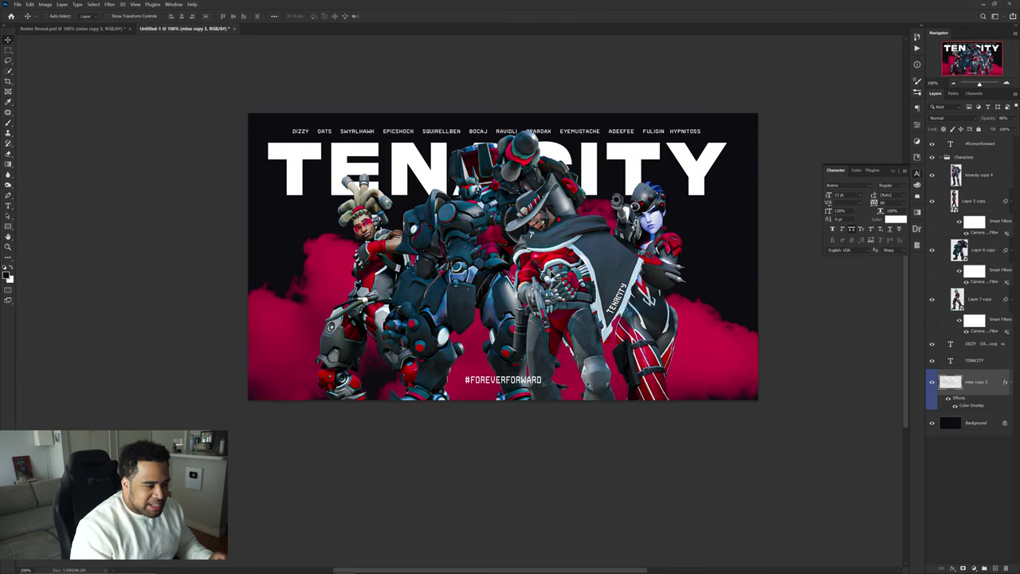
pyautogui.click(955, 405)
pyautogui.click(955, 406)
pyautogui.click(956, 406)
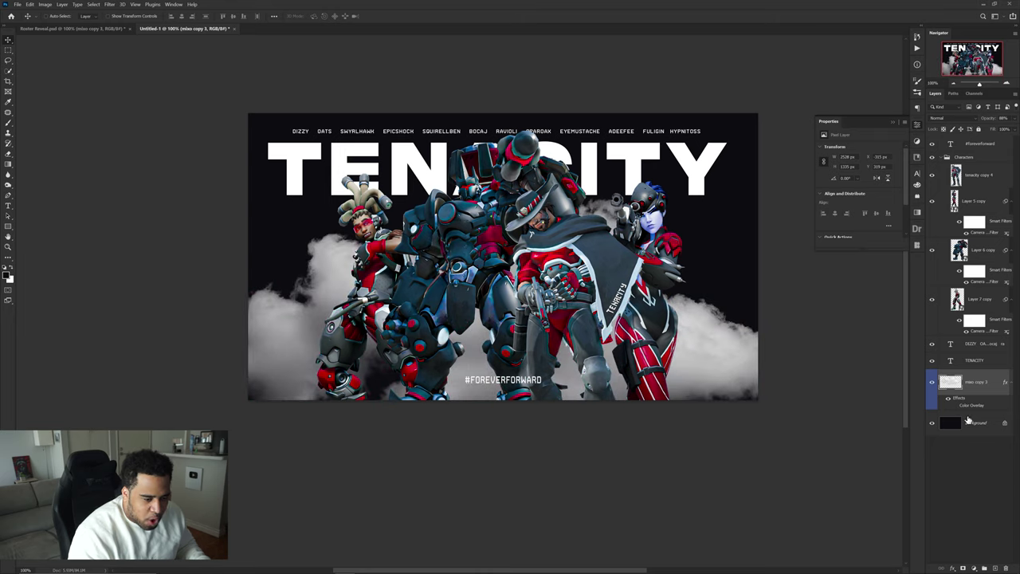
# Step: Add a Gradient Map clipped to the smoke layer and set its white end stop to the red e31a31
pyautogui.click(973, 557)
pyautogui.click(917, 534)
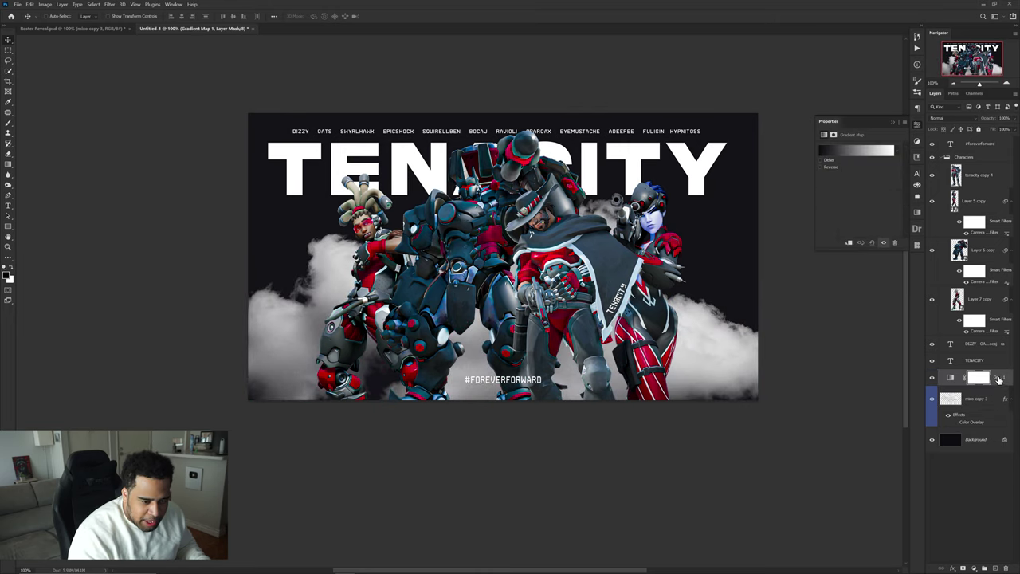
pyautogui.click(856, 150)
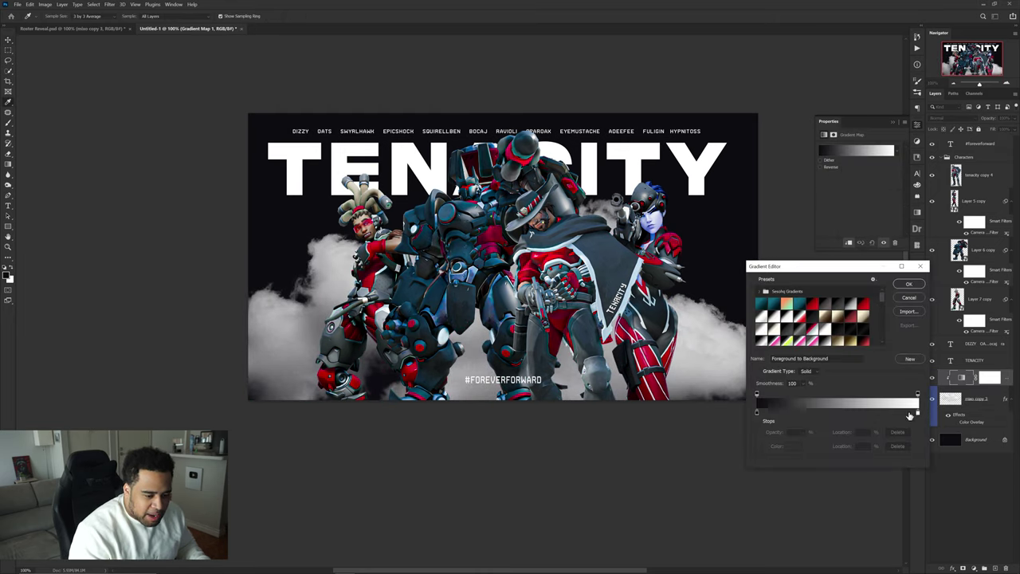
pyautogui.click(918, 415)
pyautogui.doubleClick(917, 415)
pyautogui.hotkey('ctrl', 'v')
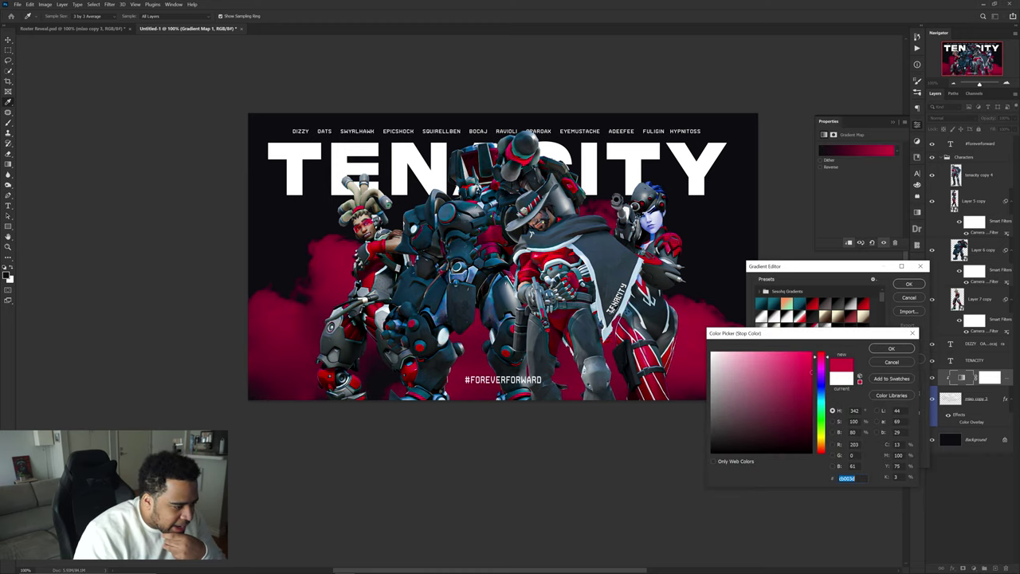
pyautogui.click(552, 253)
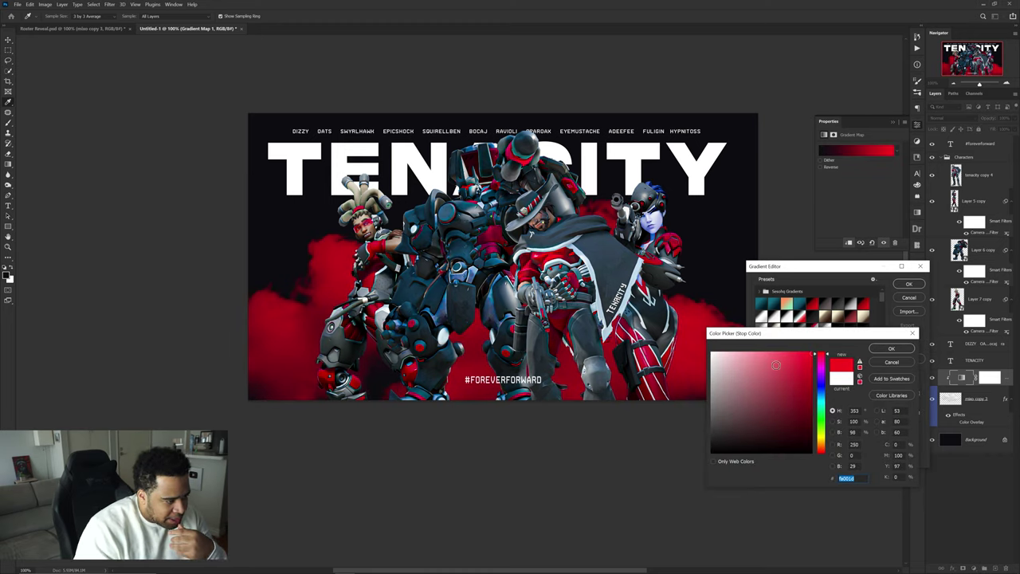
pyautogui.moveTo(776, 364); pyautogui.dragTo(800, 359)
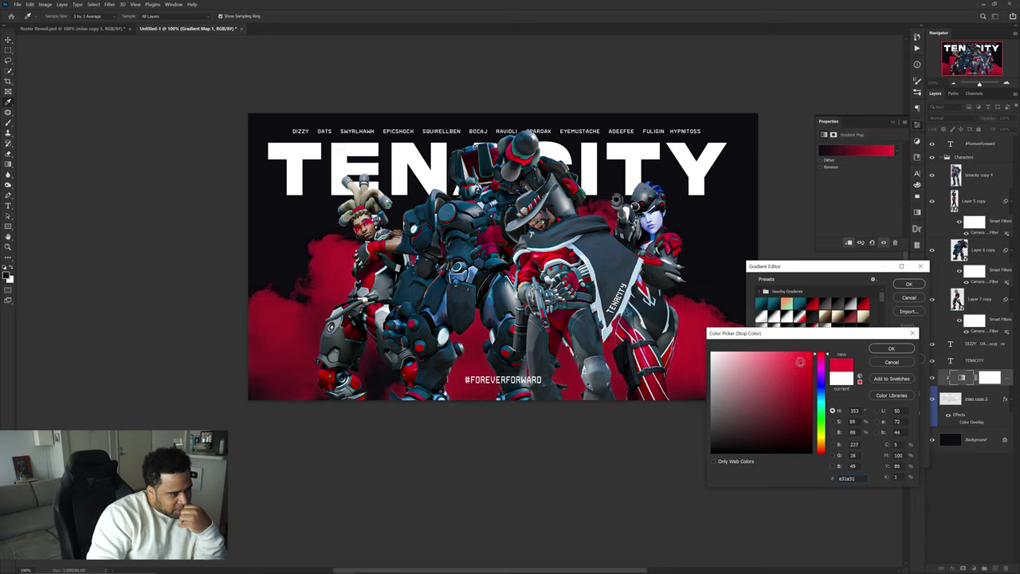
pyautogui.click(890, 349)
pyautogui.click(909, 283)
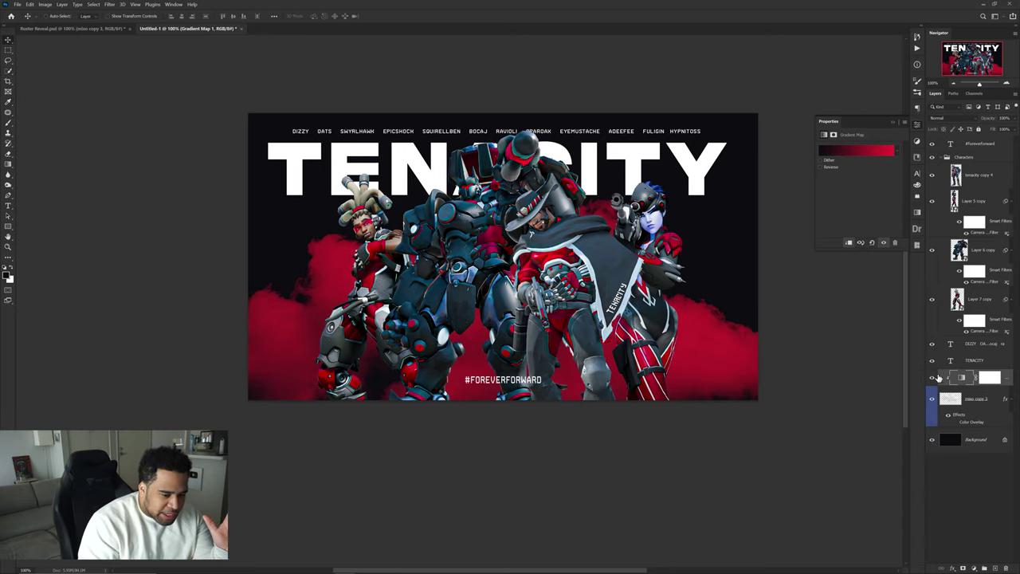
# Step: Reopen the smoke's Gradient Map gradient and shift its midpoint toward the red end stop
pyautogui.click(851, 150)
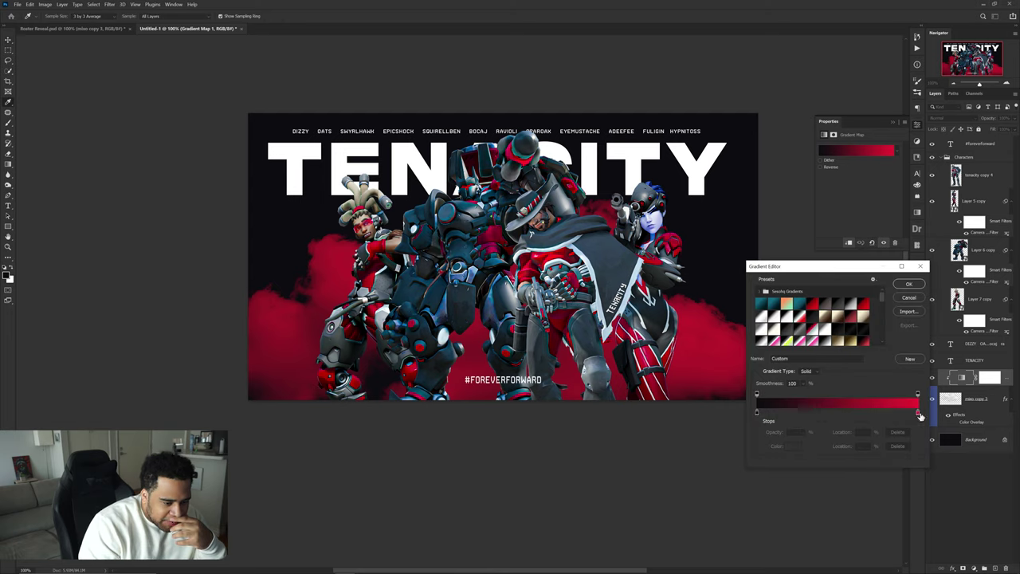
pyautogui.click(918, 414)
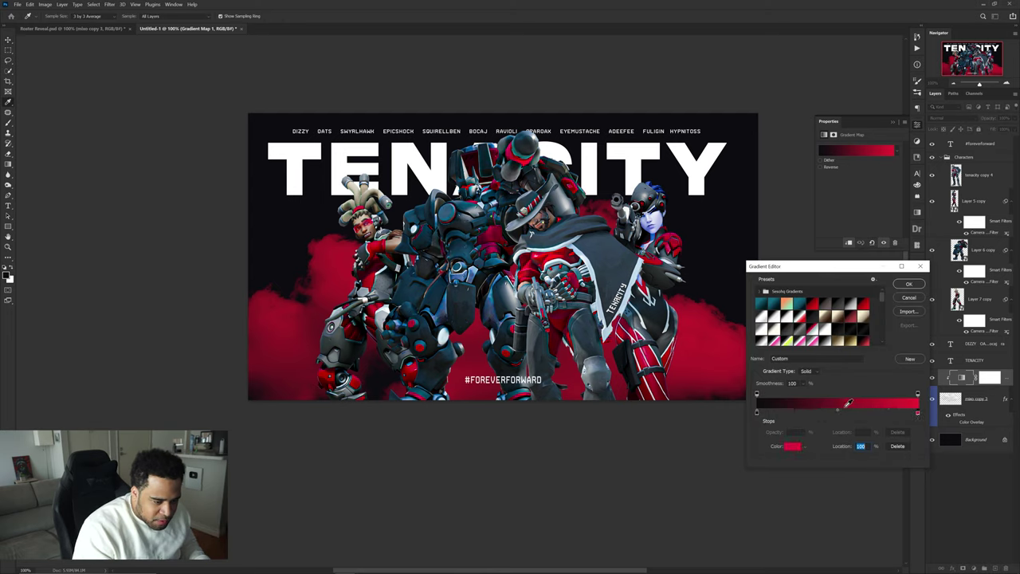
pyautogui.moveTo(838, 413); pyautogui.dragTo(882, 413)
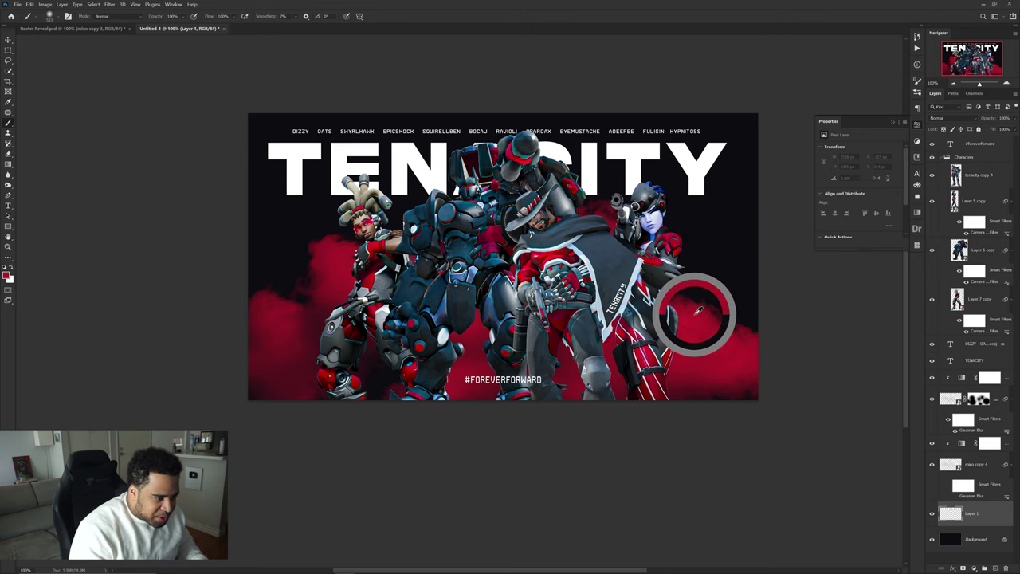
# Step: Paint a red glow across the bottom of Layer 1 with a very large soft brush and shift it downward
pyautogui.moveTo(434, 322); pyautogui.dragTo(446, 311)
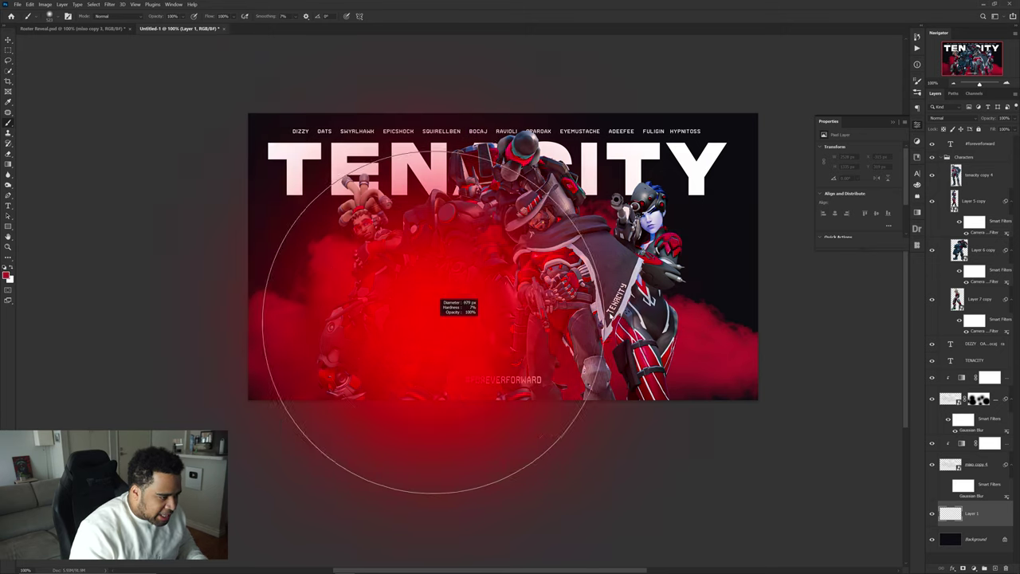
pyautogui.moveTo(610, 316); pyautogui.dragTo(612, 316)
pyautogui.moveTo(403, 313); pyautogui.dragTo(484, 332)
pyautogui.moveTo(279, 498)
pyautogui.mouseDown()
pyautogui.moveTo(509, 512)
pyautogui.moveTo(800, 511)
pyautogui.mouseUp()
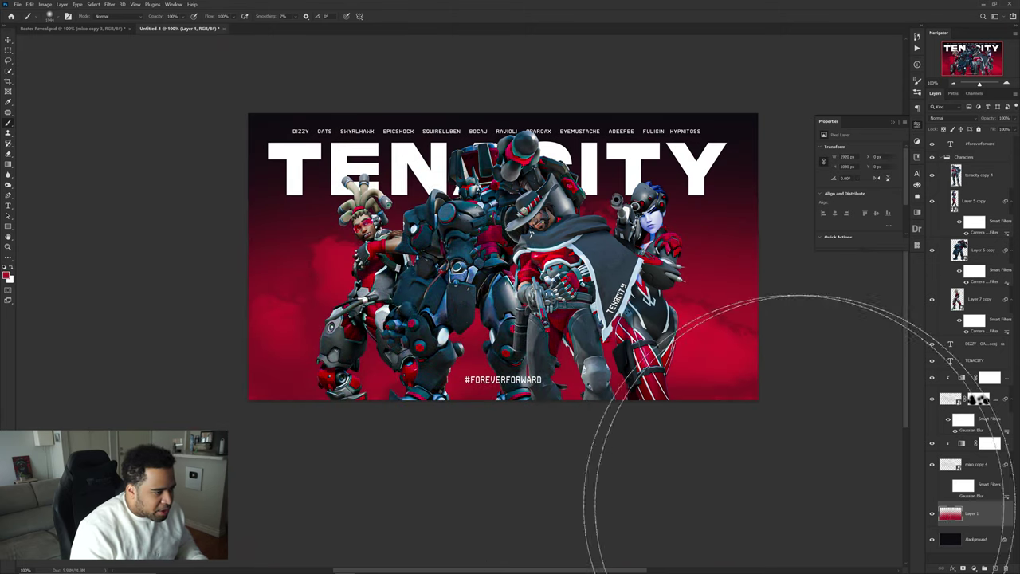
pyautogui.press('v')
pyautogui.moveTo(712, 239)
pyautogui.mouseDown()
pyautogui.moveTo(709, 312)
pyautogui.moveTo(706, 300)
pyautogui.mouseUp()
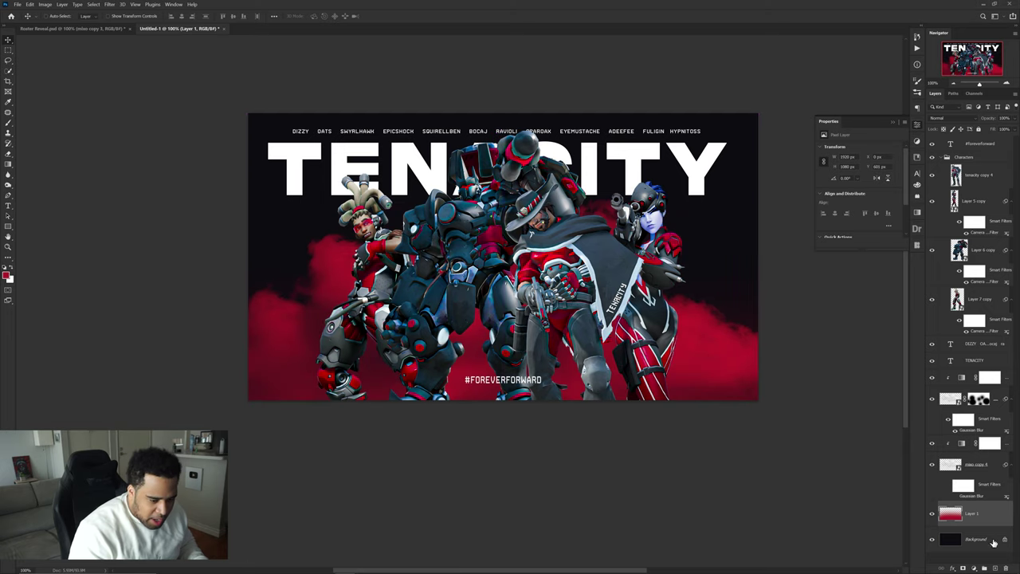
# Step: Try the painted red glow layer above the smoke layers and return it beneath them
pyautogui.moveTo(972, 505); pyautogui.dragTo(990, 368)
pyautogui.moveTo(748, 376); pyautogui.dragTo(737, 389)
pyautogui.moveTo(983, 387); pyautogui.dragTo(980, 520)
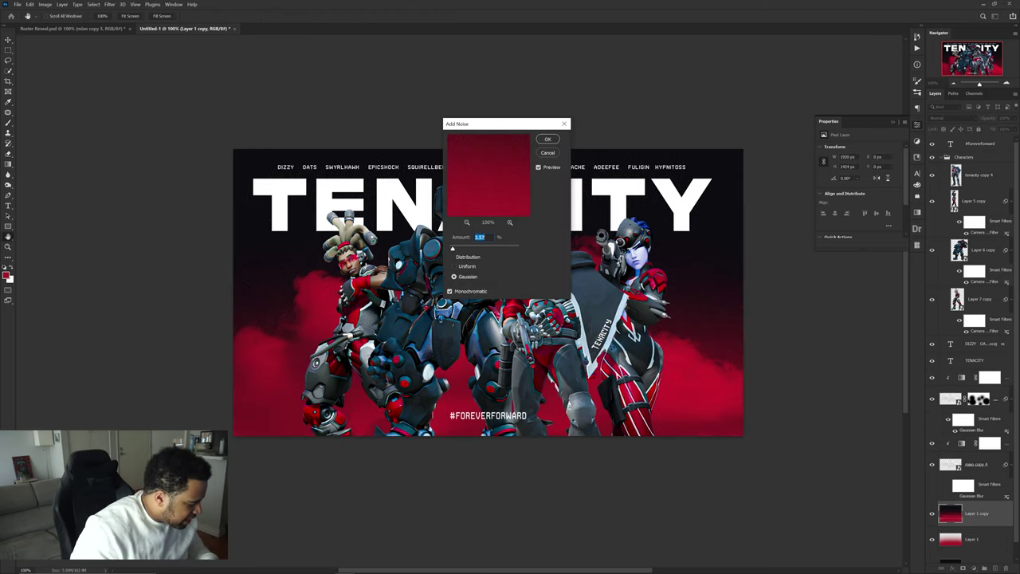
# Step: Add 2% Gaussian monochromatic noise to the Layer 1 copy gradient
pyautogui.write('2')
pyautogui.click(550, 141)
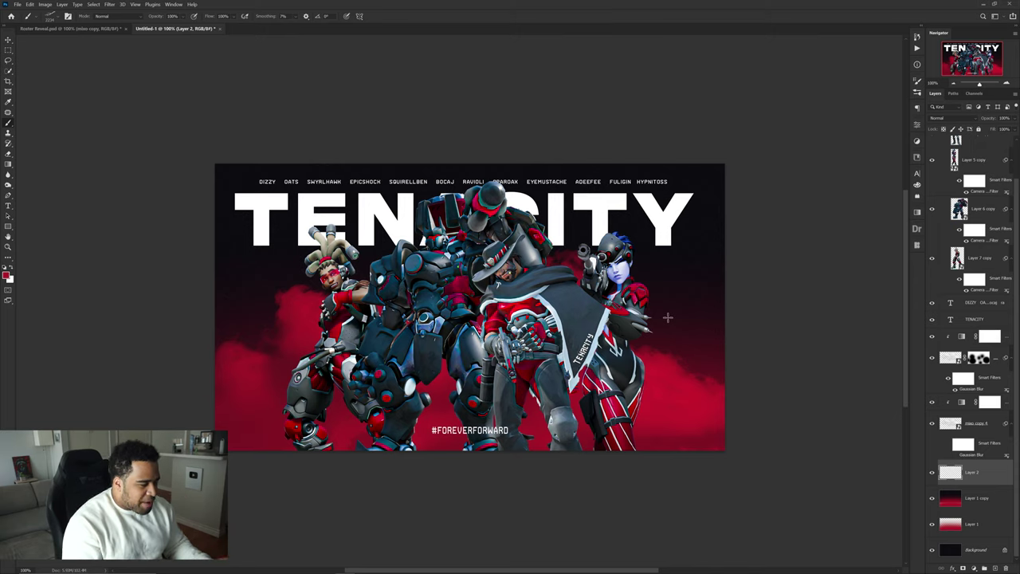
# Step: Stamp a red lightning bolt on Layer 2 near the banner's right edge and select the 2234 lightning brush
pyautogui.moveTo(679, 304); pyautogui.dragTo(642, 303)
pyautogui.click(715, 241)
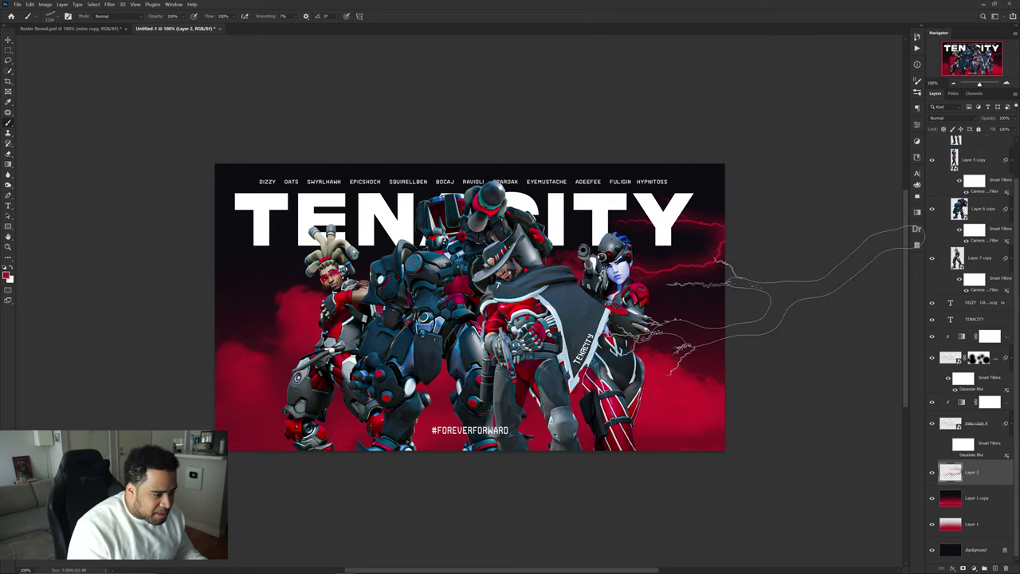
pyautogui.hotkey('ctrl', 'z')
pyautogui.click(752, 245)
pyautogui.rightClick(647, 300)
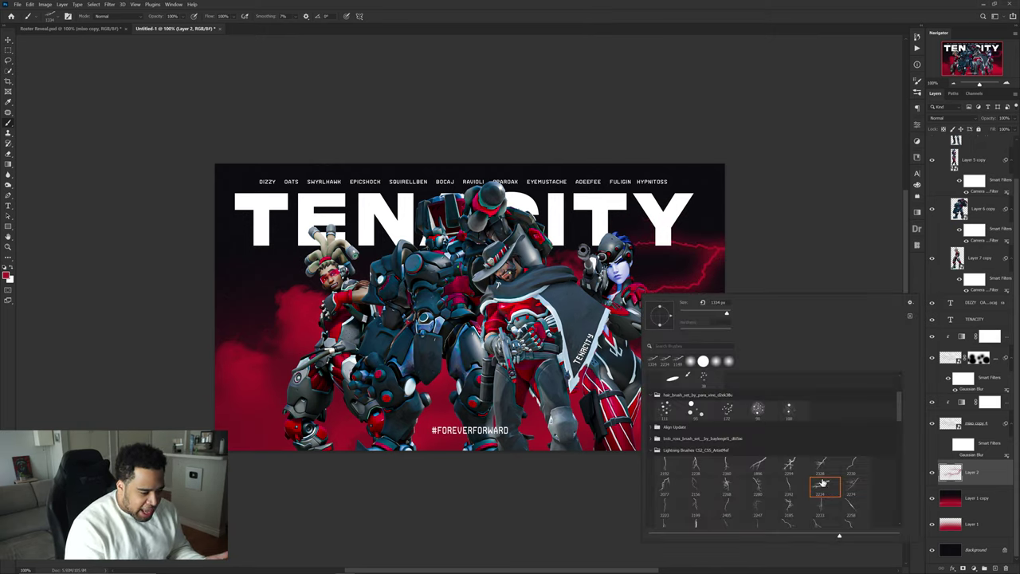
pyautogui.click(822, 483)
# Step: Check the lightning in Roster Reveal.psd, then shift Untitled-1's Layer 2 lightning toward the banner's upper-right edge
pyautogui.click(76, 29)
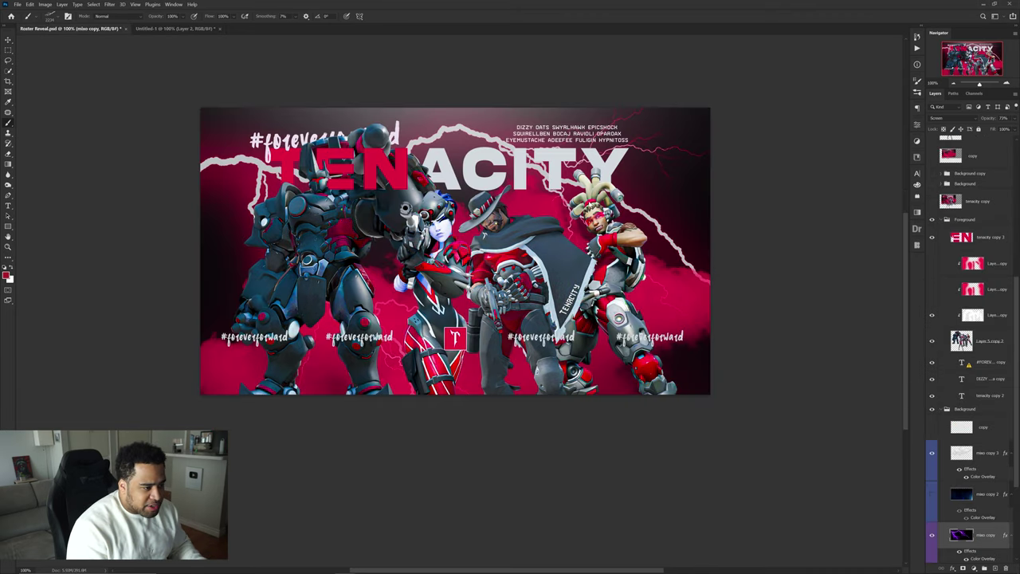
pyautogui.press('v')
pyautogui.moveTo(571, 109); pyautogui.dragTo(585, 142)
pyautogui.moveTo(538, 102); pyautogui.dragTo(472, 131)
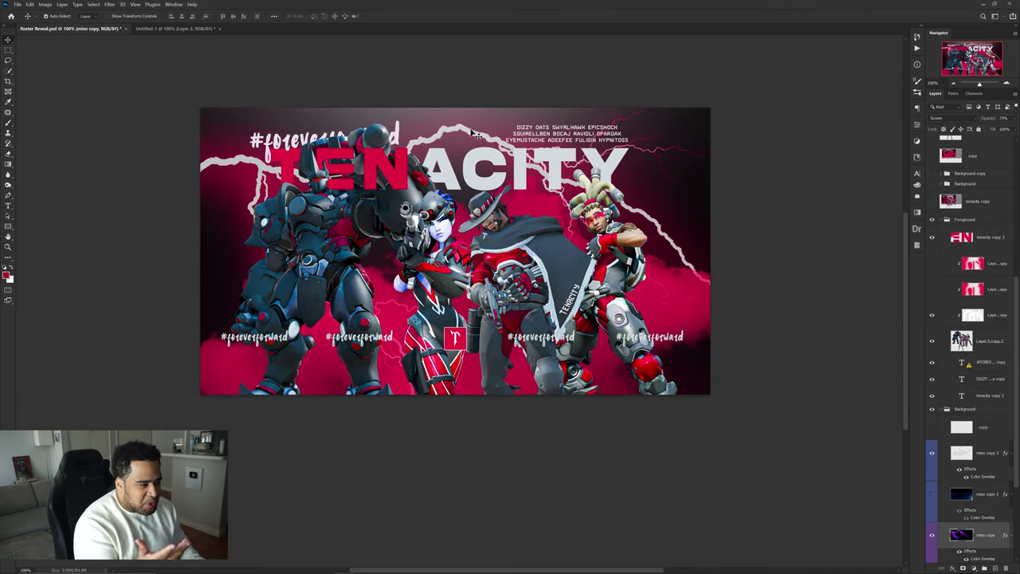
pyautogui.click(176, 28)
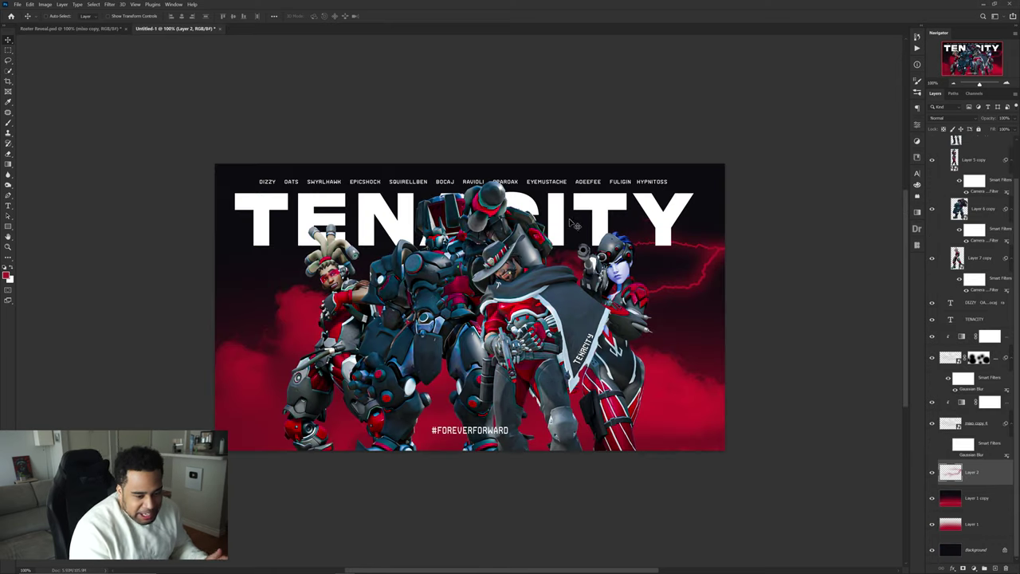
pyautogui.moveTo(624, 287); pyautogui.dragTo(715, 254)
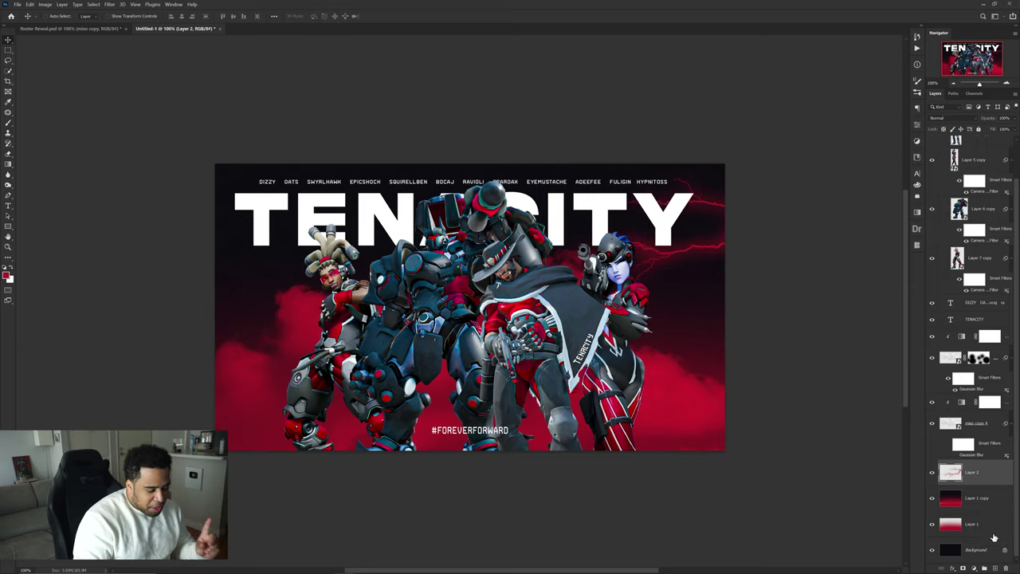
# Step: Create a new layer and stamp a branching red bolt in the banner's upper-left area using a Lightning Brushes CS2_CS5 brush
pyautogui.click(996, 567)
pyautogui.press('b')
pyautogui.rightClick(463, 231)
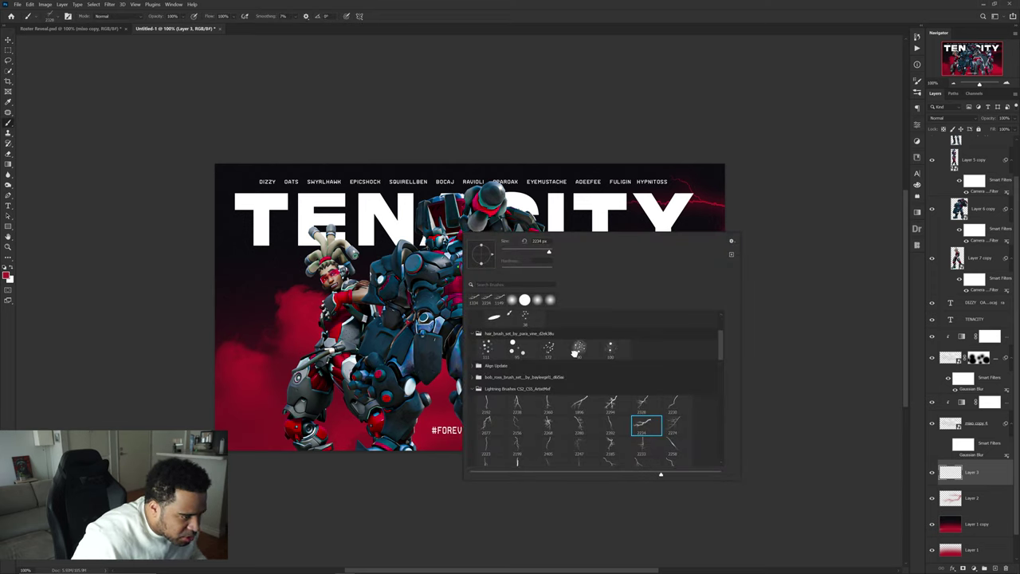
pyautogui.doubleClick(644, 404)
pyautogui.rightClick(386, 232)
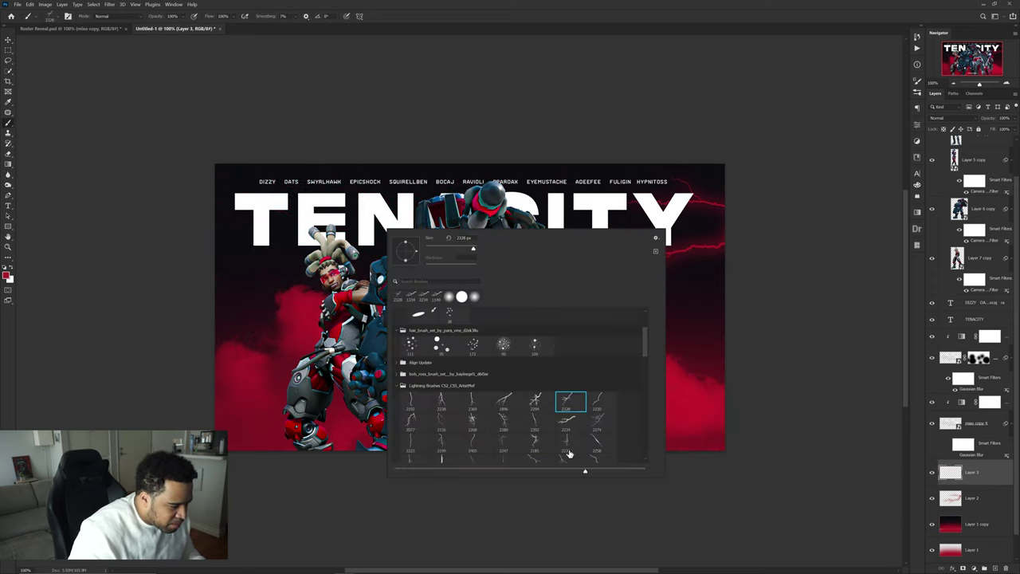
pyautogui.scroll(-2, 539, 448)
pyautogui.click(574, 440)
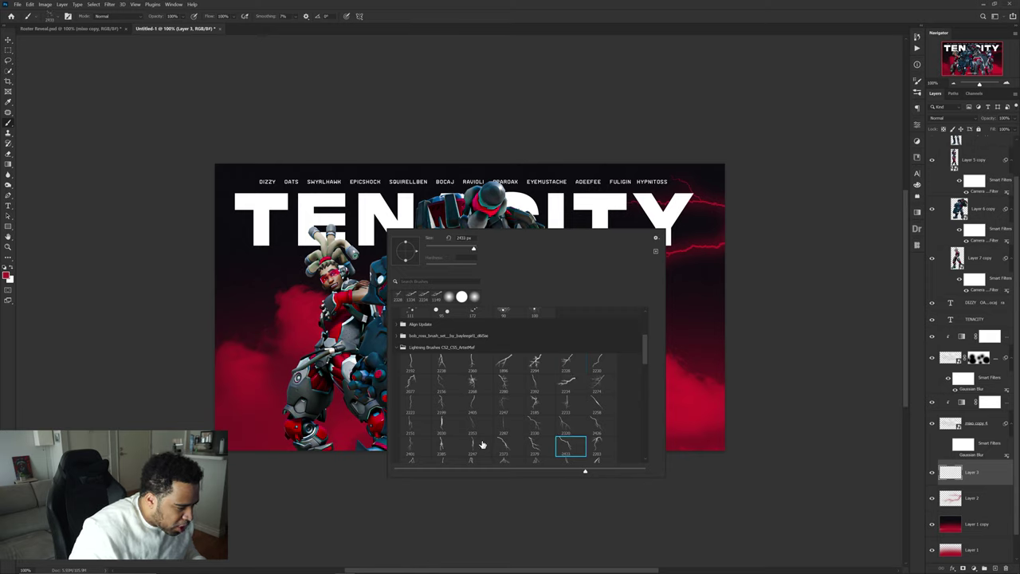
pyautogui.scroll(-2, 494, 443)
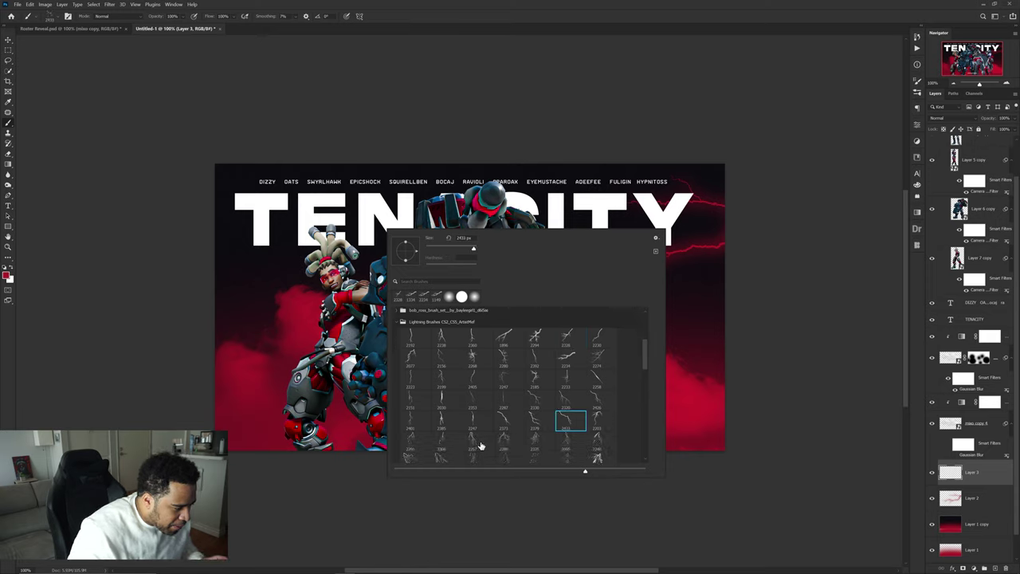
pyautogui.scroll(-1, 519, 446)
pyautogui.doubleClick(519, 447)
pyautogui.click(297, 155)
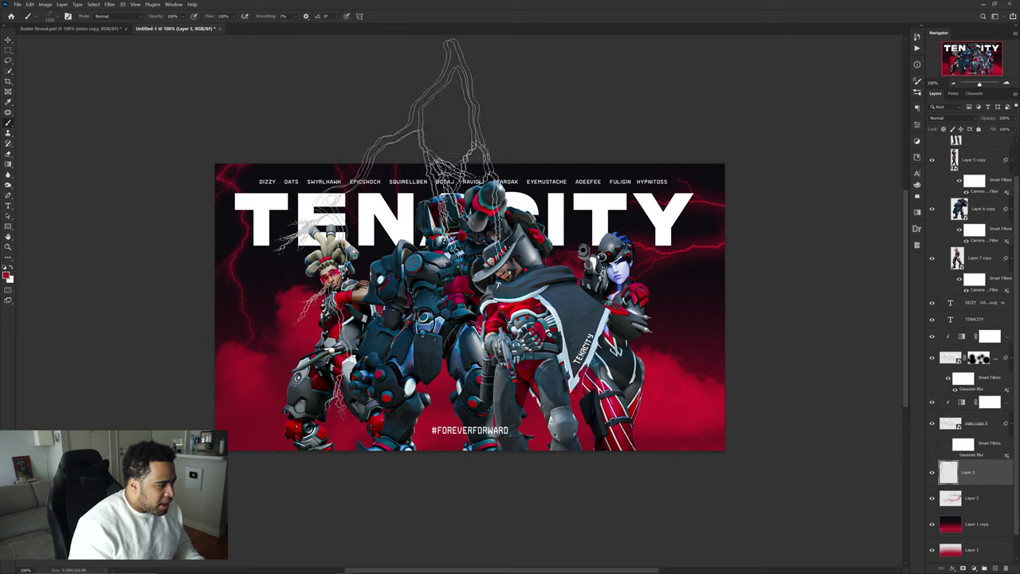
# Step: Hide Layer 2, then stamp a red lightning bolt on a new layer and position it in the banner's upper-right area
pyautogui.press('v')
pyautogui.moveTo(441, 302); pyautogui.dragTo(493, 286)
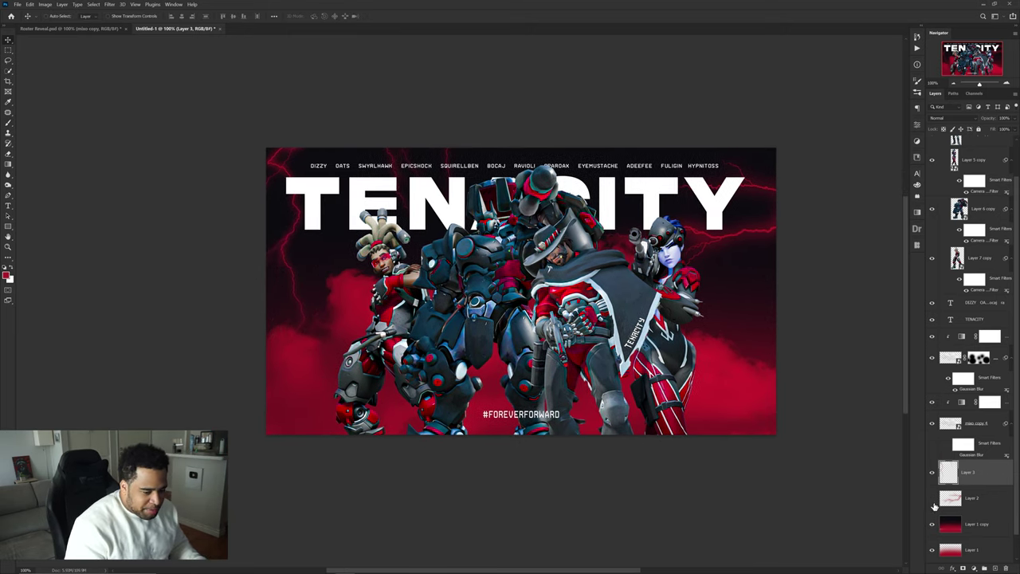
pyautogui.click(985, 568)
pyautogui.press('b')
pyautogui.rightClick(636, 263)
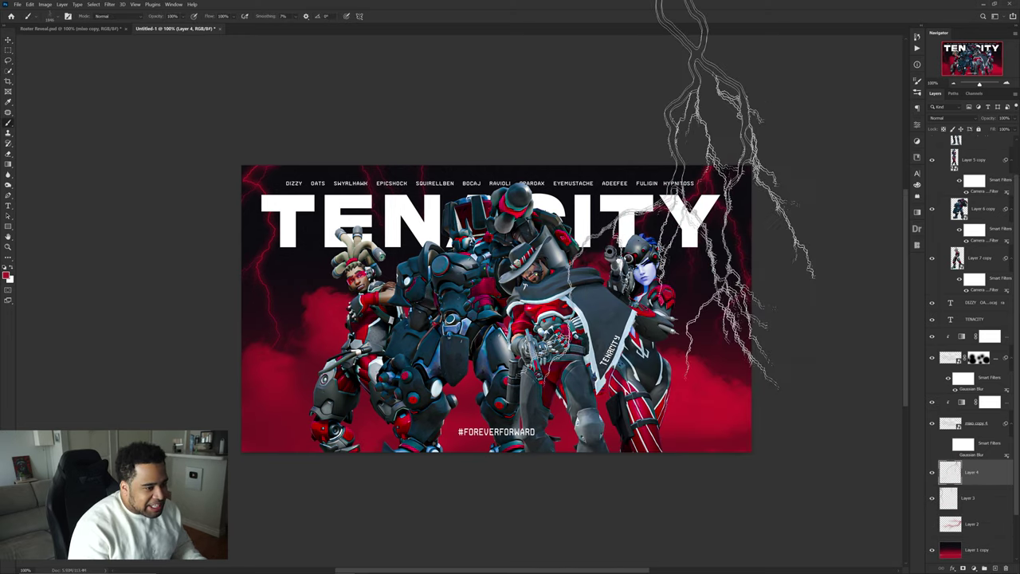
pyautogui.click(682, 199)
pyautogui.press('v')
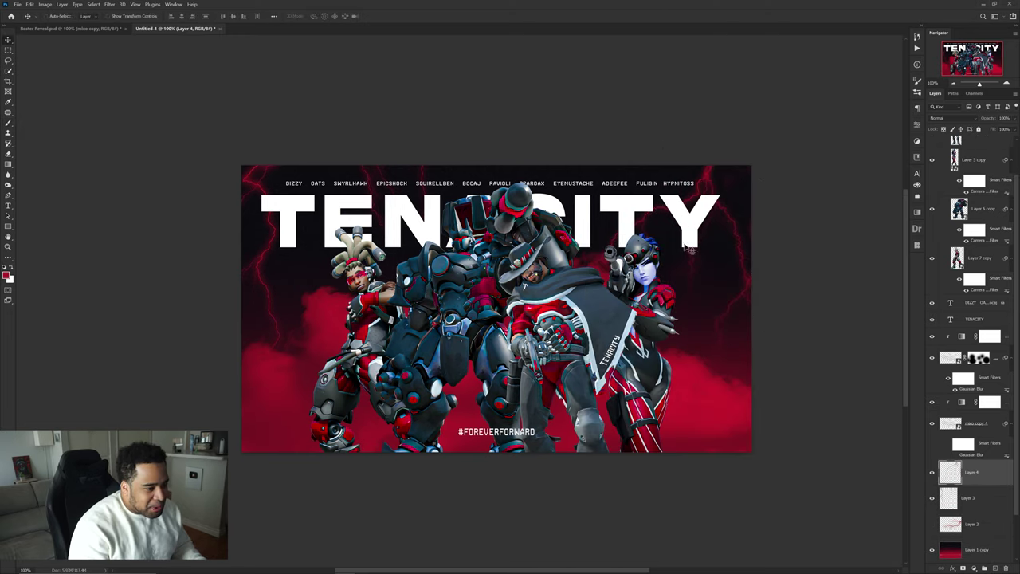
pyautogui.moveTo(680, 248); pyautogui.dragTo(615, 283)
pyautogui.moveTo(534, 286); pyautogui.dragTo(619, 229)
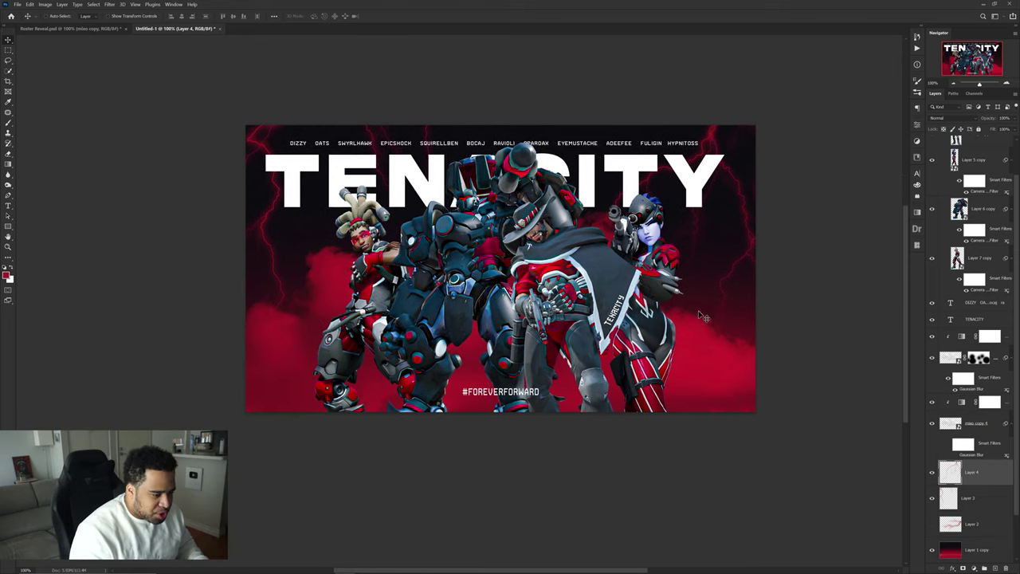
# Step: Add a Linear Dodge (Add) glow layer above the text and behind the characters, with Saturation +41 and strongly reduced Lightness
pyautogui.click(743, 363)
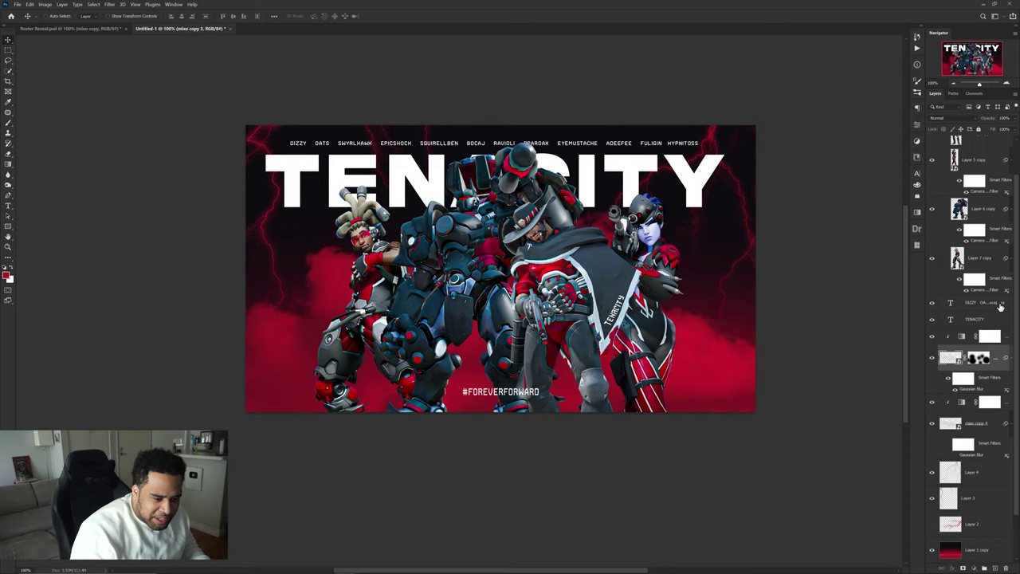
pyautogui.click(1000, 306)
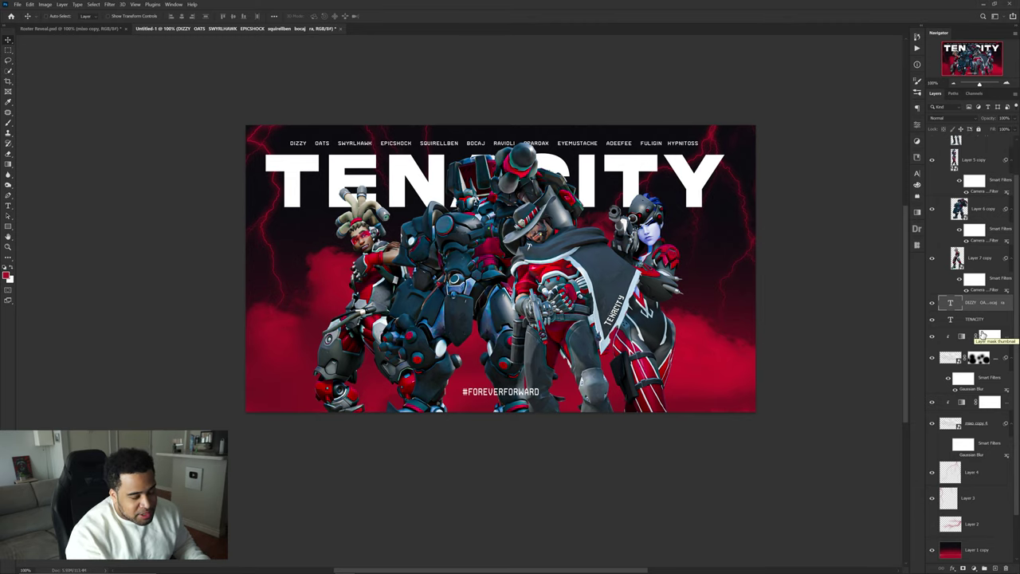
pyautogui.click(995, 568)
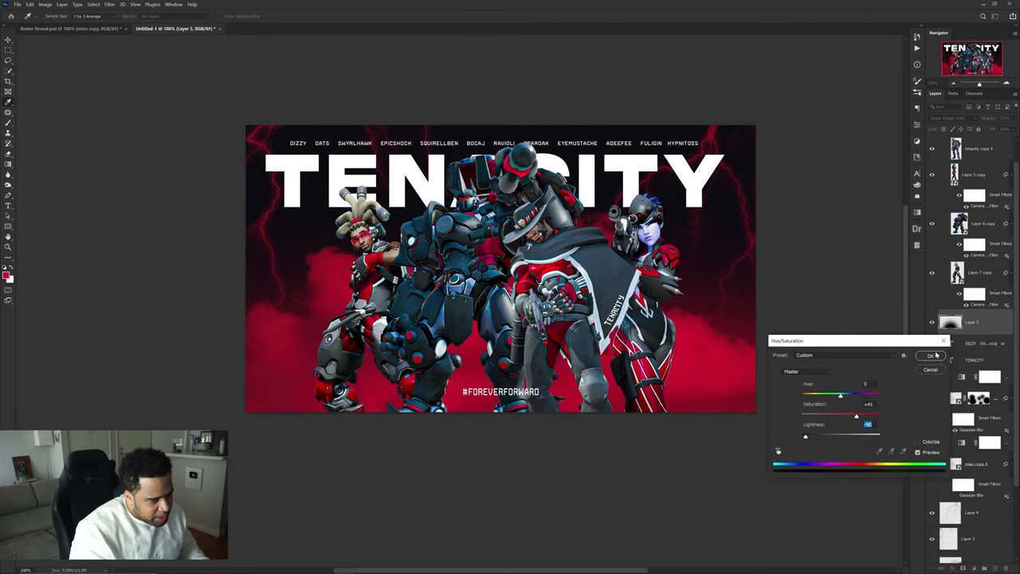
pyautogui.click(934, 355)
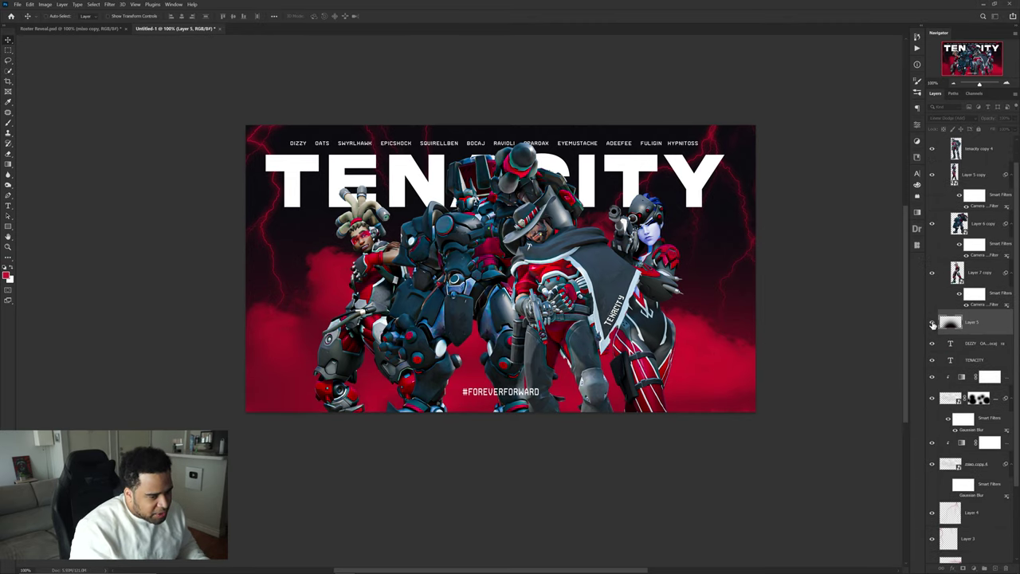
pyautogui.click(932, 324)
pyautogui.click(933, 323)
pyautogui.moveTo(574, 369); pyautogui.dragTo(587, 388)
pyautogui.scroll(1, 574, 371)
pyautogui.scroll(-1, 576, 374)
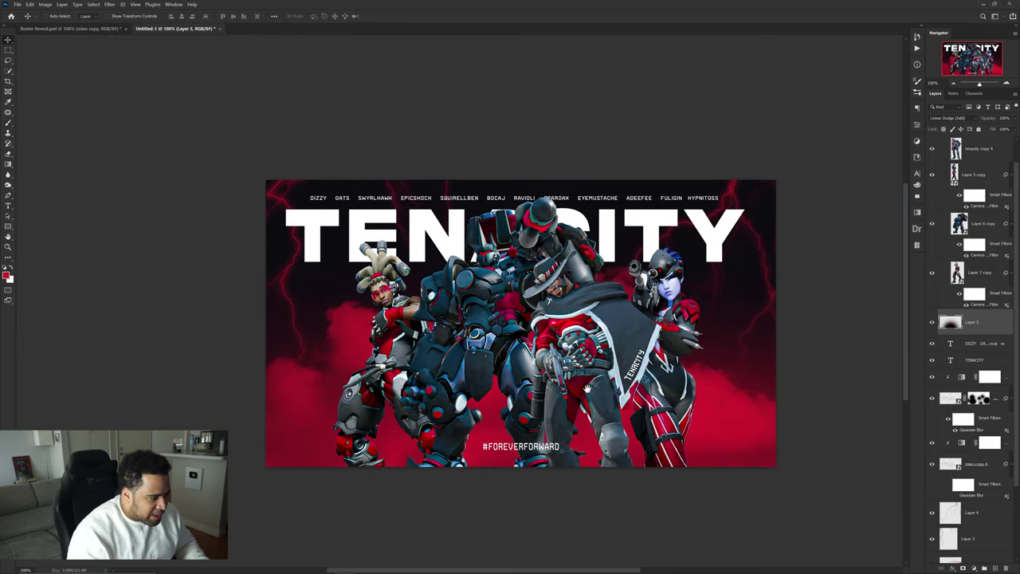
# Step: Clip a colorized red Hue/Saturation adjustment to the large robot with Hue 353 and Lightness +19, and invert its mask
pyautogui.keyDown('ctrl'); pyautogui.click(611, 378); pyautogui.keyUp('ctrl')
pyautogui.keyDown('ctrl'); pyautogui.click(661, 372); pyautogui.keyUp('ctrl')
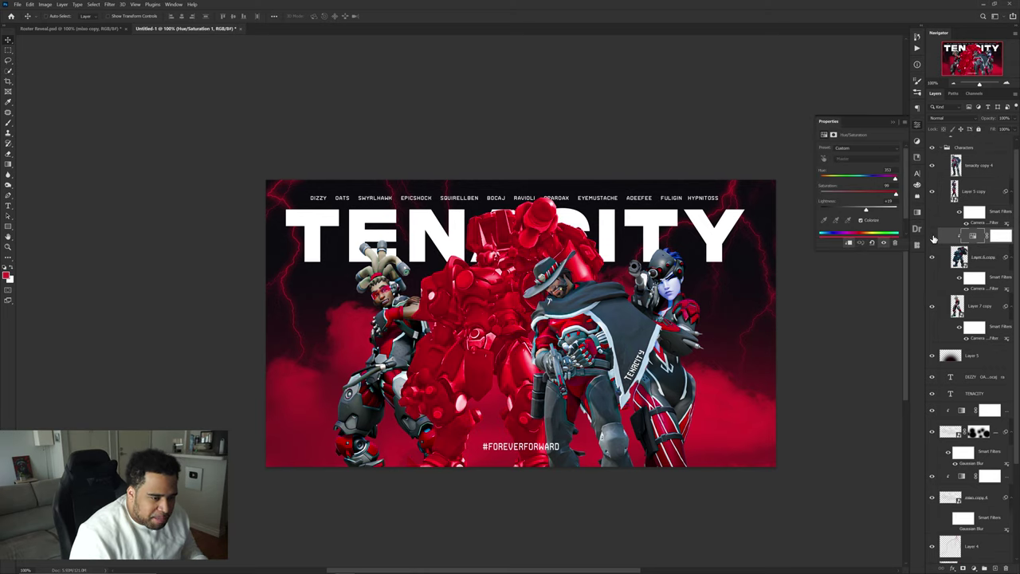
pyautogui.click(933, 238)
pyautogui.click(933, 238)
pyautogui.click(932, 237)
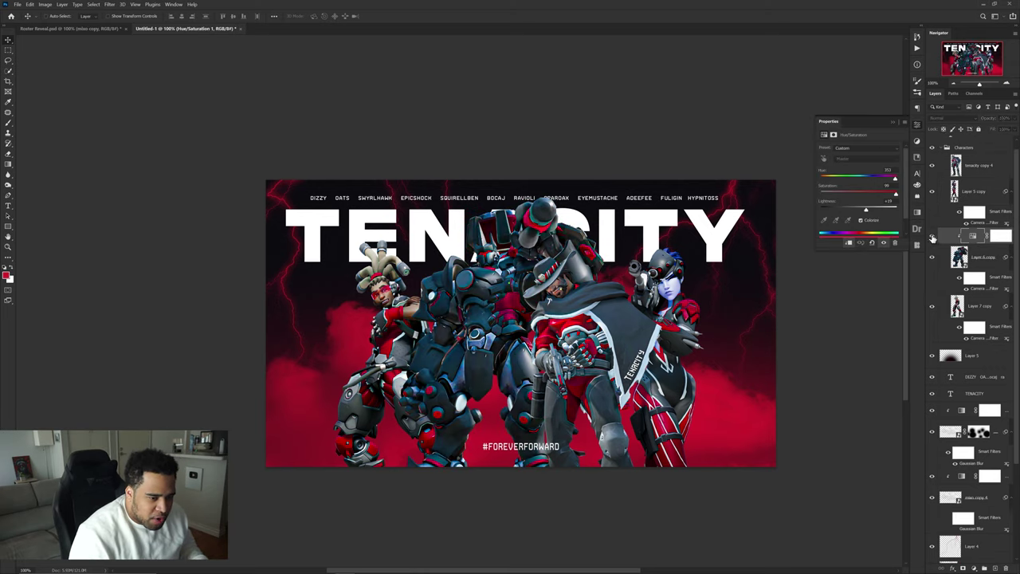
pyautogui.click(932, 238)
pyautogui.click(1001, 236)
pyautogui.hotkey('ctrl', 'i')
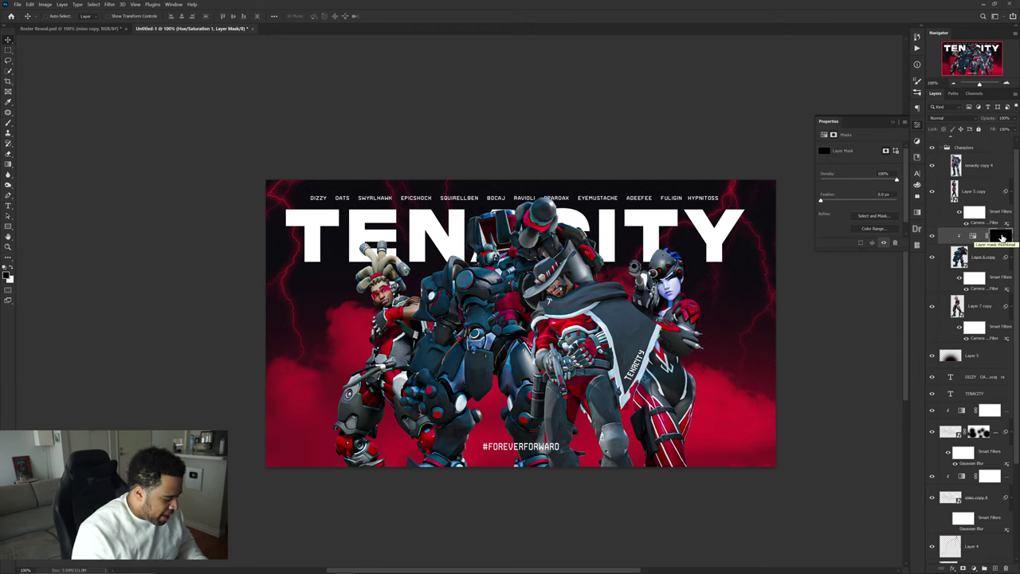
# Step: Set the mask brush to a reduced opacity and 45% flow
pyautogui.press('b')
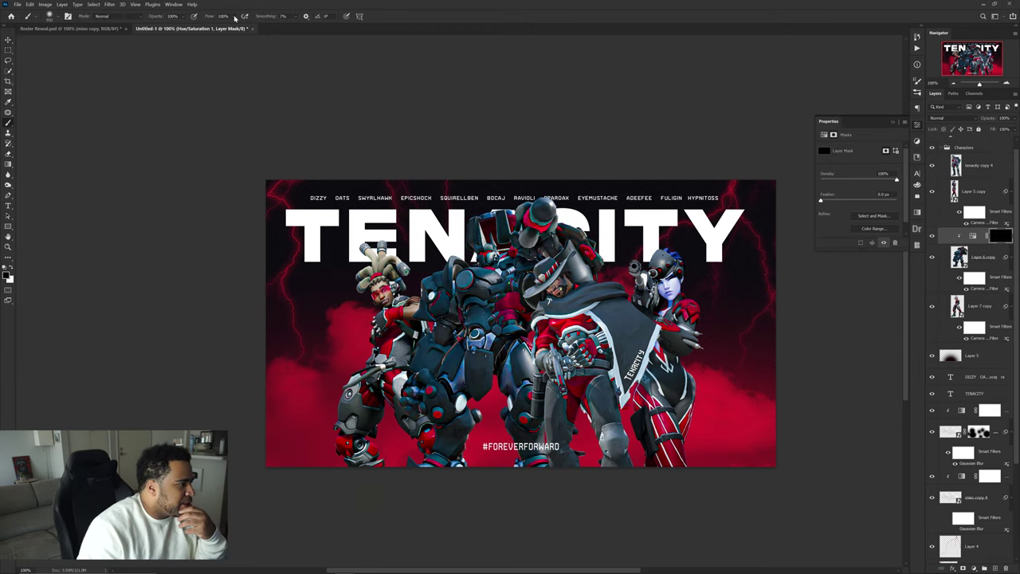
pyautogui.moveTo(236, 18); pyautogui.dragTo(179, 27)
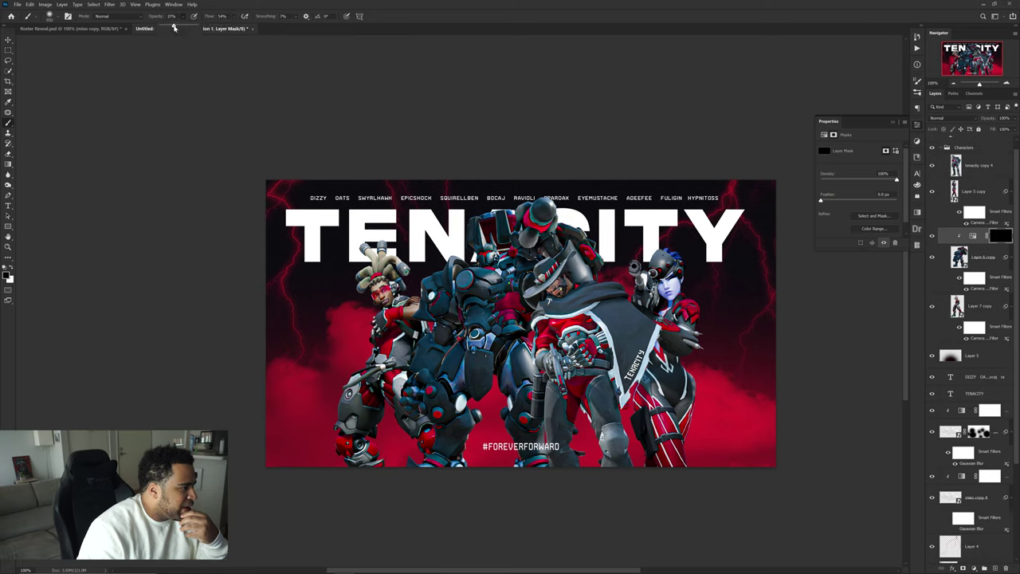
pyautogui.click(233, 17)
pyautogui.click(234, 17)
pyautogui.click(234, 17)
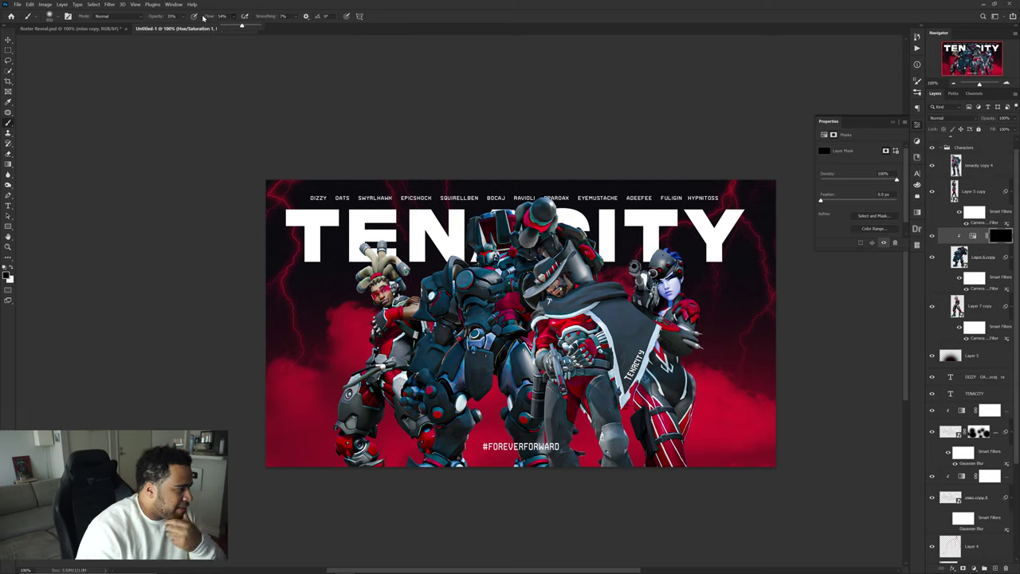
pyautogui.click(232, 17)
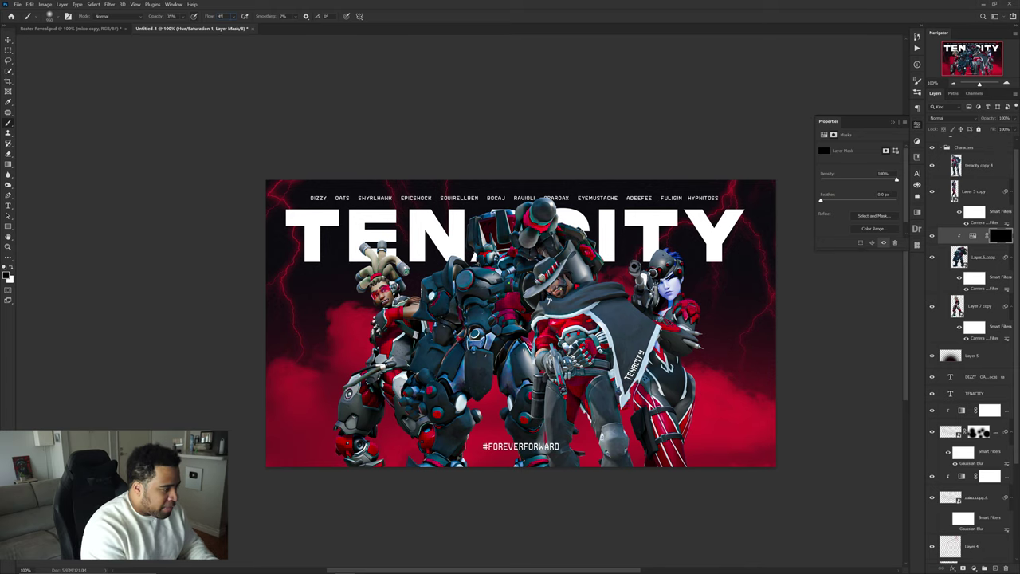
pyautogui.press('Return')
# Step: Paint the Hue/Saturation mask to tint the robot's lower legs and hand red, and clean up the excess around the fingers
pyautogui.moveTo(519, 385); pyautogui.dragTo(447, 385)
pyautogui.scroll(1, 471, 448)
pyautogui.moveTo(470, 448)
pyautogui.mouseDown()
pyautogui.moveTo(493, 440)
pyautogui.moveTo(484, 377)
pyautogui.mouseUp()
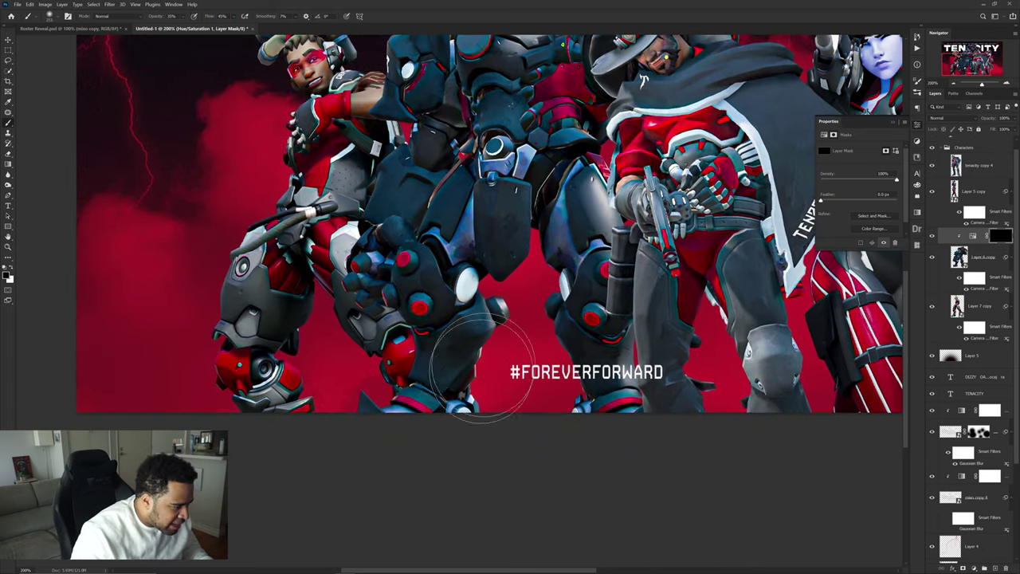
pyautogui.scroll(1, 487, 263)
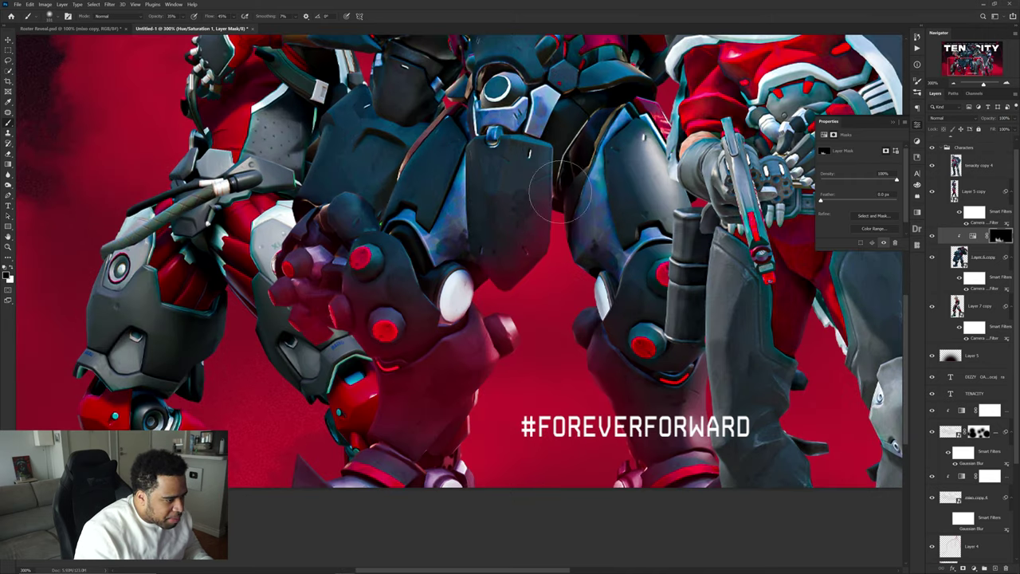
pyautogui.press('x')
pyautogui.scroll(-2, 564, 396)
pyautogui.moveTo(576, 391); pyautogui.dragTo(499, 379)
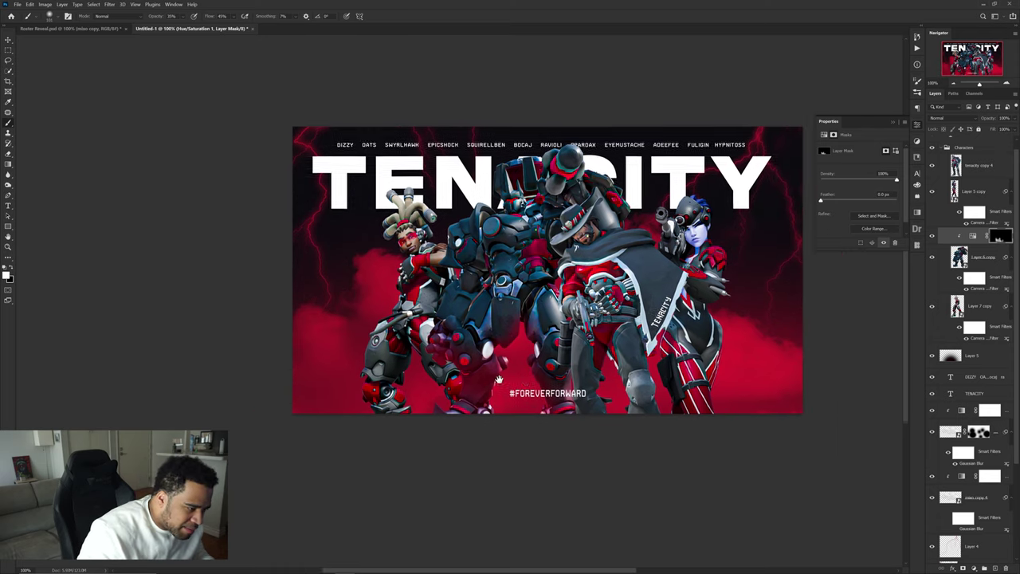
pyautogui.scroll(2, 410, 342)
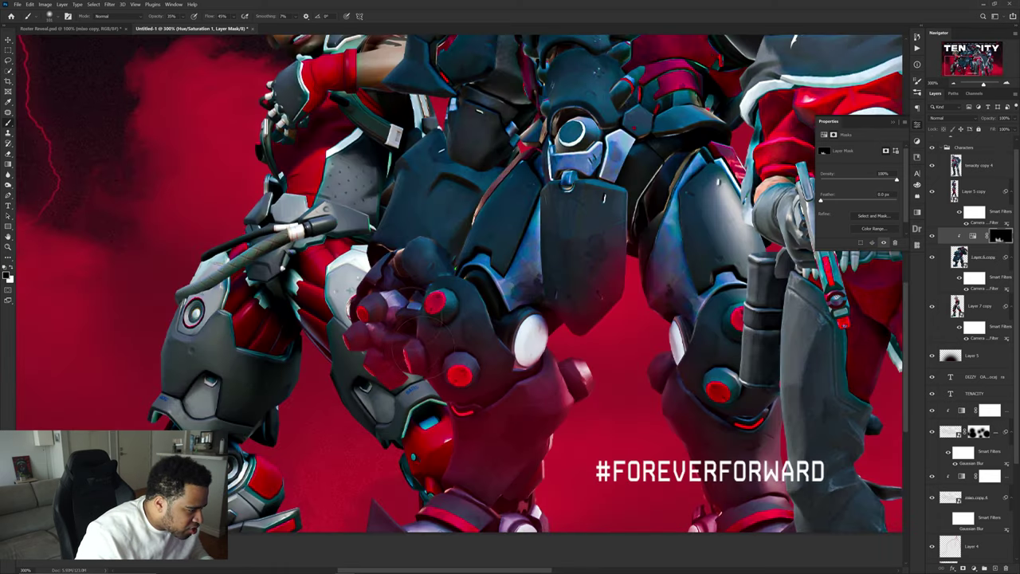
pyautogui.moveTo(420, 332); pyautogui.dragTo(409, 339)
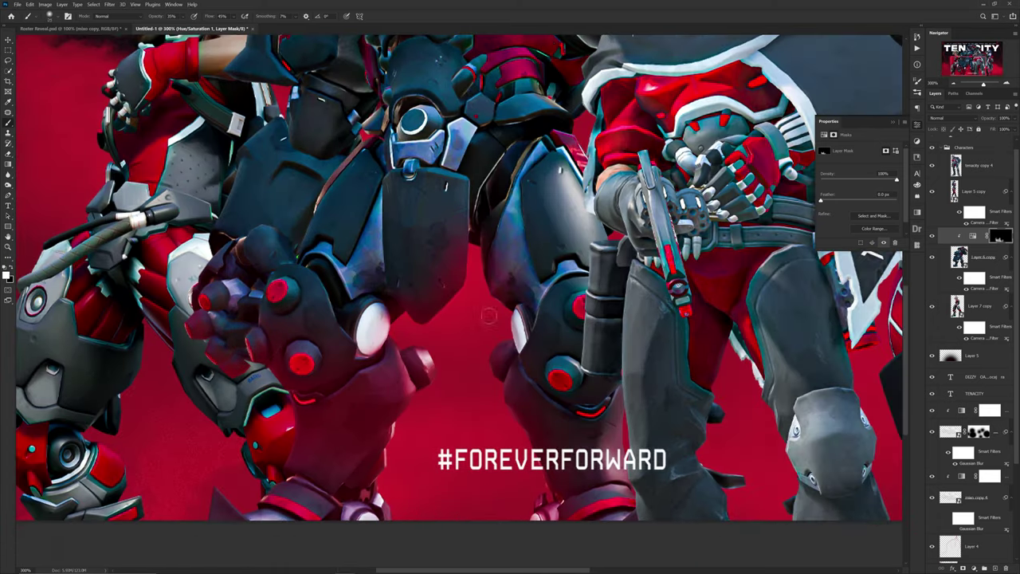
pyautogui.scroll(-2, 494, 323)
# Step: Copy the red Hue/Saturation adjustment onto the left and right character layers with blacked-out masks, and paint red light on the rightmost character
pyautogui.moveTo(975, 236)
pyautogui.mouseDown()
pyautogui.moveTo(977, 298)
pyautogui.moveTo(973, 178)
pyautogui.mouseUp()
pyautogui.keyDown('alt'); pyautogui.click(978, 307); pyautogui.keyUp('alt')
pyautogui.click(1001, 301)
pyautogui.hotkey('ctrl', 'BackSpace')
pyautogui.scroll(2, 379, 376)
pyautogui.scroll(-1, 366, 367)
pyautogui.click(1001, 186)
pyautogui.scroll(2, 688, 215)
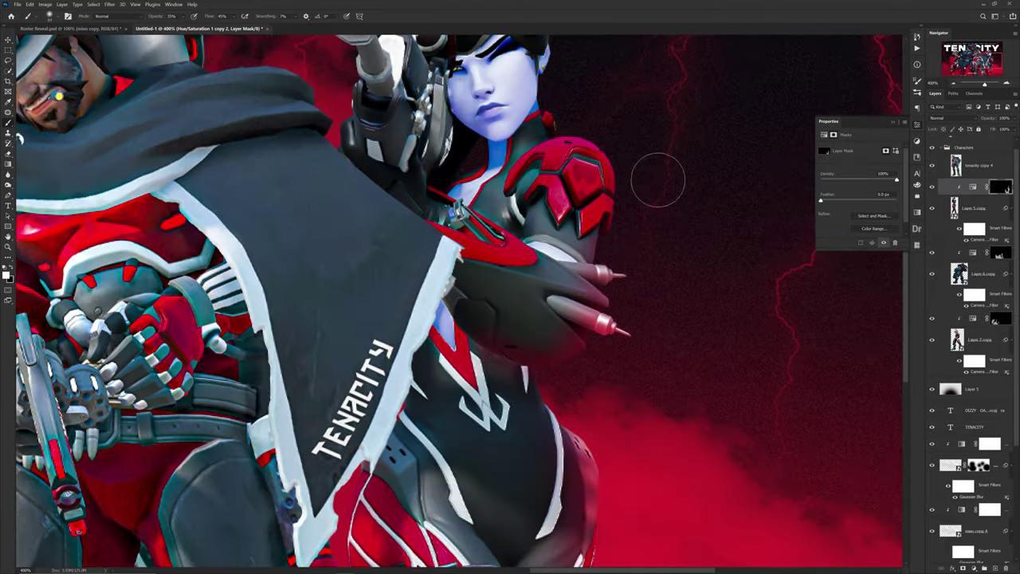
# Step: Paint the leftmost character's Hue/Saturation mask to add and refine red light on its edges
pyautogui.scroll(-2, 658, 180)
pyautogui.moveTo(319, 263); pyautogui.dragTo(709, 382)
pyautogui.click(1001, 318)
pyautogui.scroll(2, 330, 169)
pyautogui.press('x')
pyautogui.scroll(4, 415, 252)
pyautogui.scroll(-6, 558, 310)
pyautogui.press('v')
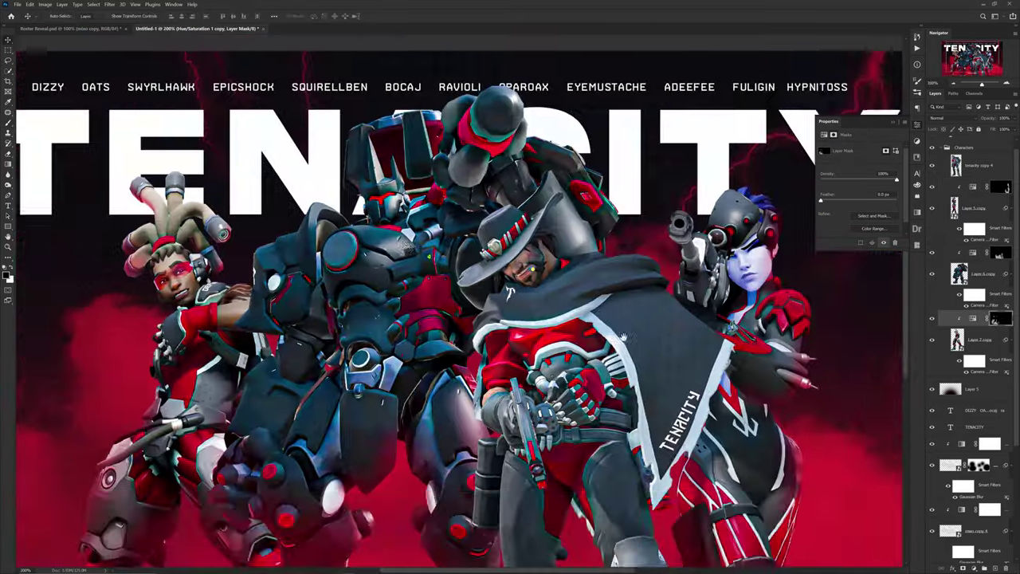
# Step: Refine the robot's Hue/Saturation mask with more soft brush strokes
pyautogui.click(1001, 252)
pyautogui.press('b')
pyautogui.scroll(2, 335, 351)
pyautogui.scroll(-2, 367, 350)
pyautogui.scroll(-1, 580, 205)
# Step: Copy the red Hue/Saturation adjustment onto the cowboy layer tenacity copy 4 and paint its mask over his lower legs and cape edge
pyautogui.moveTo(972, 253); pyautogui.dragTo(974, 156)
pyautogui.press('b')
pyautogui.scroll(3, 502, 370)
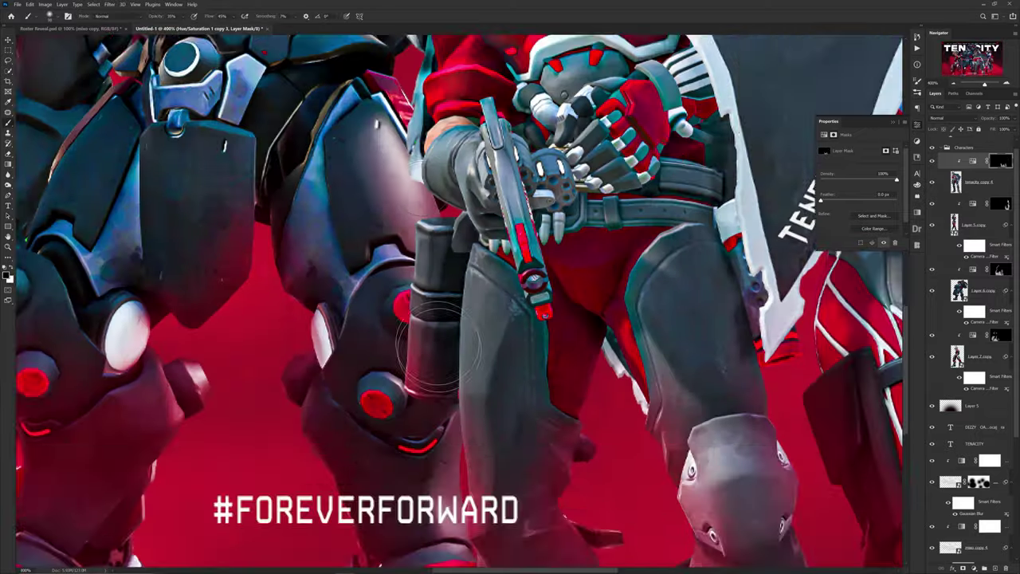
pyautogui.scroll(-1, 438, 345)
pyautogui.scroll(-1, 558, 358)
pyautogui.moveTo(550, 318); pyautogui.dragTo(547, 368)
pyautogui.press('v')
# Step: Clip a Brightness/Contrast adjustment to the cowboy layer, set Brightness to -82, and invert its mask
pyautogui.click(972, 161)
pyautogui.click(974, 569)
pyautogui.click(977, 451)
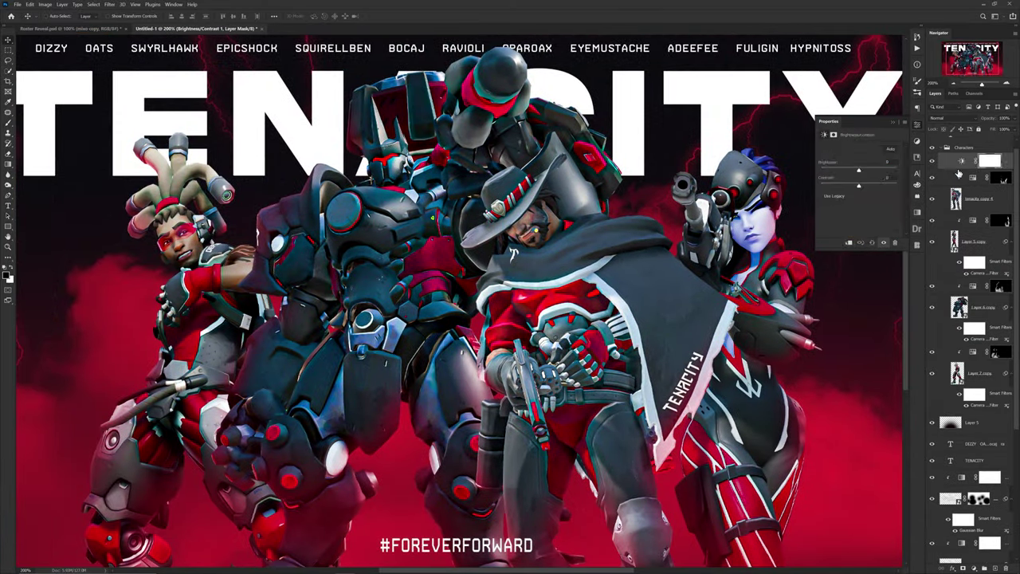
pyautogui.keyDown('alt'); pyautogui.click(959, 169); pyautogui.keyUp('alt')
pyautogui.moveTo(858, 170); pyautogui.dragTo(837, 170)
pyautogui.hotkey('ctrl', 'i')
# Step: Paint the Brightness/Contrast mask to shade the cowboy's face and upper cape, cleaning up the excess
pyautogui.press('b')
pyautogui.press('x')
pyautogui.moveTo(665, 192); pyautogui.dragTo(611, 243)
pyautogui.scroll(3, 490, 231)
pyautogui.scroll(-3, 435, 208)
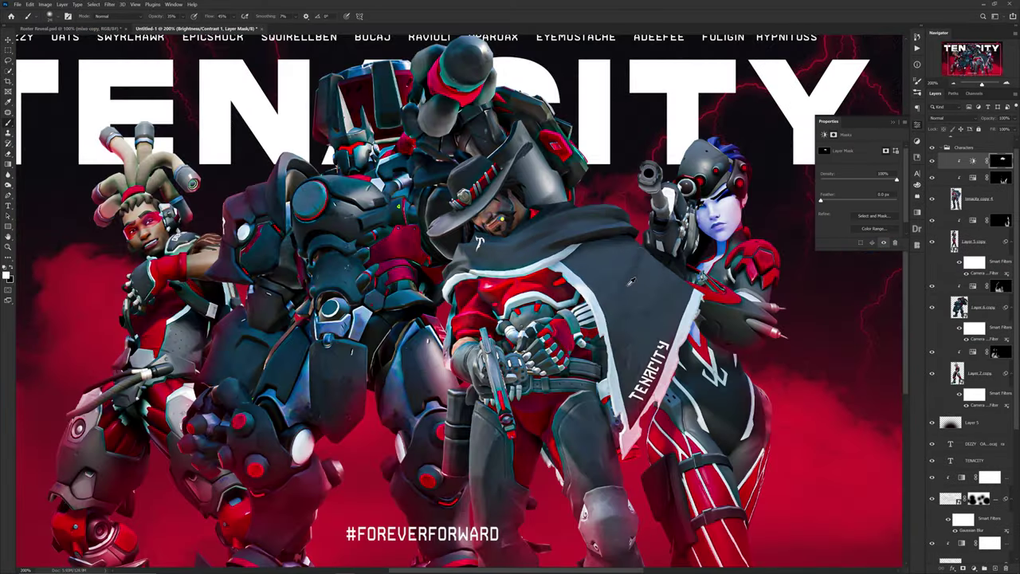
pyautogui.press('x')
pyautogui.scroll(1, 619, 303)
pyautogui.moveTo(632, 280)
pyautogui.mouseDown()
pyautogui.moveTo(620, 307)
pyautogui.moveTo(788, 270)
pyautogui.mouseUp()
pyautogui.press('x')
pyautogui.scroll(-1, 598, 303)
pyautogui.press('v')
# Step: Copy the Brightness/Contrast adjustment onto the leftmost character's layer, clip it, and fill its mask with black
pyautogui.moveTo(972, 161); pyautogui.dragTo(968, 345)
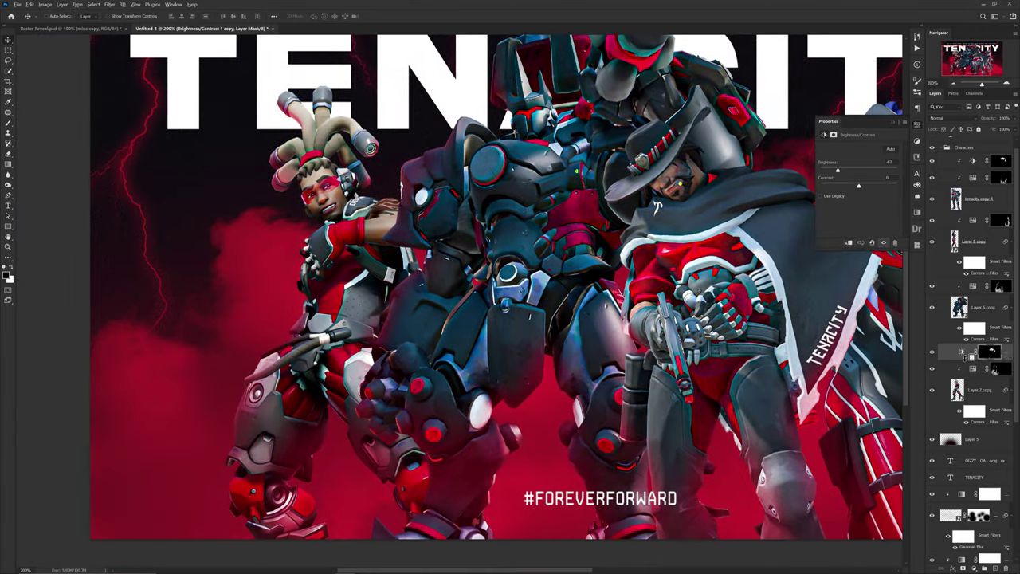
pyautogui.keyDown('alt'); pyautogui.click(964, 358); pyautogui.keyUp('alt')
pyautogui.click(999, 351)
pyautogui.hotkey('alt', 'BackSpace')
pyautogui.moveTo(782, 181); pyautogui.dragTo(637, 268)
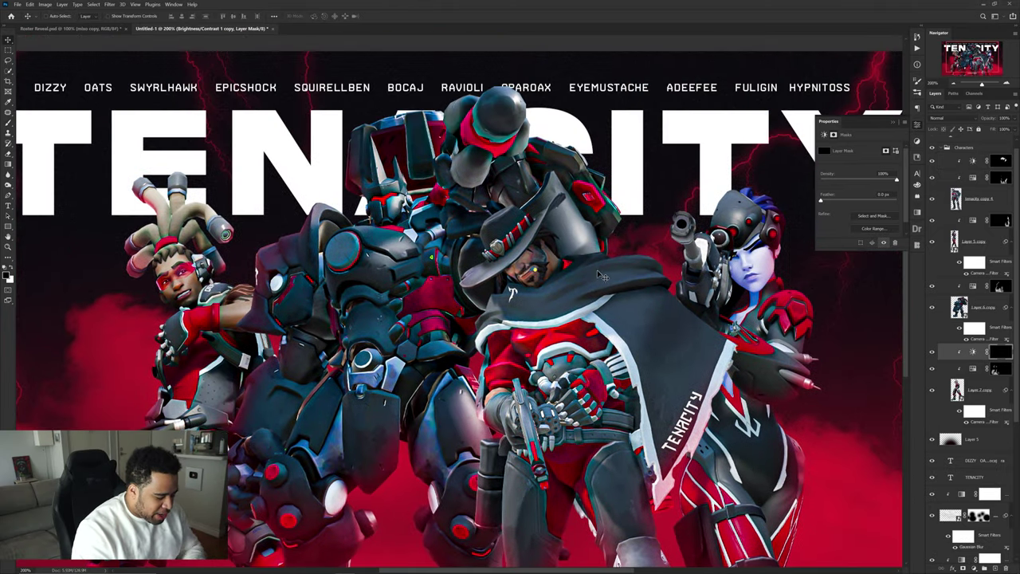
# Step: Capture a screen region around the characters and circle the light and shadow areas in red
pyautogui.press('Print')
pyautogui.moveTo(263, 94); pyautogui.dragTo(846, 464)
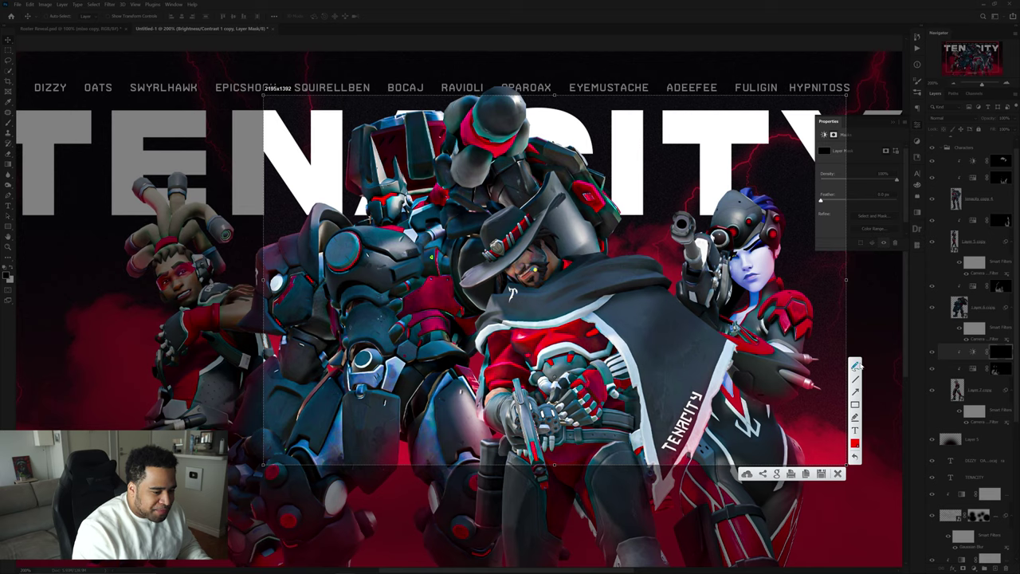
pyautogui.moveTo(463, 94); pyautogui.dragTo(446, 102)
pyautogui.moveTo(504, 222); pyautogui.dragTo(483, 241)
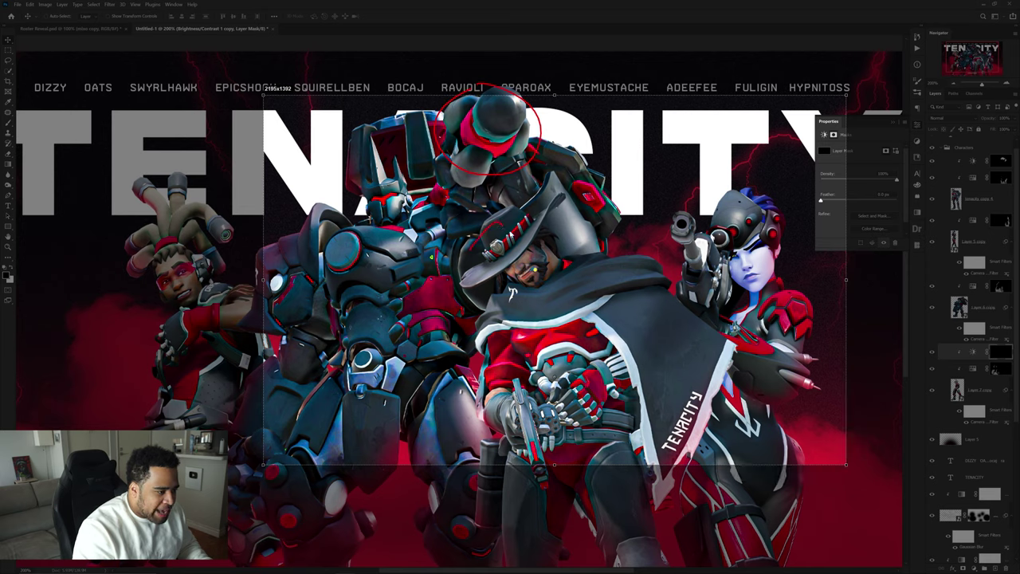
pyautogui.moveTo(599, 271); pyautogui.dragTo(599, 270)
pyautogui.moveTo(695, 207)
pyautogui.mouseDown()
pyautogui.moveTo(667, 275)
pyautogui.moveTo(687, 209)
pyautogui.mouseUp()
pyautogui.moveTo(670, 289)
pyautogui.mouseDown()
pyautogui.moveTo(630, 375)
pyautogui.moveTo(704, 300)
pyautogui.mouseUp()
pyautogui.moveTo(243, 312)
pyautogui.mouseDown()
pyautogui.moveTo(227, 328)
pyautogui.moveTo(257, 285)
pyautogui.moveTo(247, 317)
pyautogui.moveTo(255, 340)
pyautogui.mouseUp()
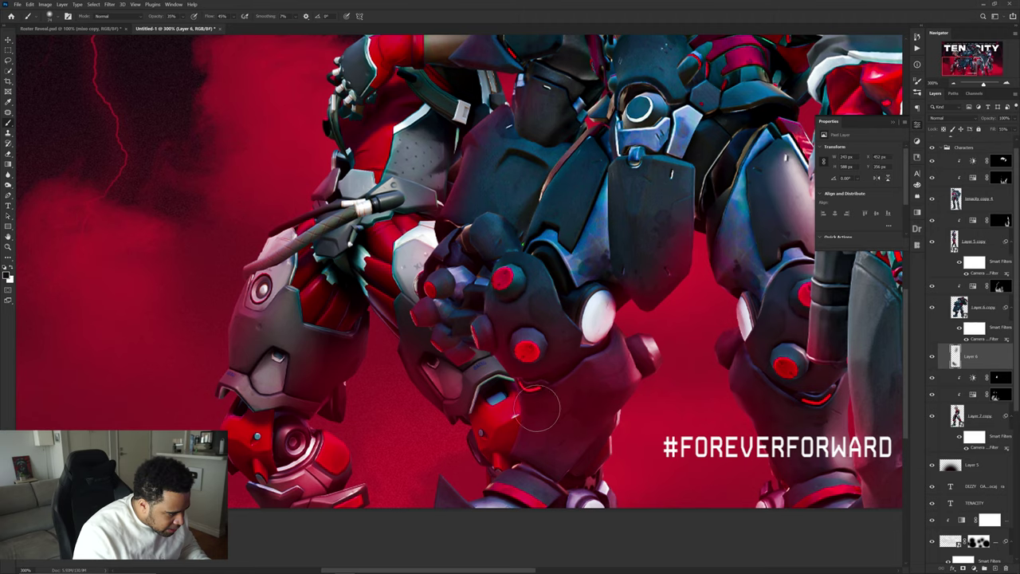
# Step: Paint soft black shadows on Layer 6 between the robot and the leftmost character
pyautogui.scroll(-2, 546, 436)
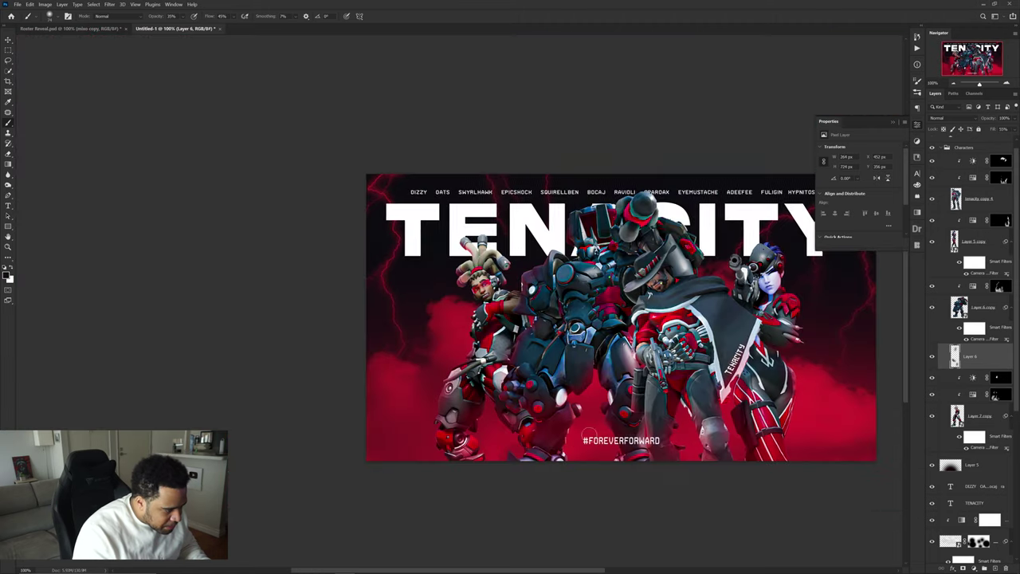
pyautogui.moveTo(607, 429); pyautogui.dragTo(464, 421)
pyautogui.scroll(3, 494, 427)
pyautogui.scroll(-1, 494, 427)
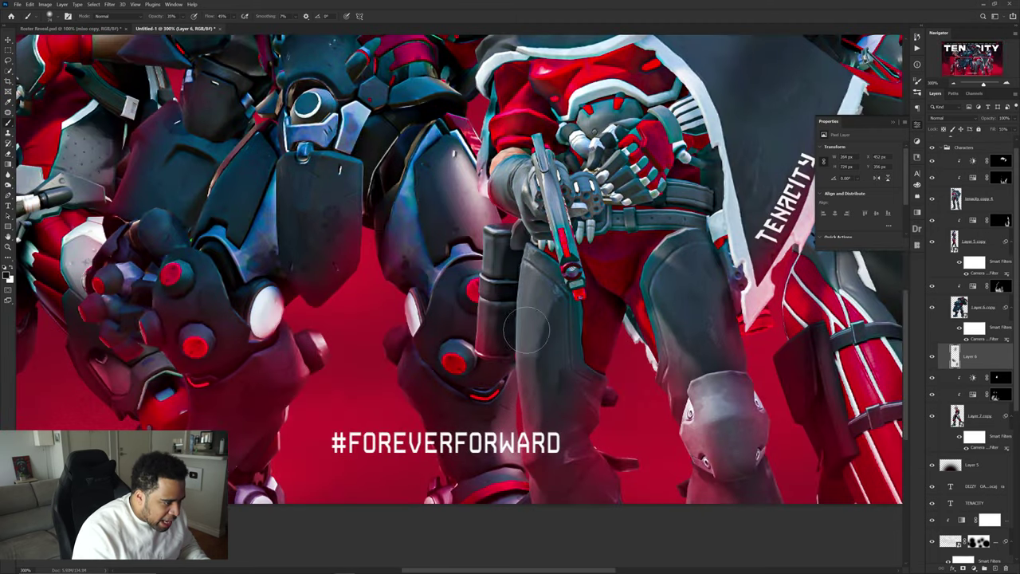
# Step: Add a new layer between the cowboy and the sniper, above the sniper's adjustment, and paint soft black shadows on it
pyautogui.press('v')
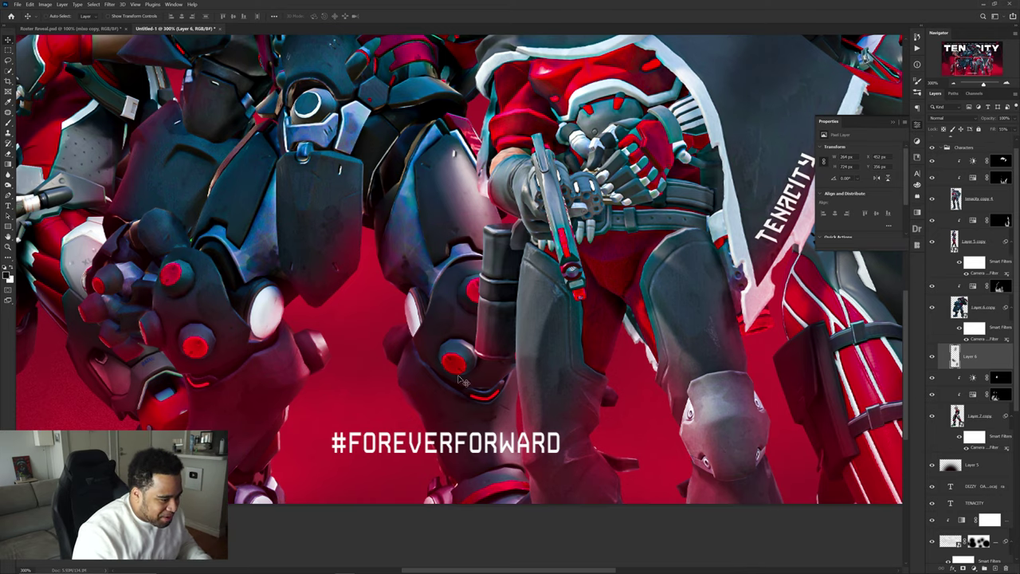
pyautogui.scroll(-1, 465, 365)
pyautogui.moveTo(461, 334); pyautogui.dragTo(546, 339)
pyautogui.click(594, 312)
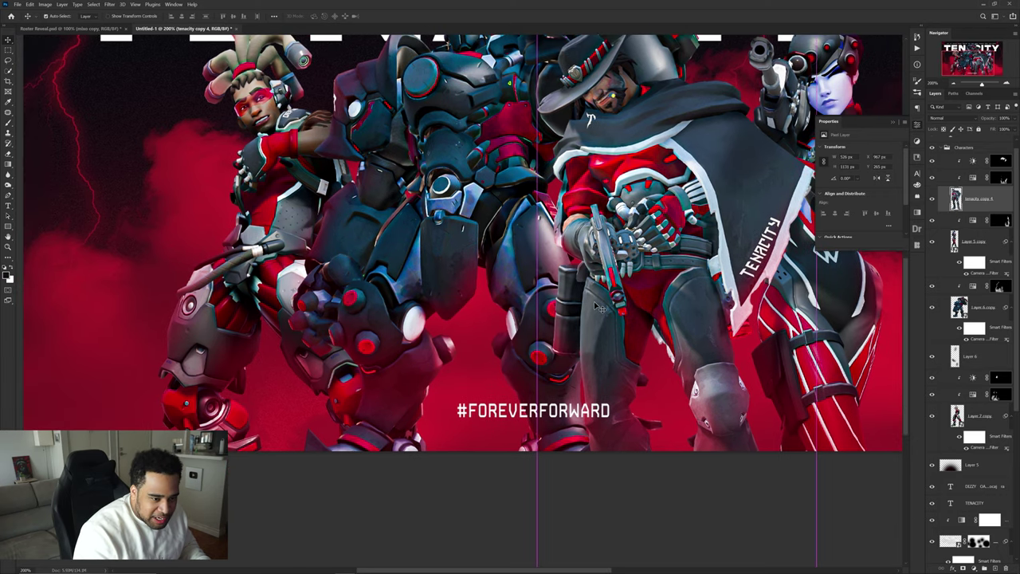
pyautogui.click(990, 241)
pyautogui.click(999, 220)
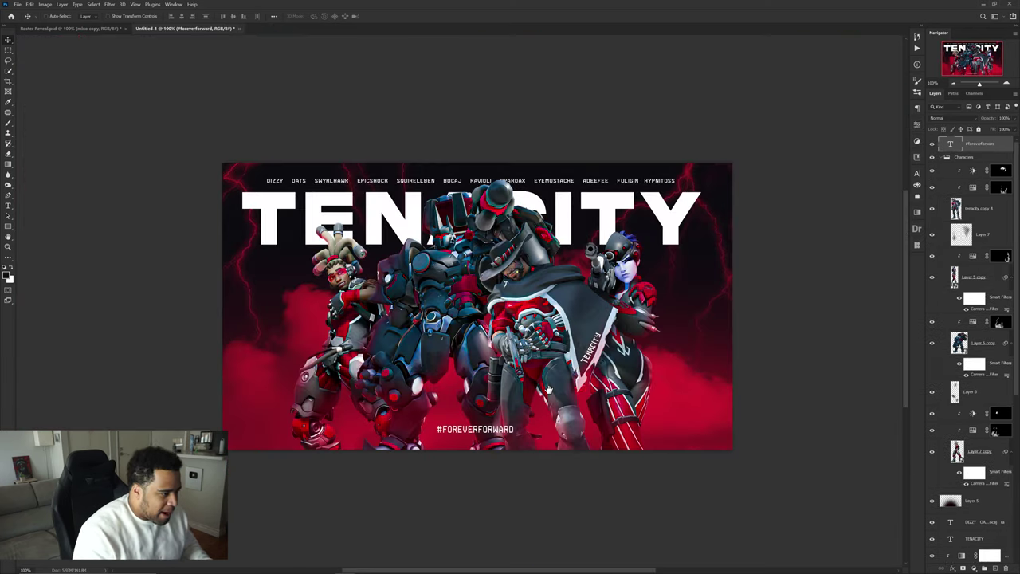
# Step: Examine the shadows and lighting on the characters across the whole banner and up close
pyautogui.scroll(1, 536, 378)
pyautogui.scroll(-1, 536, 379)
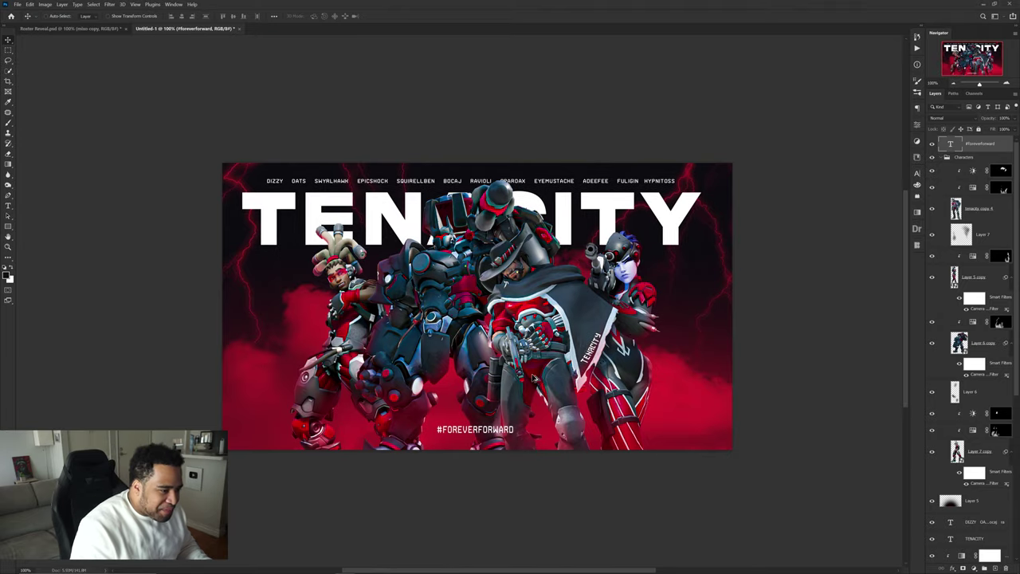
pyautogui.moveTo(556, 345); pyautogui.dragTo(564, 309)
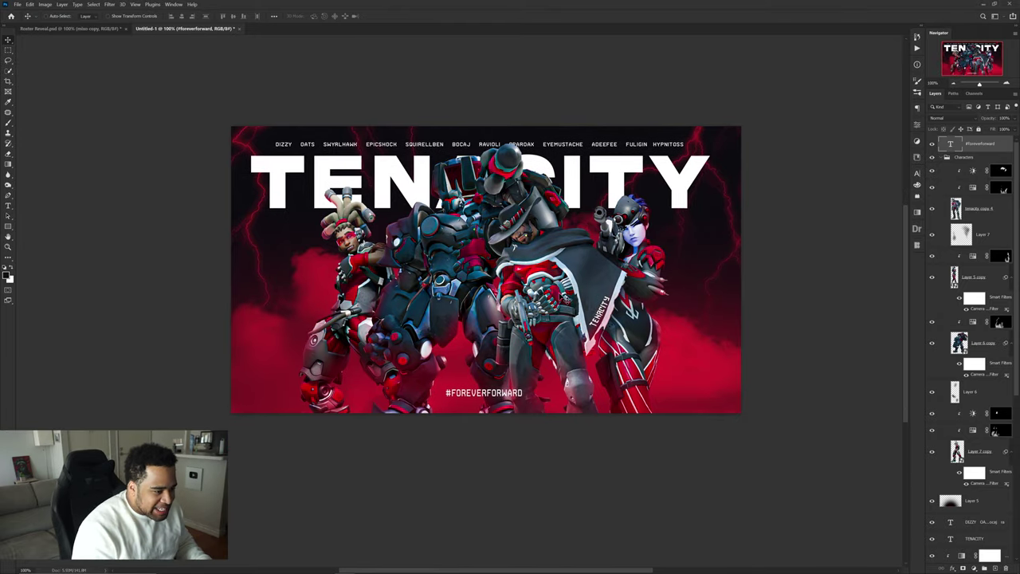
pyautogui.scroll(-1, 611, 318)
pyautogui.moveTo(585, 287); pyautogui.dragTo(566, 306)
pyautogui.scroll(1, 563, 306)
pyautogui.scroll(1, 529, 305)
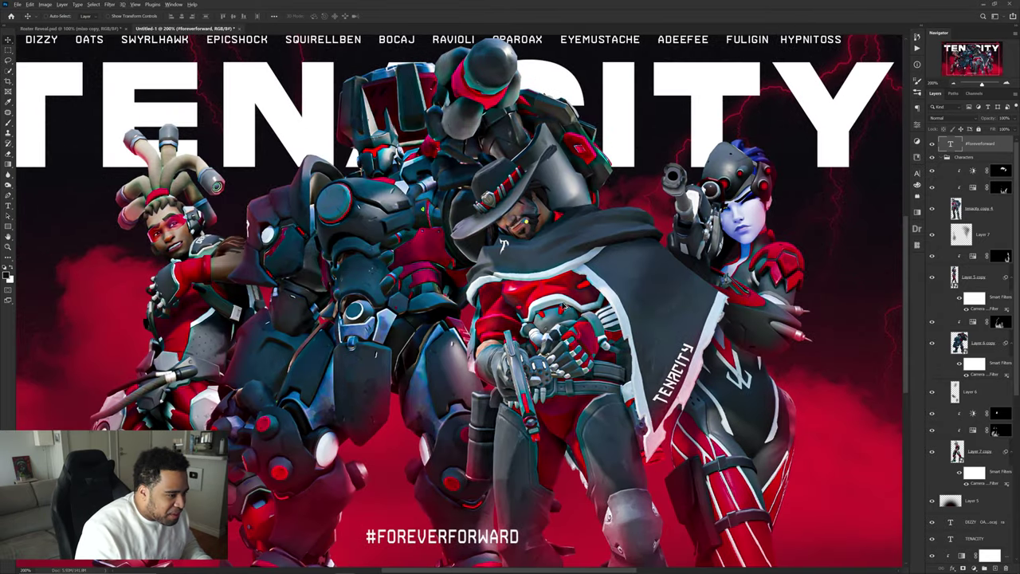
pyautogui.scroll(-1, 566, 305)
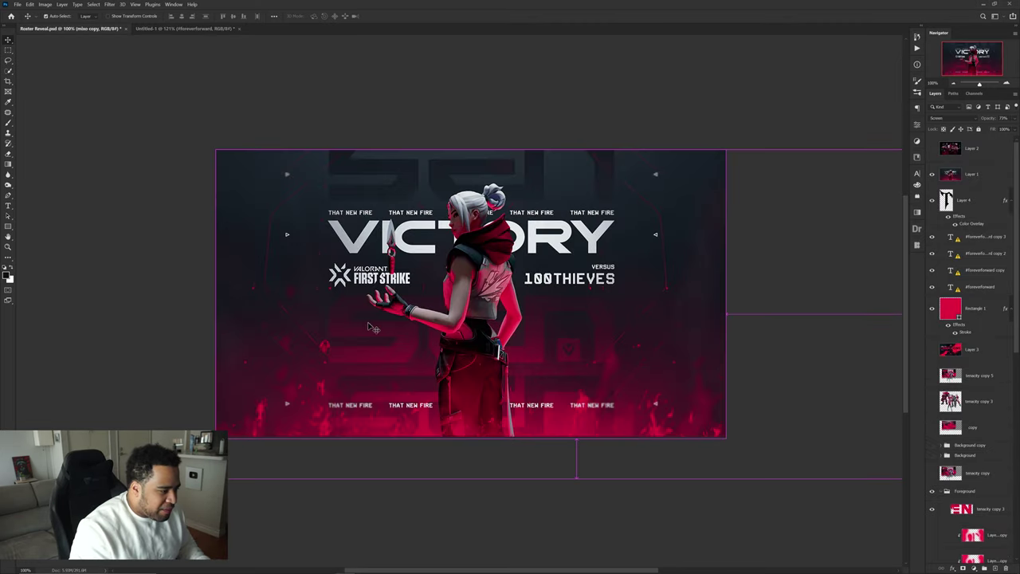
# Step: Review the Roster Reveal document, hiding the VICTORY reference on Layer 1 and toggling Layer 4 and tenacity copy 5
pyautogui.moveTo(369, 324); pyautogui.dragTo(400, 292)
pyautogui.hotkey('ctrl', 'z')
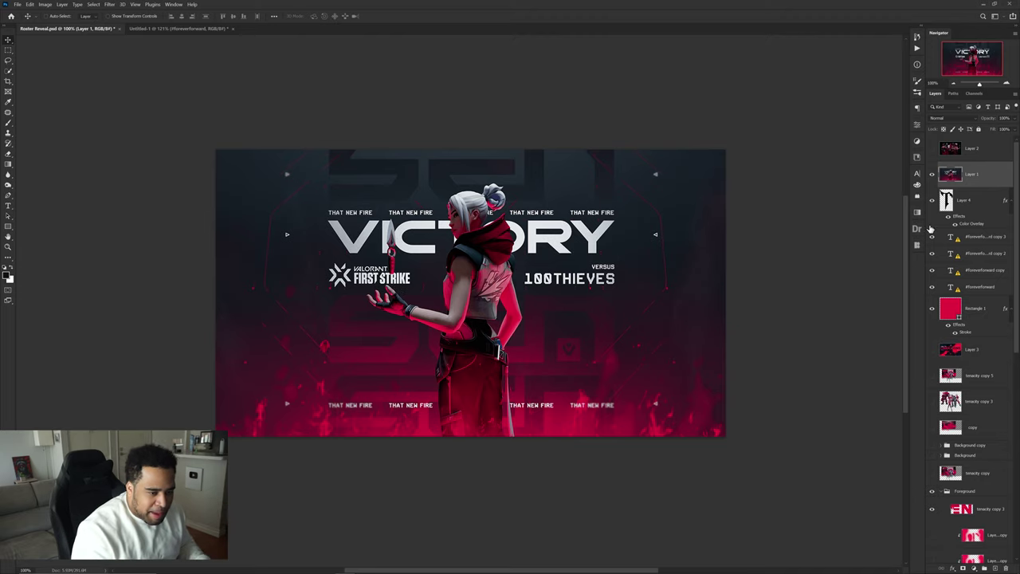
pyautogui.click(931, 173)
pyautogui.click(934, 203)
pyautogui.click(932, 200)
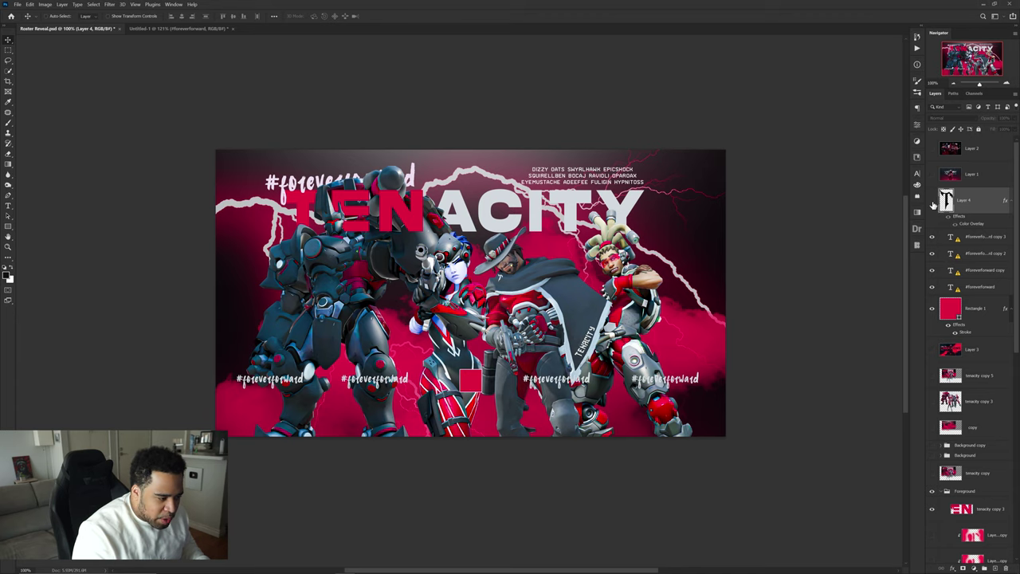
pyautogui.click(933, 200)
pyautogui.click(932, 375)
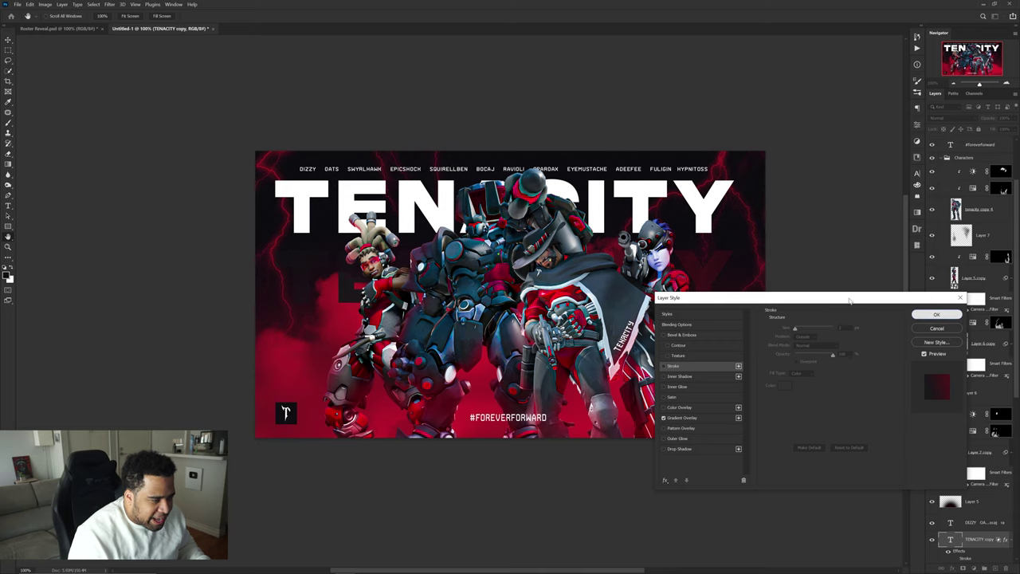
# Step: Apply a Gradient Overlay without a stroke to the duplicated TENACITY title behind the characters
pyautogui.click(937, 314)
pyautogui.scroll(2, 650, 287)
pyautogui.moveTo(737, 265); pyautogui.dragTo(824, 264)
pyautogui.scroll(-3, 723, 270)
pyautogui.moveTo(707, 269); pyautogui.dragTo(636, 270)
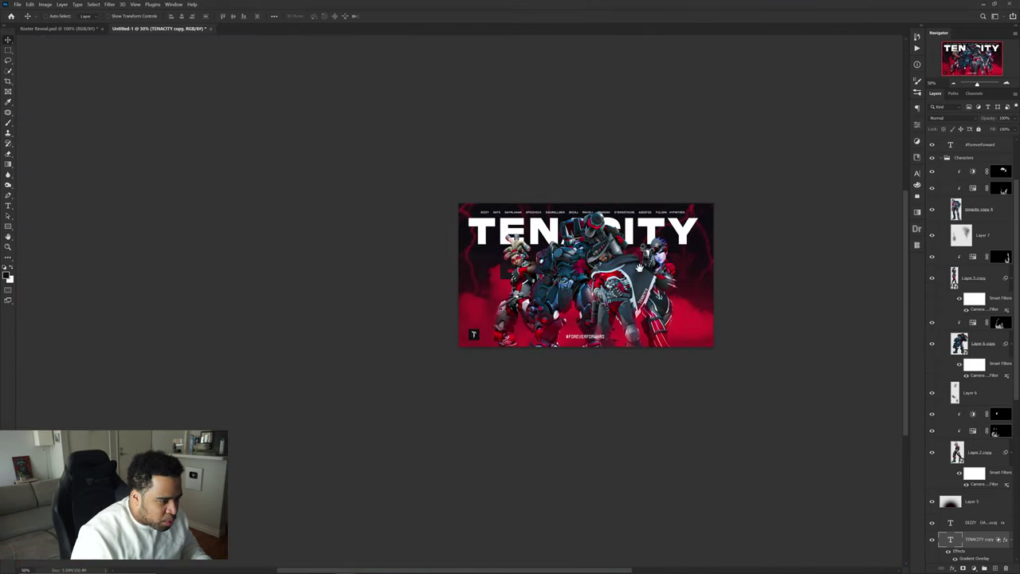
pyautogui.scroll(1, 636, 270)
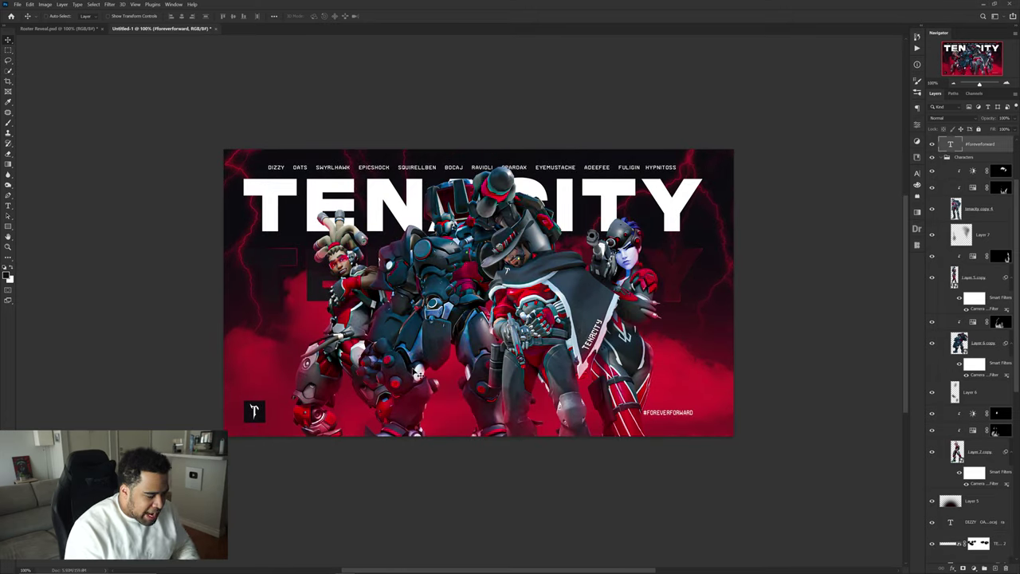
# Step: Fill the #FOREVERFORWARD text with the near-black colour sampled from the logo box
pyautogui.scroll(1, 255, 409)
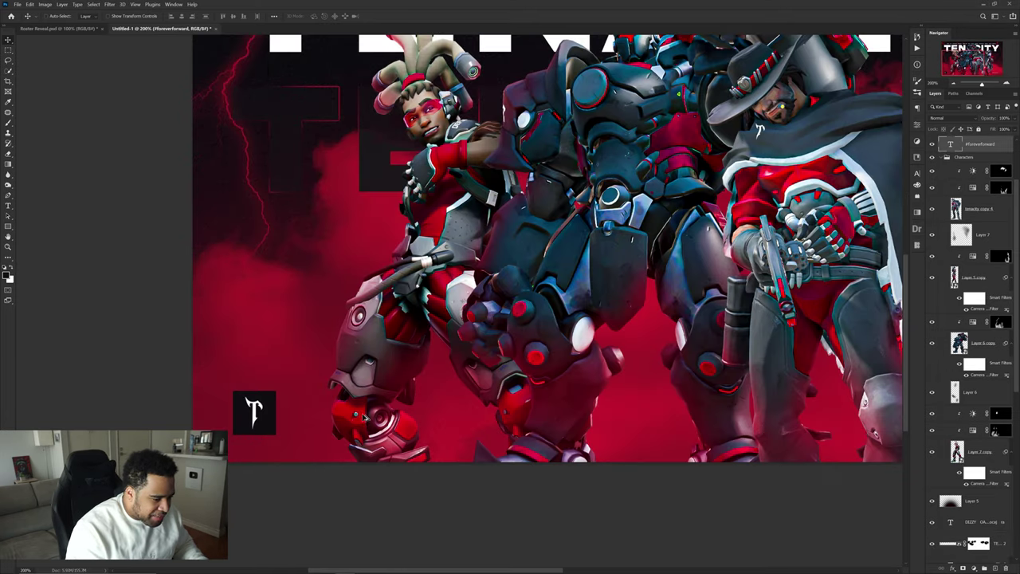
pyautogui.moveTo(817, 435); pyautogui.dragTo(561, 436)
pyautogui.scroll(-1, 563, 436)
pyautogui.press('b')
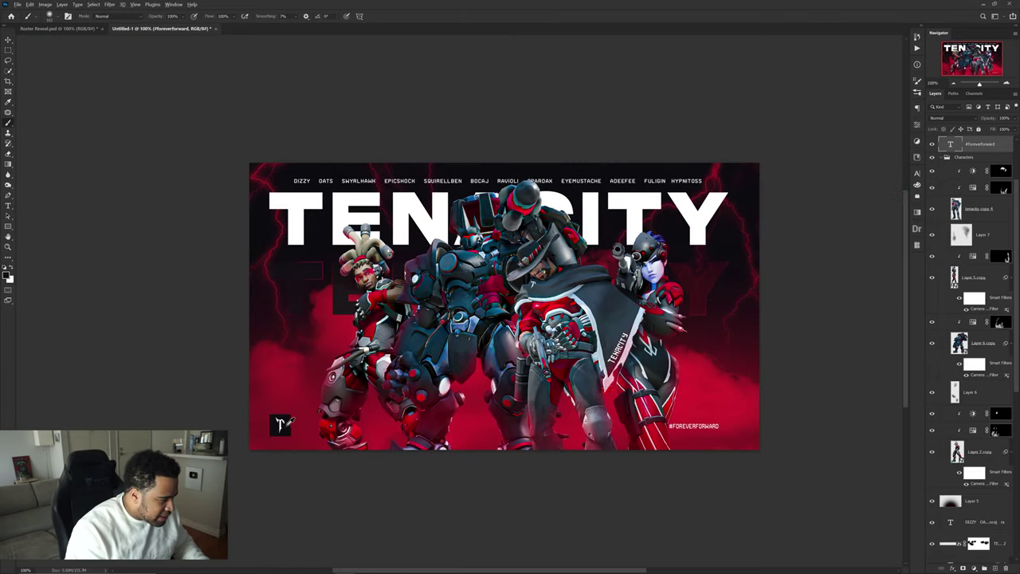
pyautogui.keyDown('alt'); pyautogui.click(287, 426); pyautogui.keyUp('alt')
pyautogui.hotkey('alt', 'BackSpace')
pyautogui.press('v')
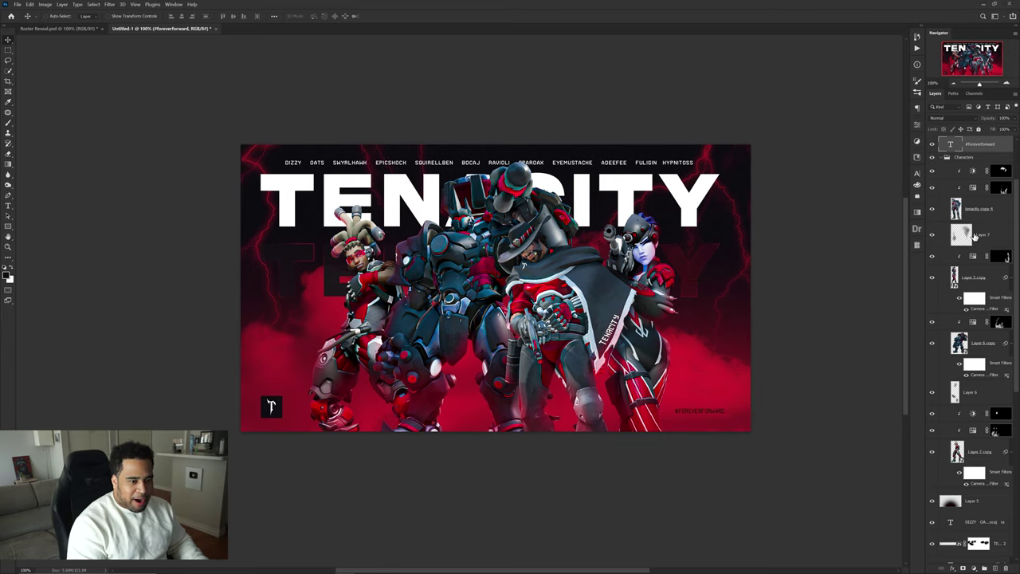
# Step: Stamp all visible layers into a new top layer and open it in the Camera Raw filter with the before/after preview
pyautogui.scroll(2, 949, 217)
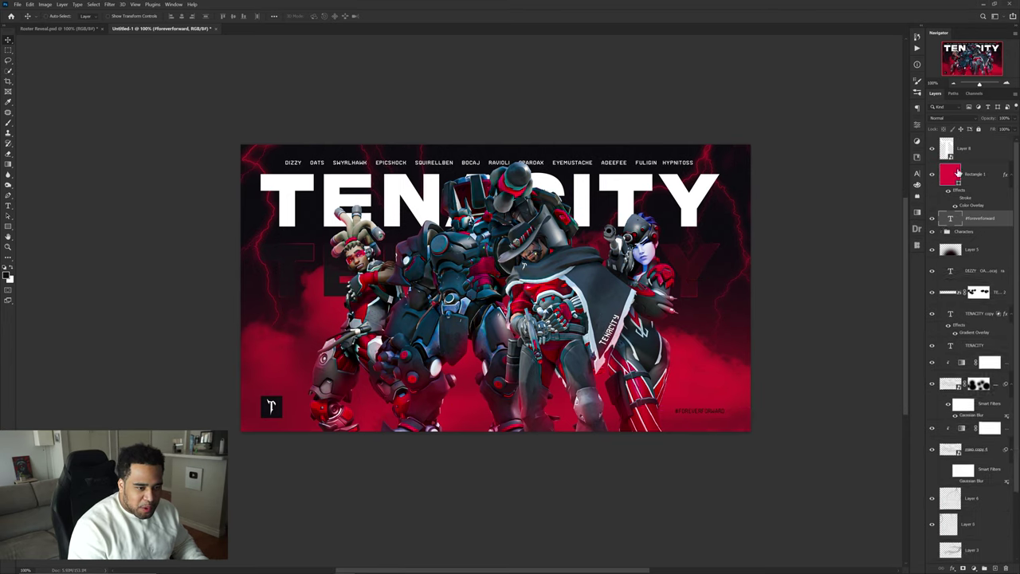
pyautogui.hotkey('ctrl', 'shift', 'alt', 'e')
pyautogui.click(110, 4)
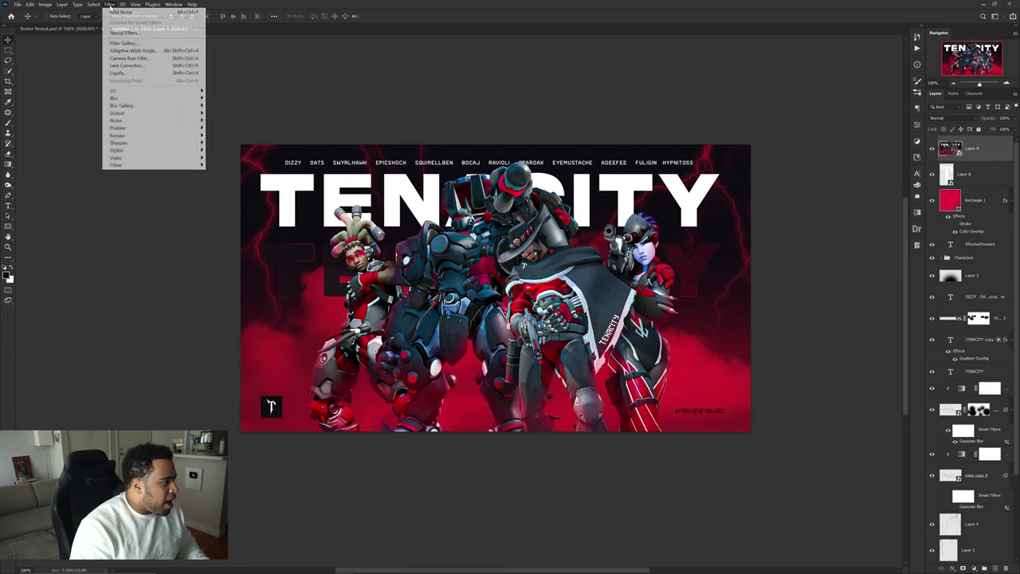
pyautogui.click(126, 58)
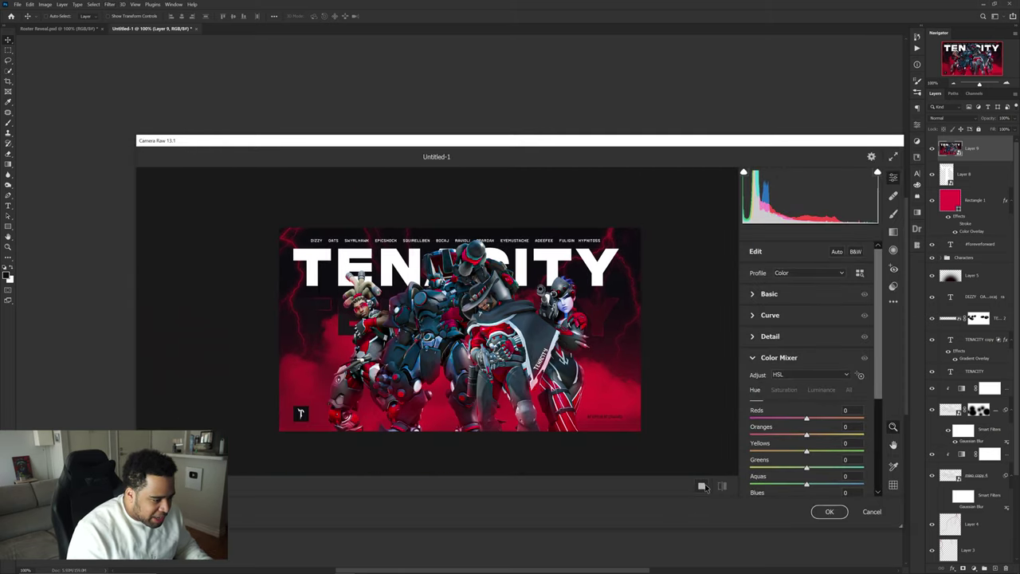
pyautogui.click(702, 486)
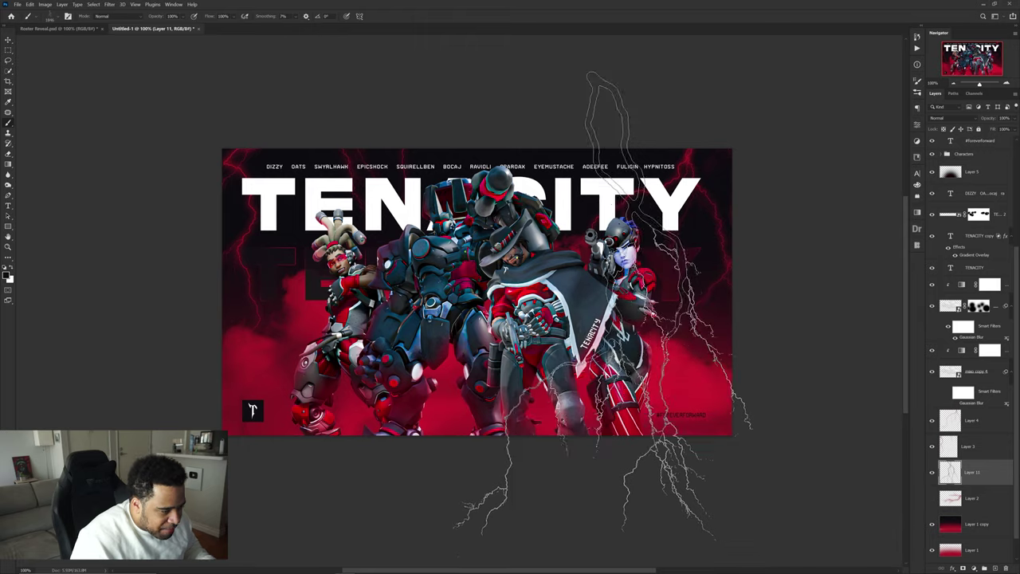
# Step: Undo the last lightning stamp on Layer 11 and stamp the bolt again near the banner's right edge
pyautogui.hotkey('ctrl', 'z')
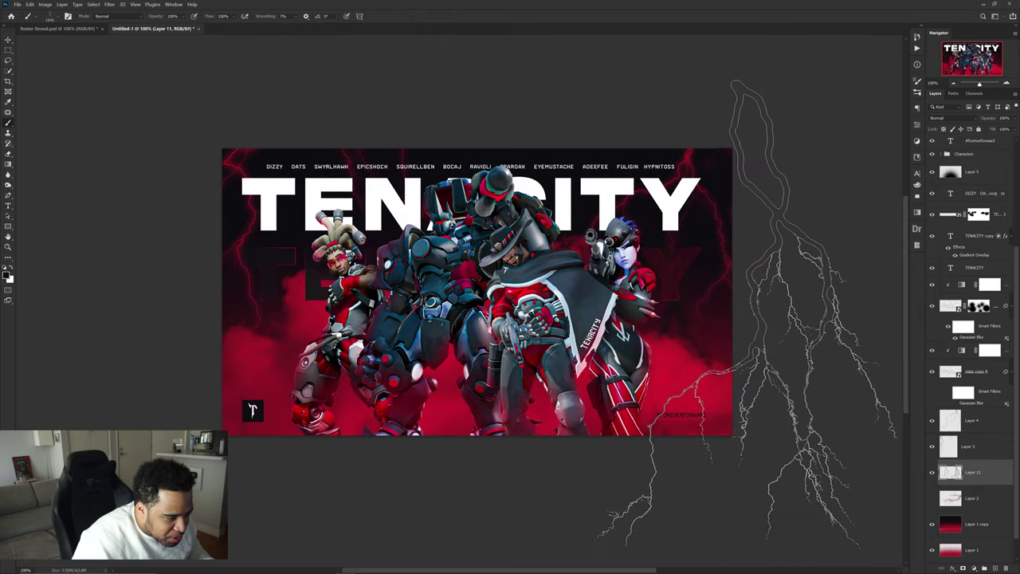
pyautogui.scroll(3, 684, 355)
pyautogui.press('v')
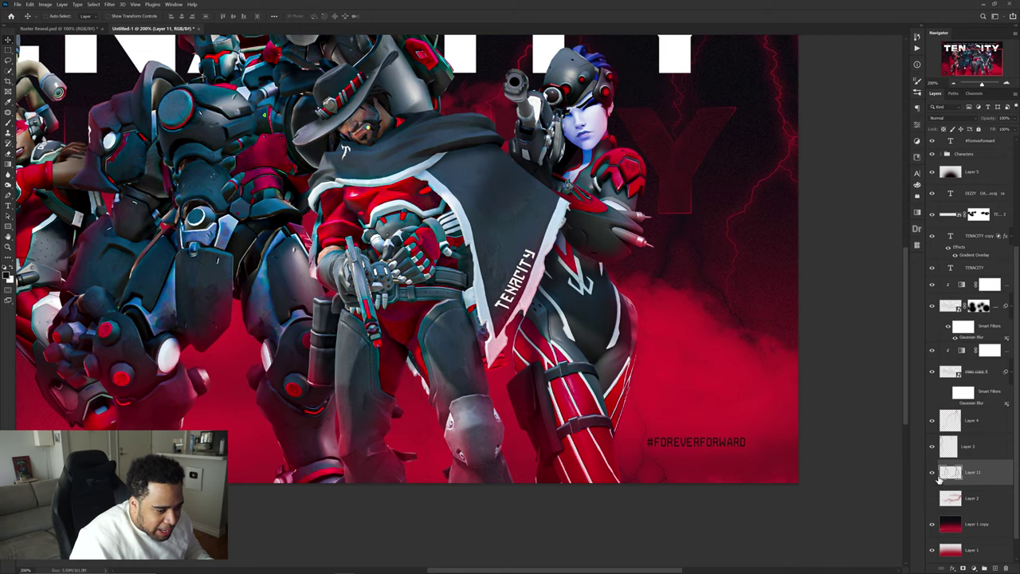
pyautogui.doubleClick(938, 478)
pyautogui.press('Escape')
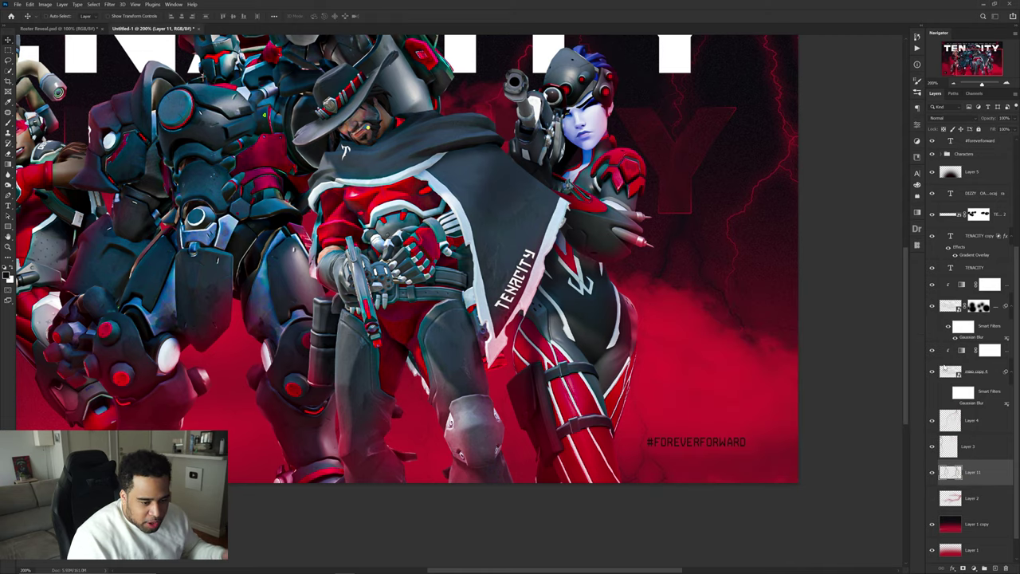
# Step: Compare the background with and without the lightning on Layer 11 and Layer 3
pyautogui.click(932, 471)
pyautogui.click(932, 473)
pyautogui.scroll(-2, 660, 390)
pyautogui.hscroll(-3, 589, 384)
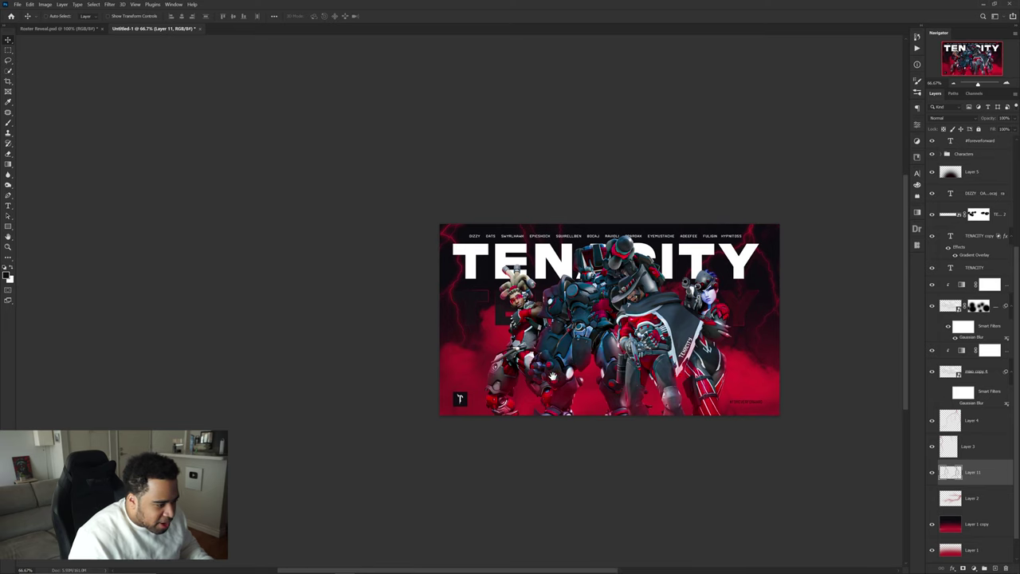
pyautogui.scroll(2, 523, 383)
pyautogui.click(932, 448)
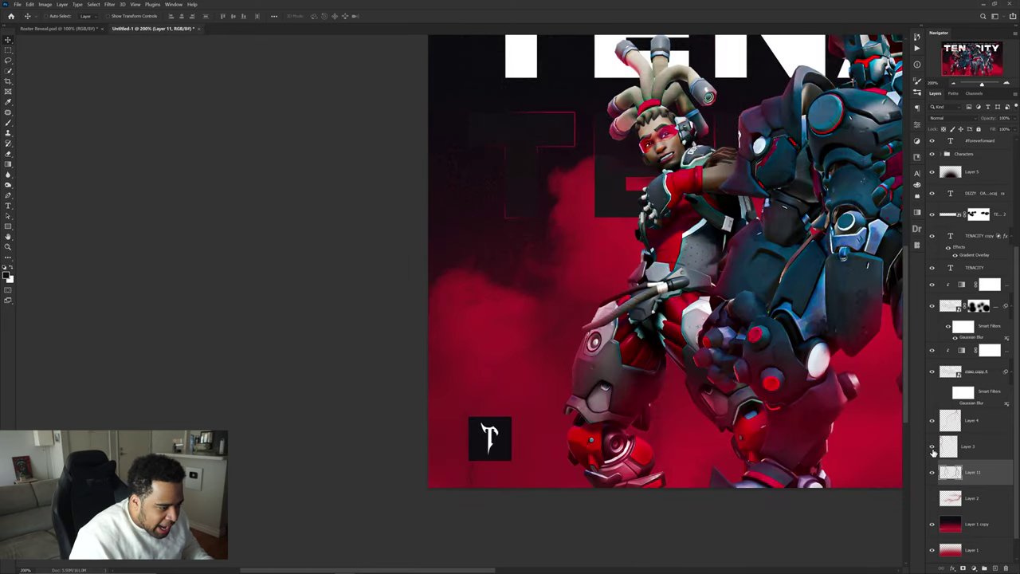
pyautogui.click(933, 447)
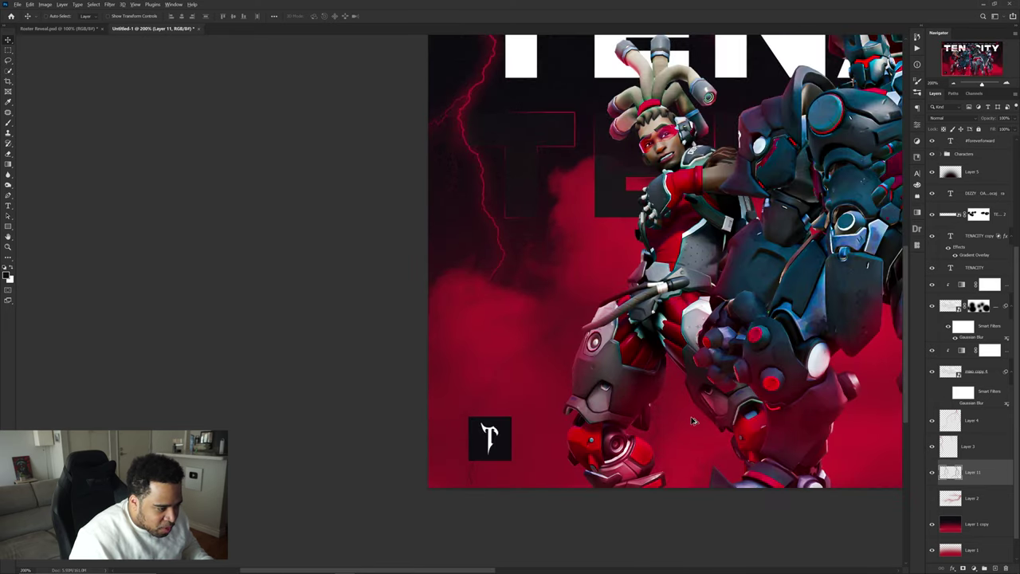
pyautogui.scroll(-2, 692, 419)
pyautogui.moveTo(759, 407); pyautogui.dragTo(579, 401)
pyautogui.scroll(1, 579, 400)
pyautogui.moveTo(671, 389); pyautogui.dragTo(619, 407)
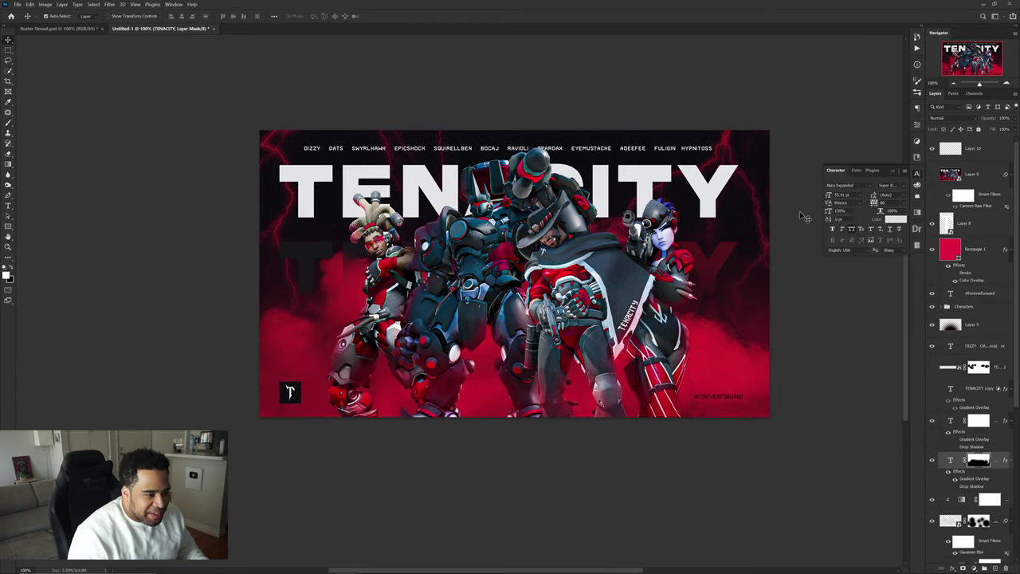
# Step: Recolour the line of player names above the title to a dark crimson red based on the artwork
pyautogui.click(708, 150)
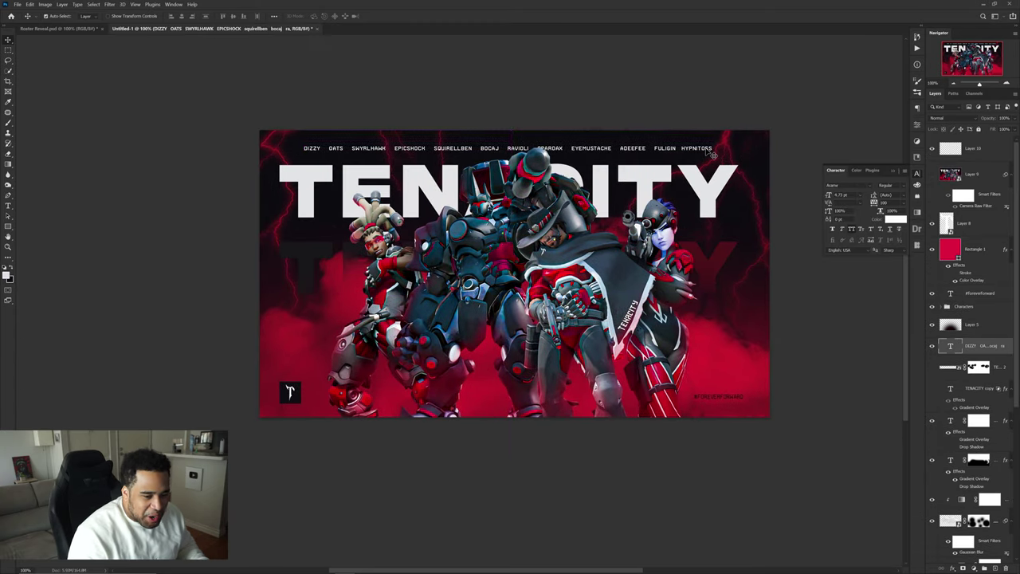
pyautogui.click(894, 219)
pyautogui.click(575, 379)
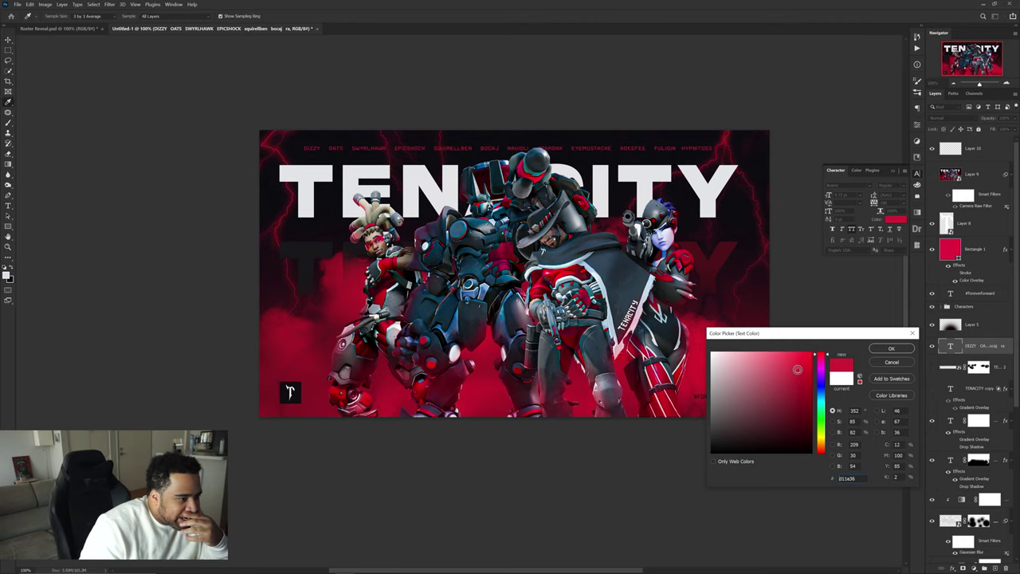
pyautogui.click(797, 369)
pyautogui.click(799, 382)
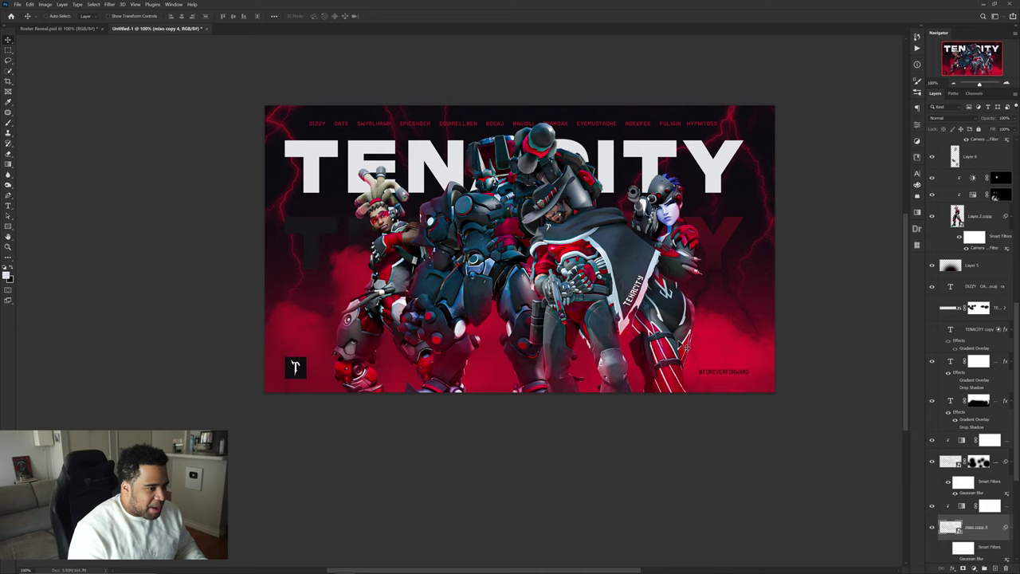
# Step: Shift the red smoke layer miso copy 4 behind the characters slightly using Free Transform
pyautogui.moveTo(690, 343)
pyautogui.mouseDown()
pyautogui.moveTo(701, 363)
pyautogui.moveTo(694, 339)
pyautogui.mouseUp()
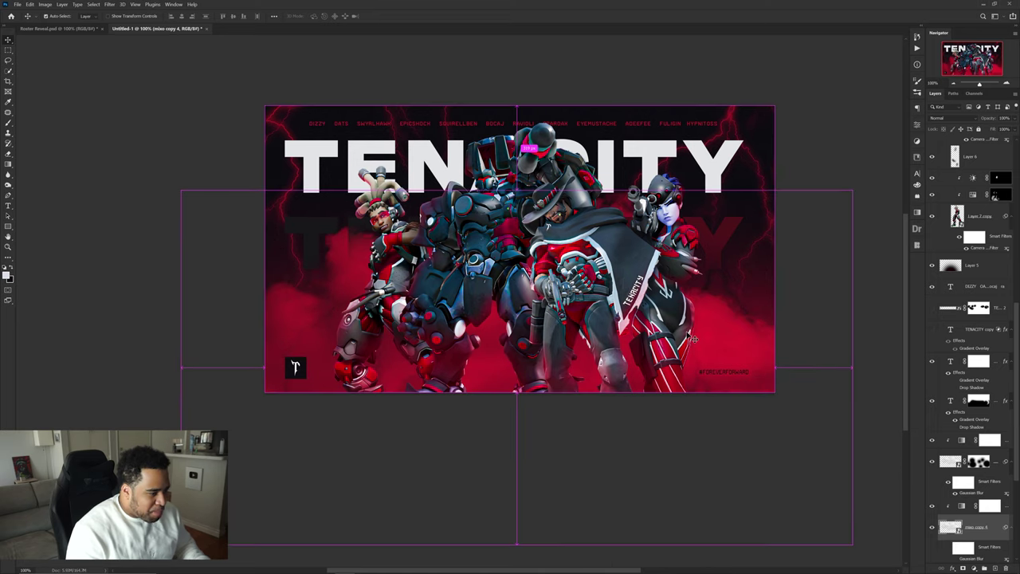
pyautogui.hotkey('ctrl', 't')
pyautogui.moveTo(840, 325); pyautogui.dragTo(814, 325)
pyautogui.press('Return')
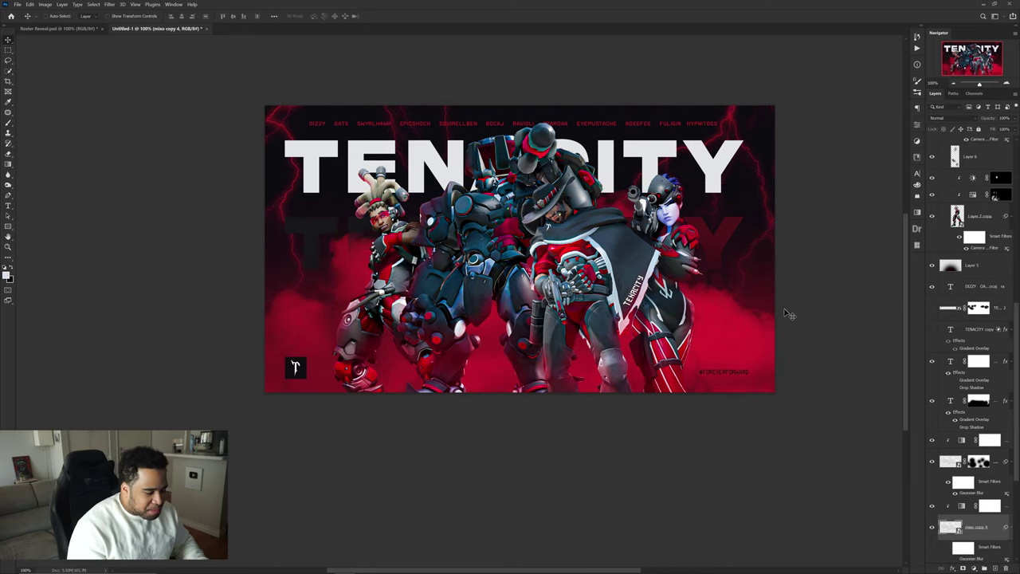
# Step: Place a copy of the red smoke and its clipped adjustment above Rectangle 1, covering the characters' lower bodies
pyautogui.scroll(5, 973, 279)
pyautogui.click(977, 255)
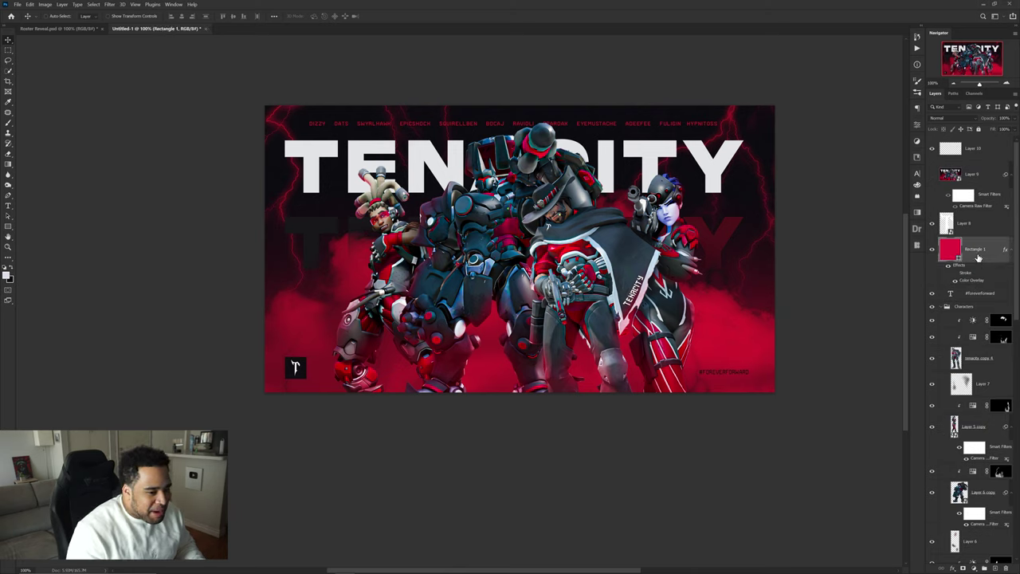
pyautogui.hotkey('ctrl', 'v')
pyautogui.moveTo(633, 241); pyautogui.dragTo(604, 328)
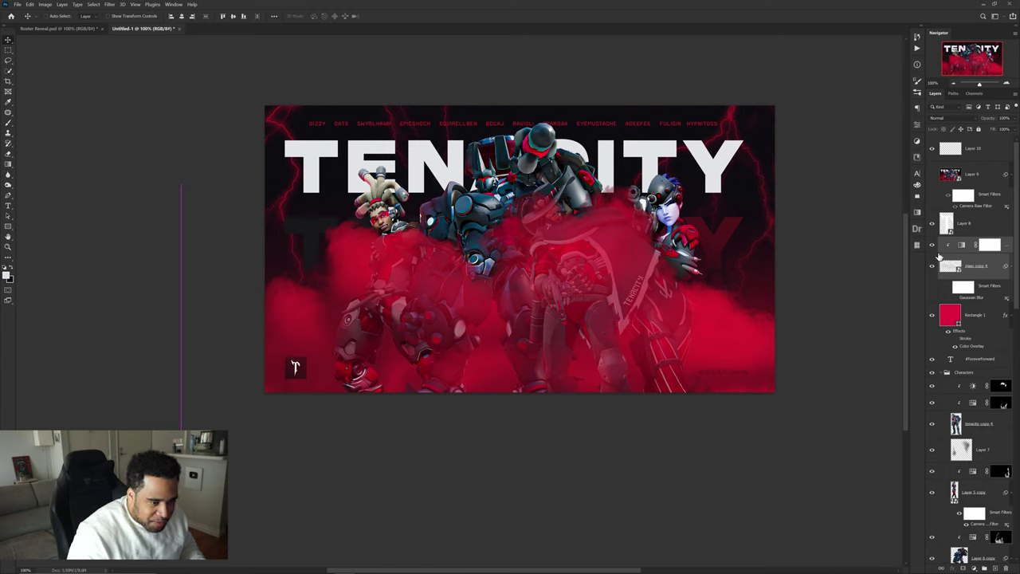
# Step: Mask the front red smoke layer miso copy 4 and brush it with low-opacity black to thin it over the characters' upper bodies
pyautogui.click(967, 268)
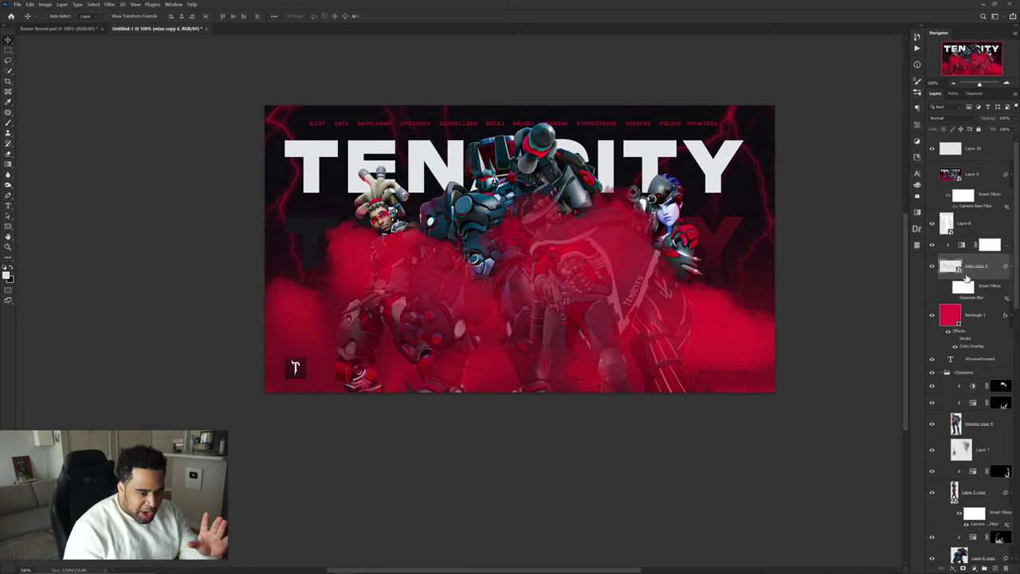
pyautogui.click(963, 569)
pyautogui.press('b')
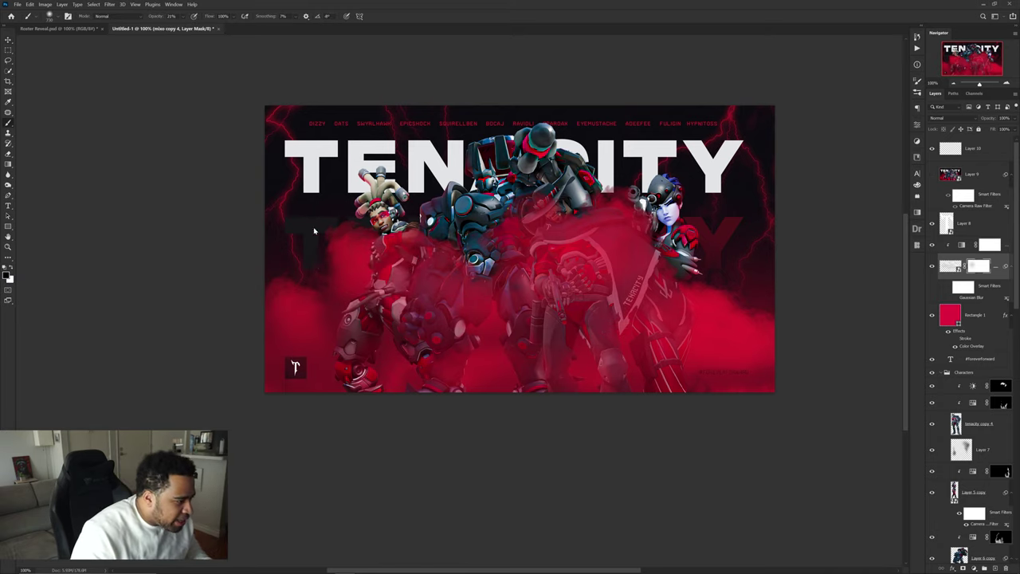
pyautogui.moveTo(314, 231)
pyautogui.mouseDown()
pyautogui.moveTo(398, 239)
pyautogui.moveTo(302, 225)
pyautogui.moveTo(326, 221)
pyautogui.mouseUp()
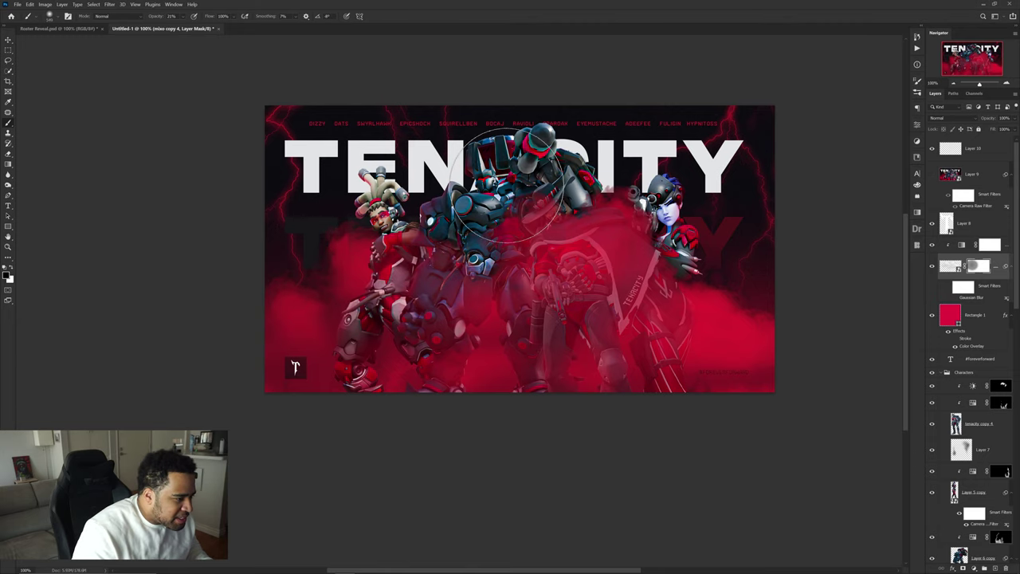
pyautogui.moveTo(510, 183)
pyautogui.mouseDown()
pyautogui.moveTo(532, 205)
pyautogui.moveTo(596, 343)
pyautogui.moveTo(618, 203)
pyautogui.moveTo(585, 199)
pyautogui.moveTo(673, 239)
pyautogui.moveTo(684, 233)
pyautogui.moveTo(670, 228)
pyautogui.moveTo(673, 195)
pyautogui.mouseUp()
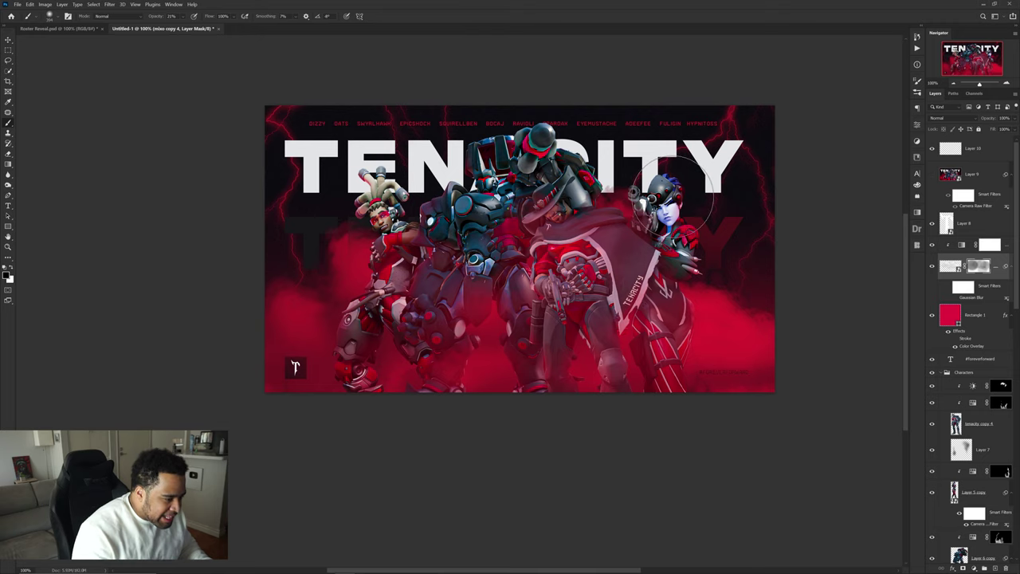
# Step: Refine the front smoke's mask with a smaller brush, clearing more smoke from the characters' bodies and the cape
pyautogui.scroll(2, 561, 217)
pyautogui.press('[')
pyautogui.press('[')
pyautogui.press('[')
pyautogui.scroll(-1, 622, 224)
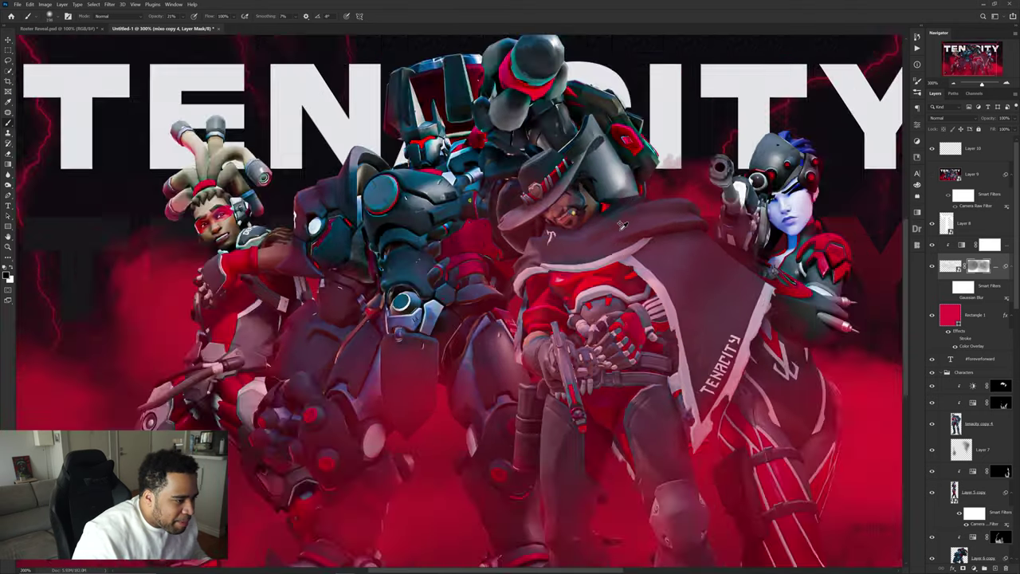
pyautogui.scroll(-3, 621, 226)
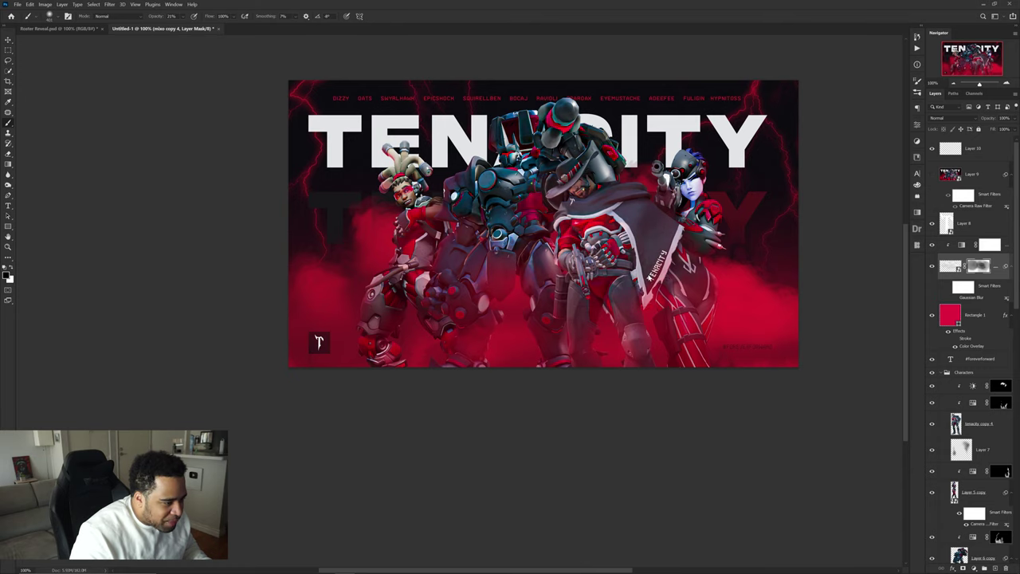
pyautogui.moveTo(650, 278)
pyautogui.mouseDown()
pyautogui.moveTo(662, 322)
pyautogui.moveTo(577, 402)
pyautogui.mouseUp()
pyautogui.press('v')
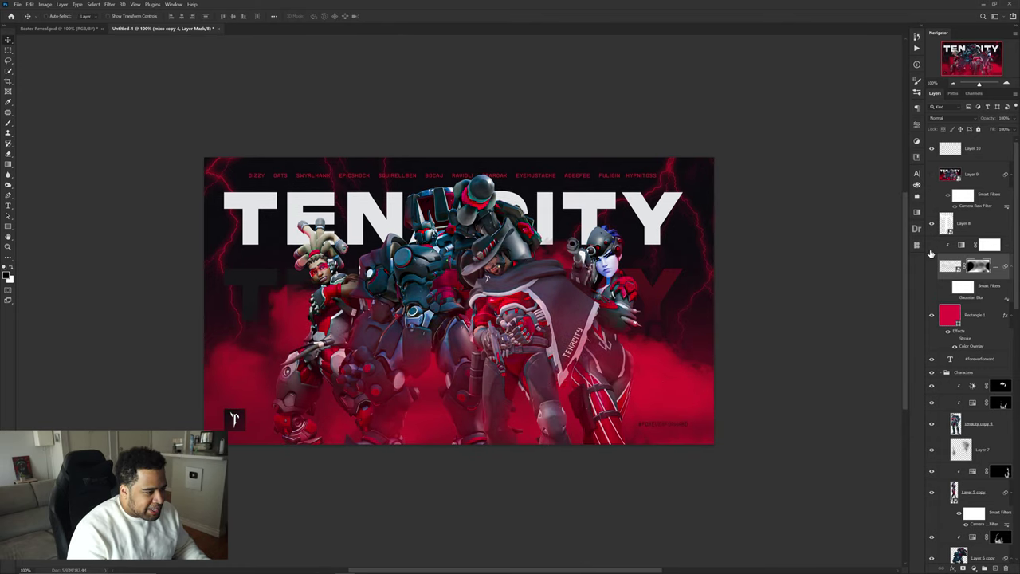
pyautogui.moveTo(576, 316)
pyautogui.mouseDown()
pyautogui.moveTo(614, 302)
pyautogui.moveTo(577, 311)
pyautogui.mouseUp()
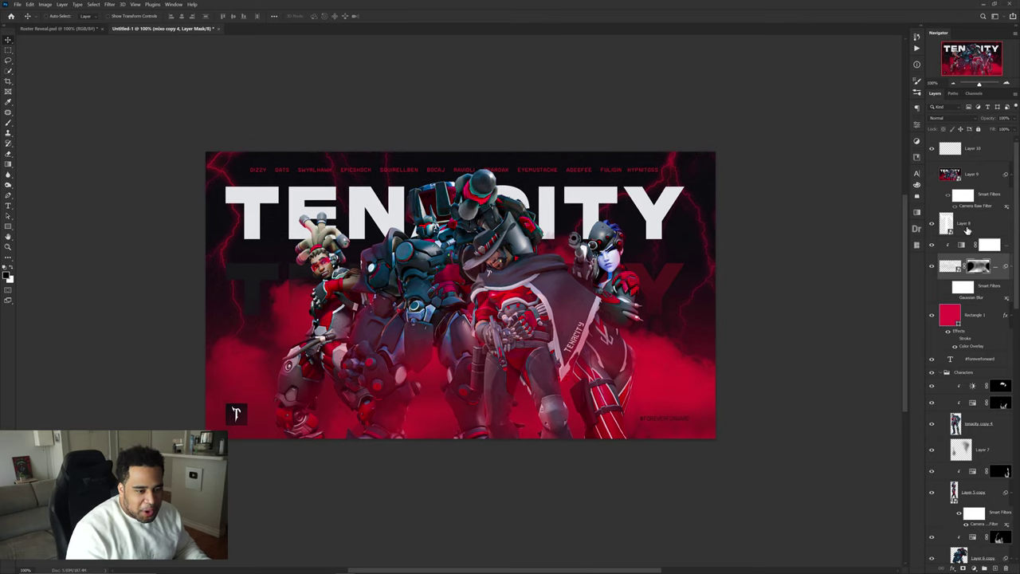
# Step: Stamp the visible artwork into a new layer above Layer 8 and apply the Camera Raw Filter to it as a smart filter
pyautogui.click(968, 230)
pyautogui.hotkey('ctrl', 'alt', 'shift', 'e')
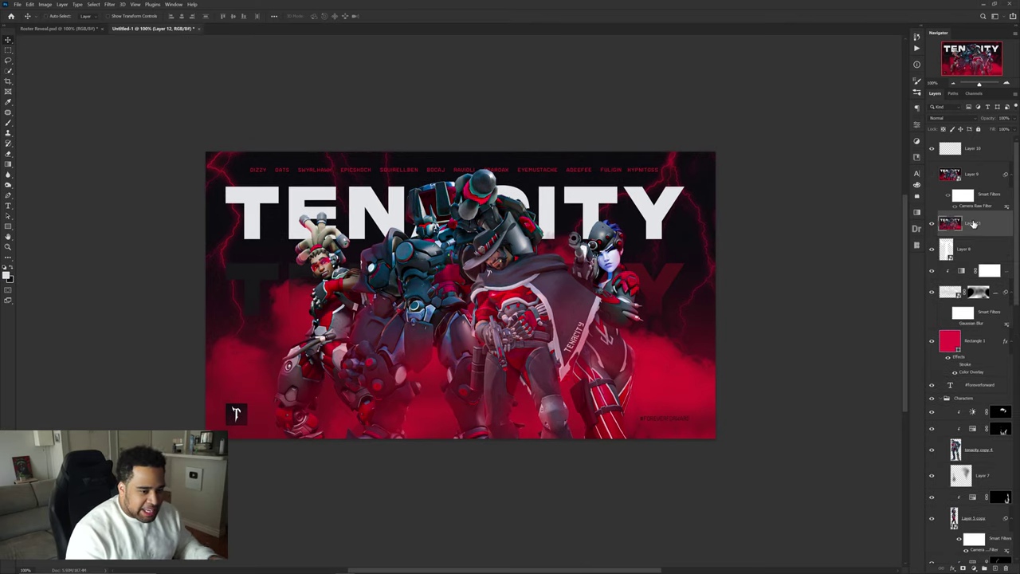
pyautogui.click(124, 5)
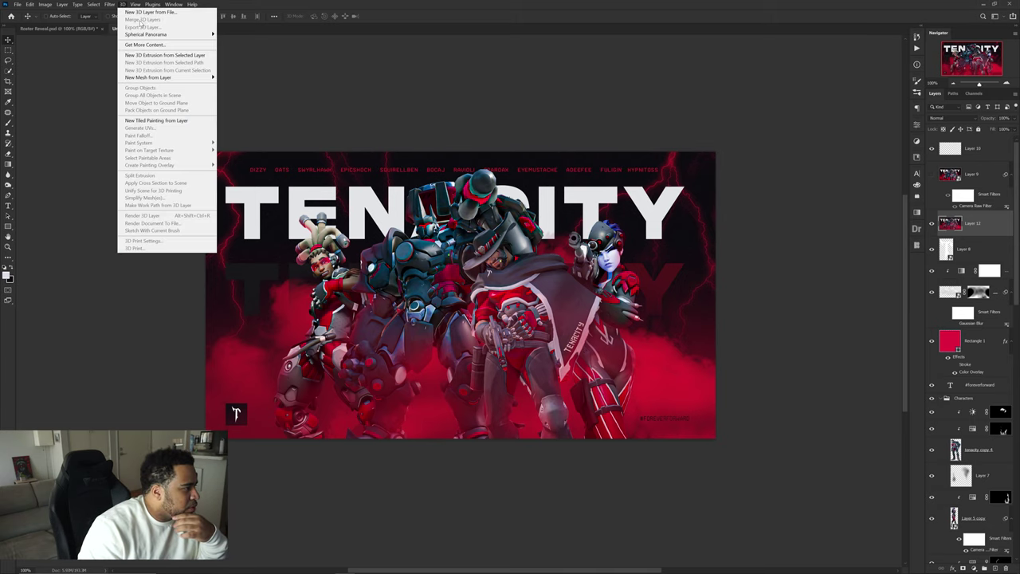
pyautogui.moveTo(112, 6)
pyautogui.click(121, 23)
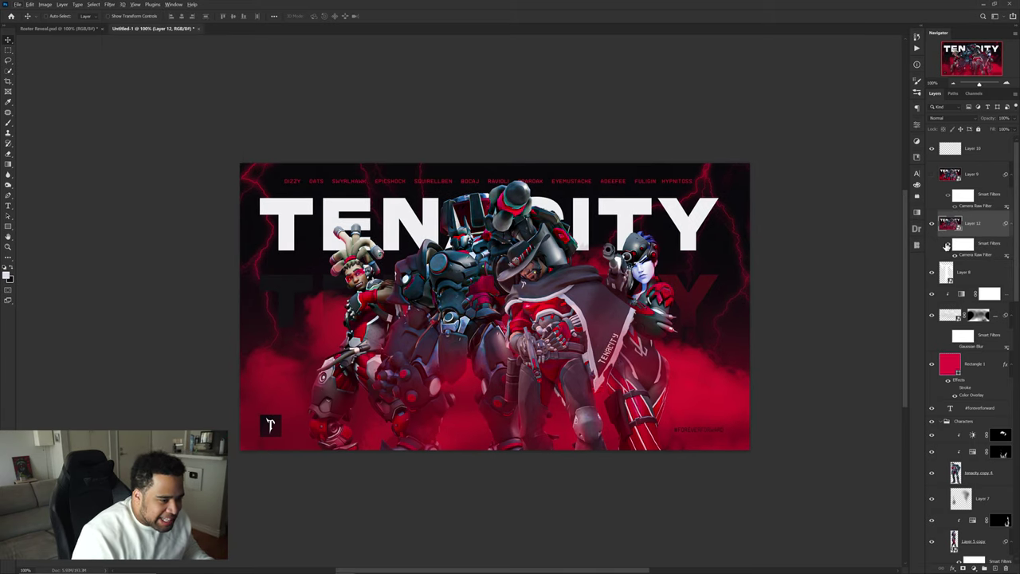
# Step: Compare the banner with and without the Camera Raw smart filter on Layer 12
pyautogui.click(946, 246)
pyautogui.click(947, 246)
pyautogui.click(947, 246)
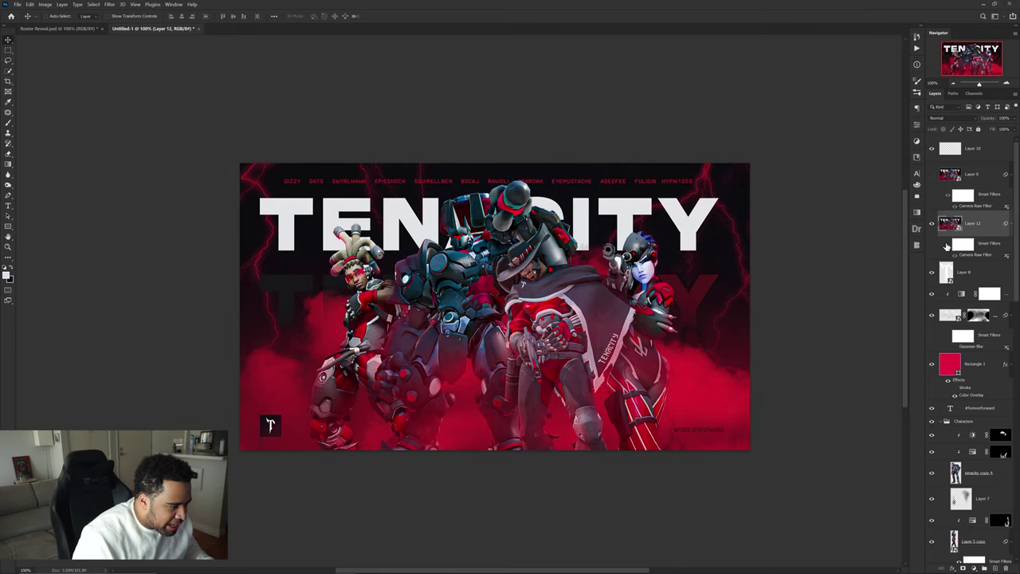
pyautogui.click(947, 246)
pyautogui.click(946, 247)
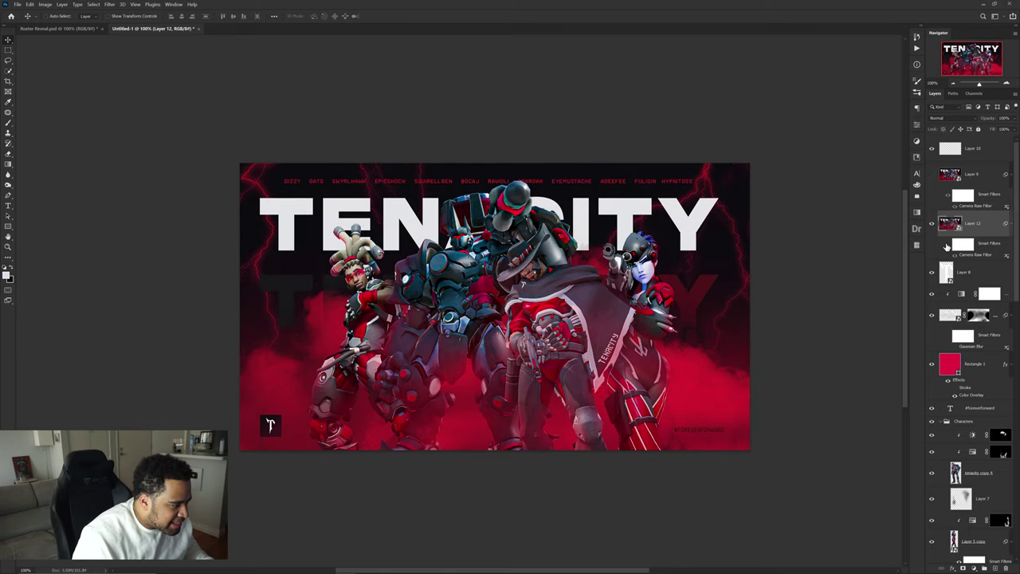
pyautogui.click(946, 246)
pyautogui.scroll(-1, 679, 305)
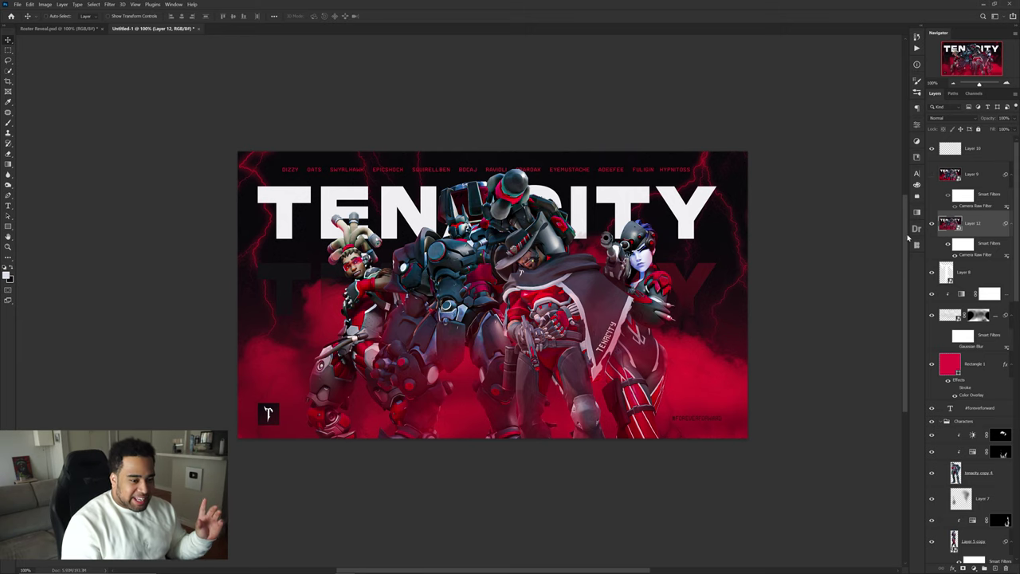
# Step: Bring a merged copy of the original Roster Reveal.psd artwork into Untitled-1, directly above Layer 12
pyautogui.click(76, 27)
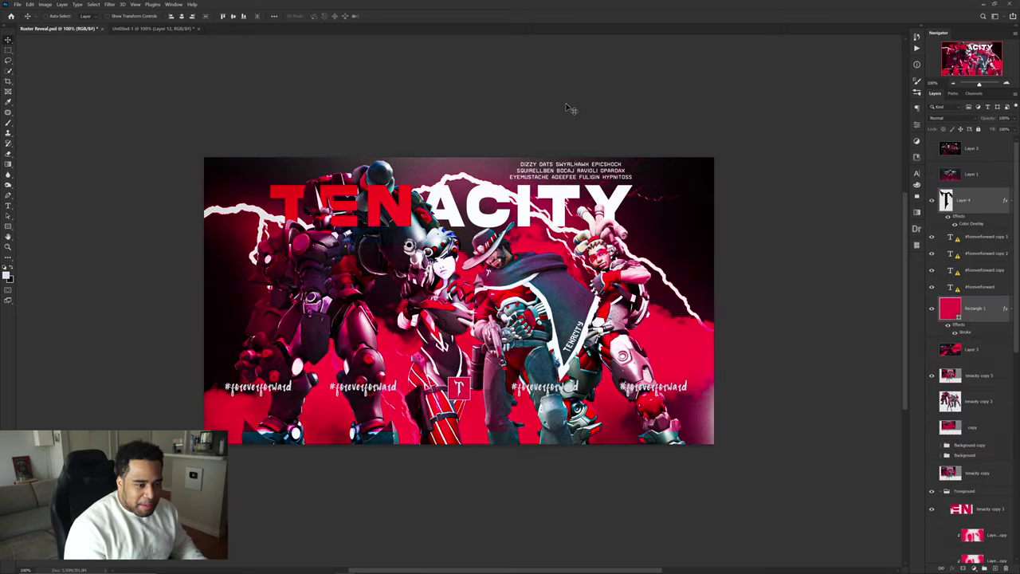
pyautogui.hotkey('ctrl', 'Tab')
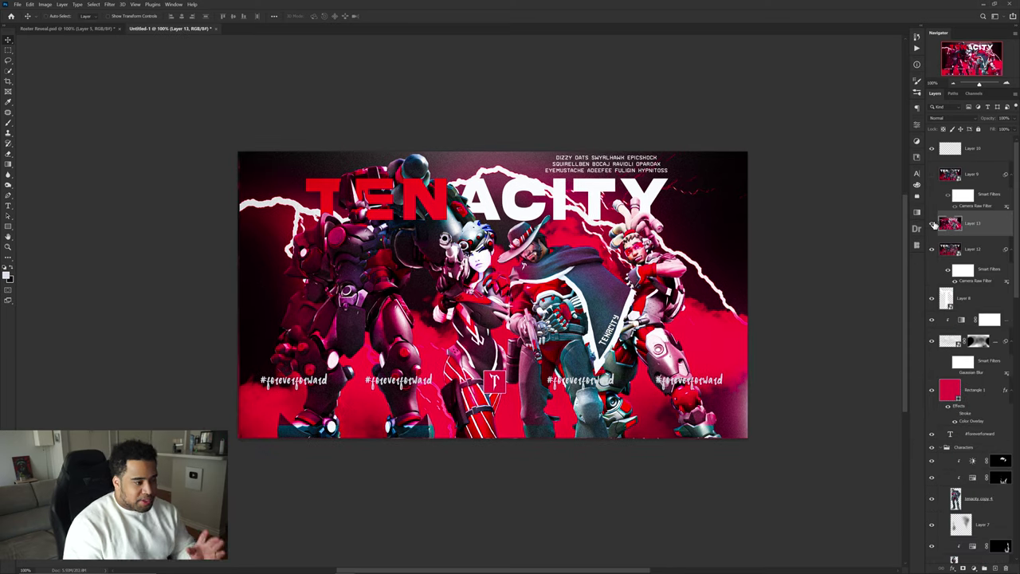
# Step: Compare the old banner on Layer 13 with the rebuilt version by switching the layer's visibility, leaving it hidden
pyautogui.hotkey('ctrl', 'Tab')
pyautogui.hotkey('ctrl', 'Tab')
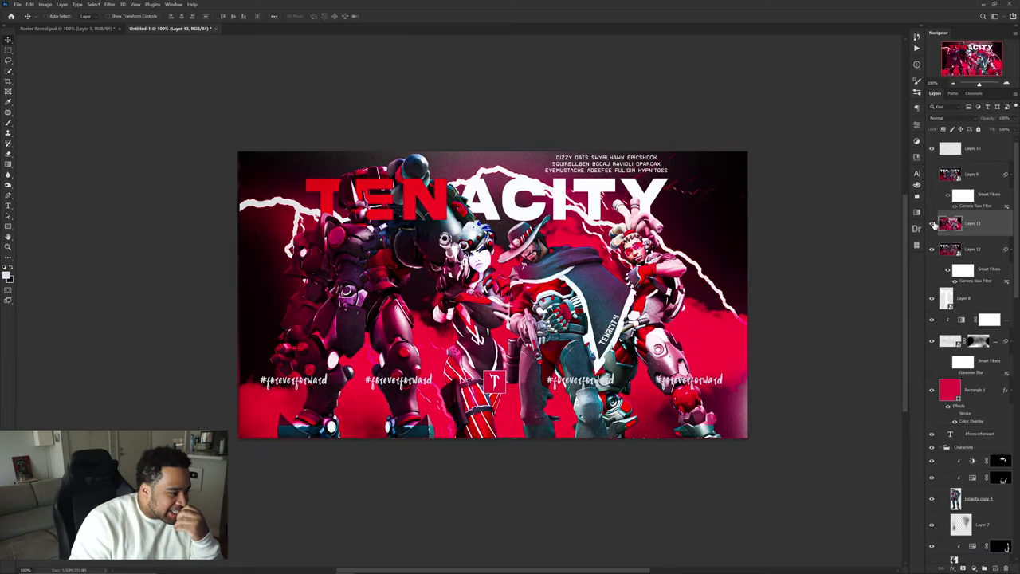
pyautogui.hotkey('ctrl', 'Tab')
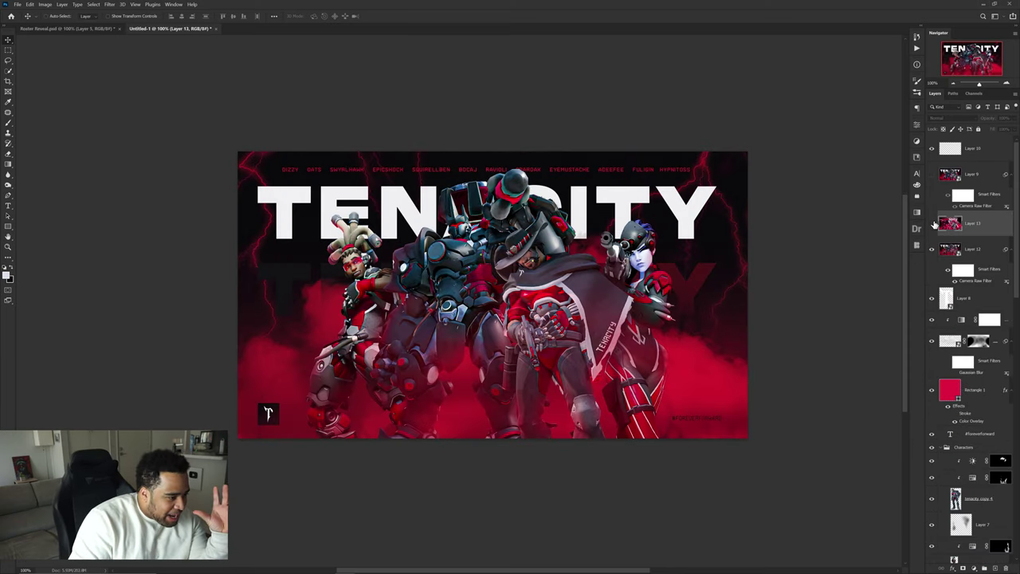
pyautogui.click(932, 223)
pyautogui.click(933, 224)
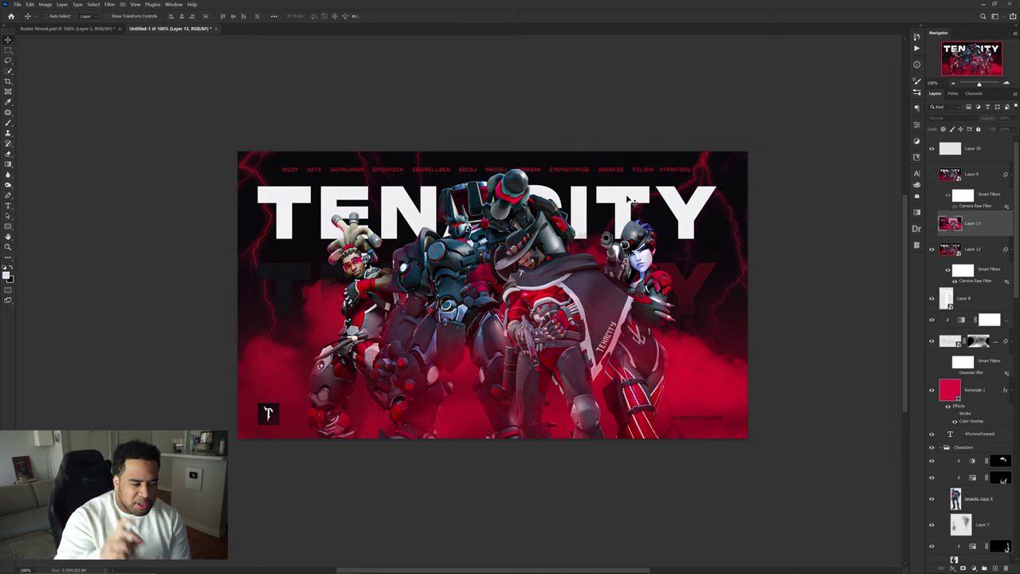
pyautogui.click(931, 224)
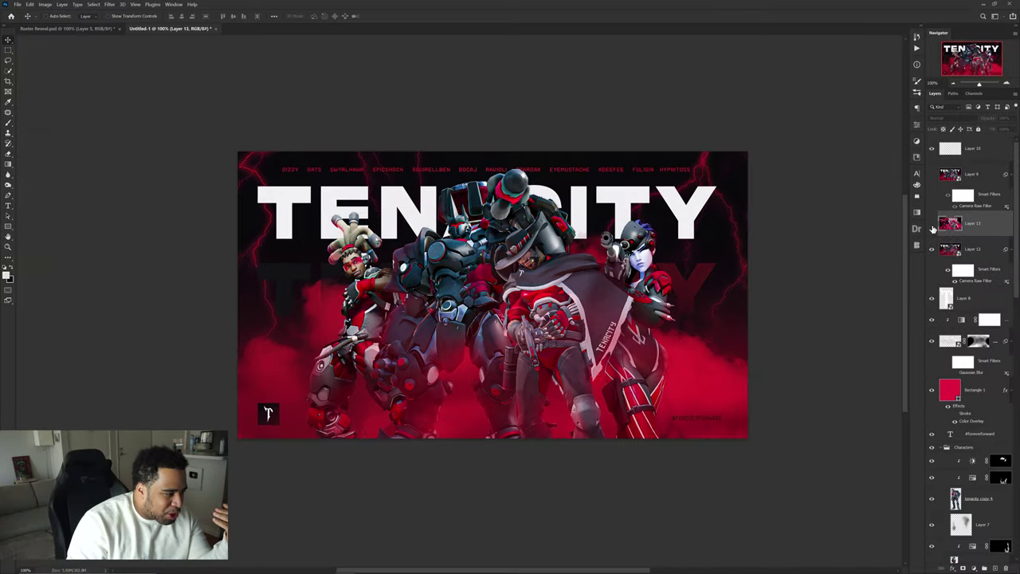
pyautogui.click(931, 225)
pyautogui.click(931, 226)
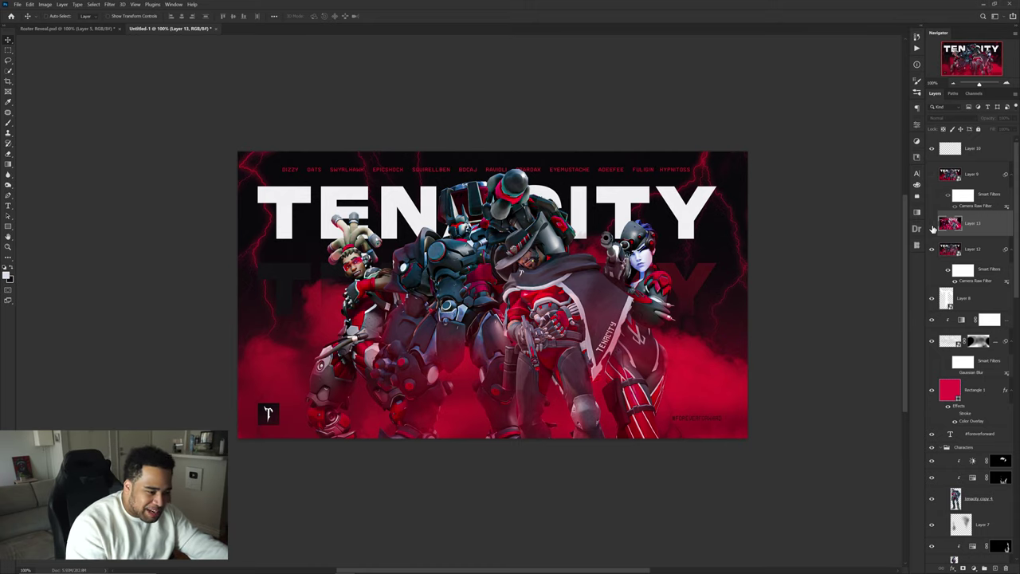
pyautogui.click(931, 226)
pyautogui.click(932, 225)
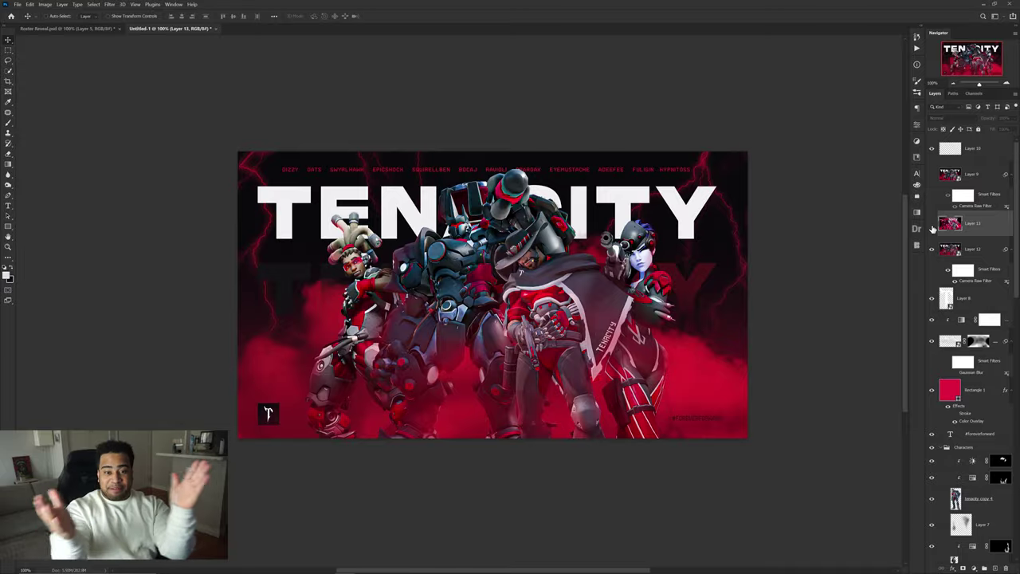